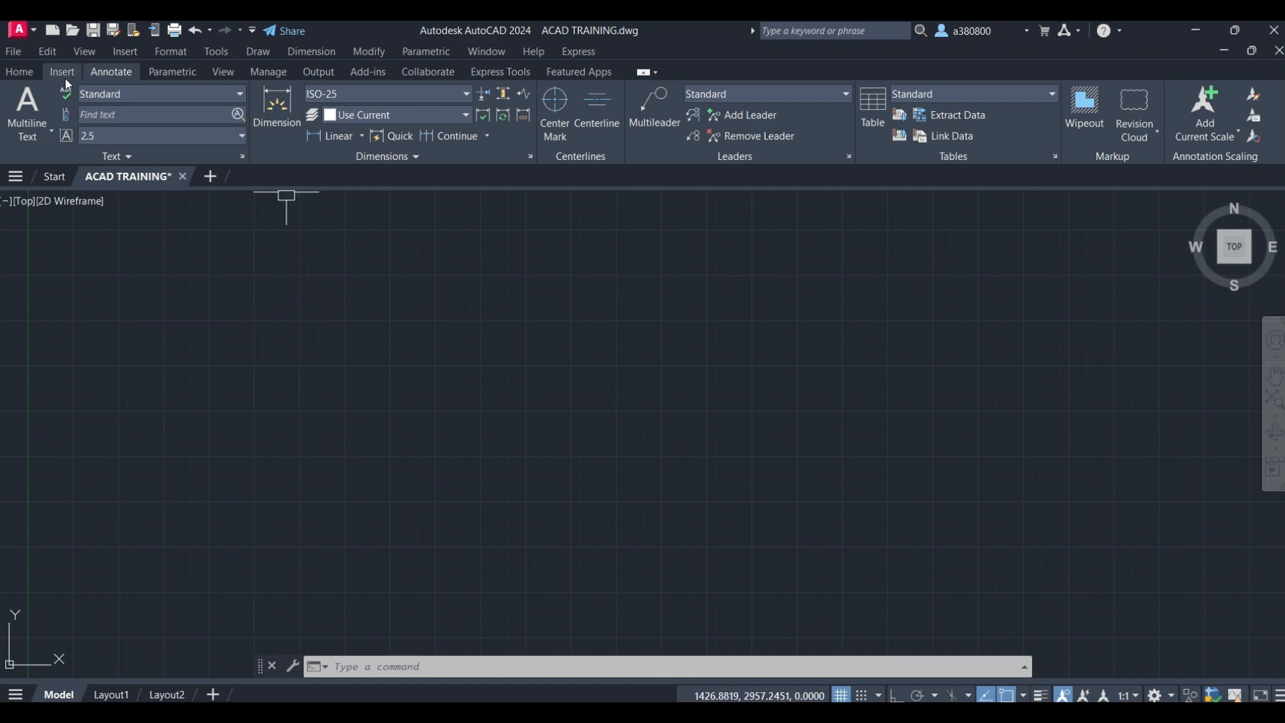
# Look through the tool sets of each ribbon category from Insert to Featured Apps, finishing on the Home tools.
pyautogui.click(19, 72)
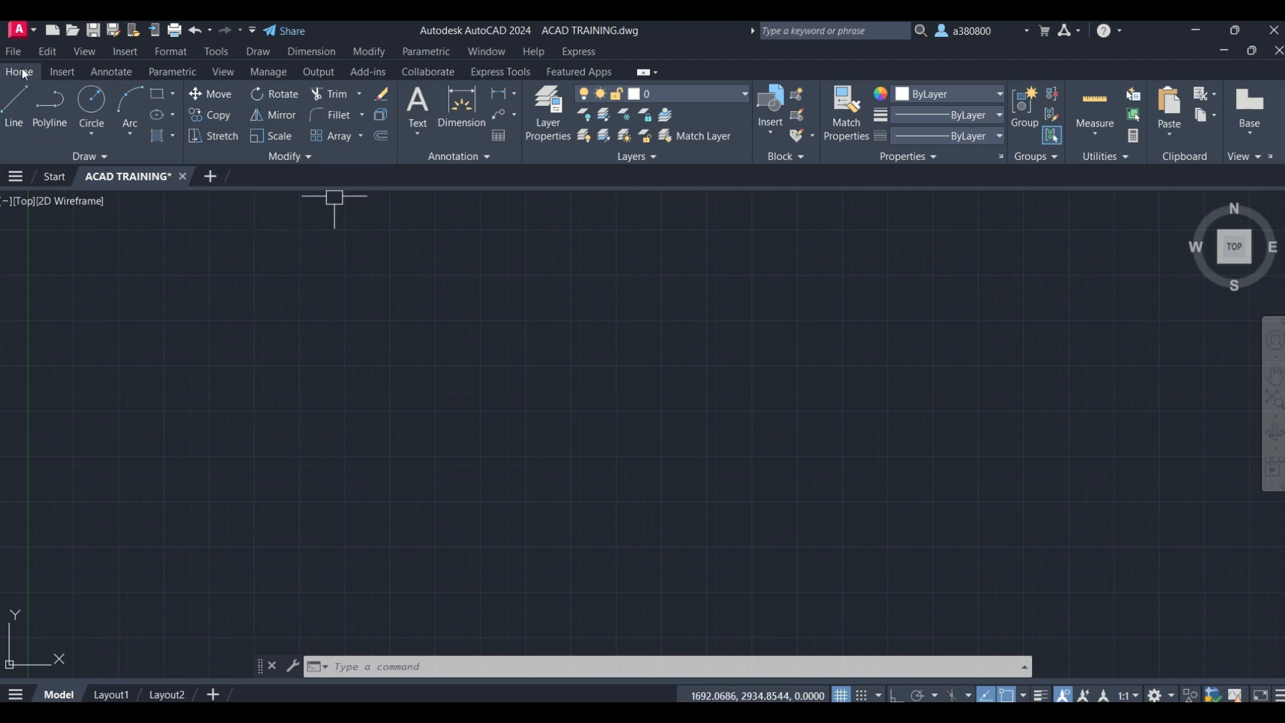
pyautogui.click(59, 72)
pyautogui.click(122, 71)
pyautogui.click(175, 71)
pyautogui.click(225, 71)
pyautogui.click(268, 72)
pyautogui.click(327, 72)
pyautogui.click(368, 71)
pyautogui.click(422, 72)
pyautogui.click(500, 72)
pyautogui.click(575, 72)
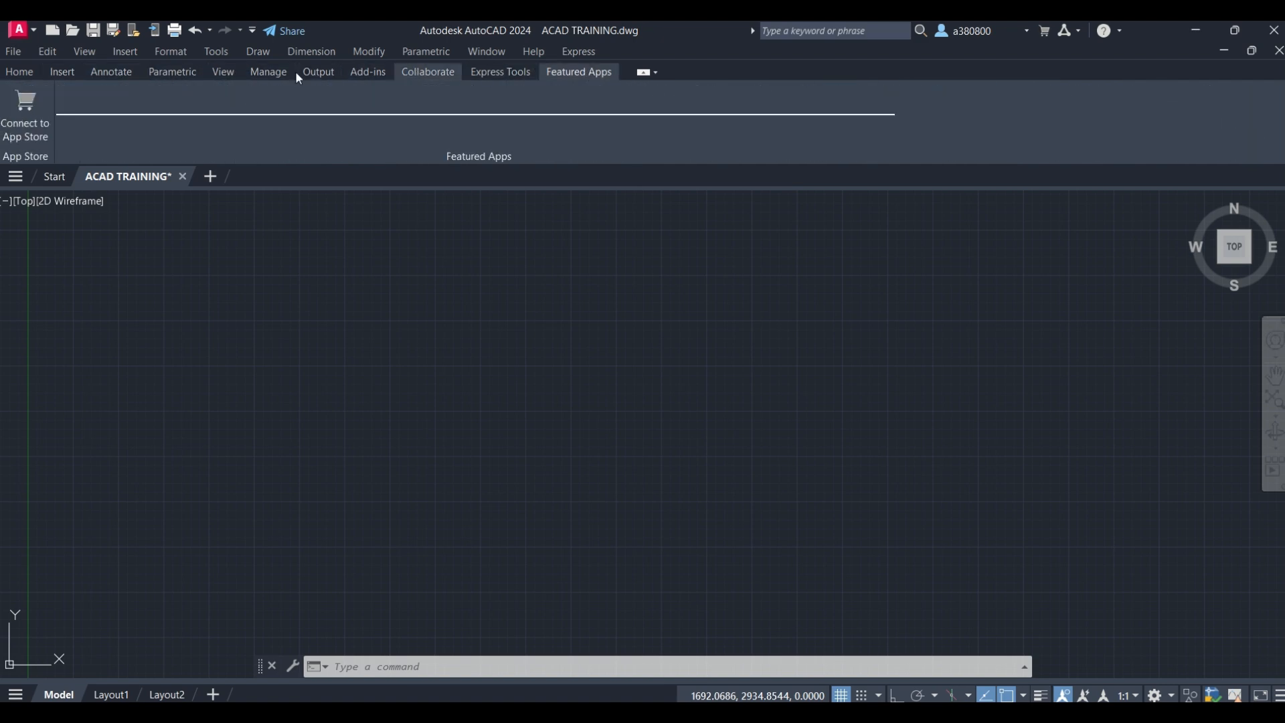
pyautogui.click(25, 73)
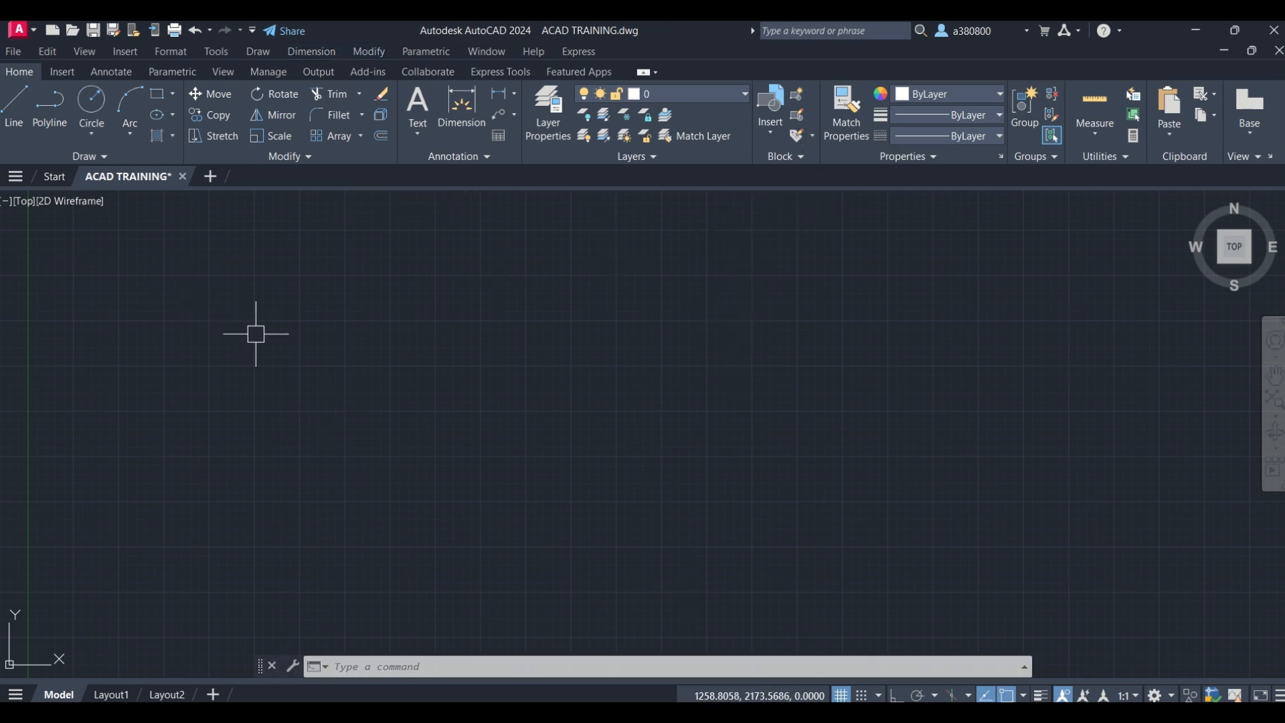
# Switch the drawing grid off and back on twice to compare the drawing area with and without it.
pyautogui.scroll(-8, 248, 347)
pyautogui.scroll(4, 555, 281)
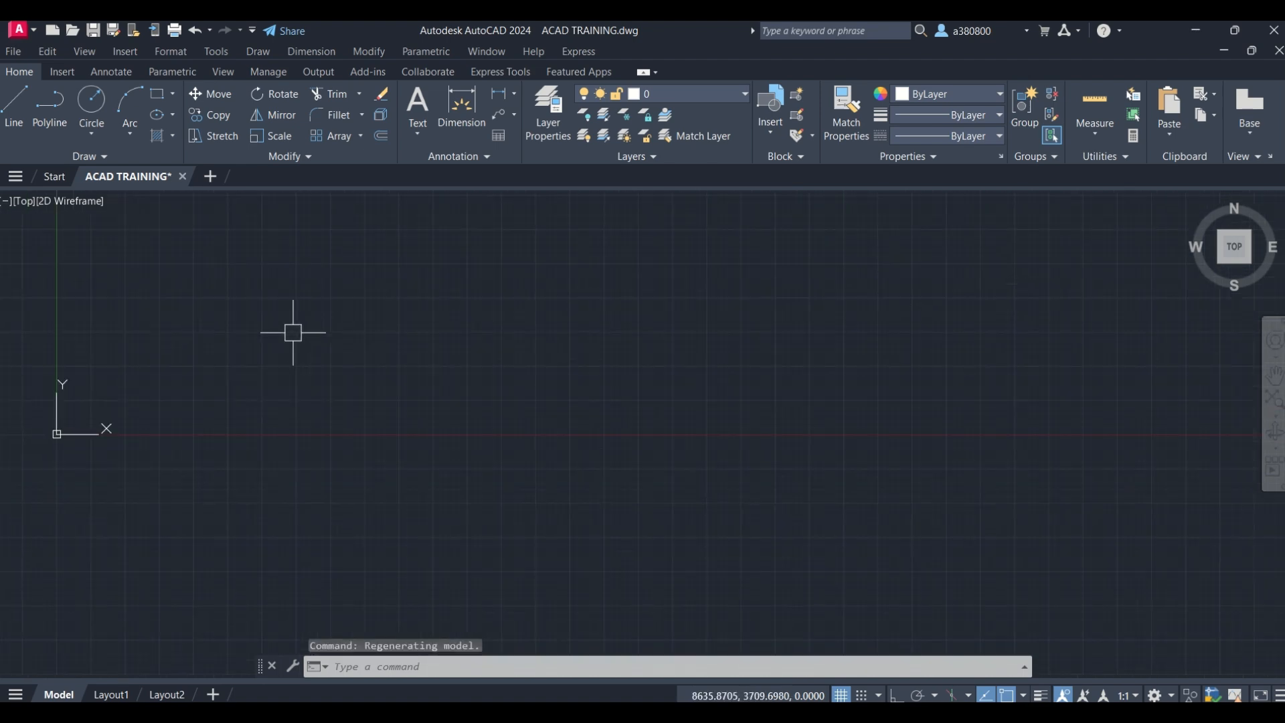
pyautogui.moveTo(281, 339)
pyautogui.mouseDown(button='middle')
pyautogui.moveTo(312, 442)
pyautogui.moveTo(259, 552)
pyautogui.mouseUp(button='middle')
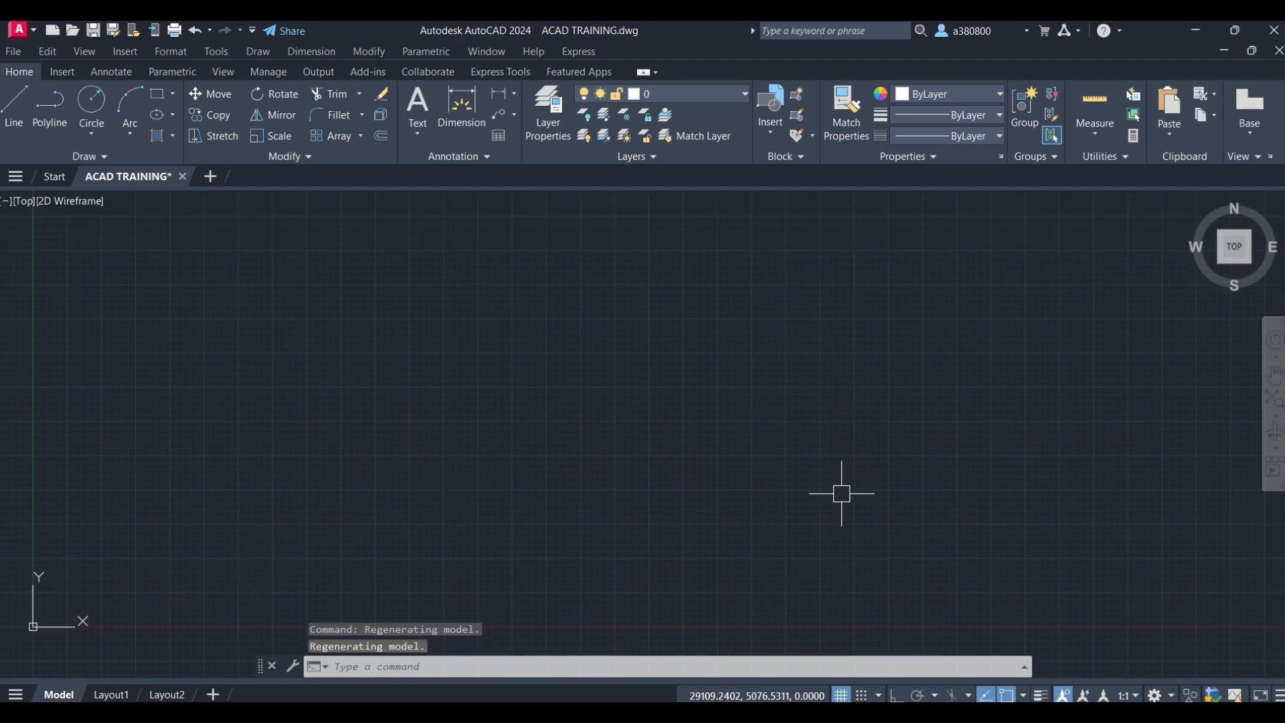
pyautogui.click(841, 696)
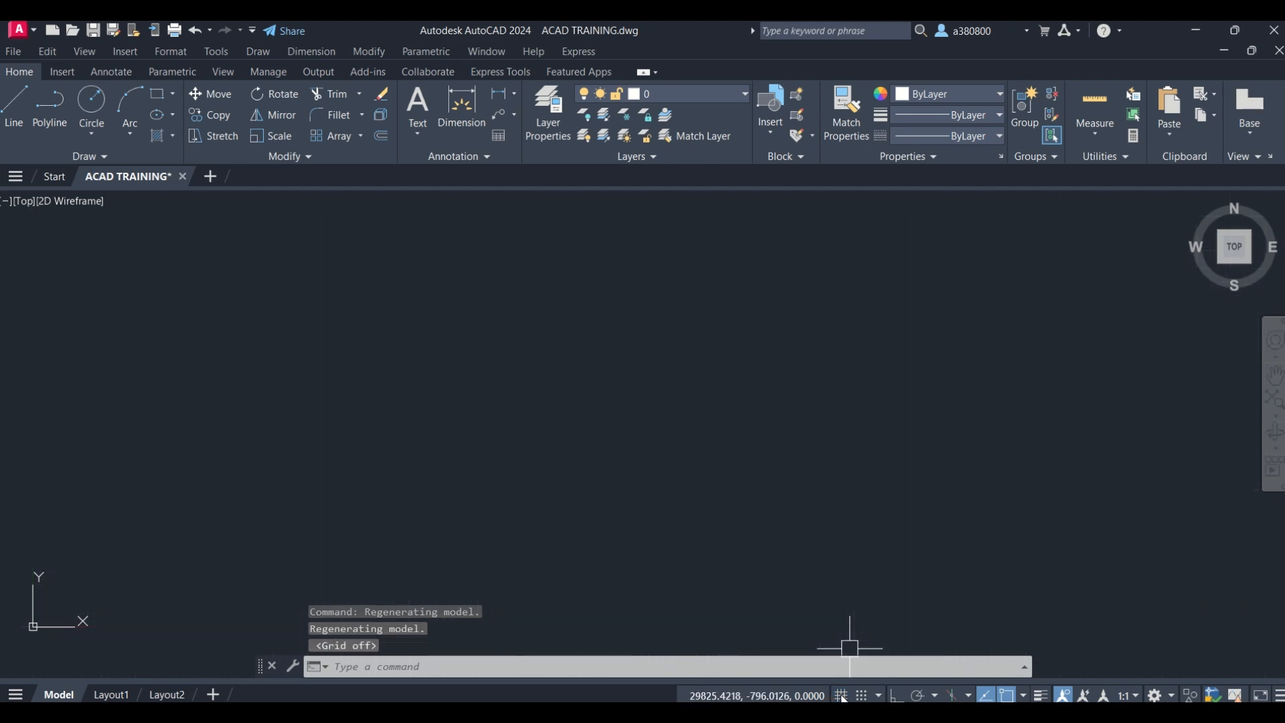
pyautogui.click(841, 696)
pyautogui.scroll(1, 589, 395)
pyautogui.scroll(-3, 588, 395)
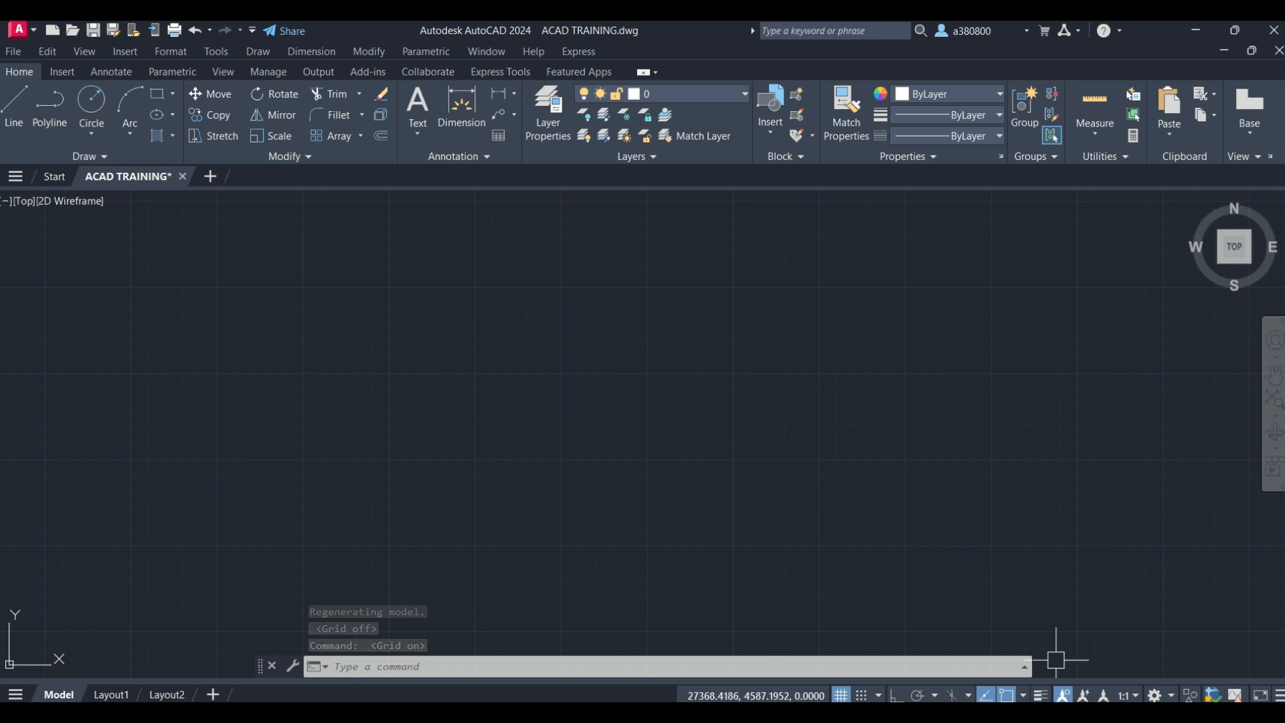
pyautogui.click(842, 696)
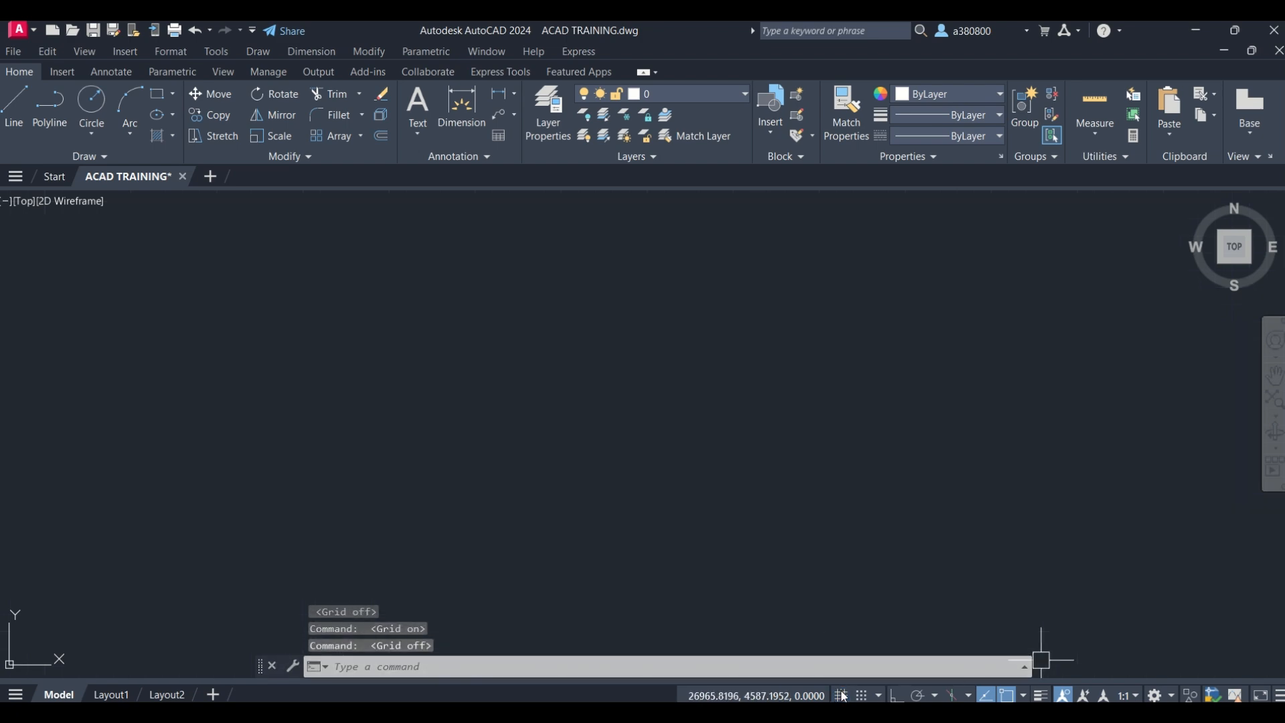
pyautogui.click(842, 696)
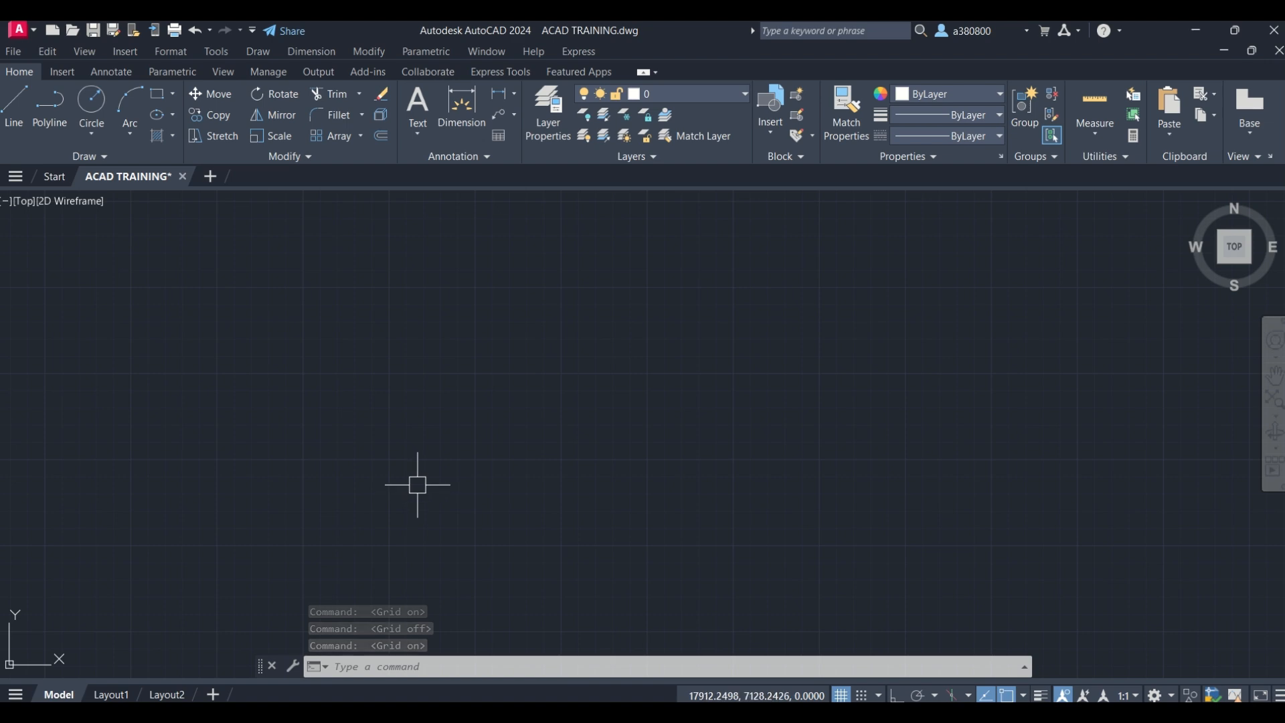
pyautogui.scroll(3, 583, 395)
pyautogui.scroll(2, 584, 395)
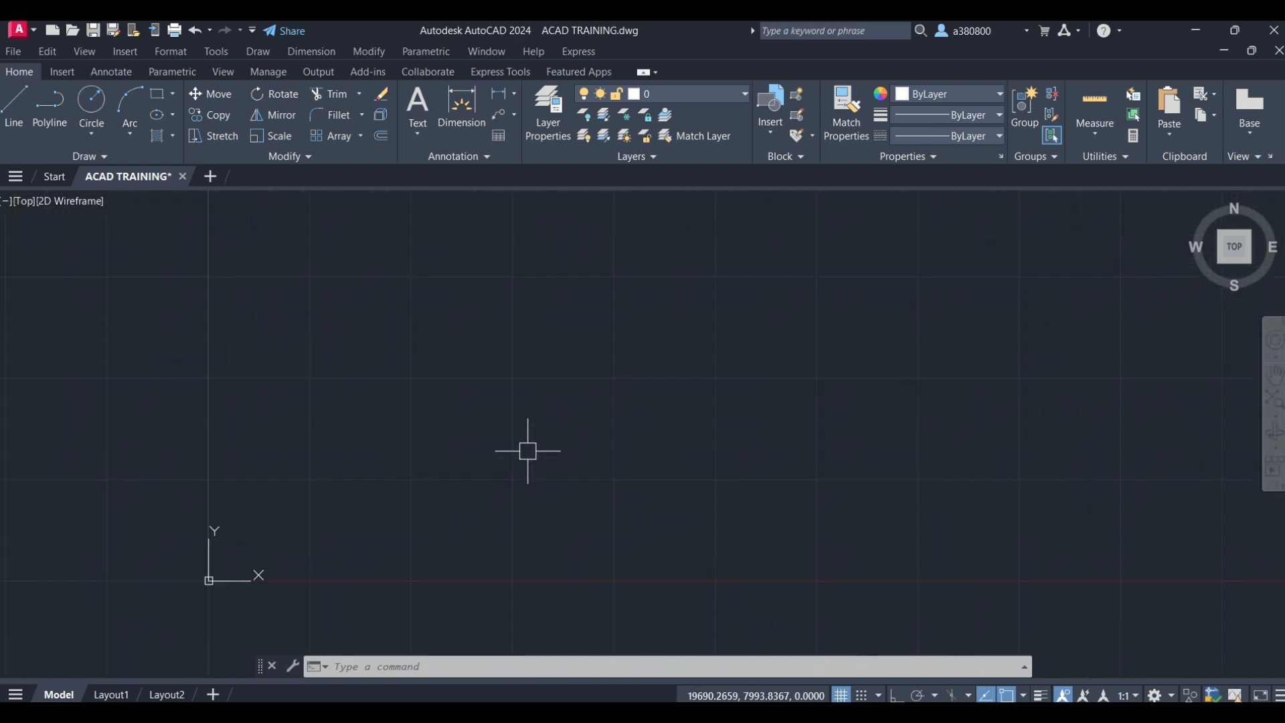
pyautogui.scroll(-2, 444, 428)
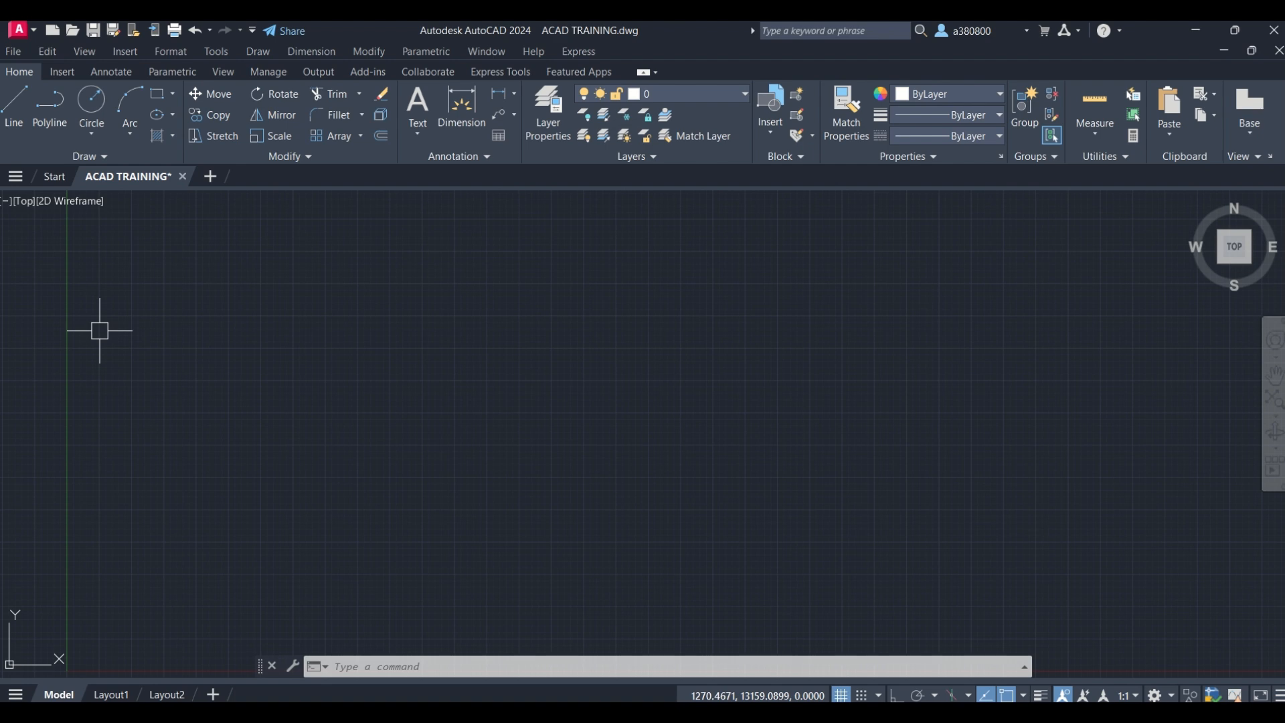
pyautogui.click(159, 53)
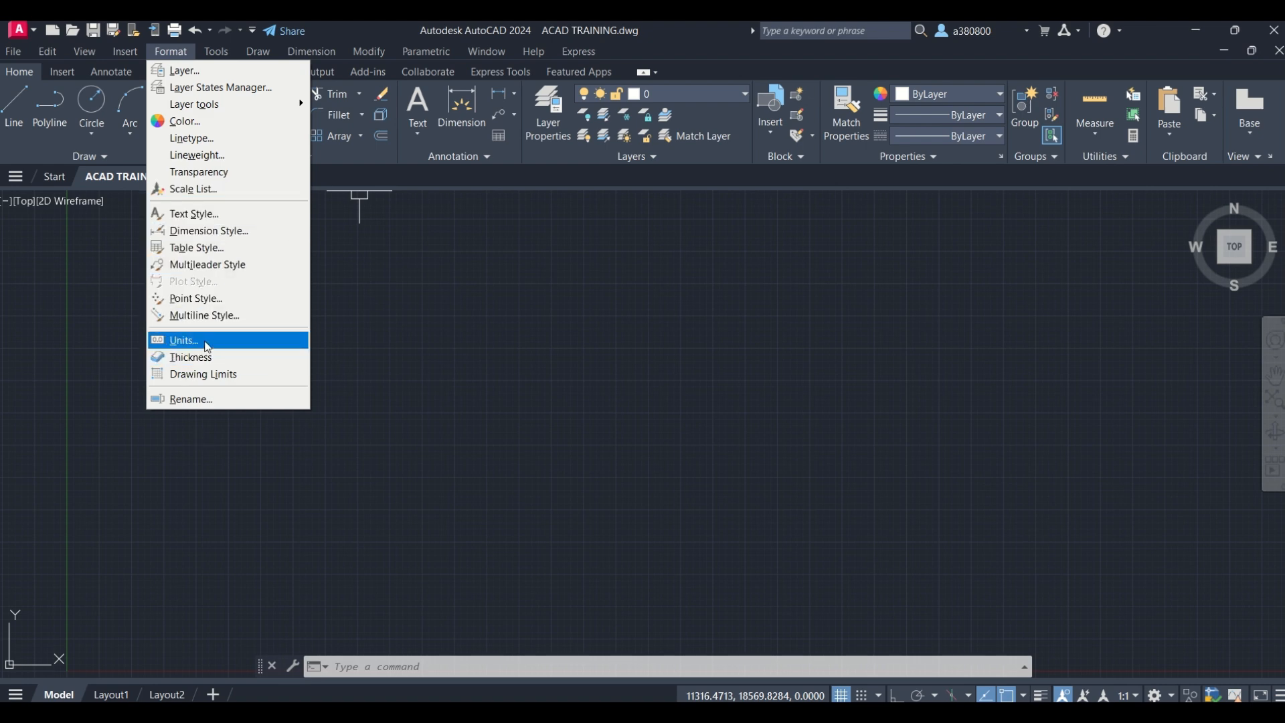
pyautogui.click(180, 52)
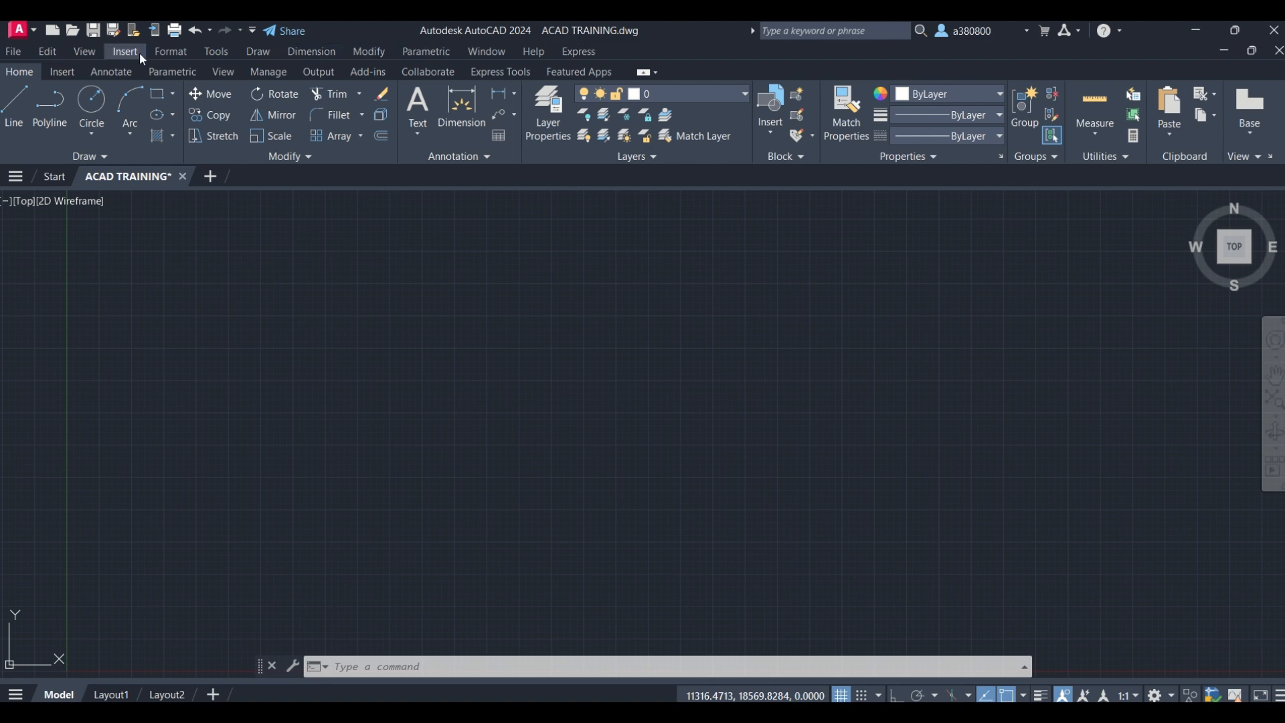
# Hide the menu bar and restore it, dismissing the drawing-share dialog in between.
pyautogui.click(254, 31)
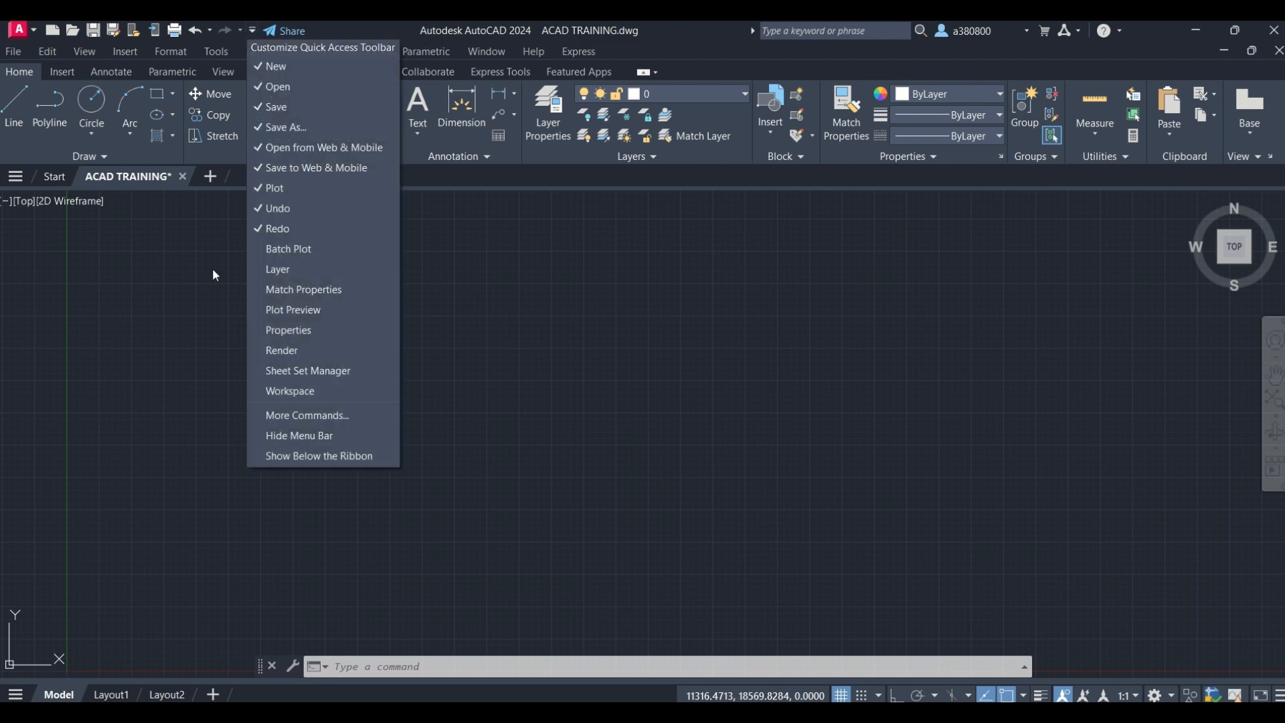
pyautogui.click(304, 435)
pyautogui.click(264, 30)
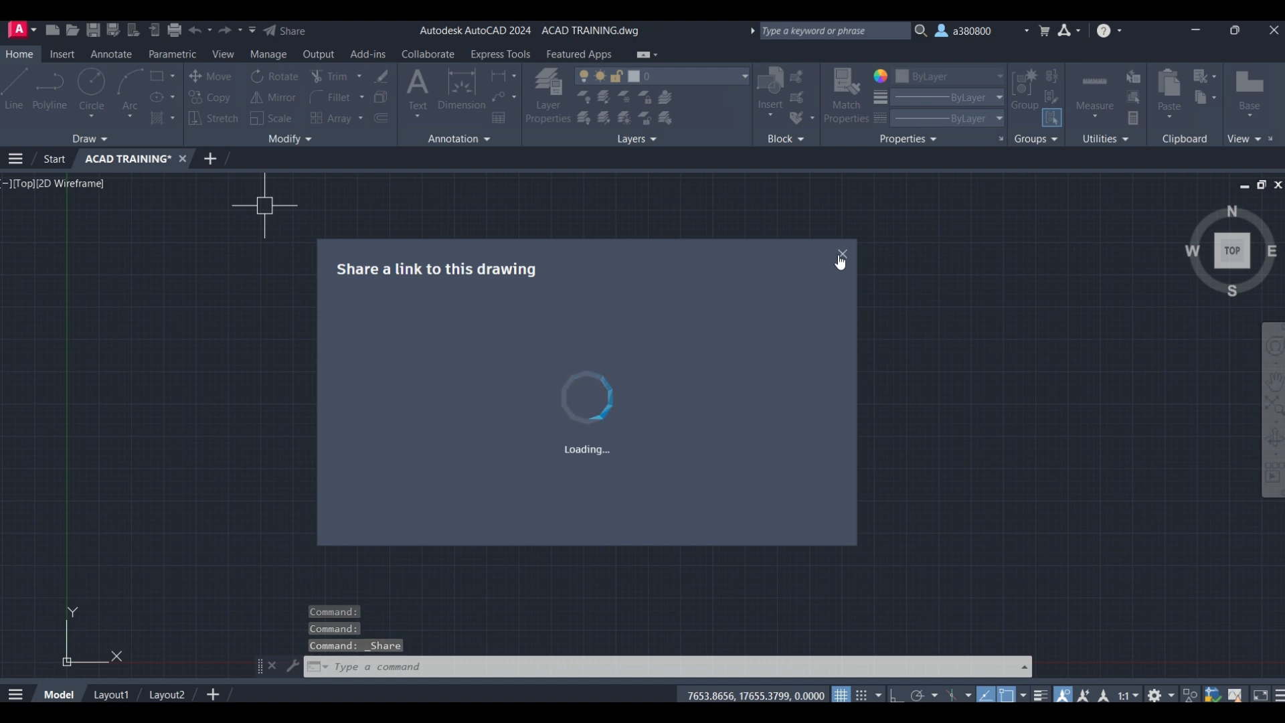
pyautogui.click(842, 255)
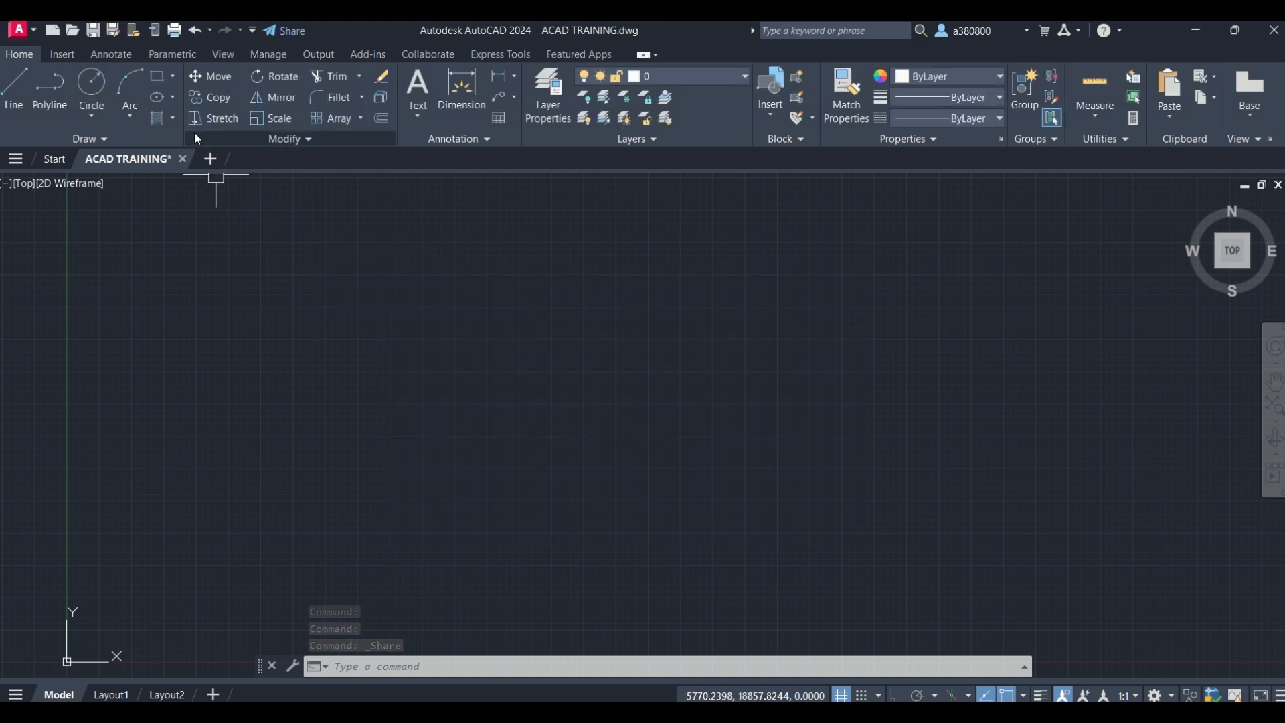
pyautogui.click(251, 31)
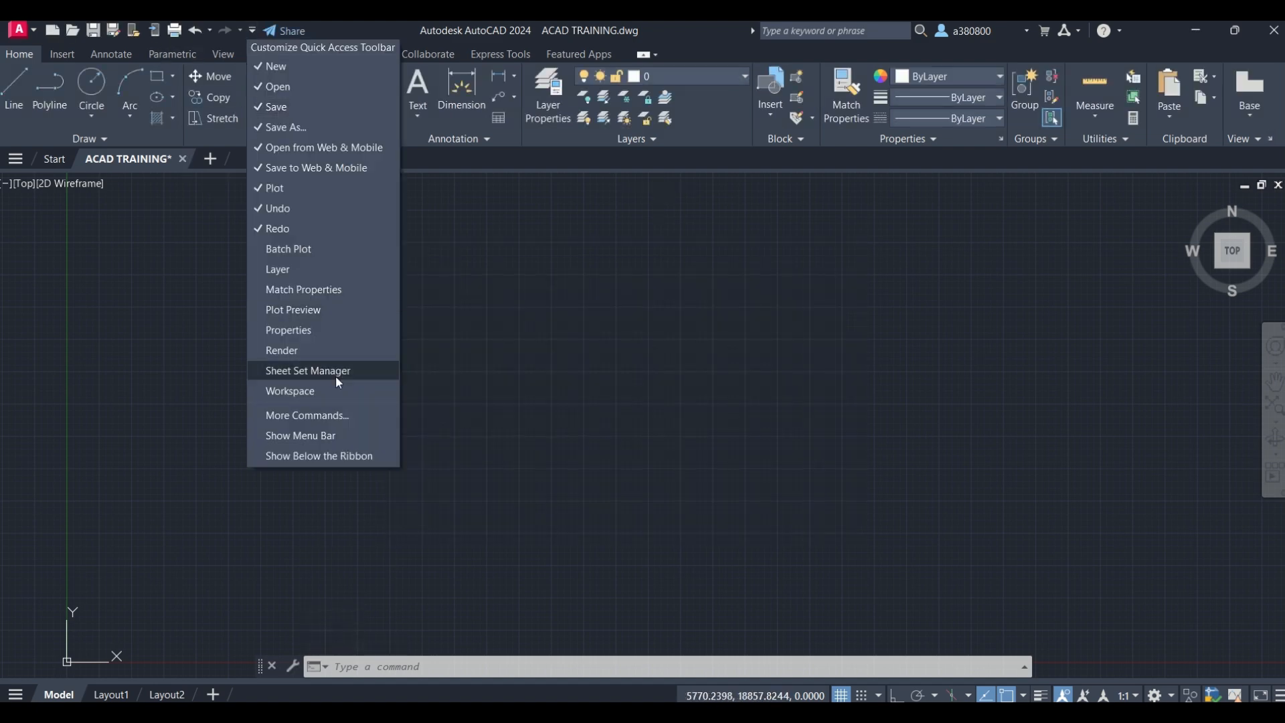
pyautogui.click(306, 434)
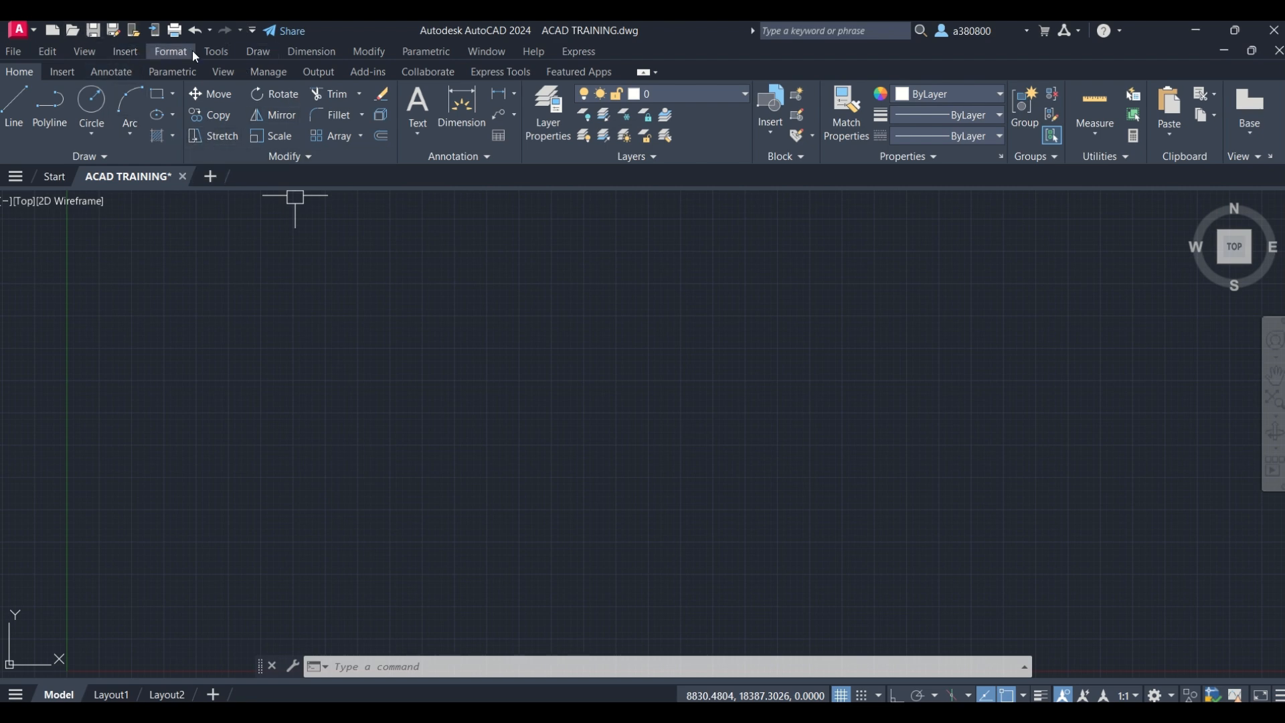
# Examine the Manage, Output, Add-ins, Collaborate and View tool sets alongside the Dimension commands, finishing on the Home tools.
pyautogui.click(311, 52)
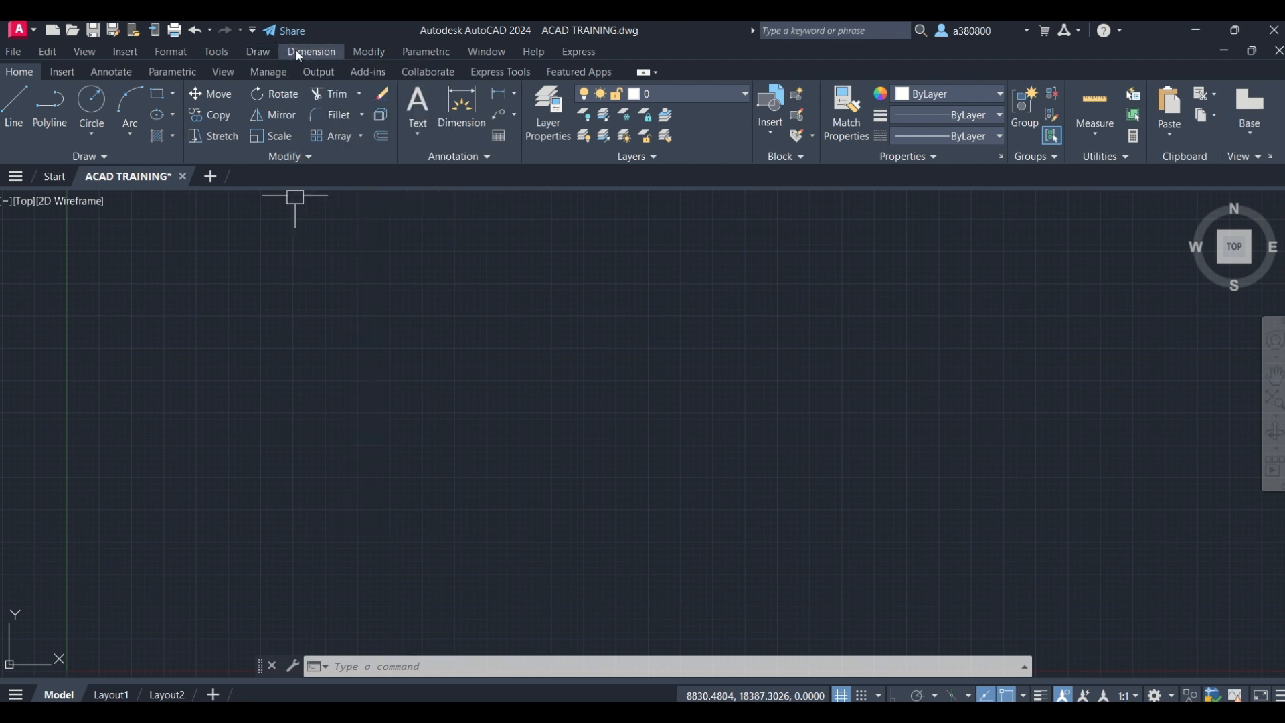
pyautogui.click(267, 71)
pyautogui.click(267, 71)
pyautogui.click(316, 74)
pyautogui.click(368, 71)
pyautogui.click(408, 72)
pyautogui.click(311, 72)
pyautogui.click(268, 71)
pyautogui.click(223, 71)
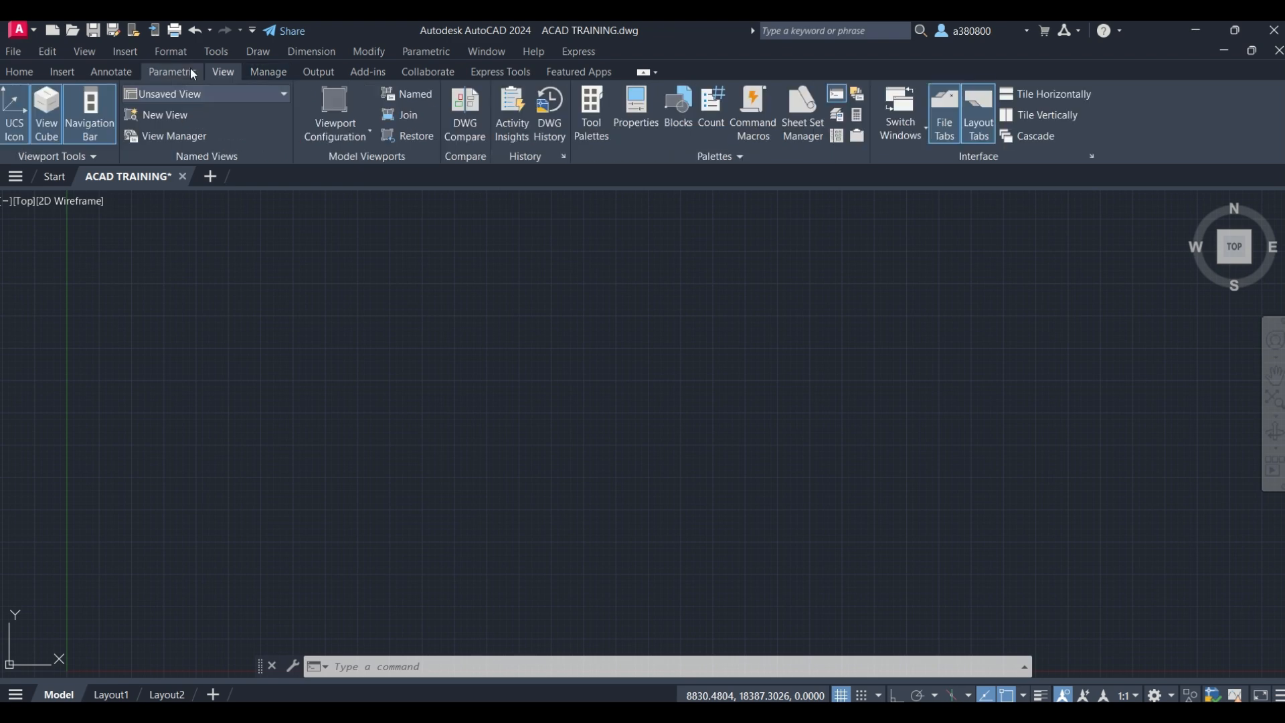
pyautogui.click(315, 52)
pyautogui.click(314, 52)
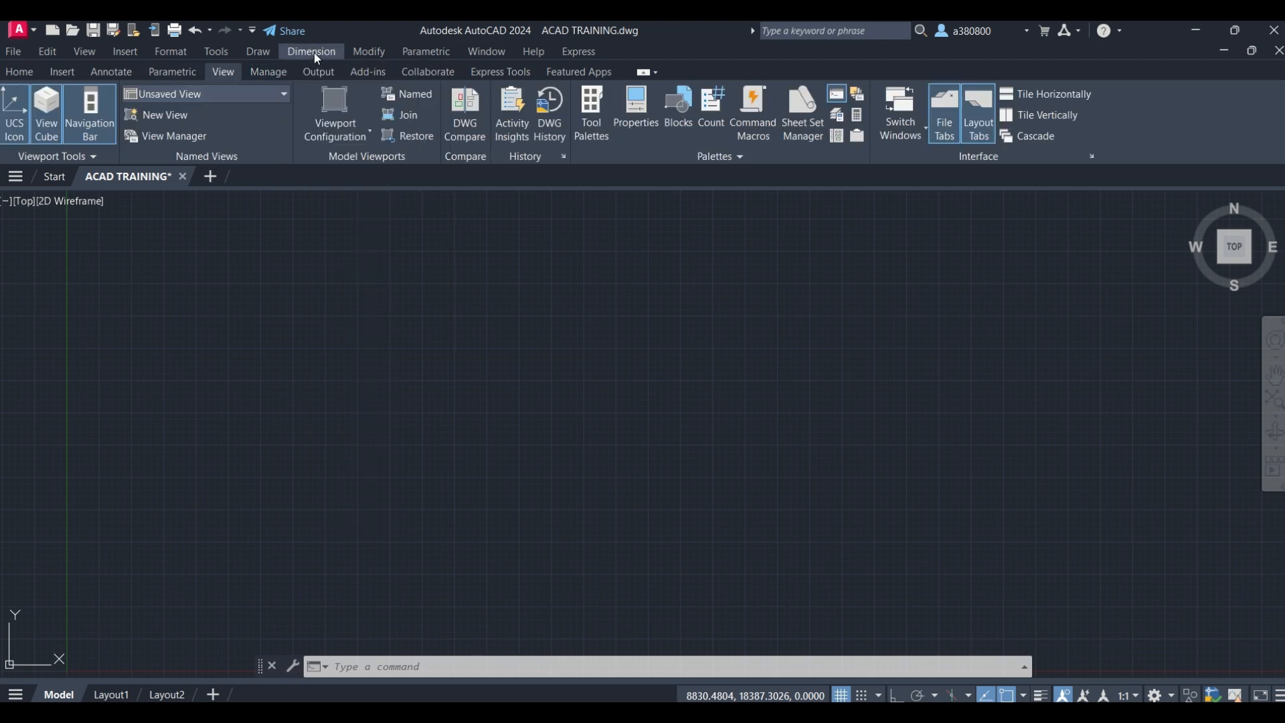
pyautogui.click(53, 72)
pyautogui.click(38, 70)
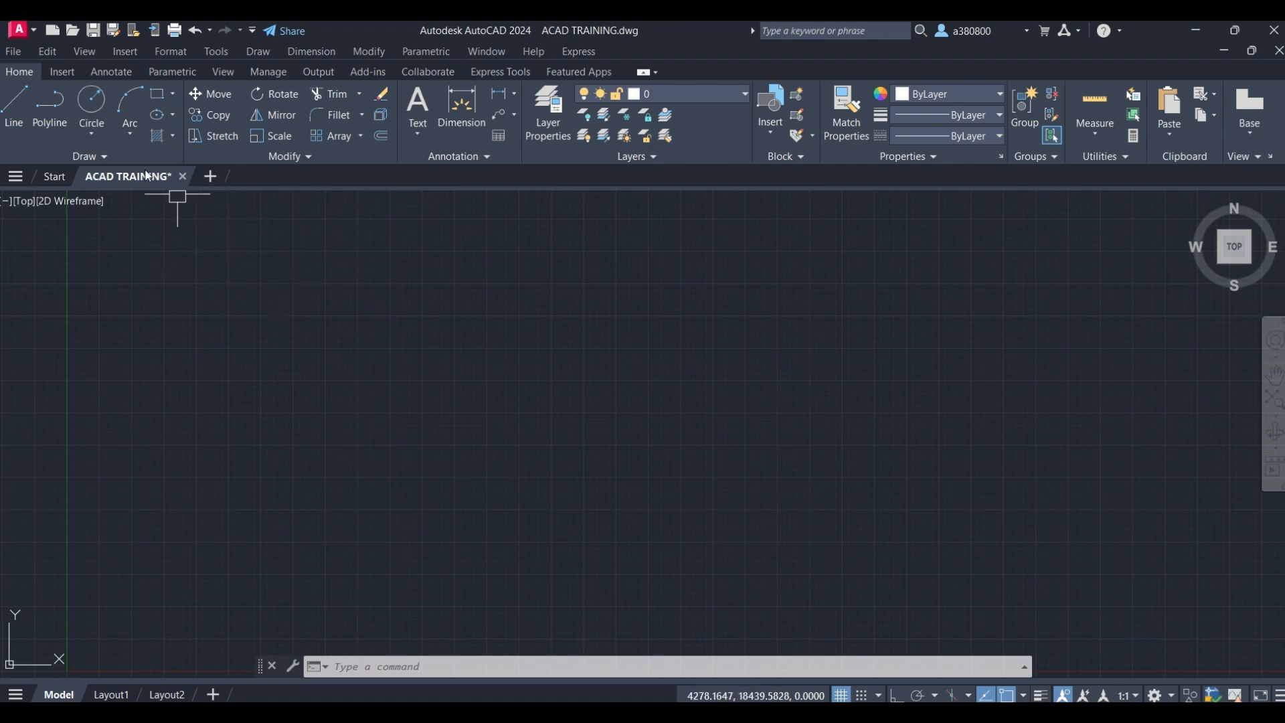
# Open the Drawing Units settings and move the dialog aside.
pyautogui.click(160, 53)
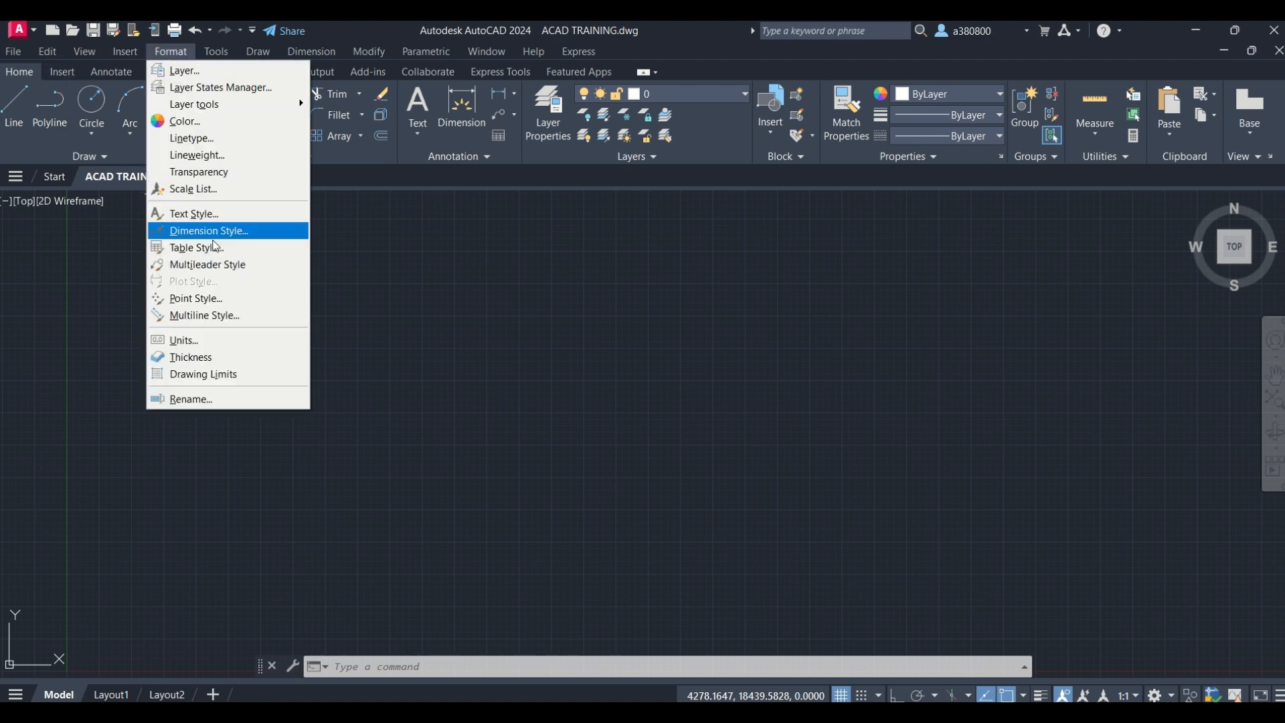
pyautogui.click(178, 341)
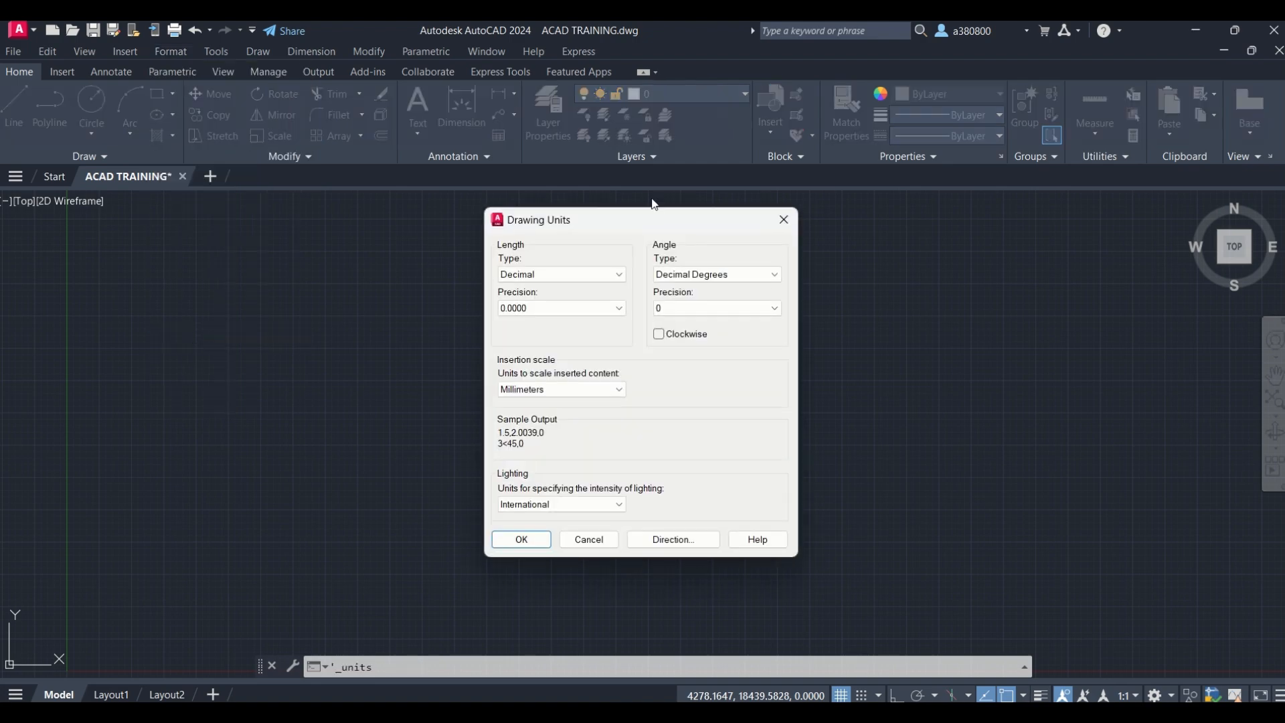
pyautogui.moveTo(625, 219)
pyautogui.mouseDown()
pyautogui.moveTo(375, 143)
pyautogui.moveTo(350, 211)
pyautogui.moveTo(368, 228)
pyautogui.moveTo(354, 182)
pyautogui.mouseUp()
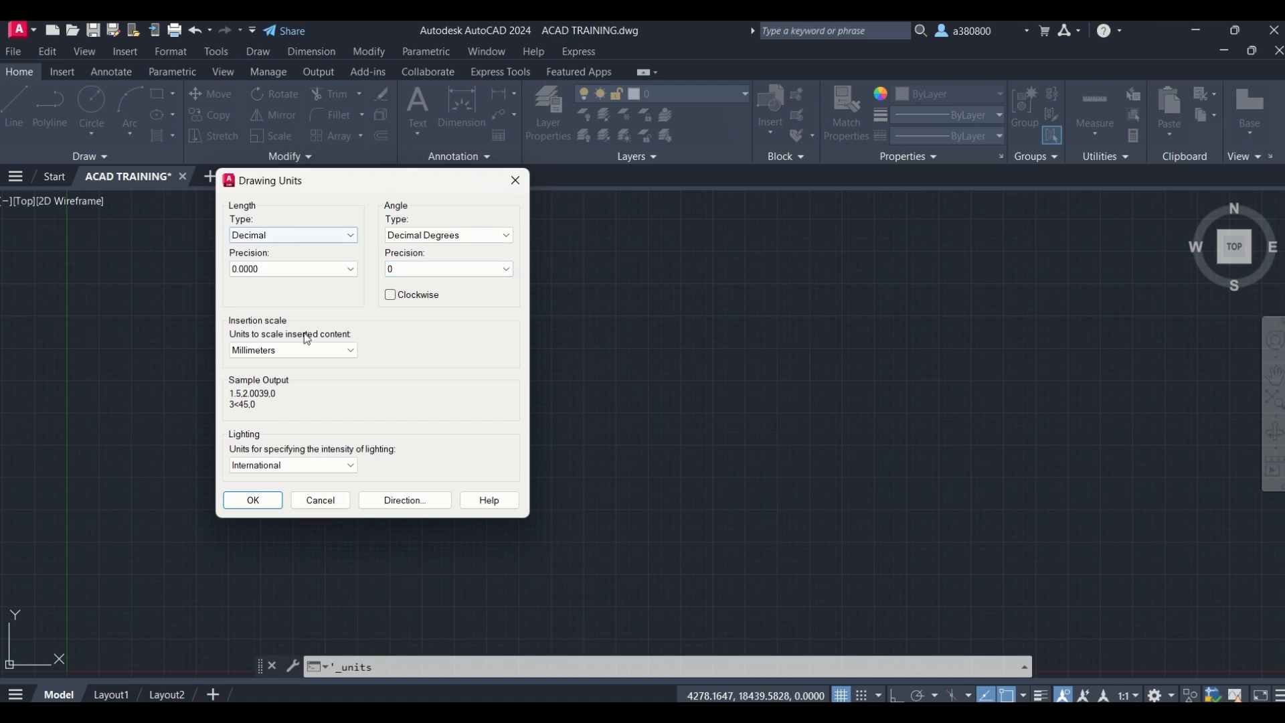
# Try the Architectural, Fractional, Scientific and Engineering length types in turn, and set the type back to Decimal.
pyautogui.click(251, 236)
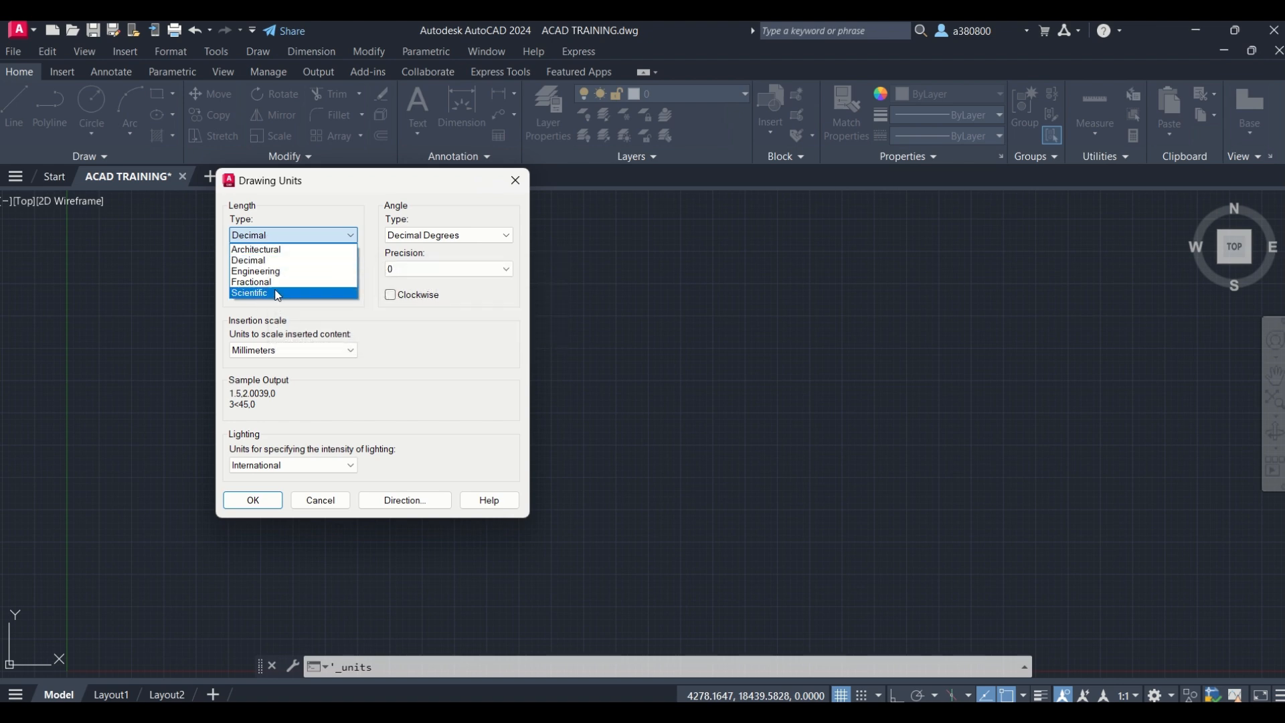
pyautogui.click(275, 250)
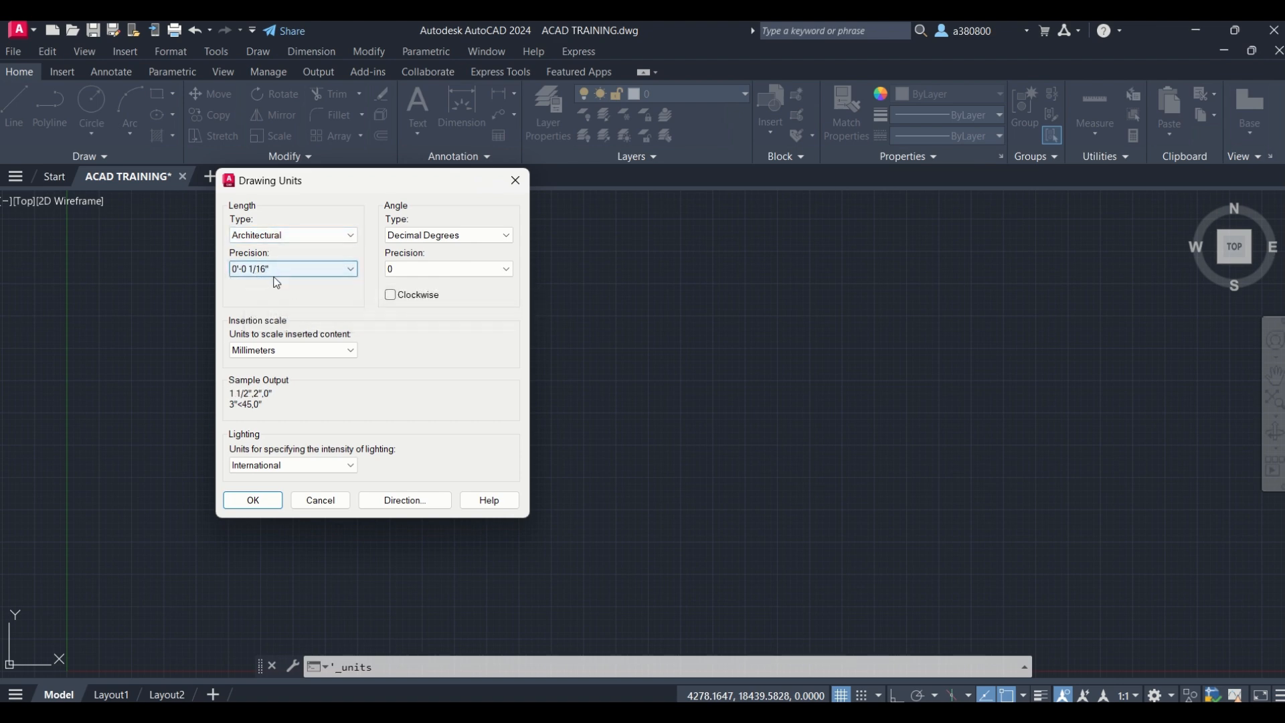
pyautogui.click(287, 235)
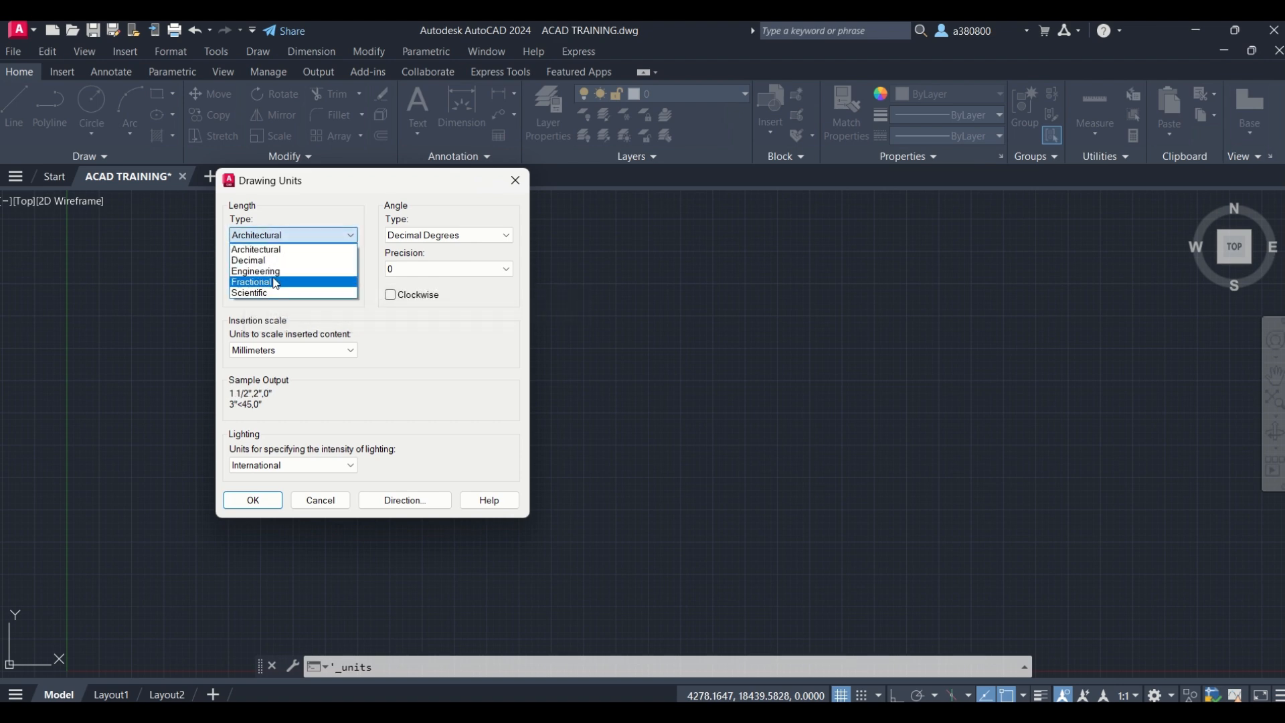
pyautogui.click(285, 281)
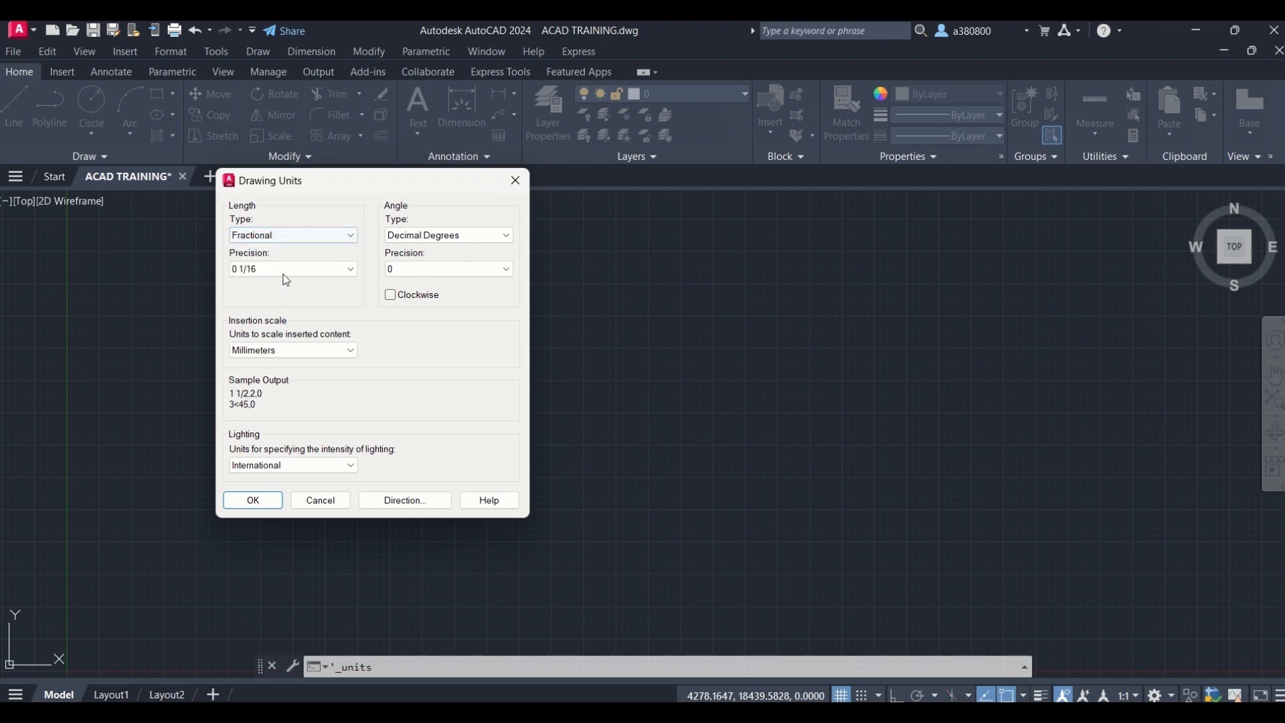
pyautogui.click(282, 237)
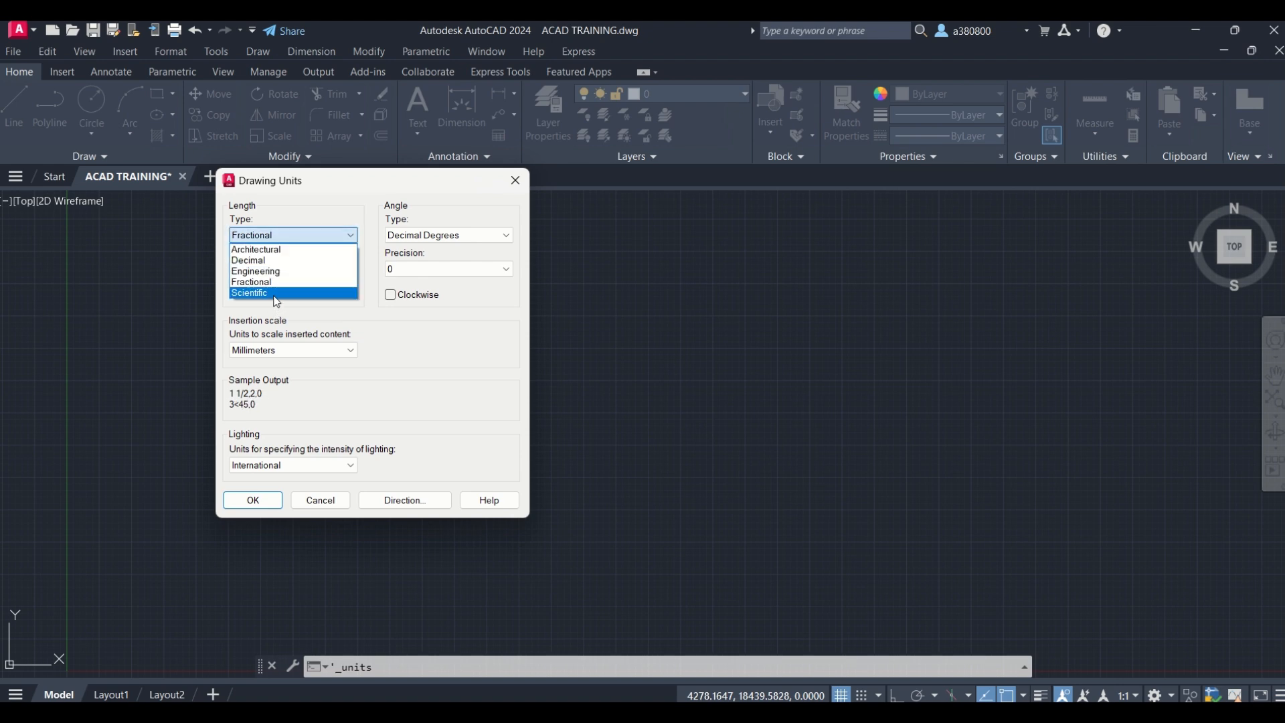
pyautogui.click(275, 293)
pyautogui.click(284, 238)
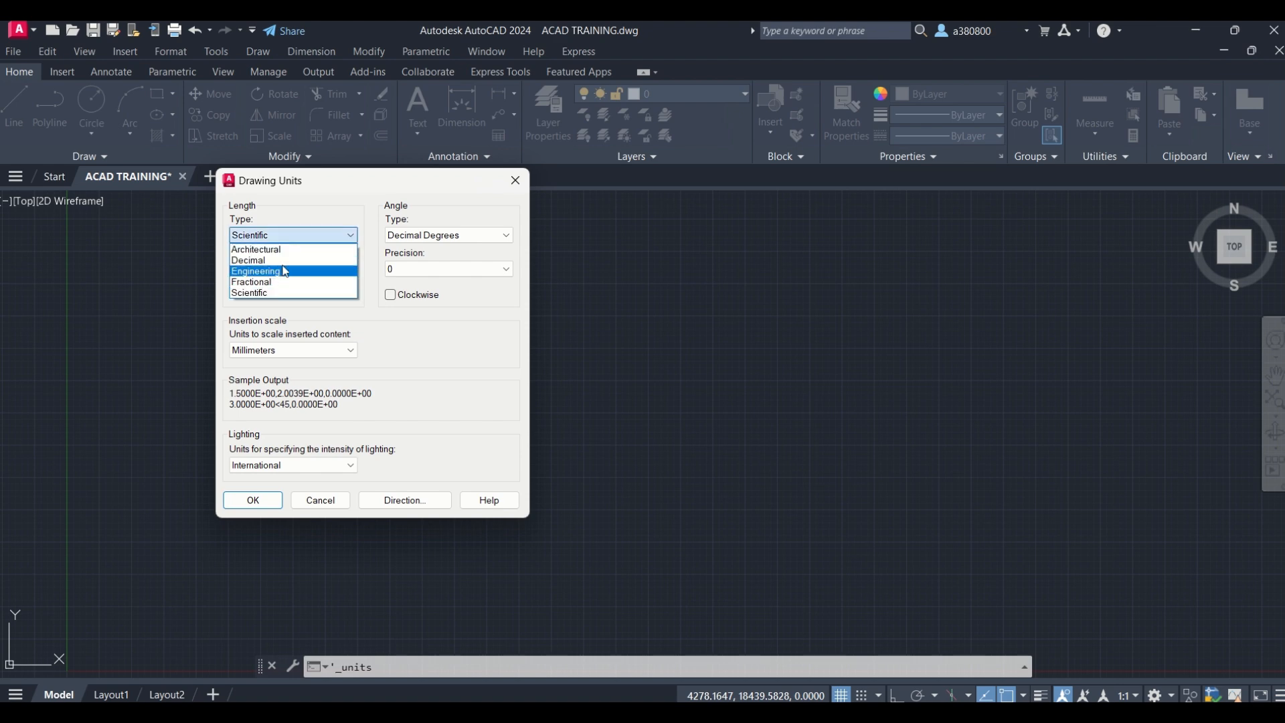
pyautogui.click(285, 271)
pyautogui.click(287, 235)
pyautogui.click(287, 260)
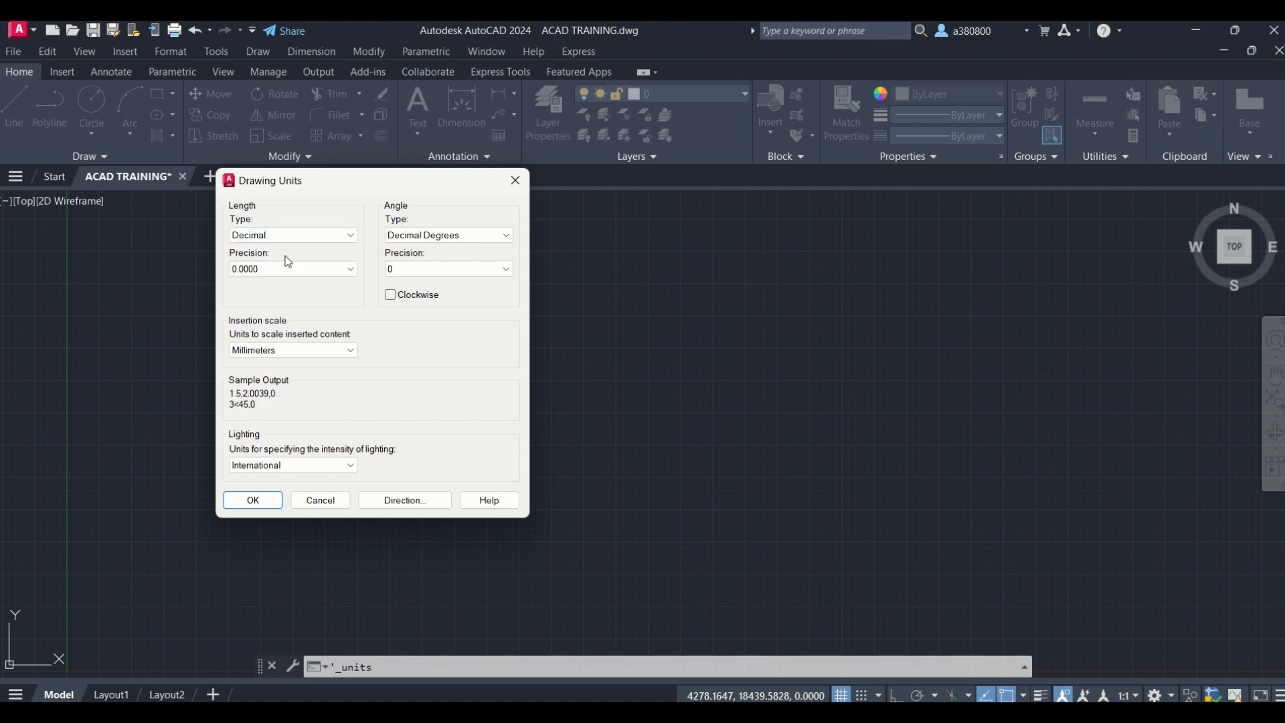
# Set the drawing's length type to Engineering after briefly trying Architectural.
pyautogui.click(288, 237)
pyautogui.click(288, 249)
pyautogui.click(287, 236)
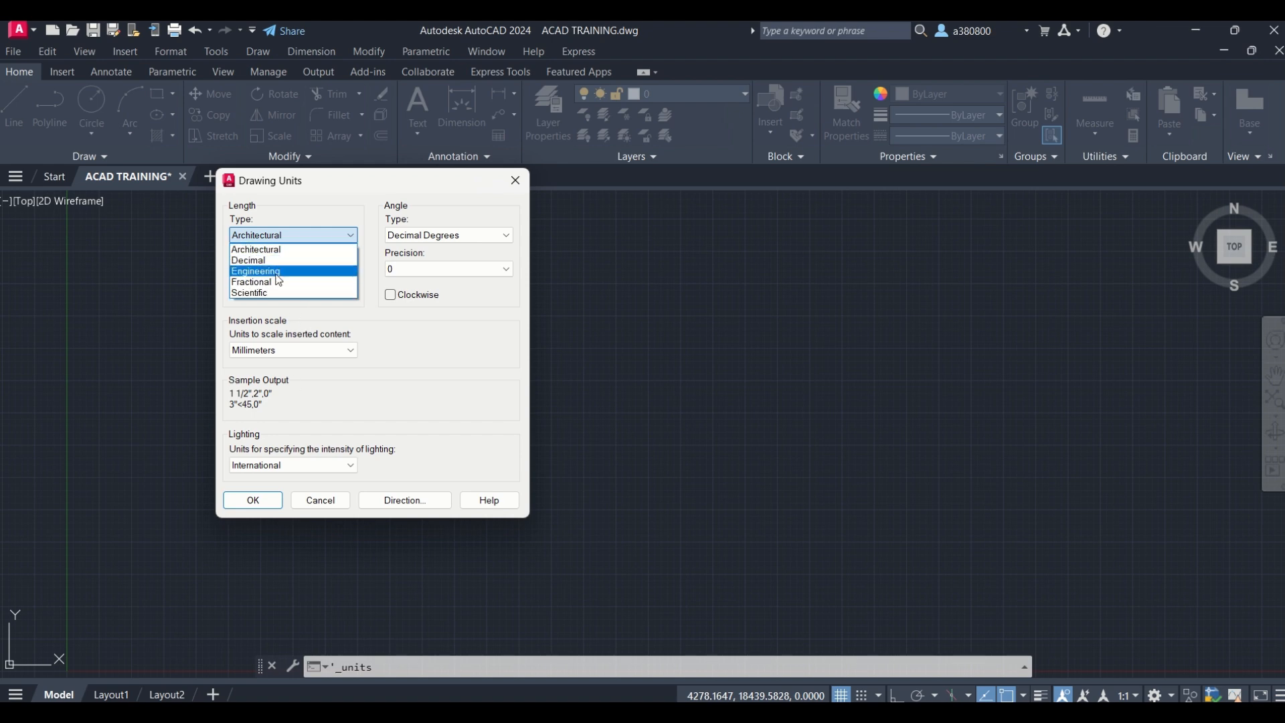
pyautogui.click(237, 271)
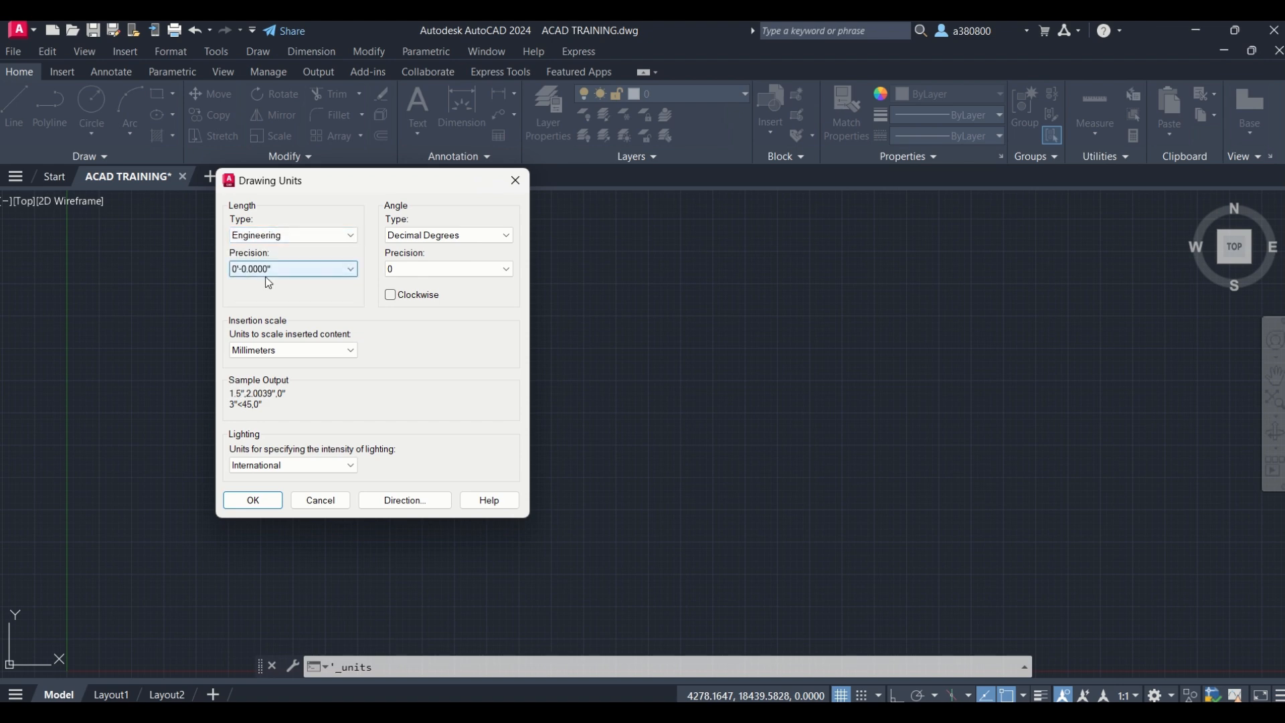
# Set the Engineering length precision to one decimal place, 0'-0.0".
pyautogui.click(267, 269)
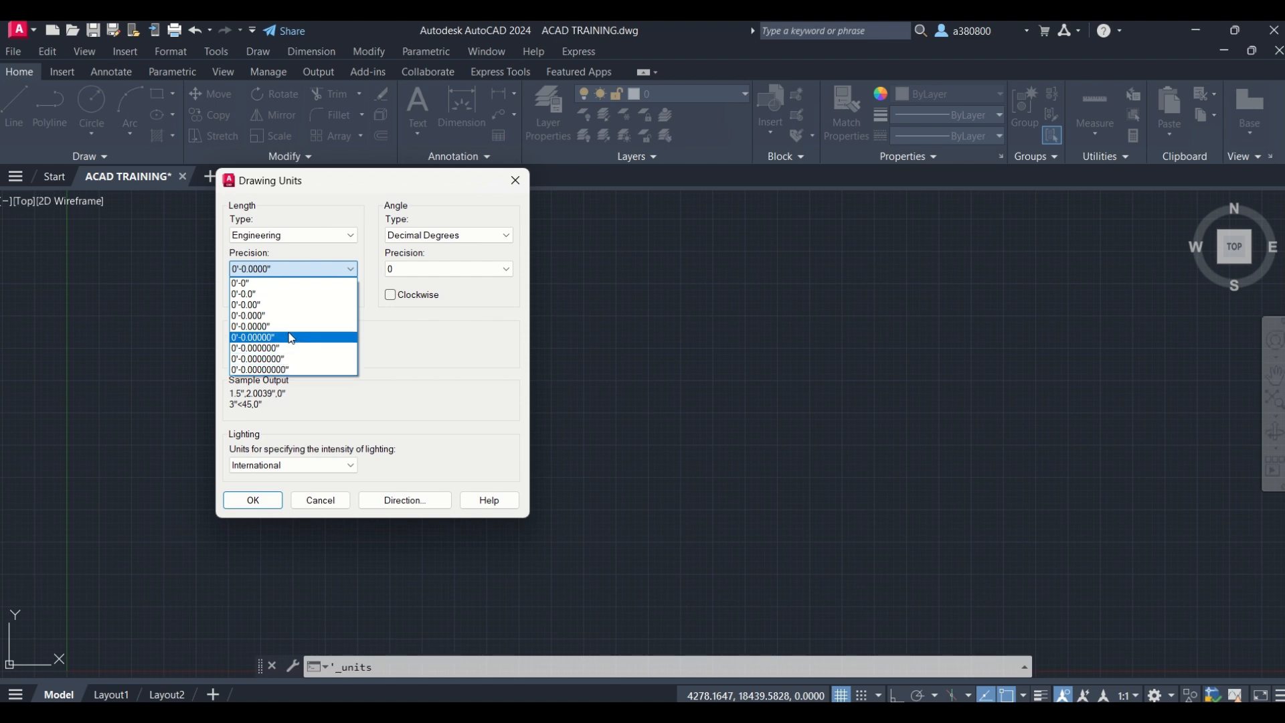
pyautogui.click(255, 294)
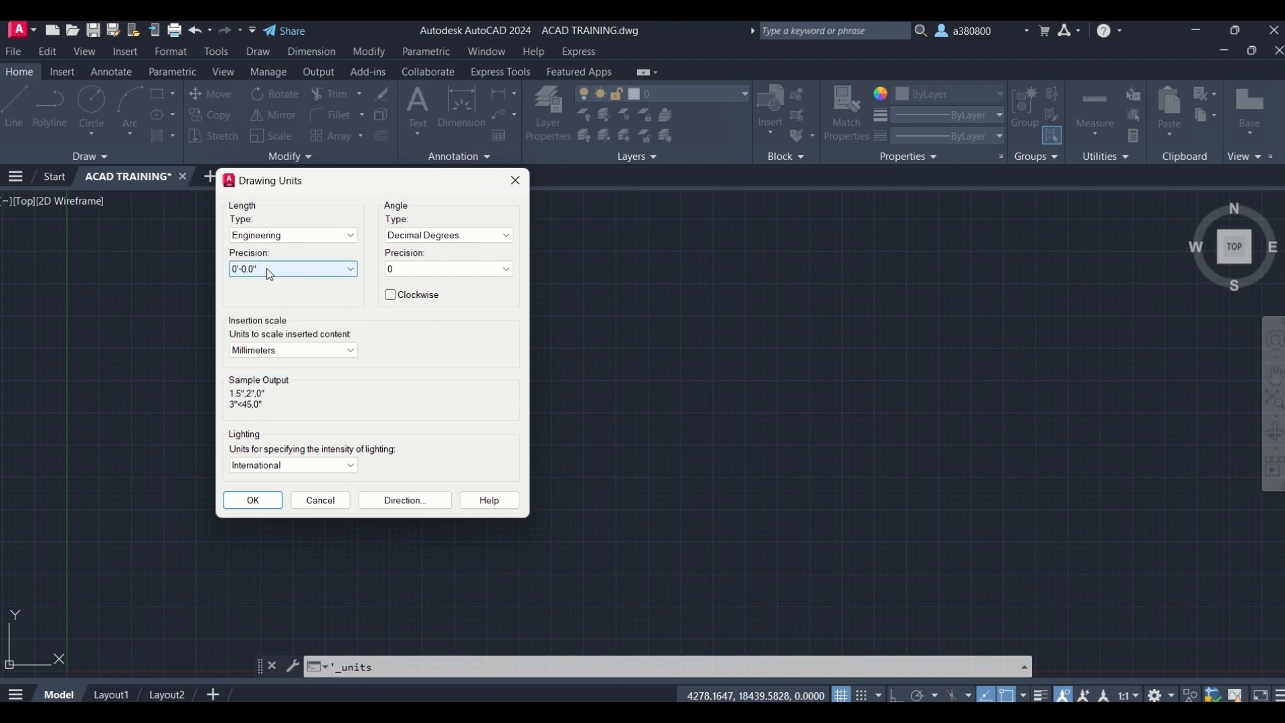
pyautogui.click(245, 270)
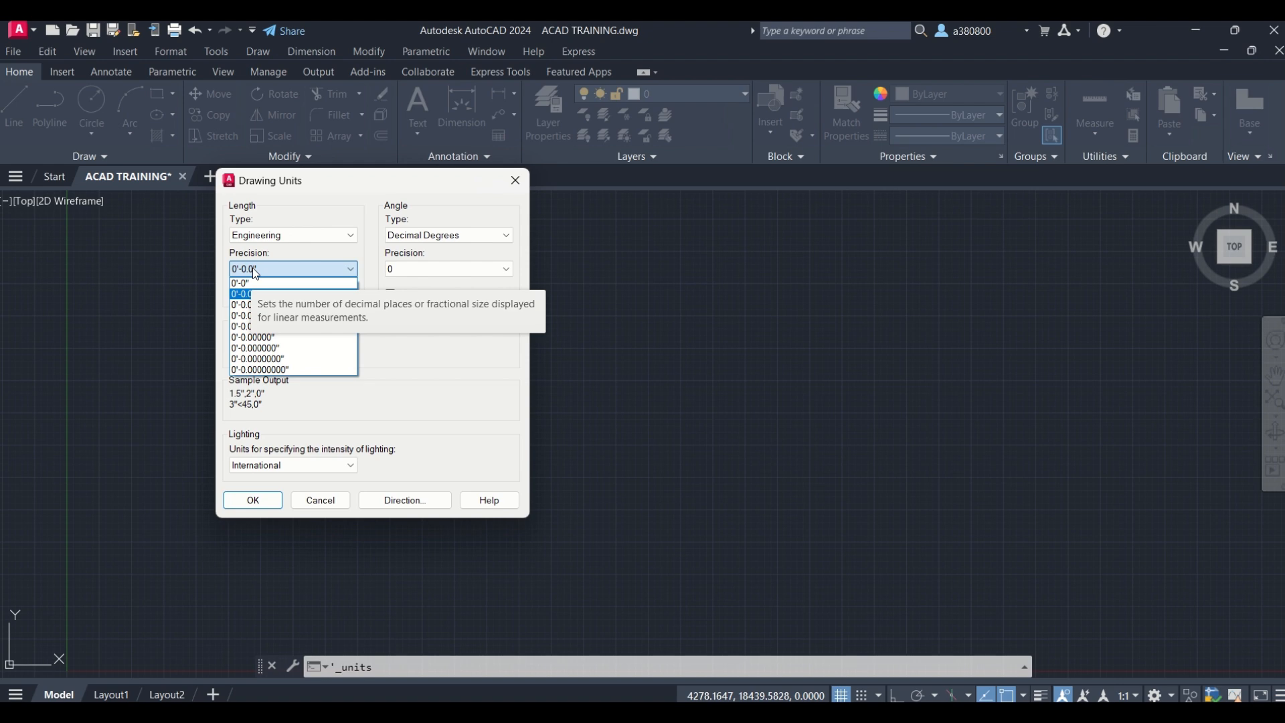
pyautogui.click(253, 268)
pyautogui.click(255, 267)
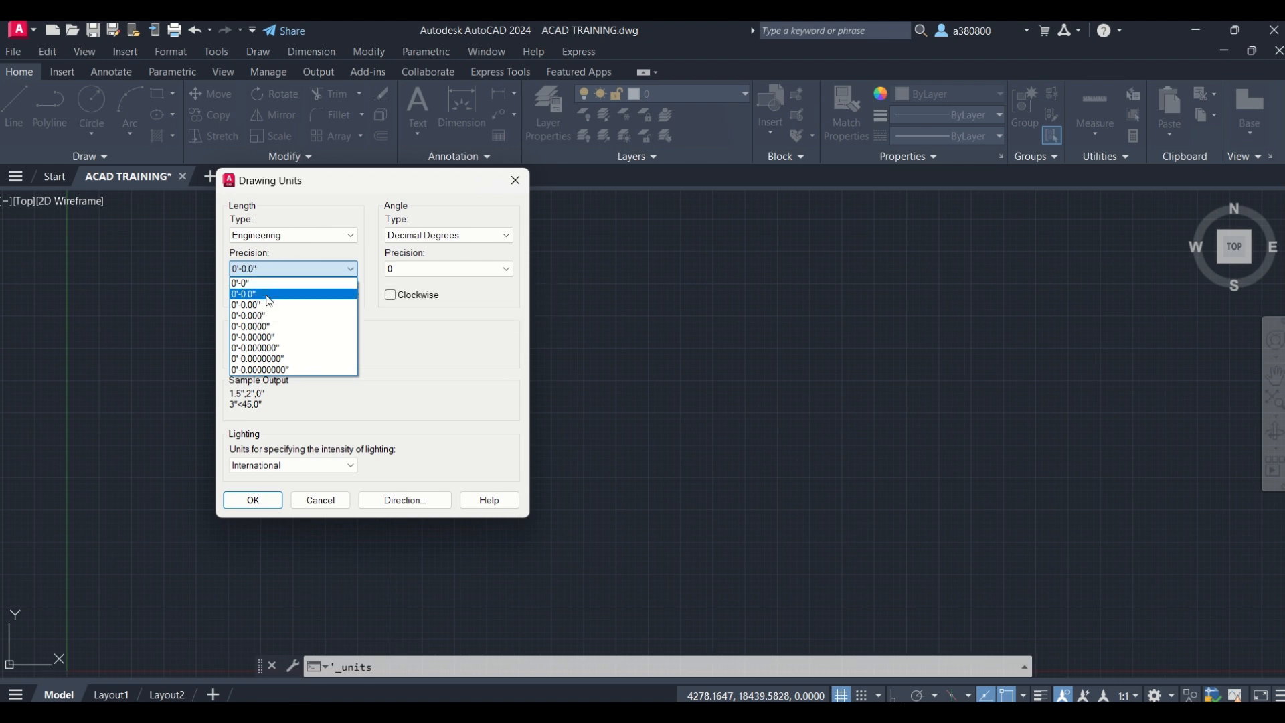
pyautogui.click(241, 270)
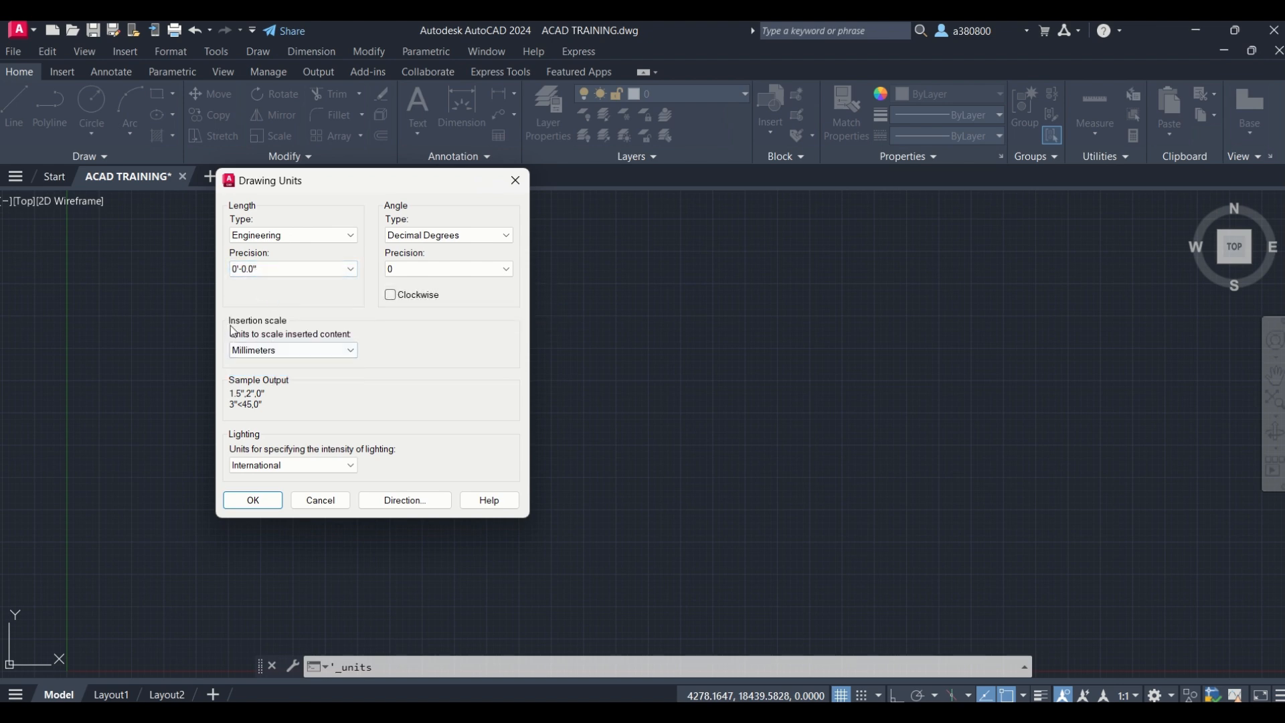
# Set the insertion scale units to Inches and accept the drawing units.
pyautogui.click(280, 350)
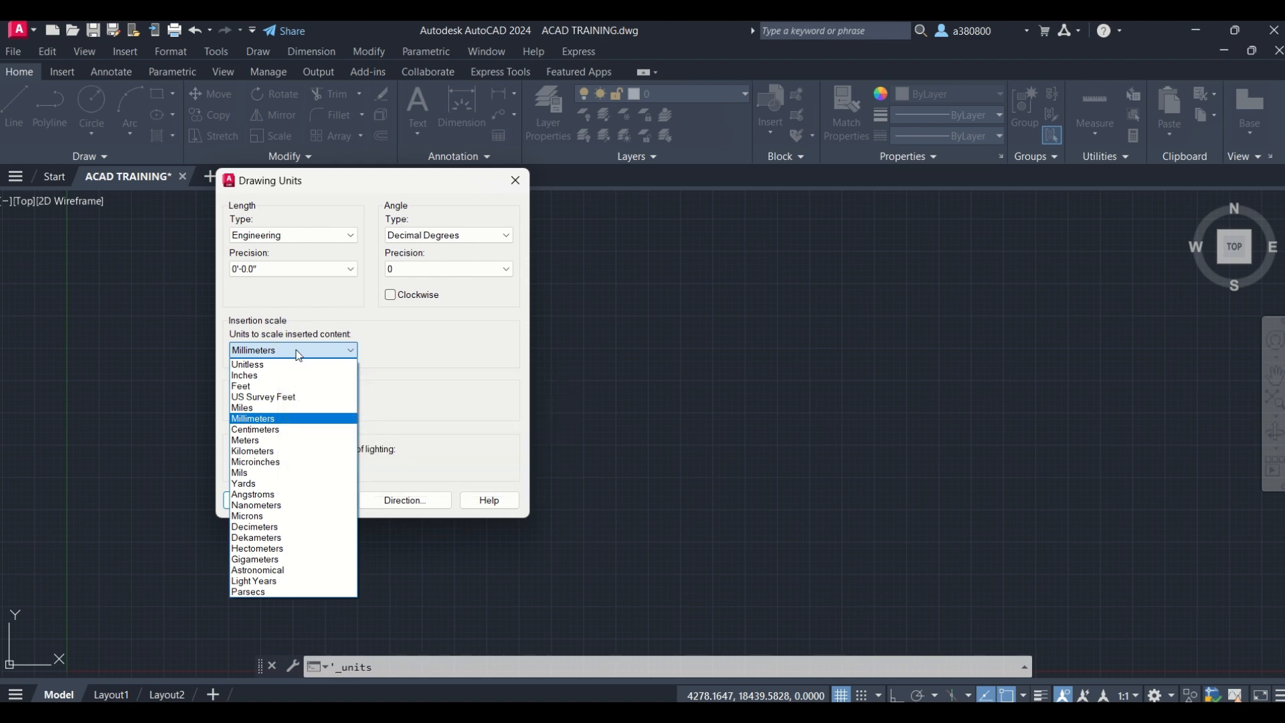
pyautogui.click(262, 374)
pyautogui.click(255, 351)
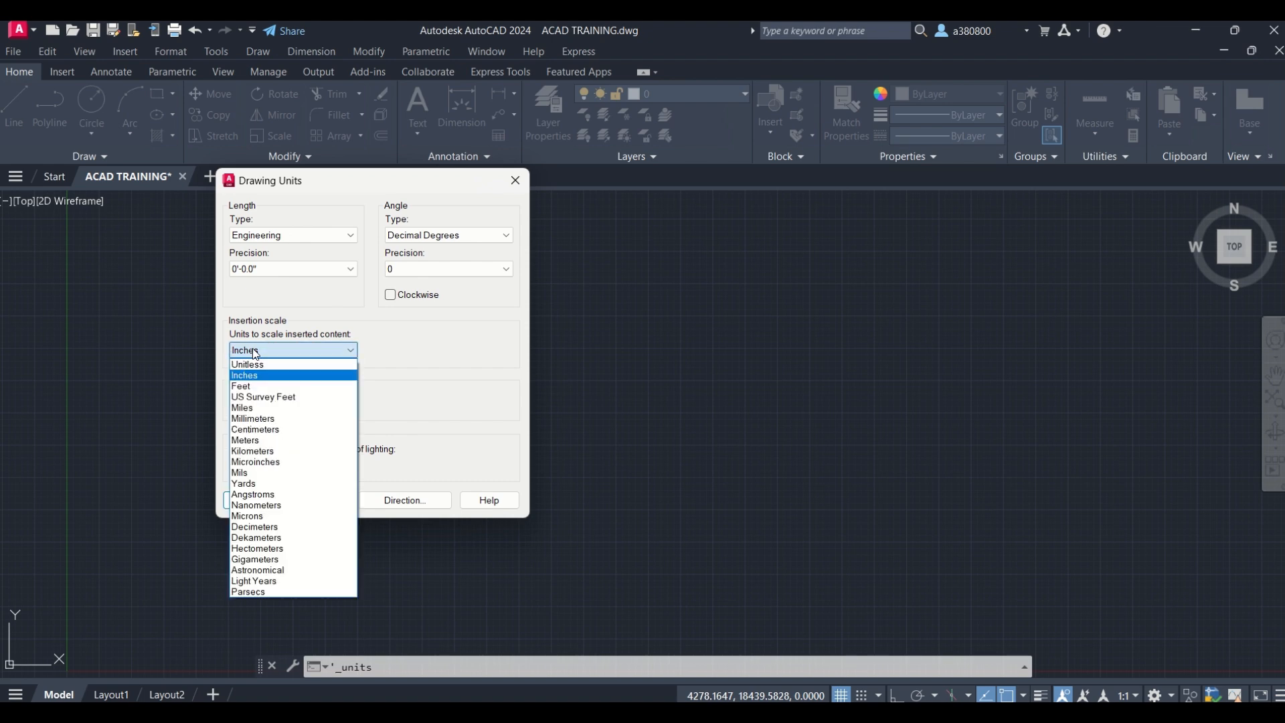
pyautogui.click(255, 351)
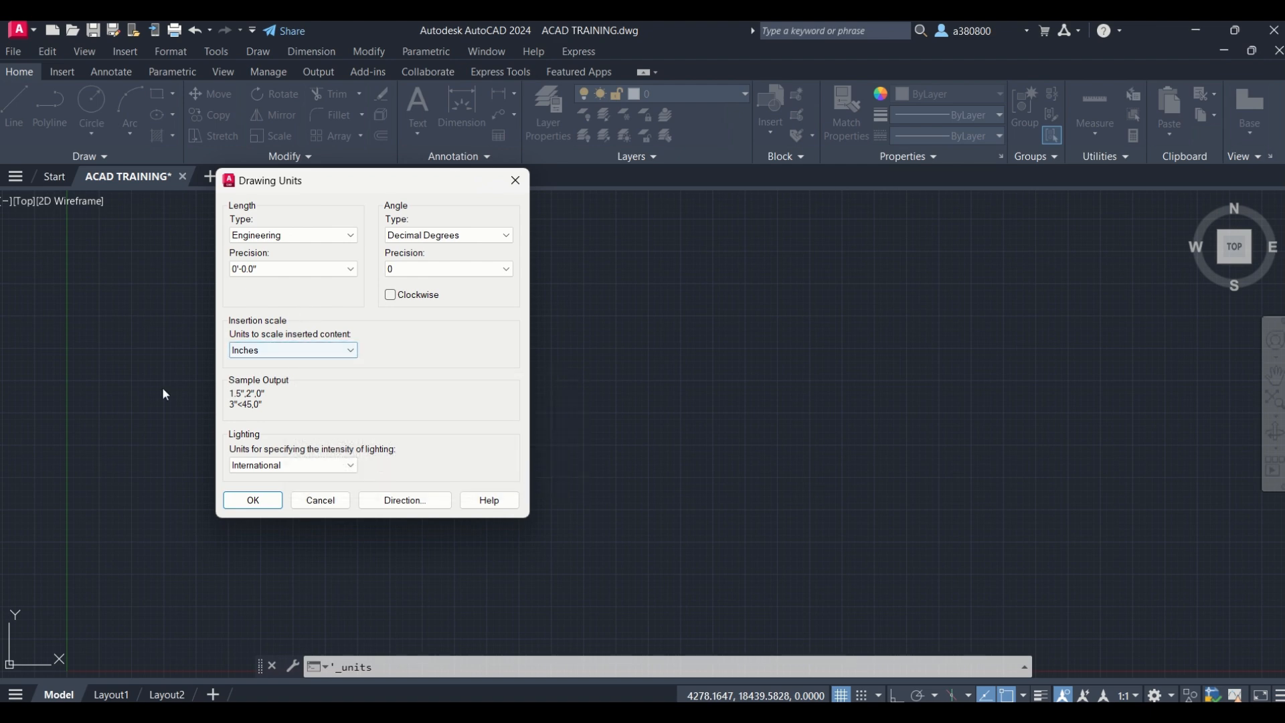
pyautogui.click(245, 503)
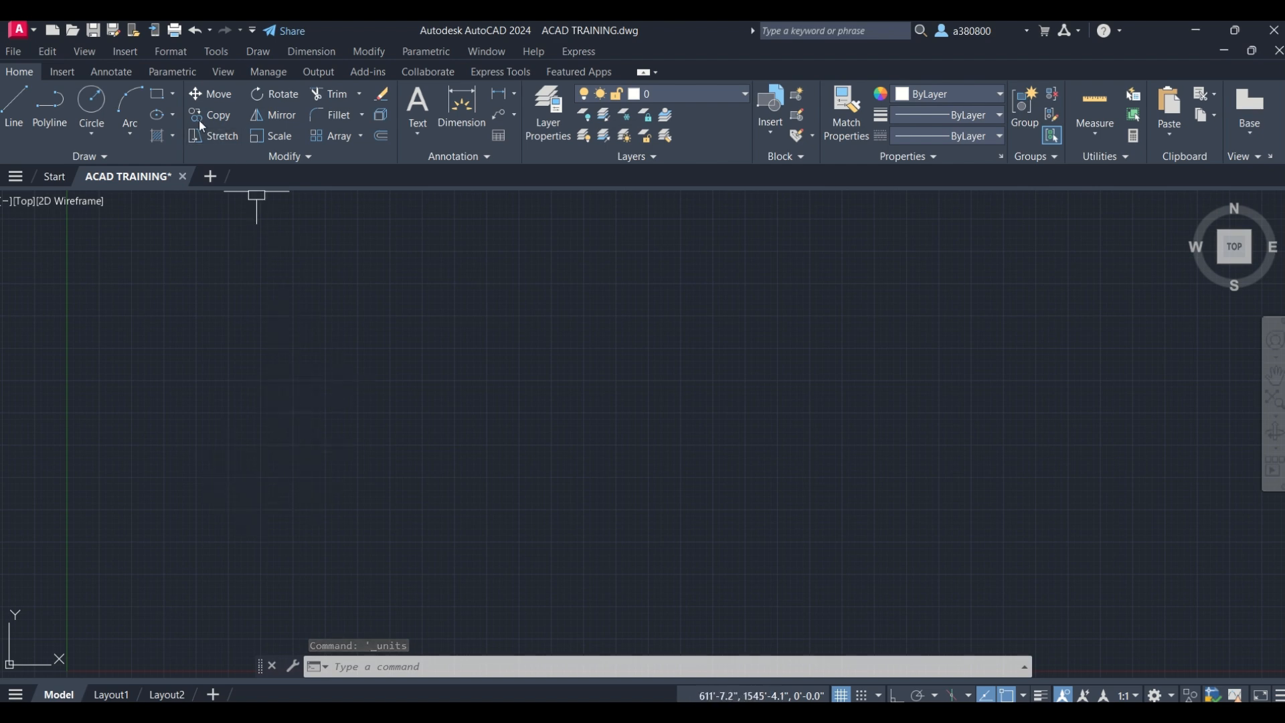
# Open the Text Style settings and change the Standard style's font to Times New Roman.
pyautogui.click(172, 52)
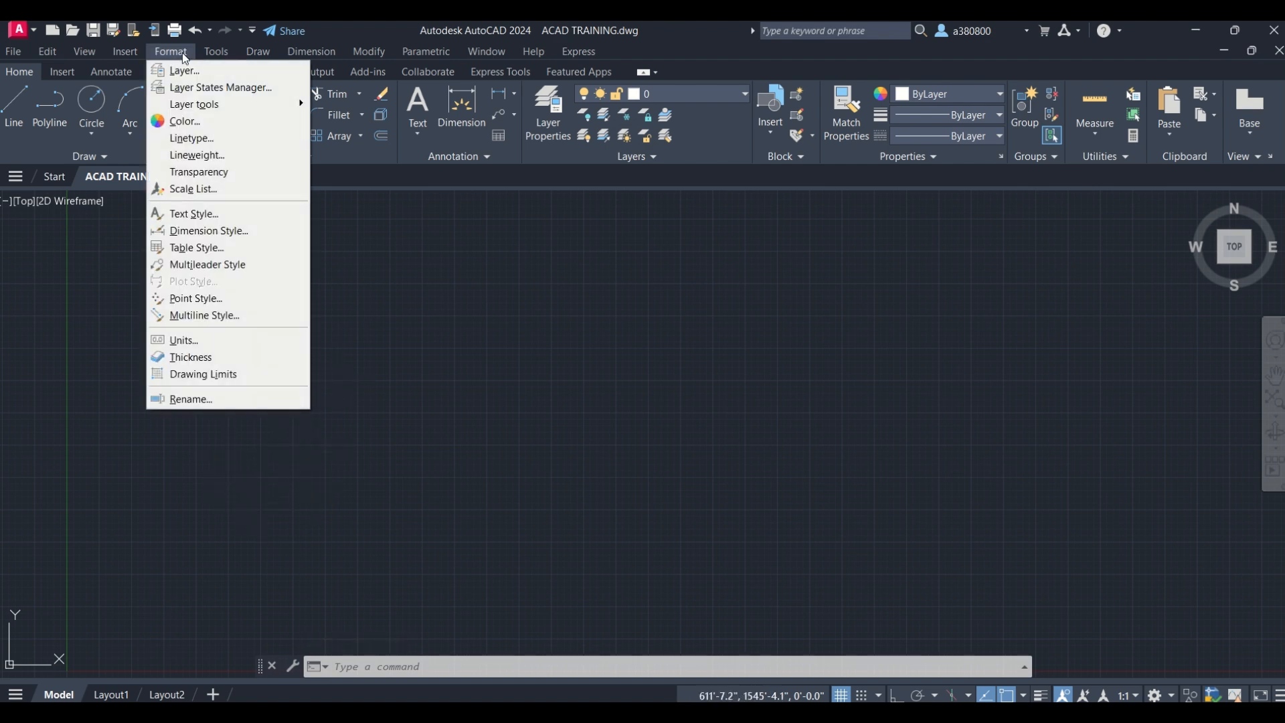
pyautogui.click(169, 214)
pyautogui.moveTo(442, 221); pyautogui.dragTo(243, 212)
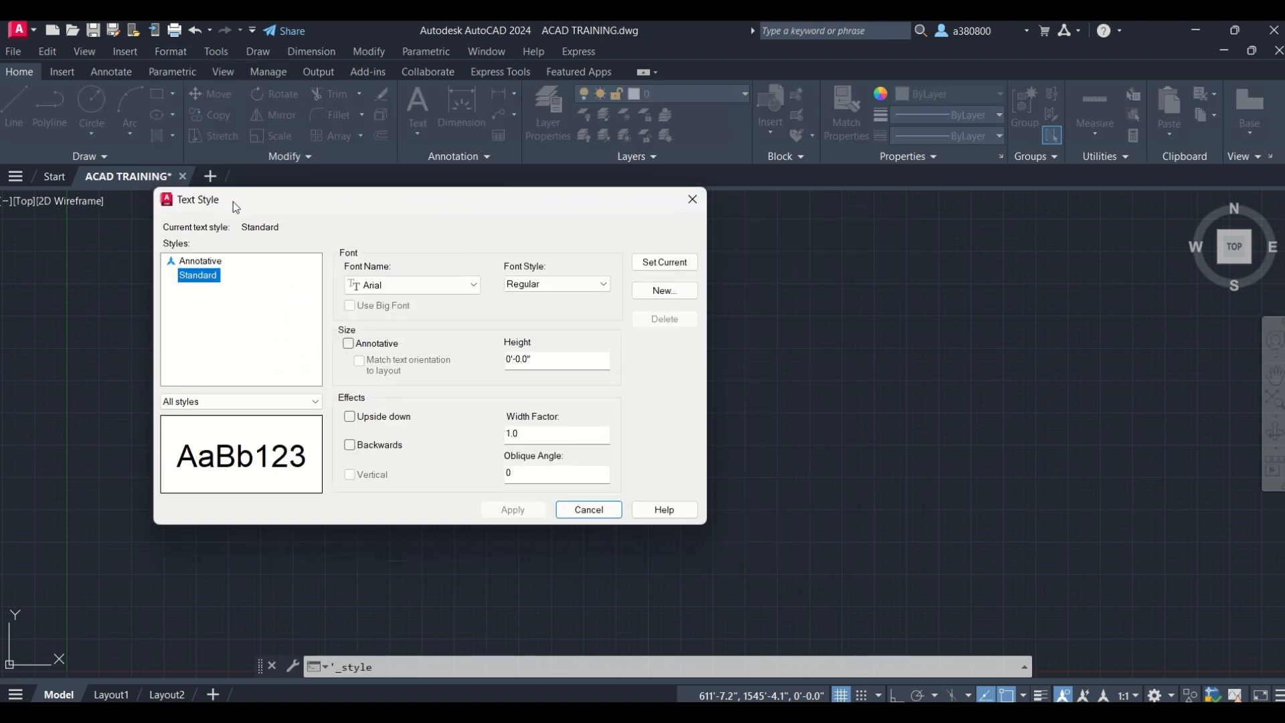
pyautogui.click(388, 286)
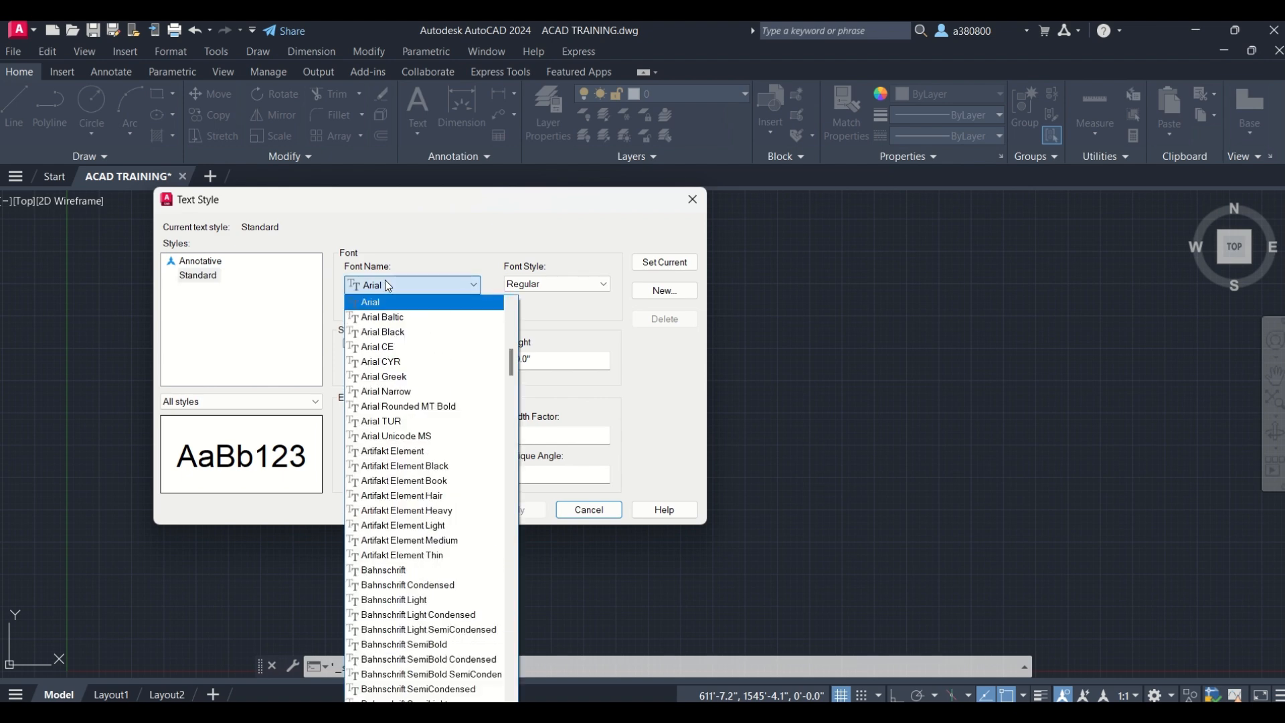
pyautogui.write('ti')
pyautogui.click(387, 279)
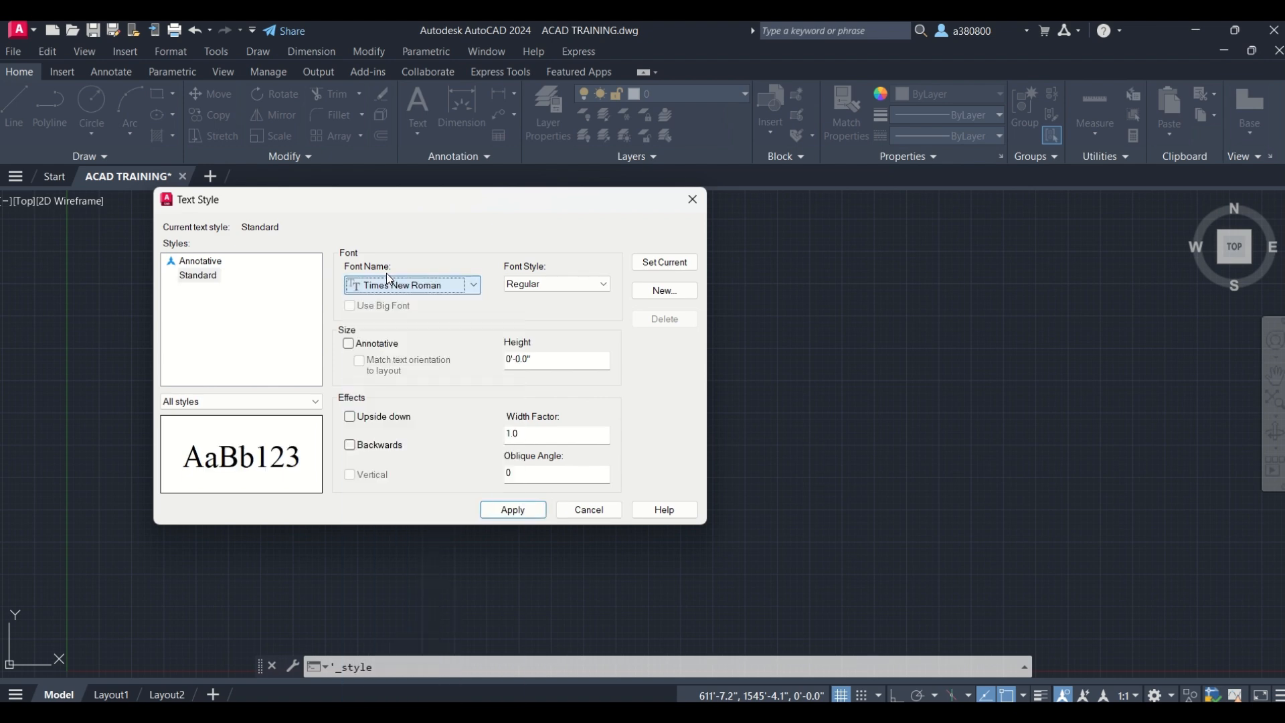
# Set the Standard text style's height to 6", apply it, make the style current and close the settings.
pyautogui.press('Tab')
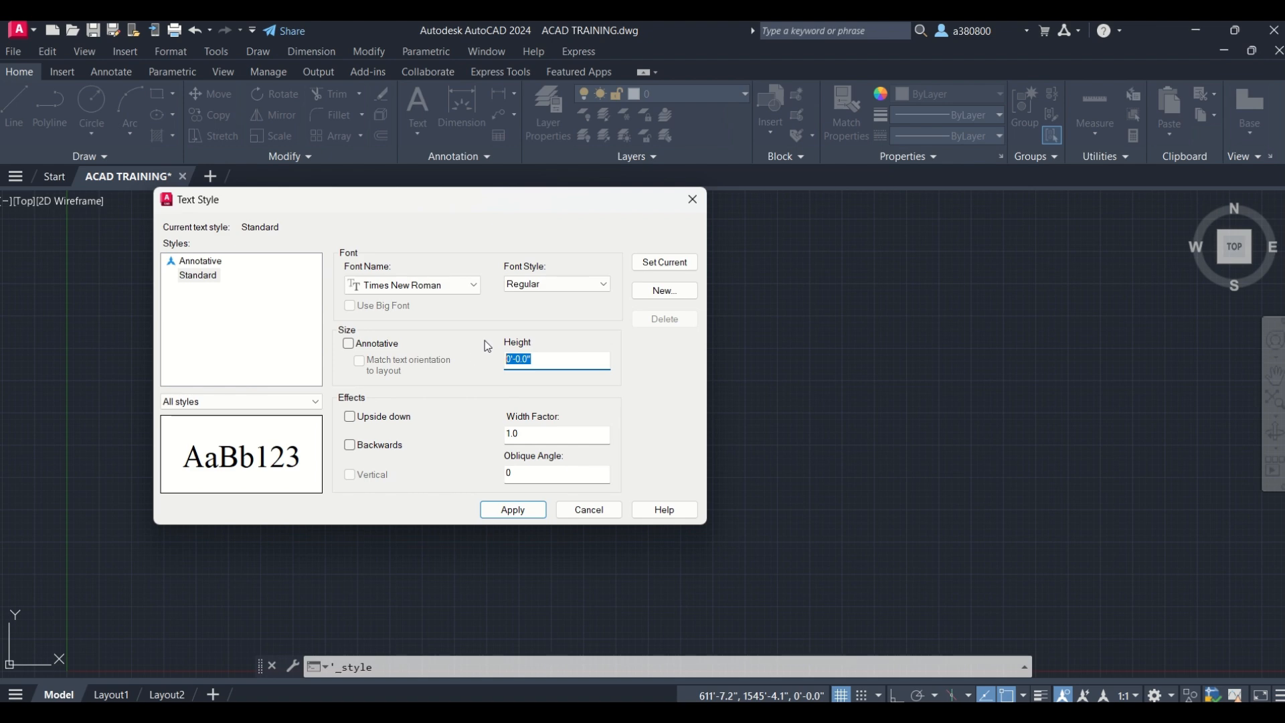
pyautogui.write('6"')
pyautogui.press('Return')
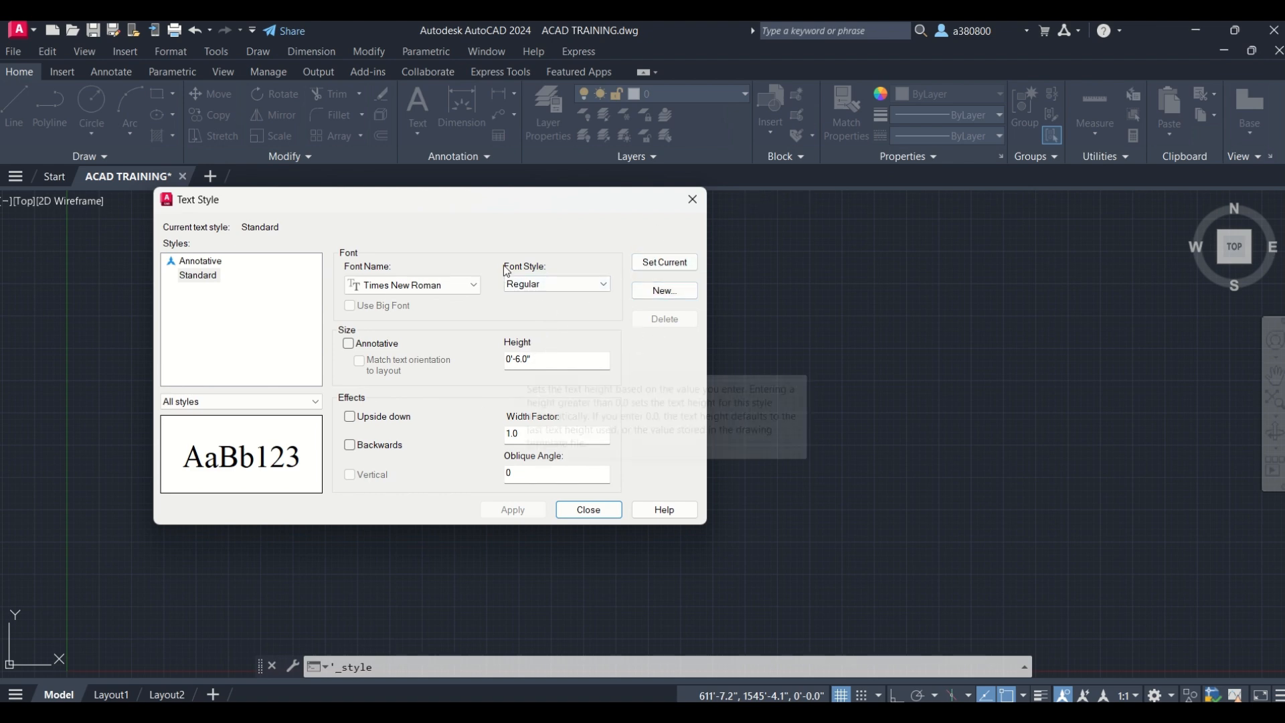
pyautogui.click(671, 263)
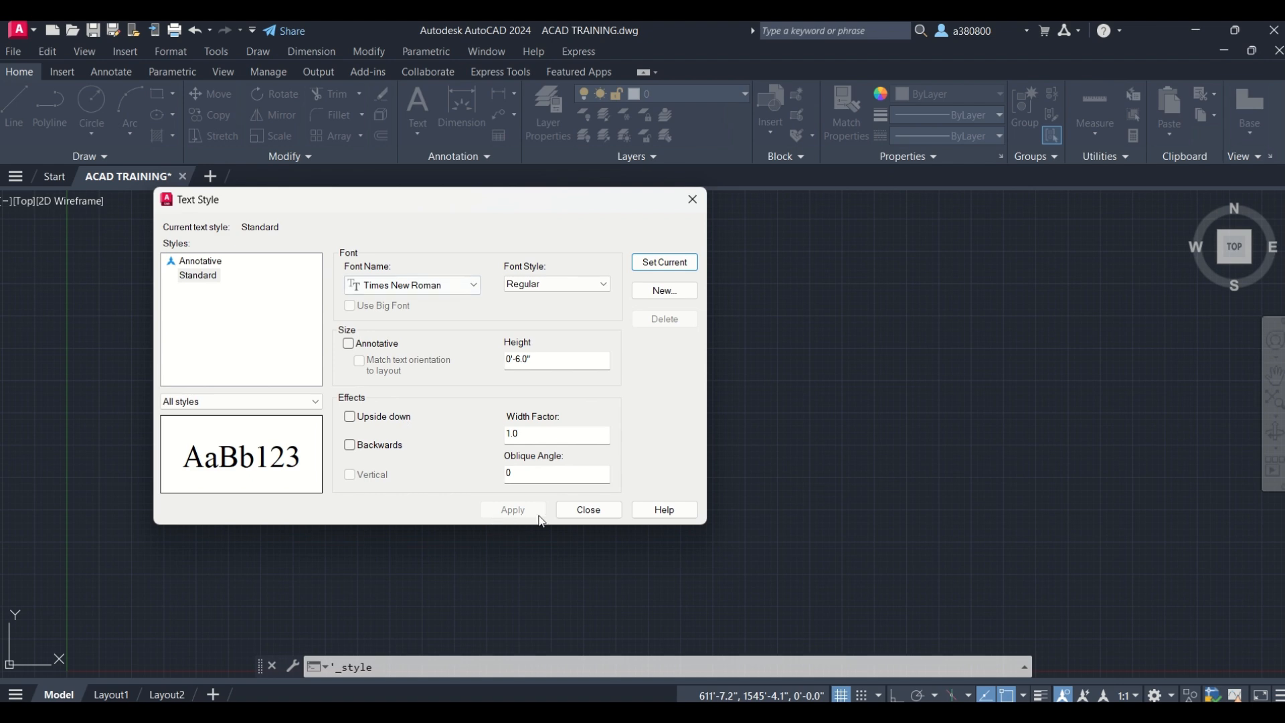
pyautogui.click(605, 508)
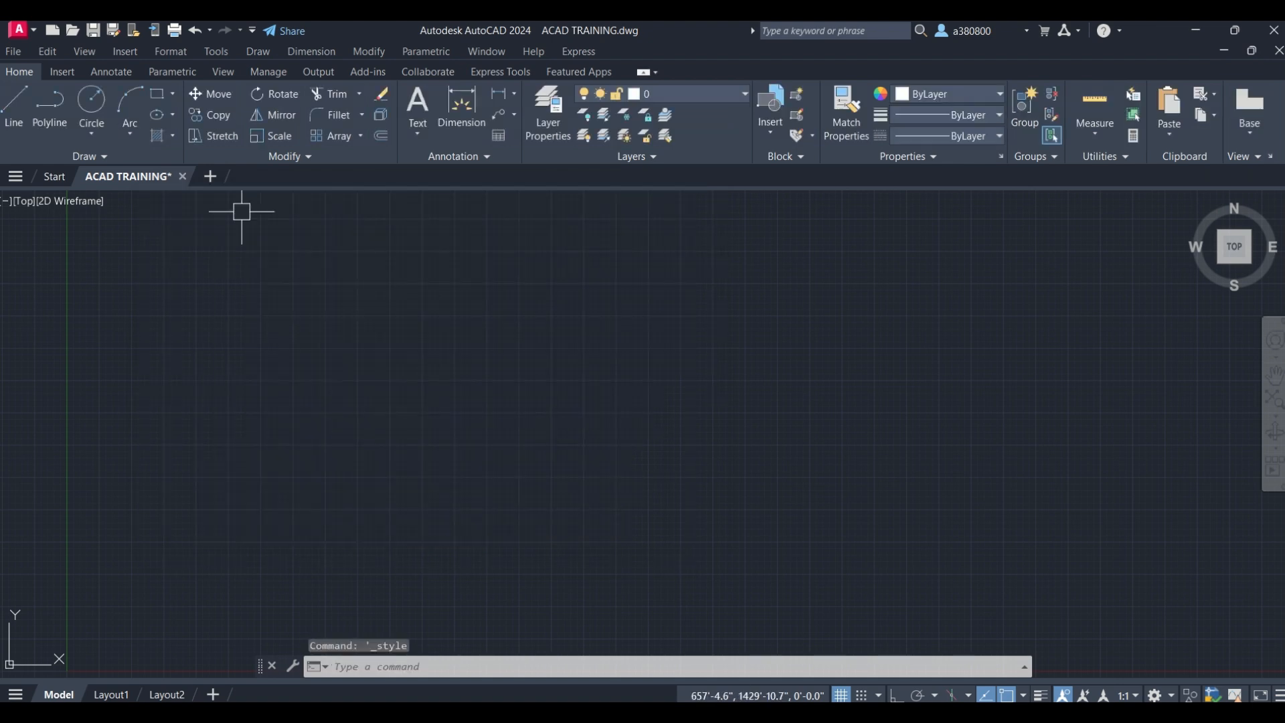
# View the available styles and the ISO-25 preview in the Dimension Style Manager, then close it.
pyautogui.click(169, 51)
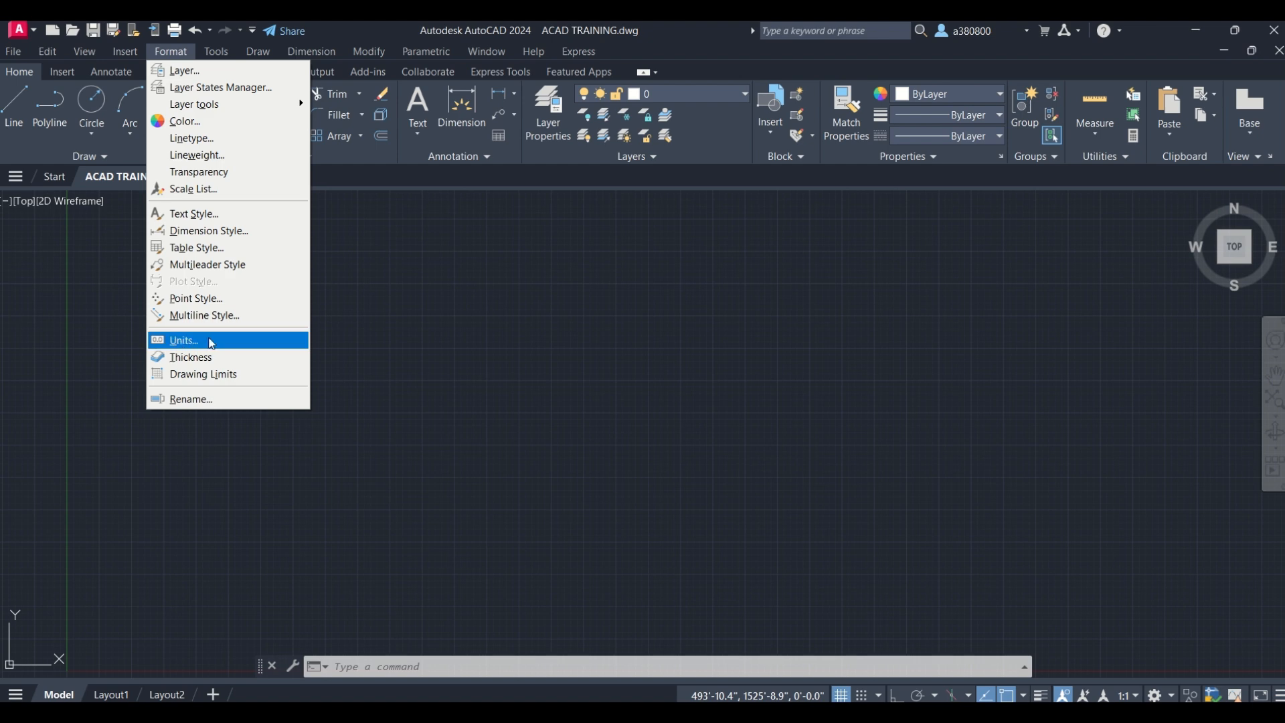
pyautogui.click(206, 231)
pyautogui.moveTo(549, 244); pyautogui.dragTo(479, 241)
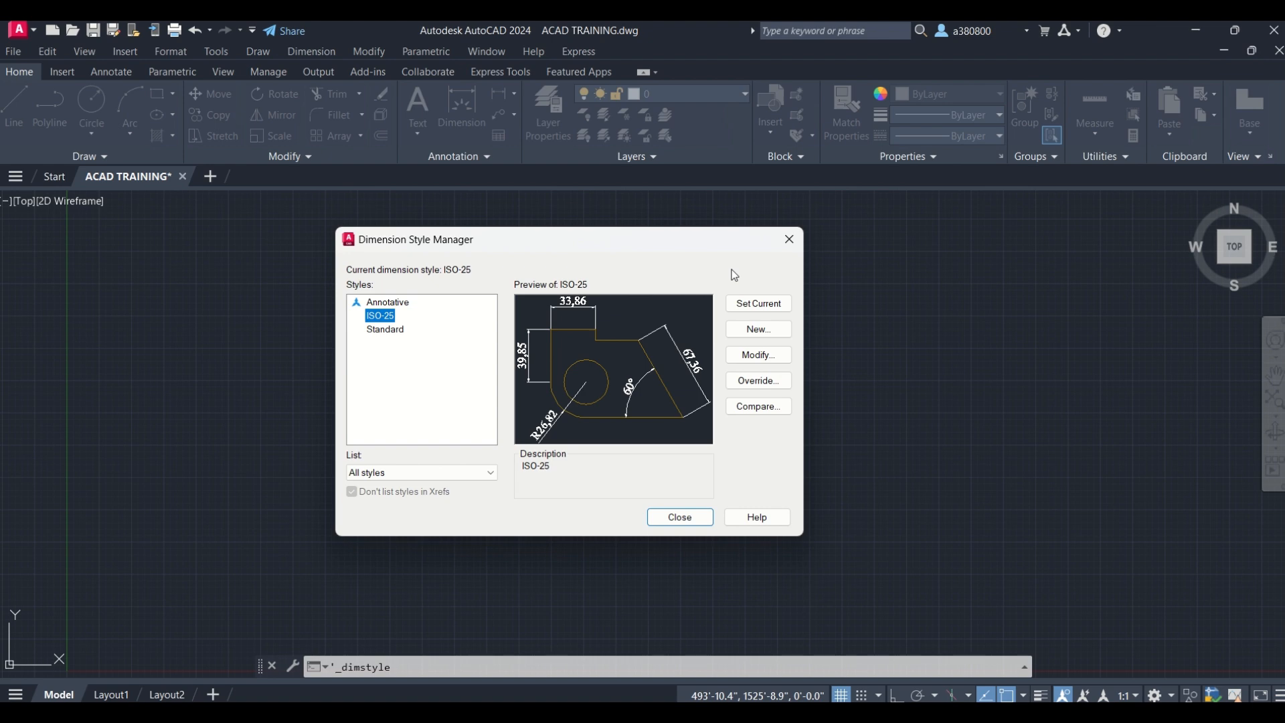
pyautogui.click(701, 523)
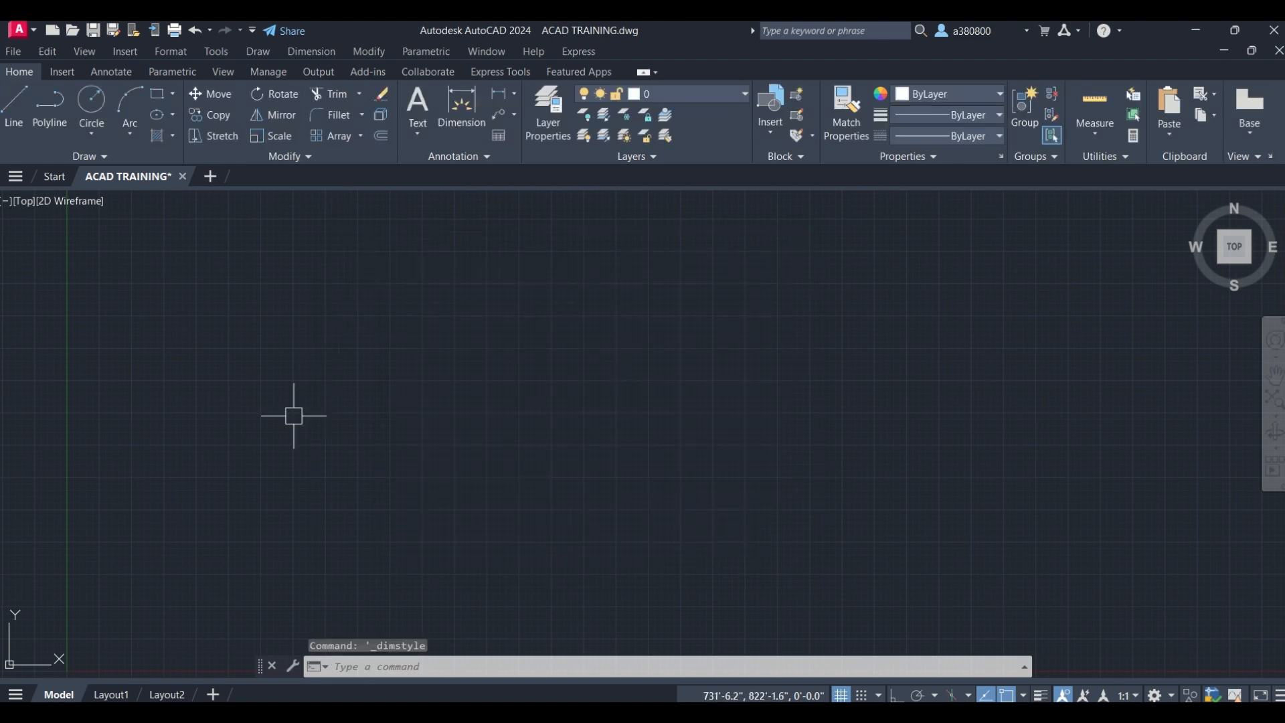
pyautogui.click(137, 50)
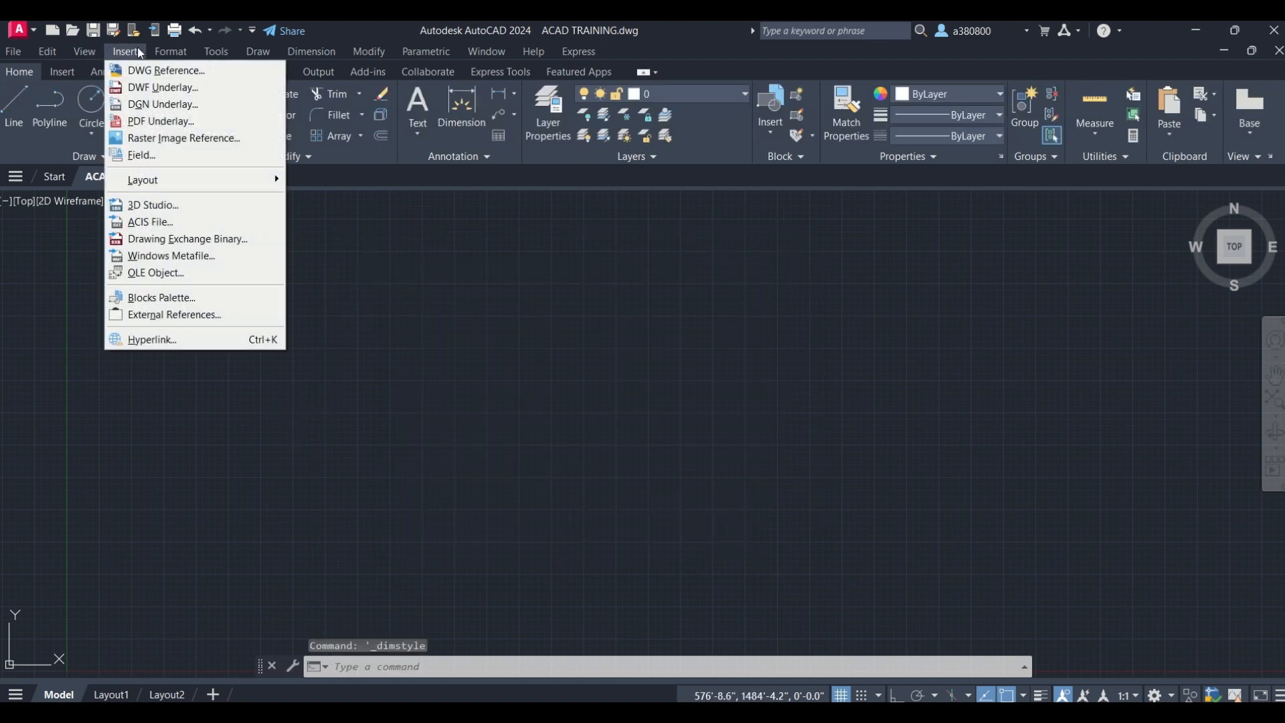
pyautogui.click(162, 56)
pyautogui.click(161, 57)
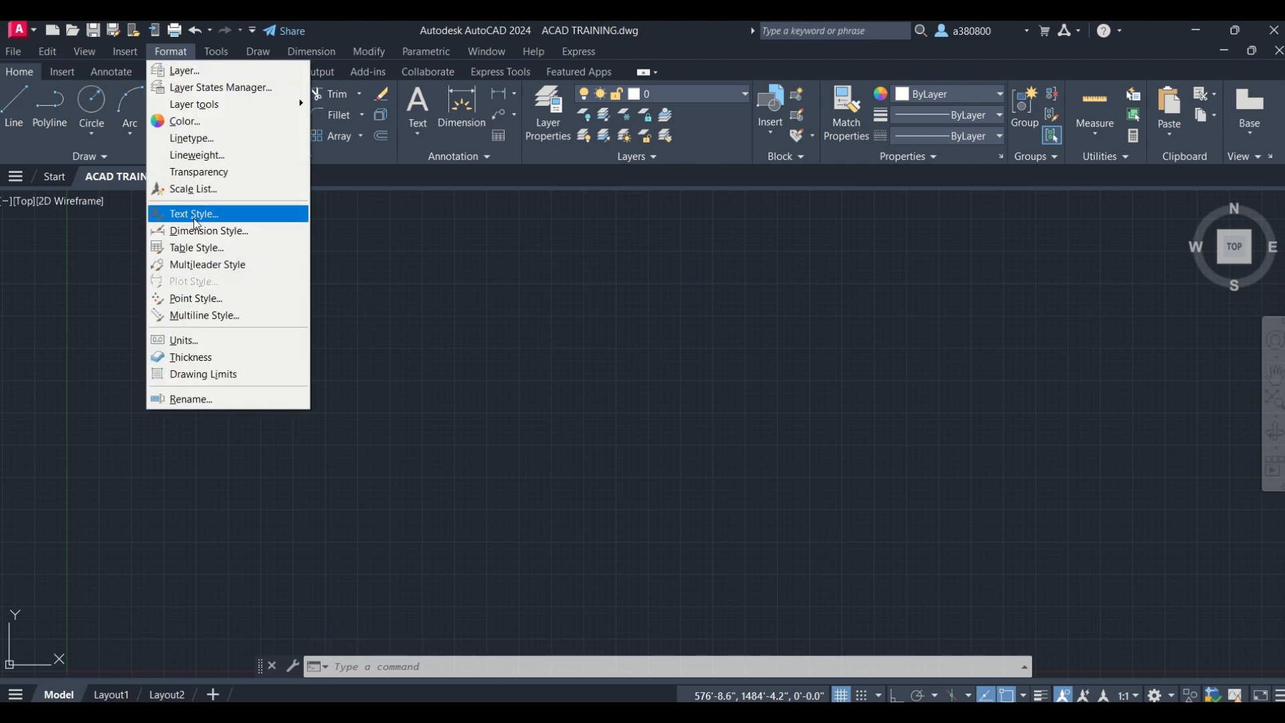
pyautogui.click(419, 40)
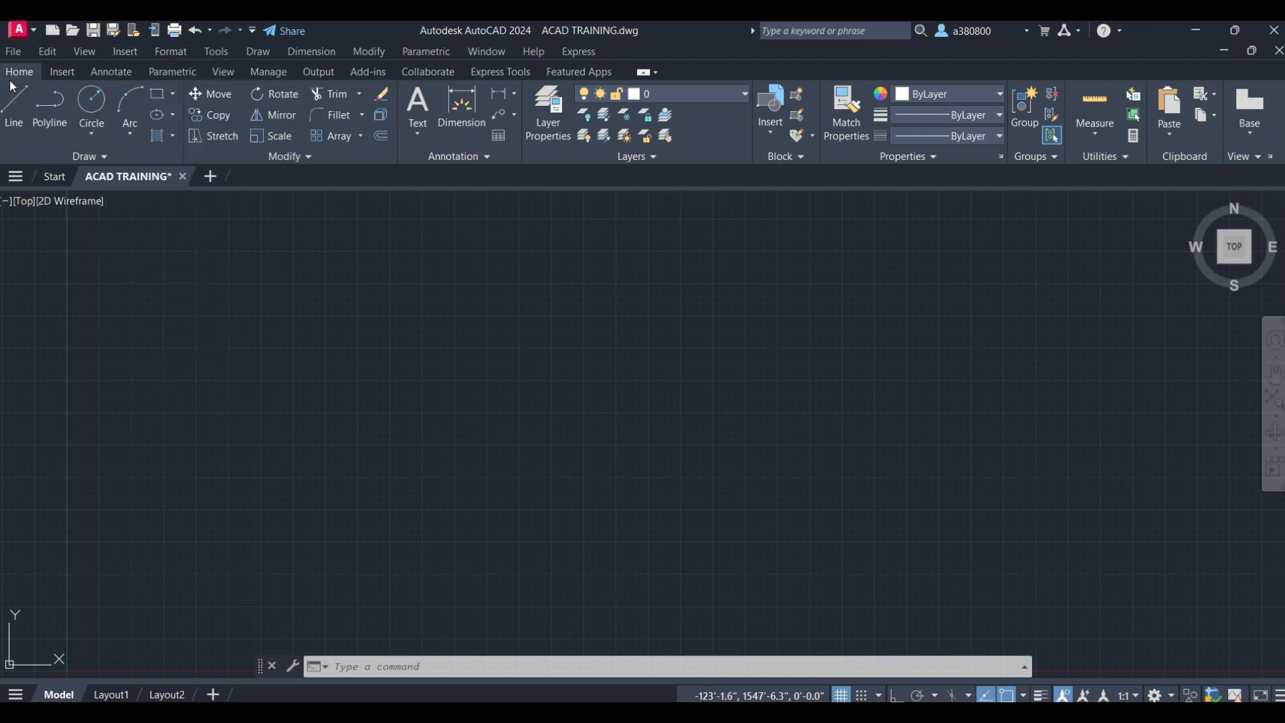
# Draw a single horizontal line in the empty drawing area, turning Ortho mode on while placing it.
pyautogui.click(14, 119)
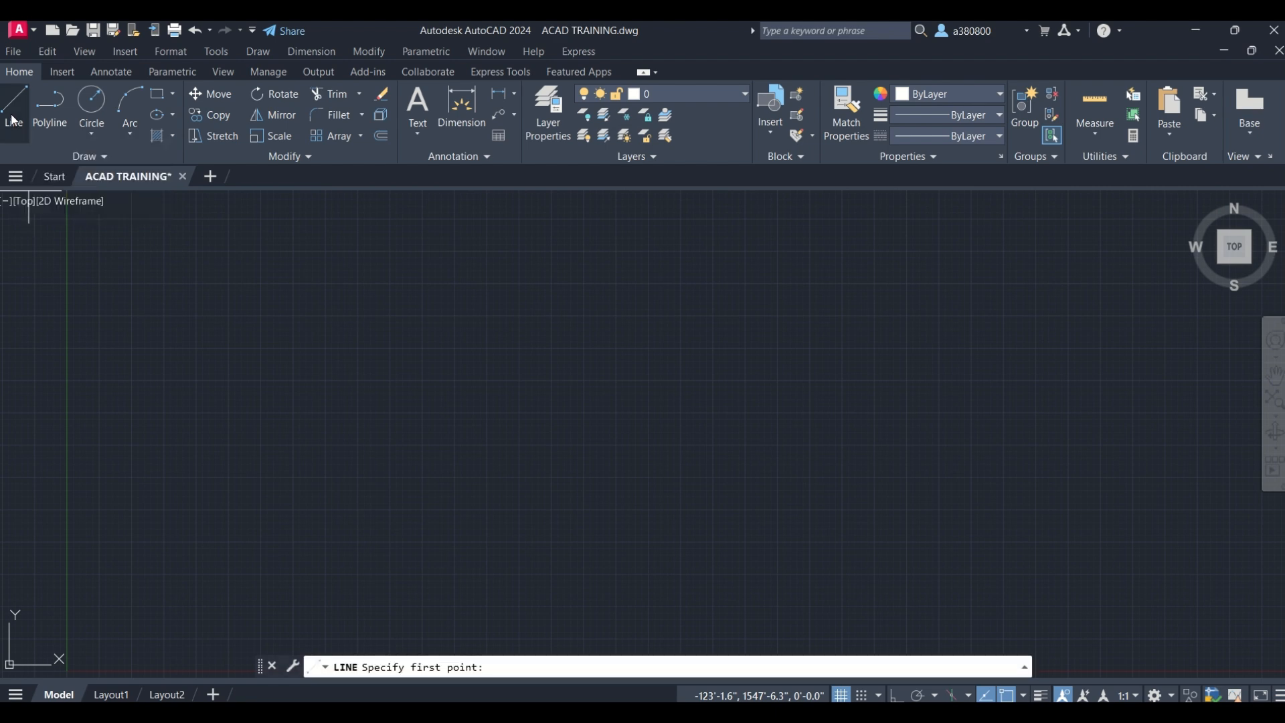
pyautogui.click(257, 380)
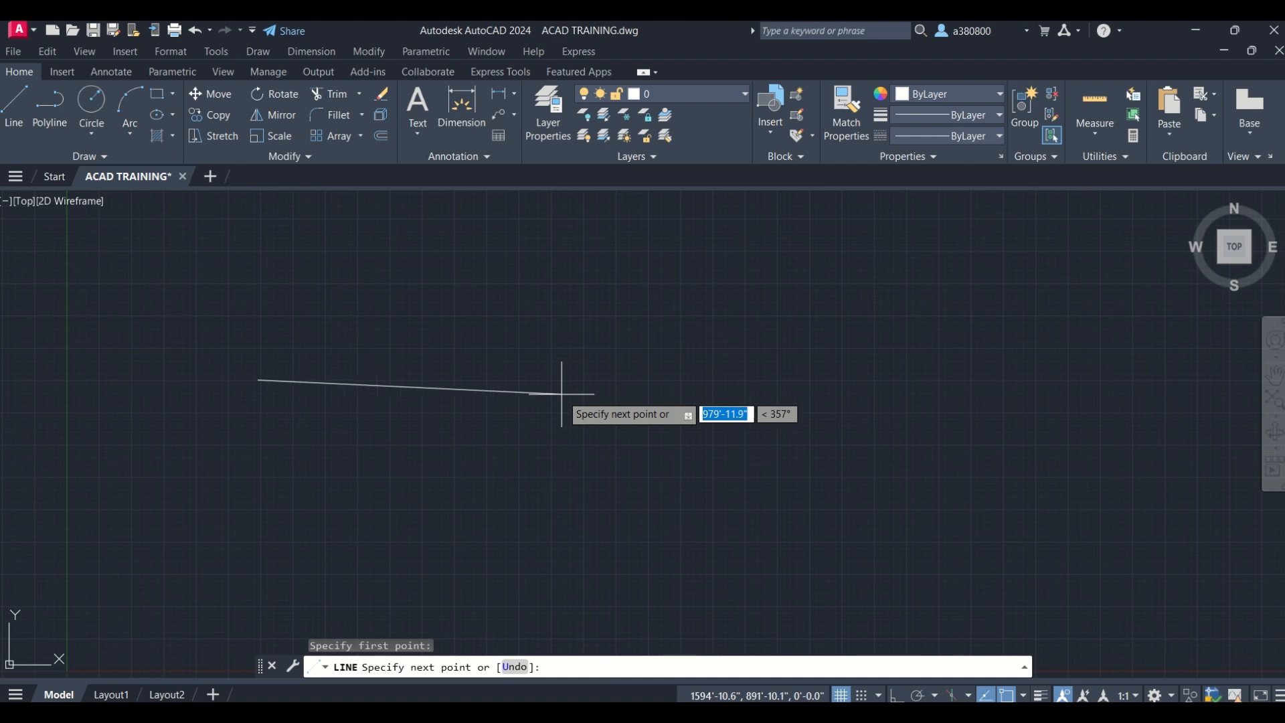
pyautogui.press('XF86MonBrightnessUp')
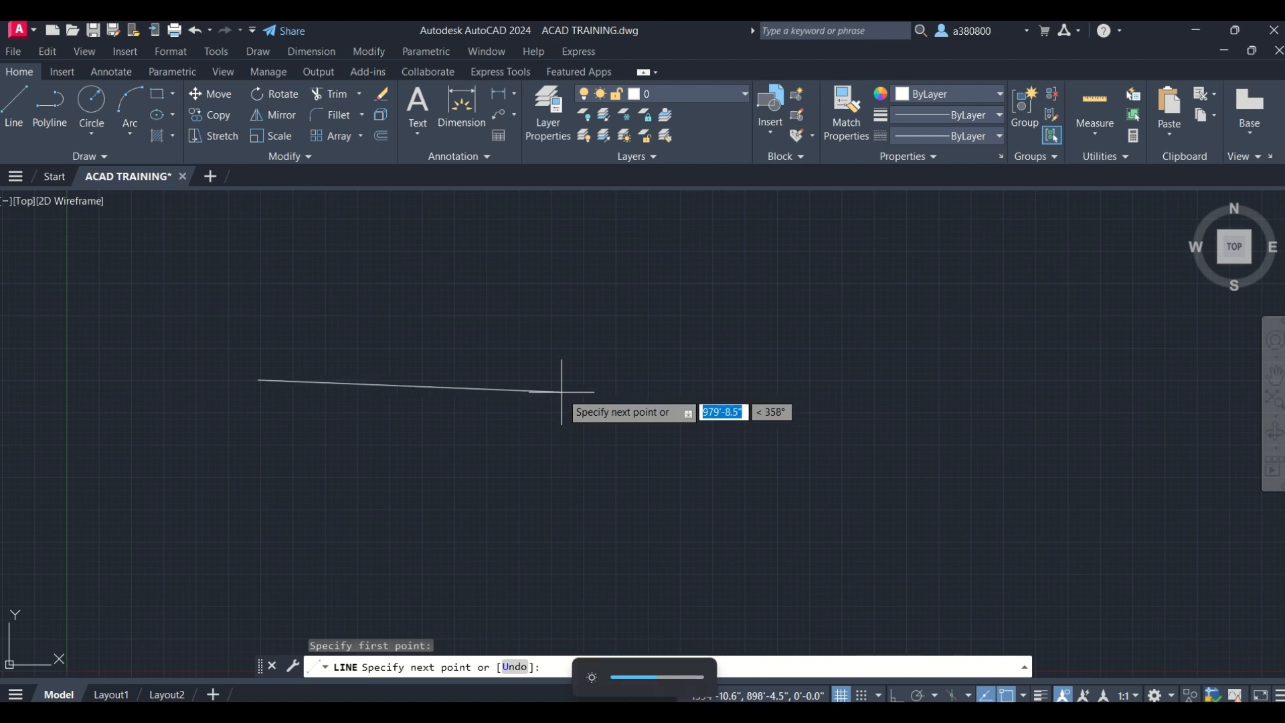
pyautogui.press('F8')
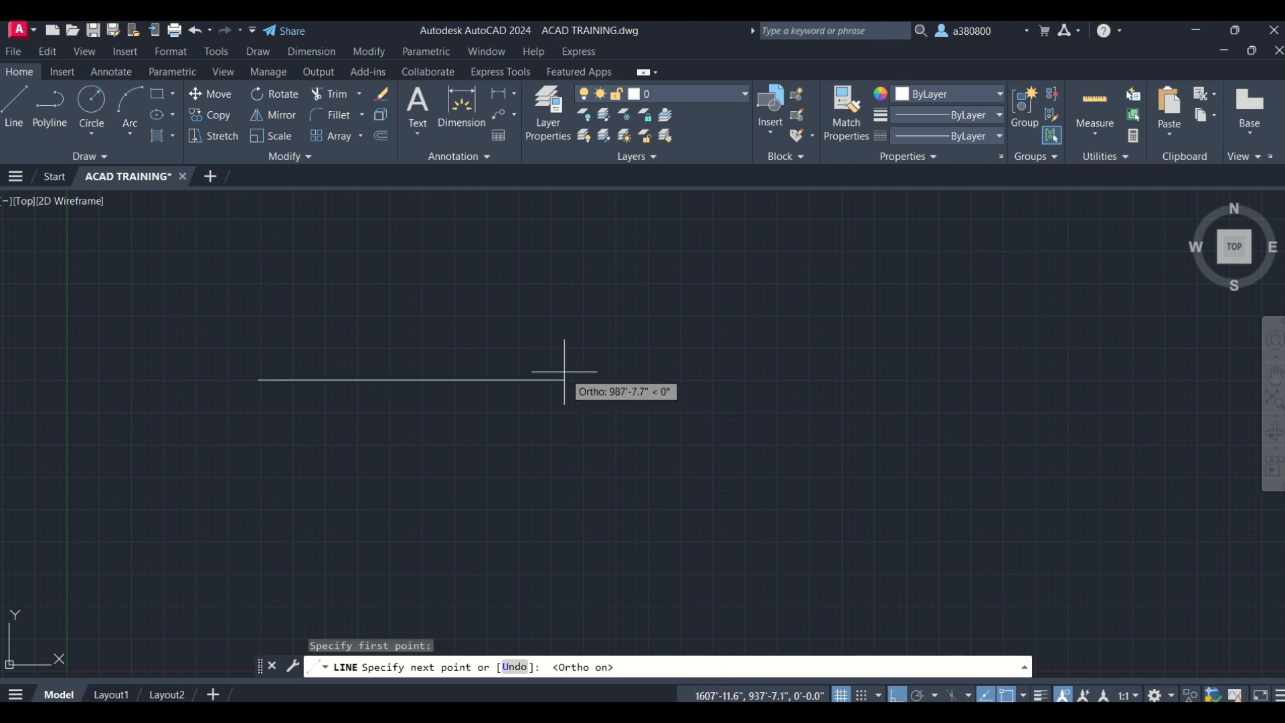
pyautogui.click(519, 372)
pyautogui.press('Escape')
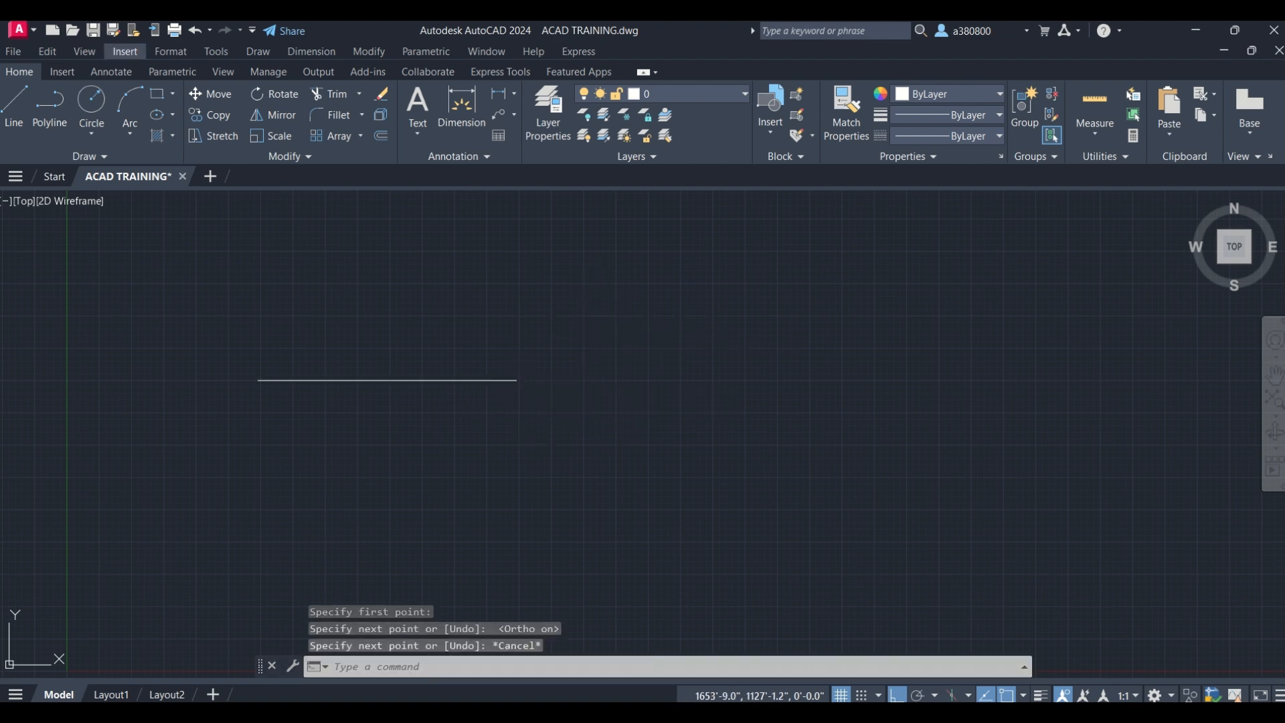
# Delete the horizontal line from the drawing.
pyautogui.scroll(6, 244, 370)
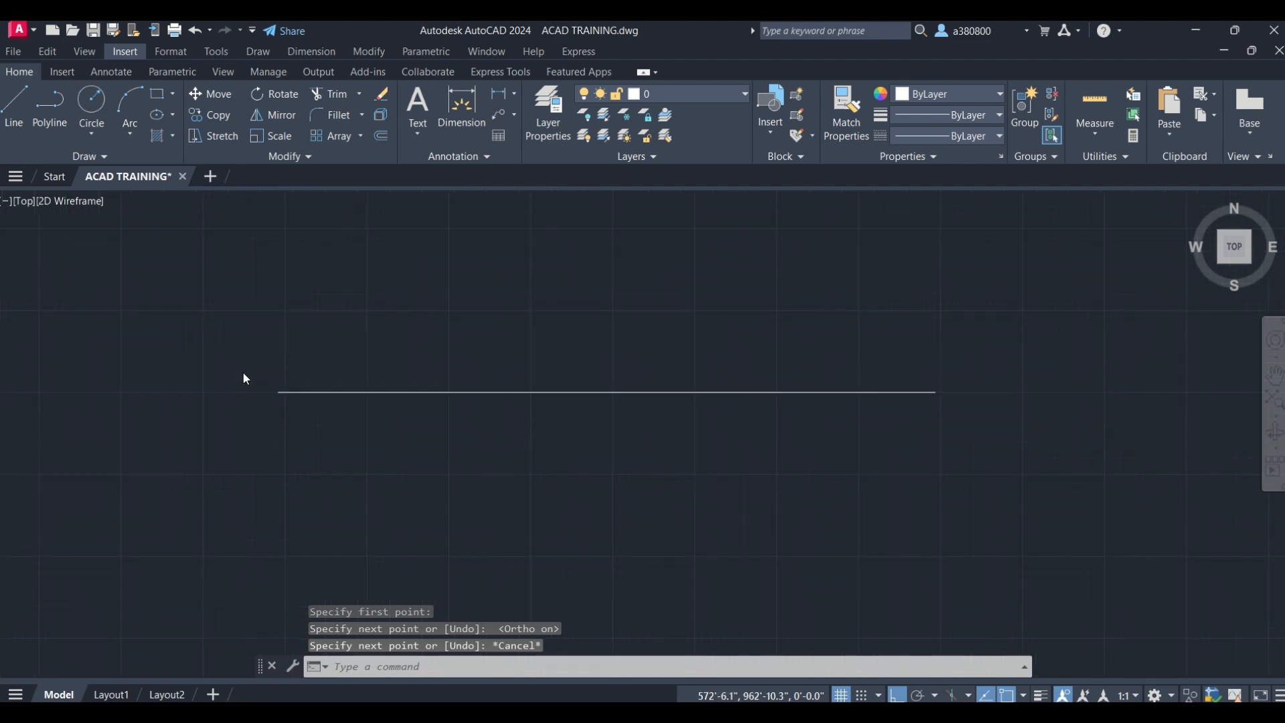
pyautogui.scroll(-4, 313, 360)
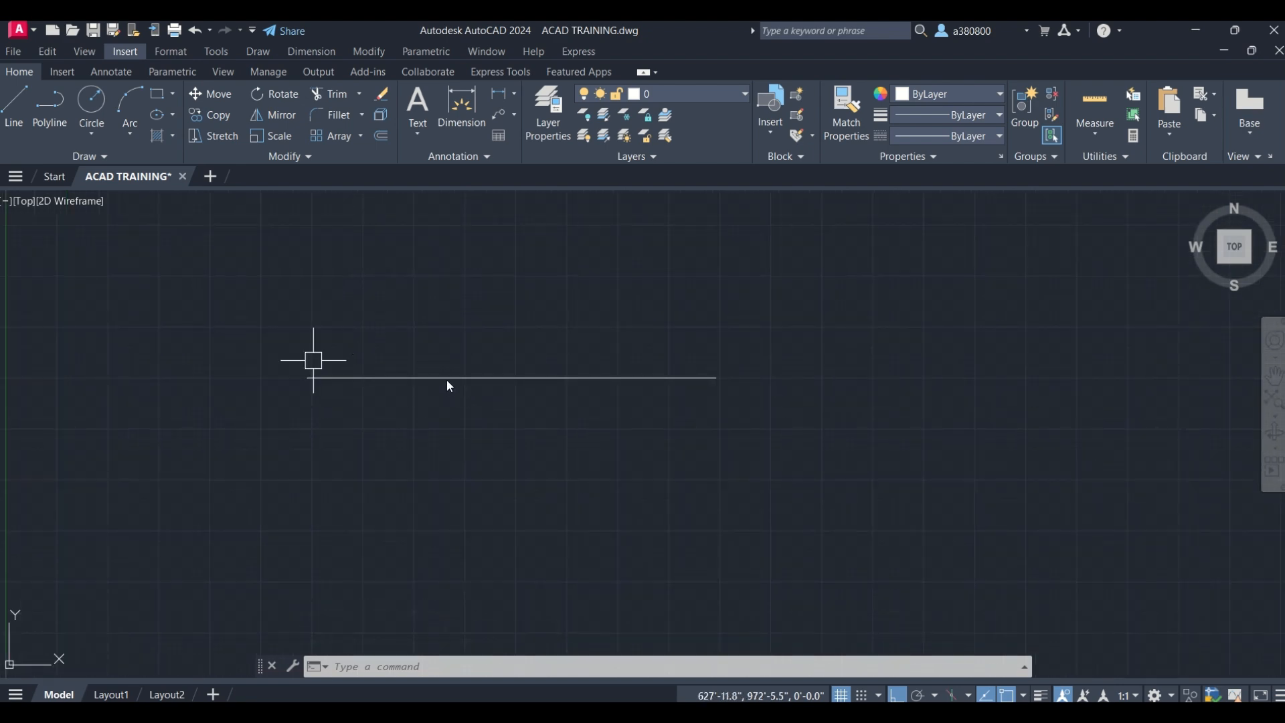
pyautogui.click(469, 376)
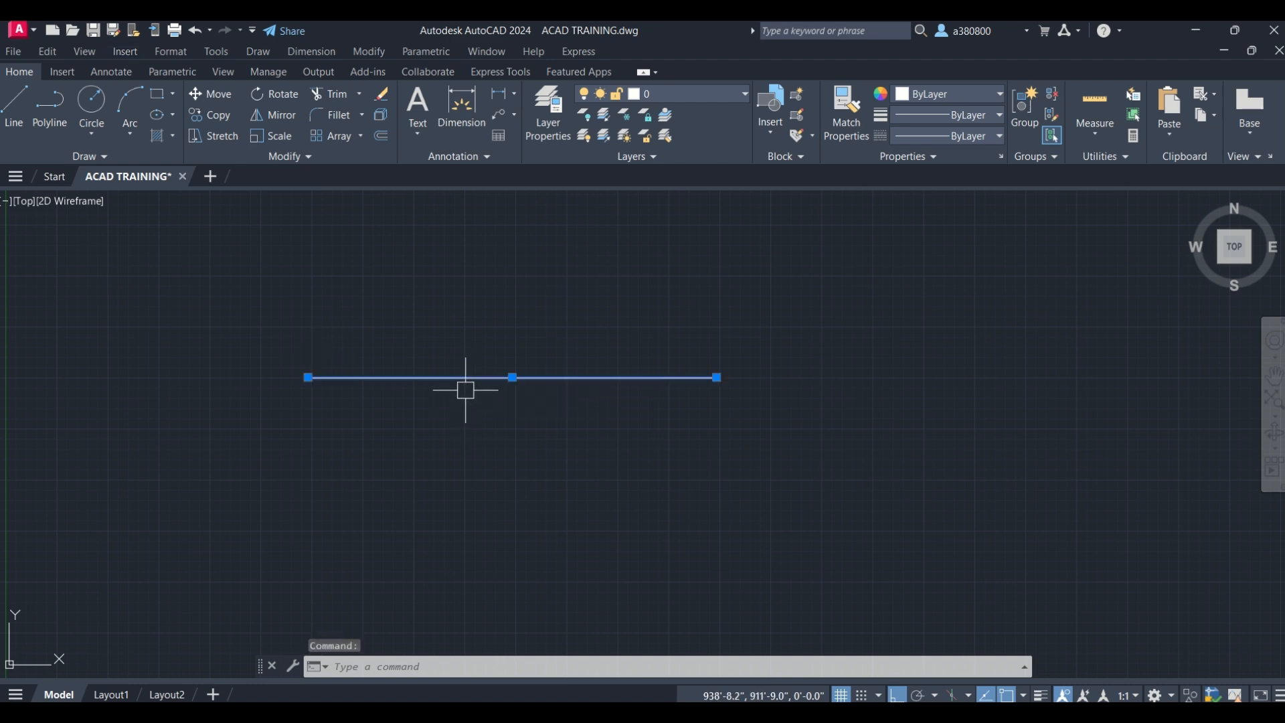
pyautogui.press('Delete')
# Draw a 10' horizontal line in the empty drawing area.
pyautogui.write('l')
pyautogui.press('Return')
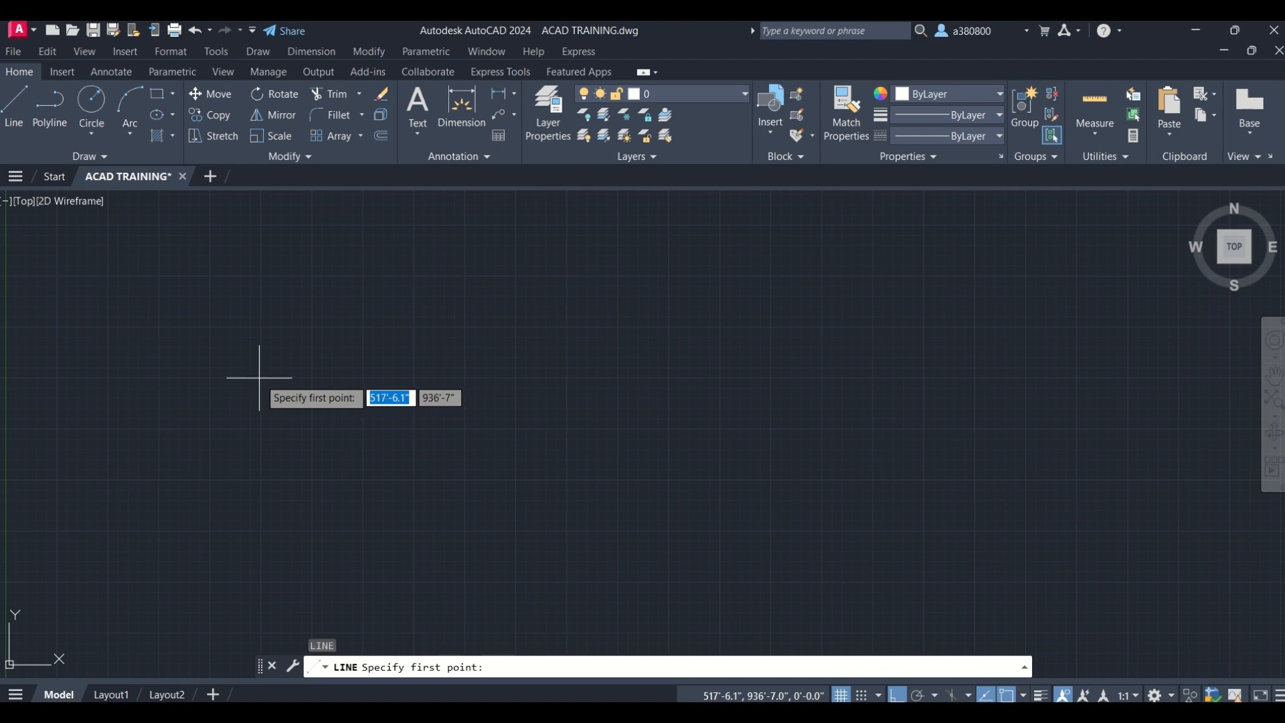
pyautogui.click(260, 376)
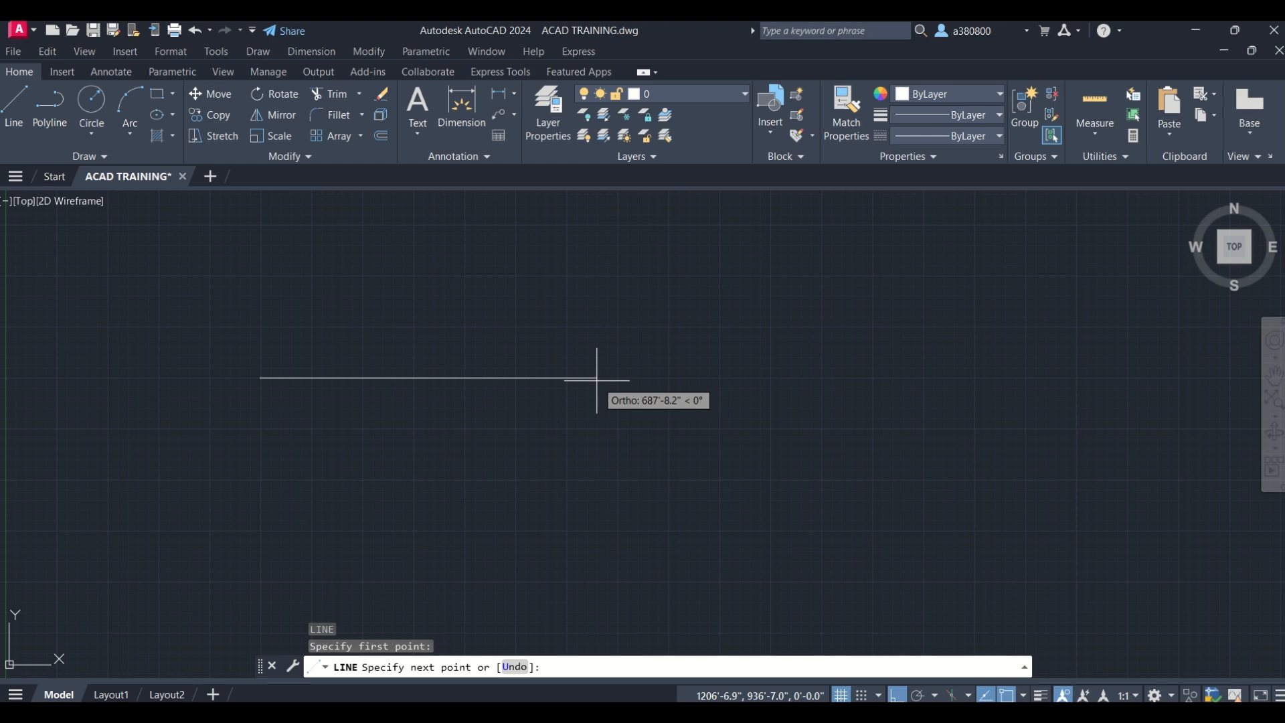
pyautogui.write("10'")
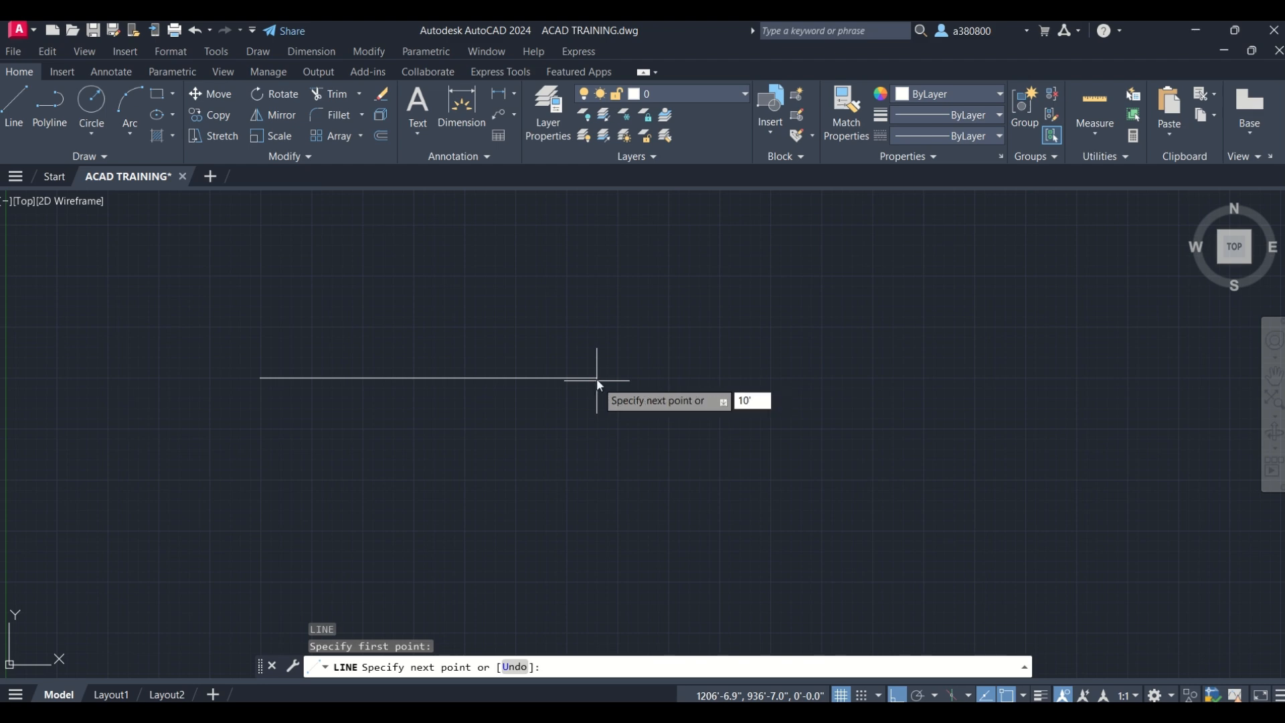
pyautogui.press('Return')
pyautogui.press('Escape')
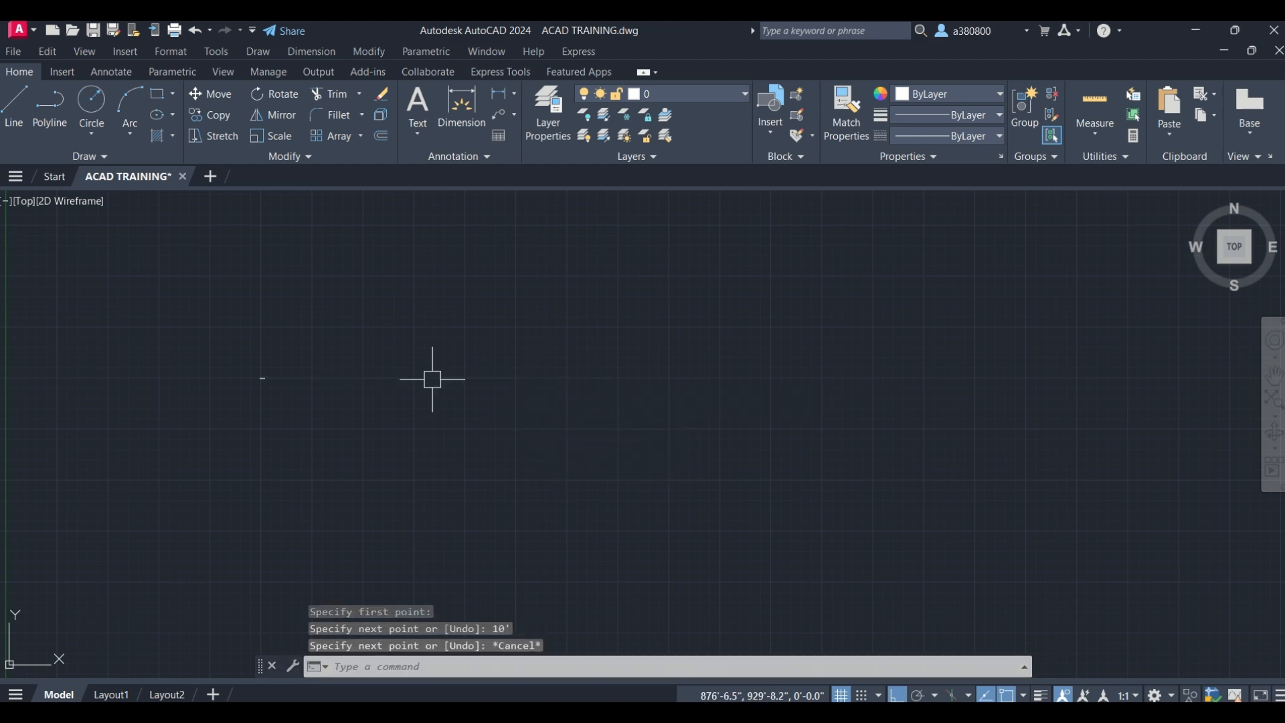
pyautogui.scroll(7, 248, 374)
pyautogui.scroll(10, 314, 401)
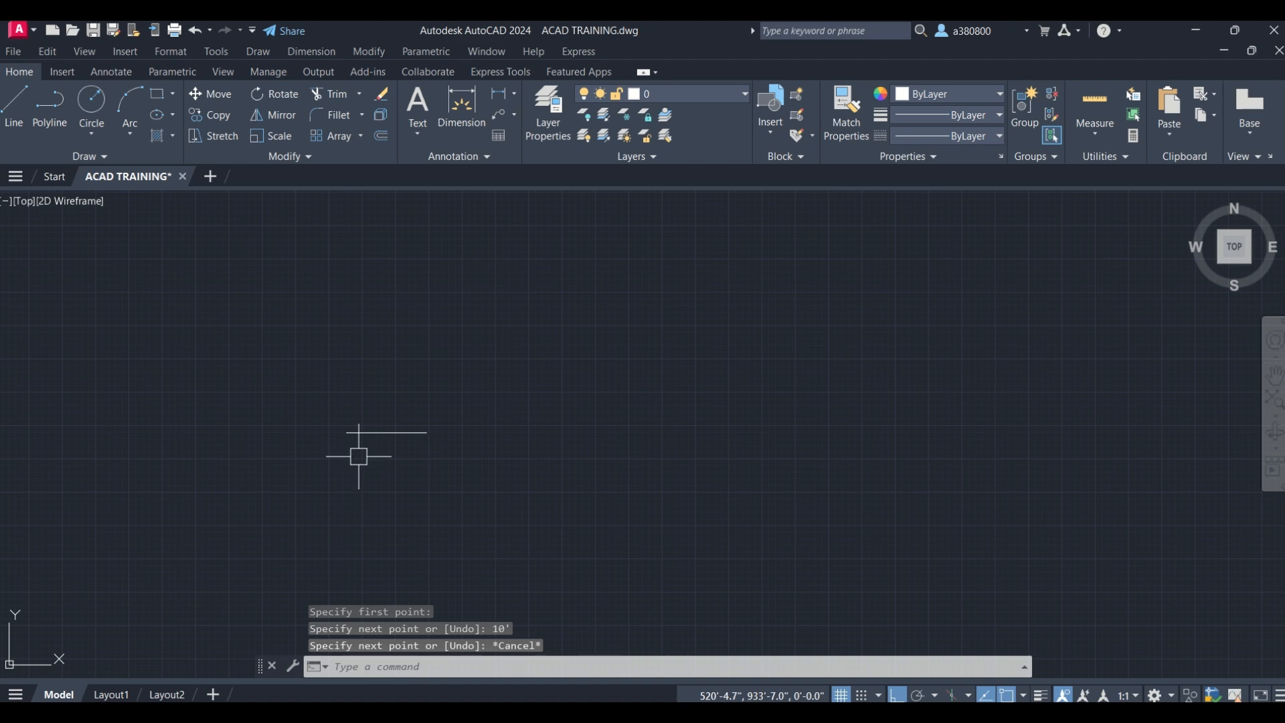
pyautogui.click(488, 401)
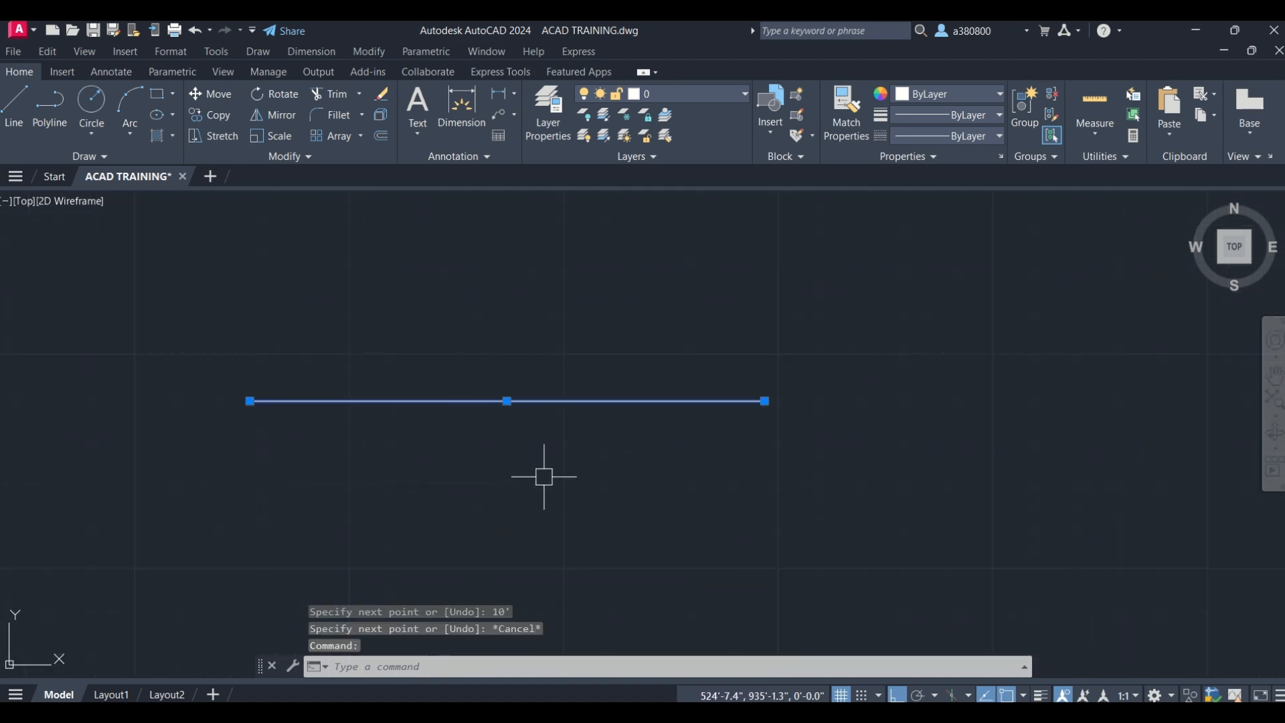
pyautogui.press('Escape')
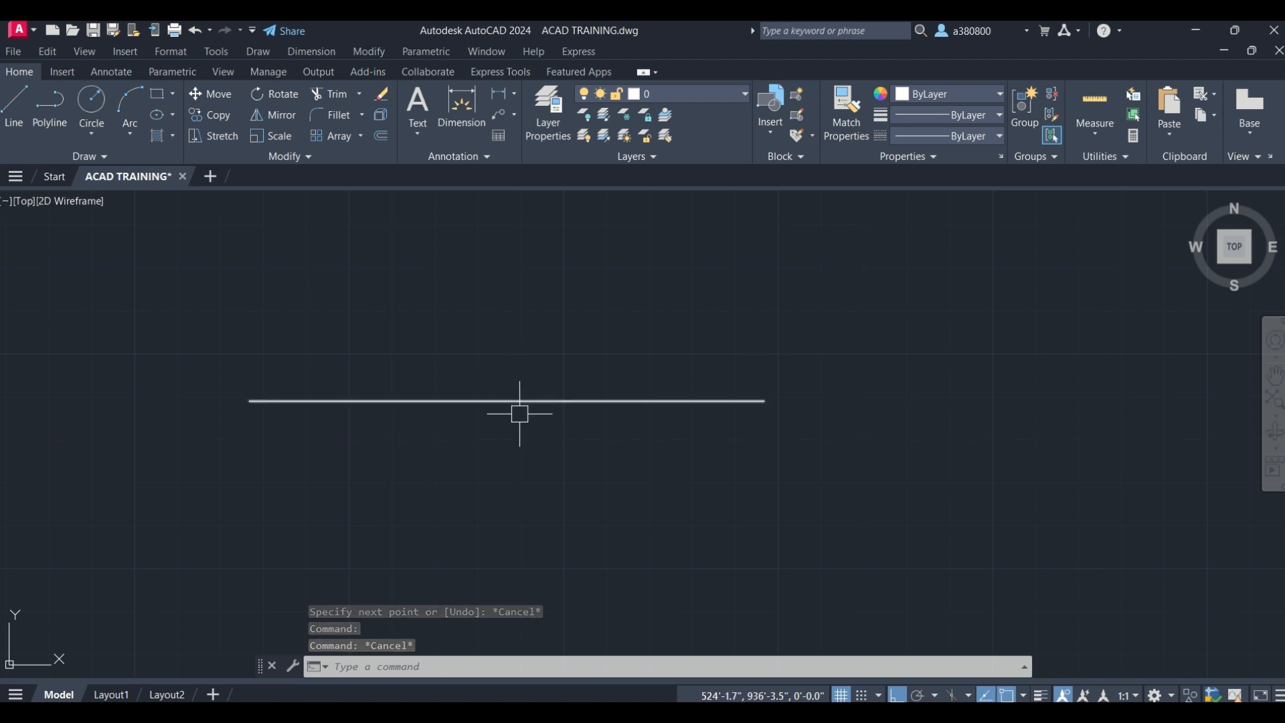
# Add a linear dimension between the line's two endpoints, placing it above the line.
pyautogui.click(300, 53)
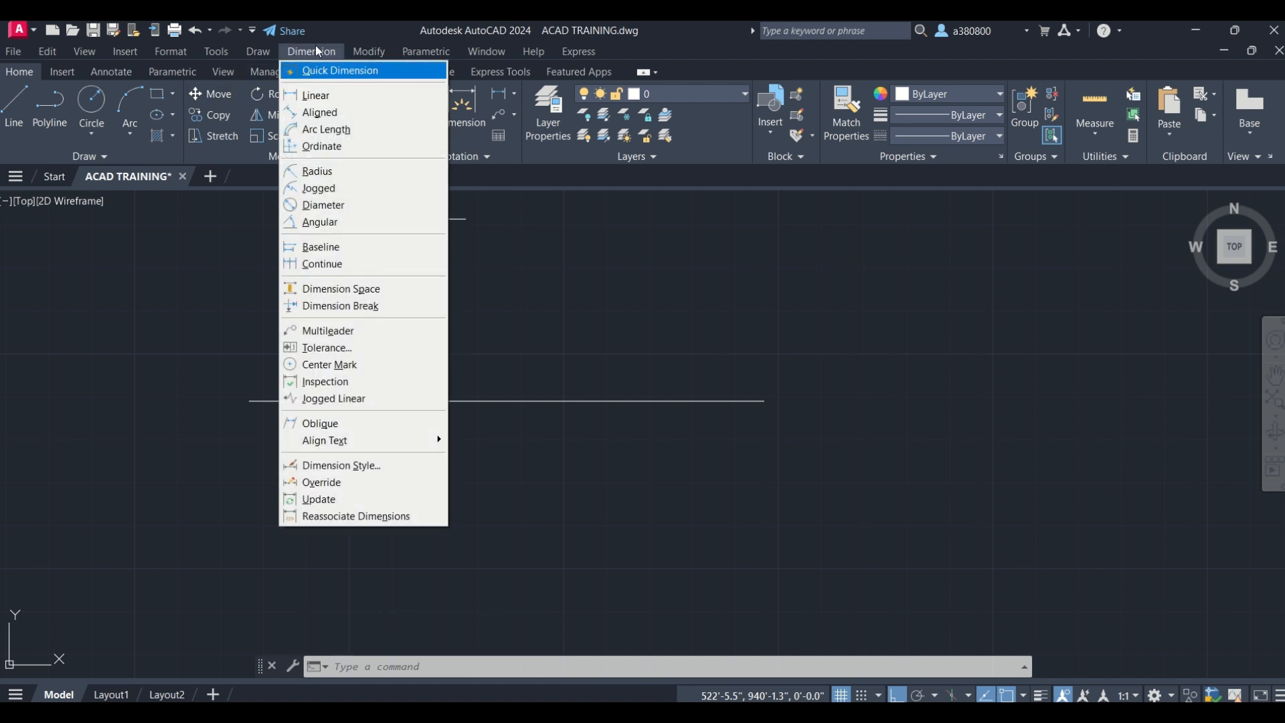
pyautogui.click(319, 98)
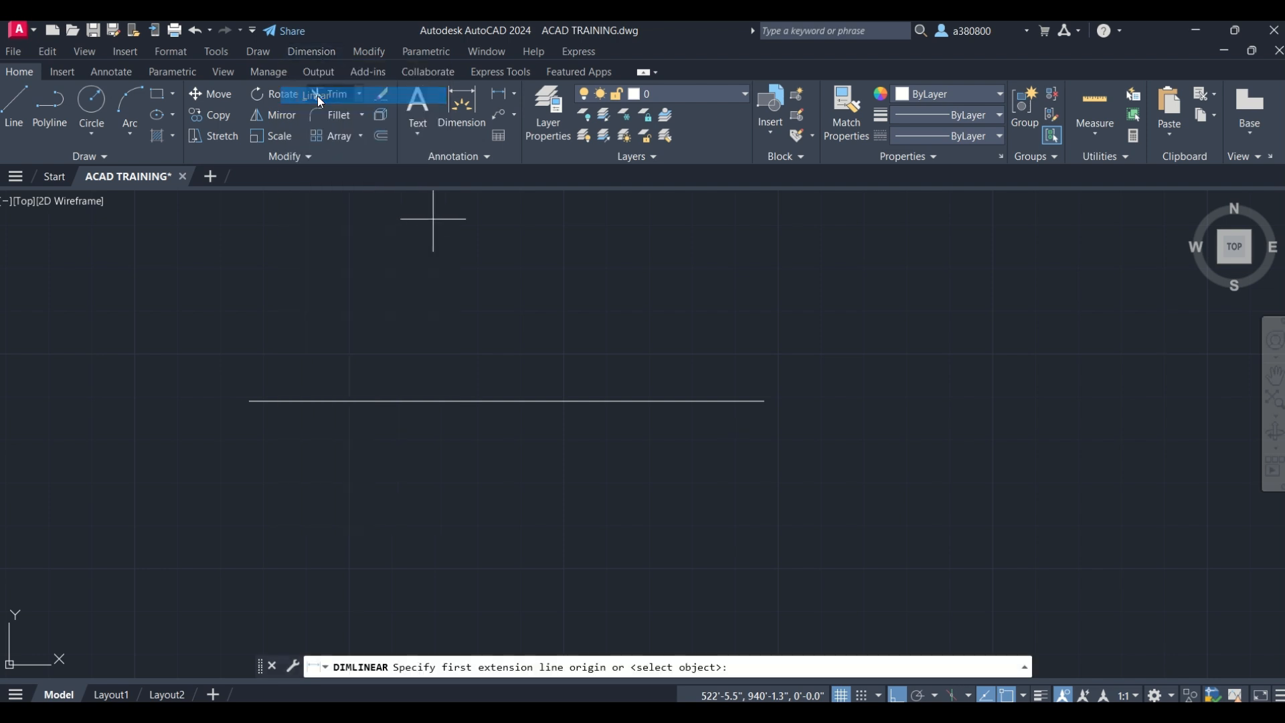
pyautogui.click(249, 400)
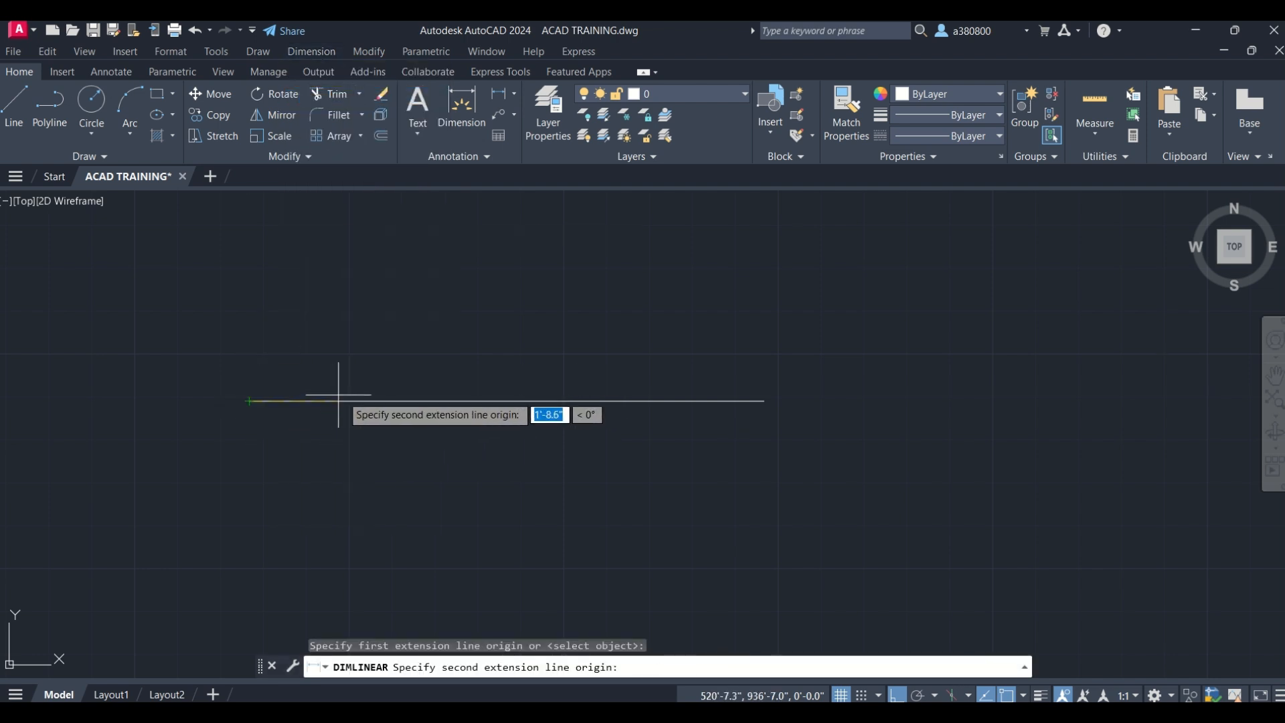
pyautogui.click(765, 401)
pyautogui.click(693, 347)
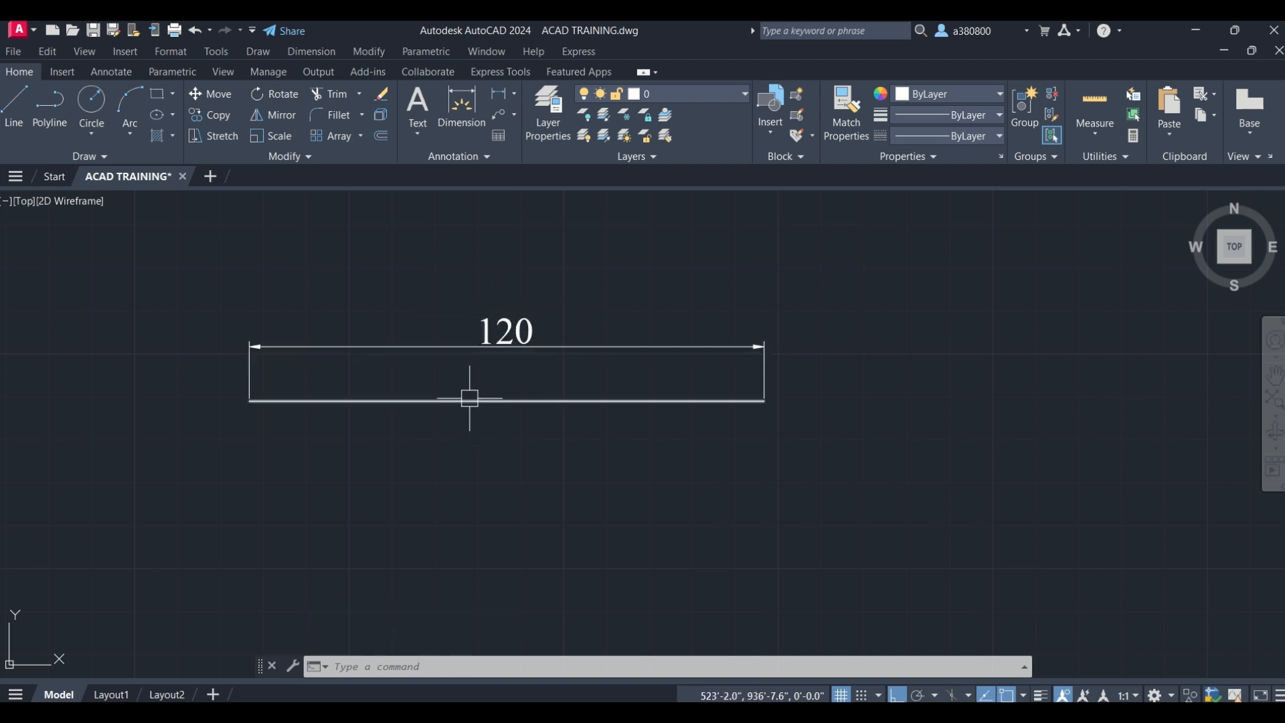
pyautogui.scroll(4, 470, 398)
pyautogui.scroll(-4, 462, 419)
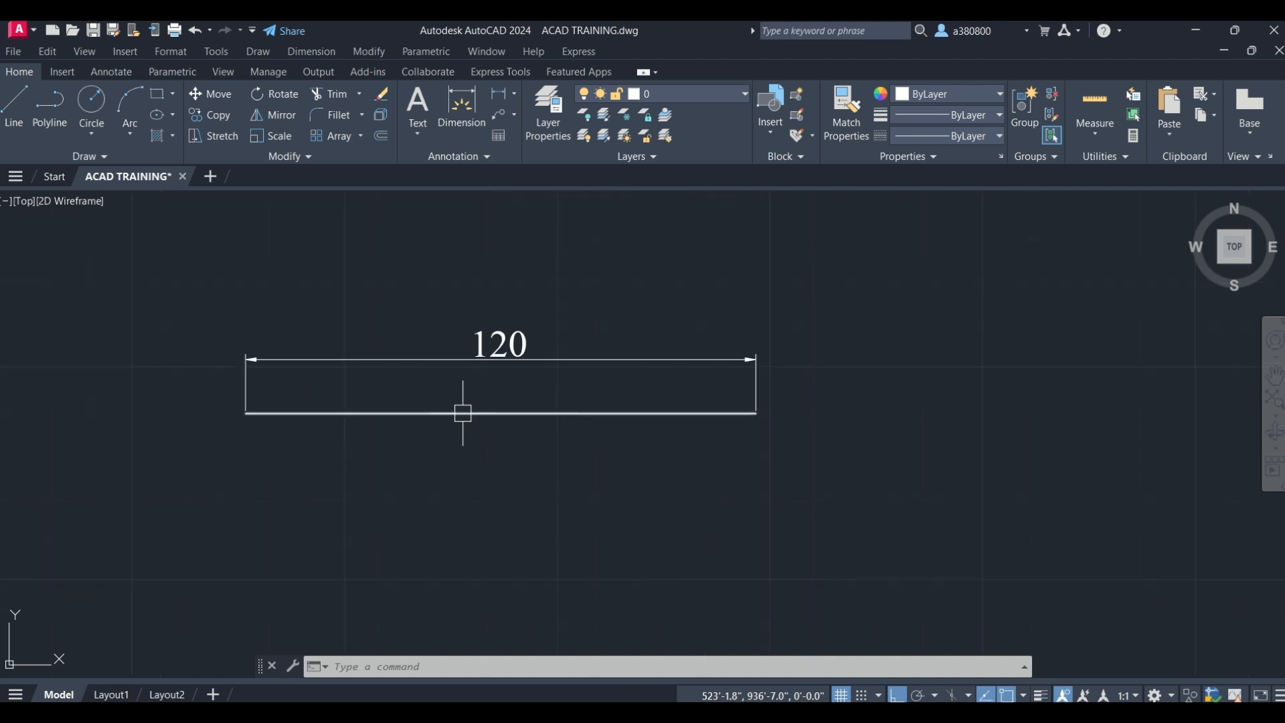
pyautogui.click(468, 413)
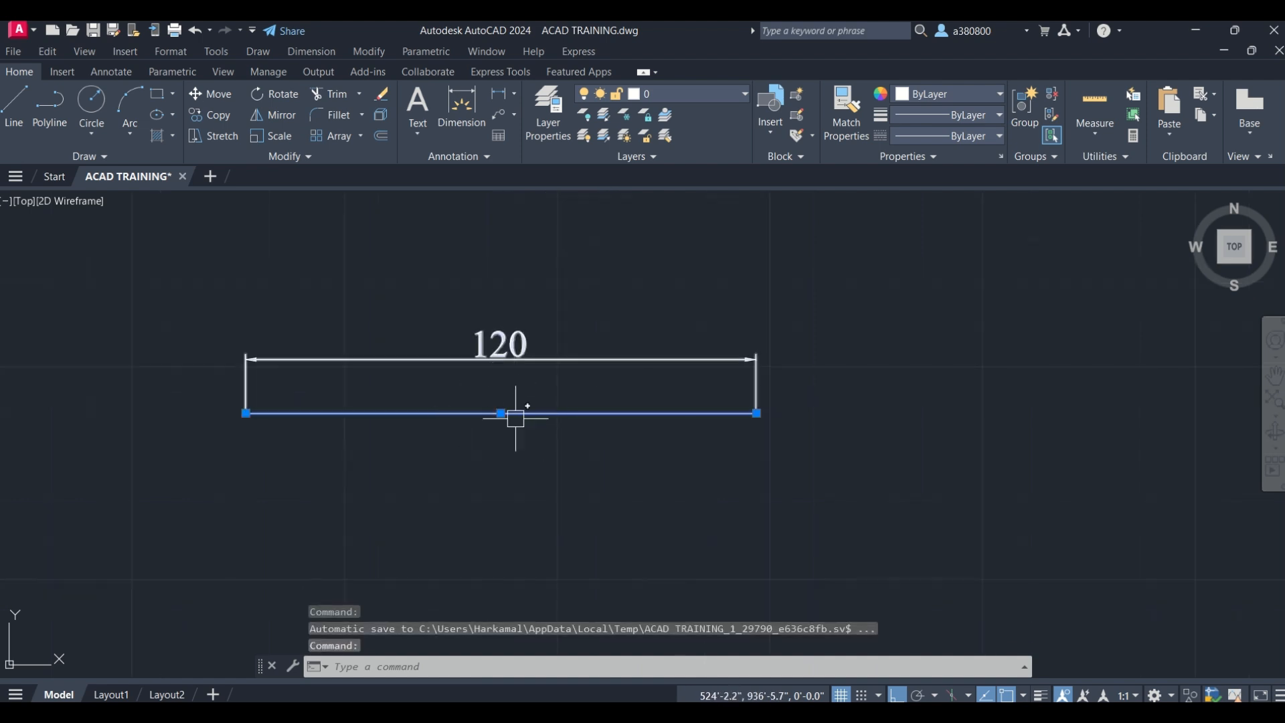
pyautogui.press('Escape')
pyautogui.press('Escape')
pyautogui.press('Escape')
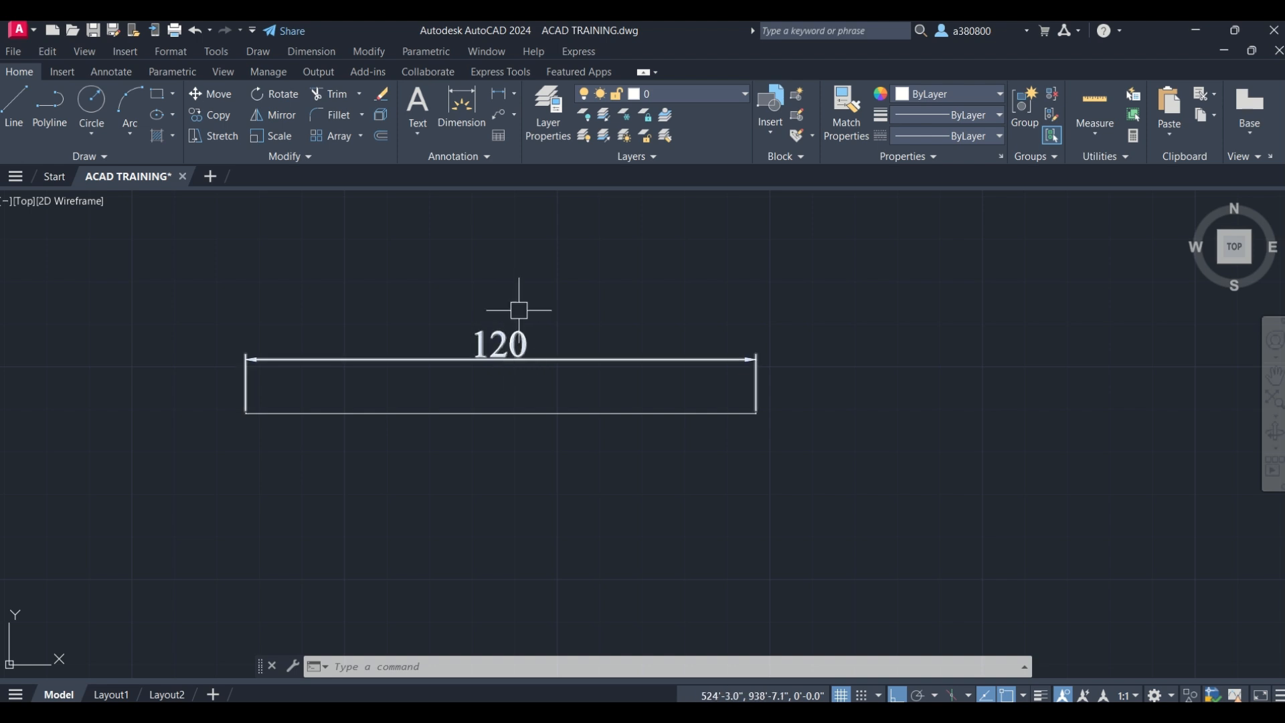
# Set the ISO-25 dimension style's primary unit format to Engineering and close the Dimension Style Manager.
pyautogui.click(171, 51)
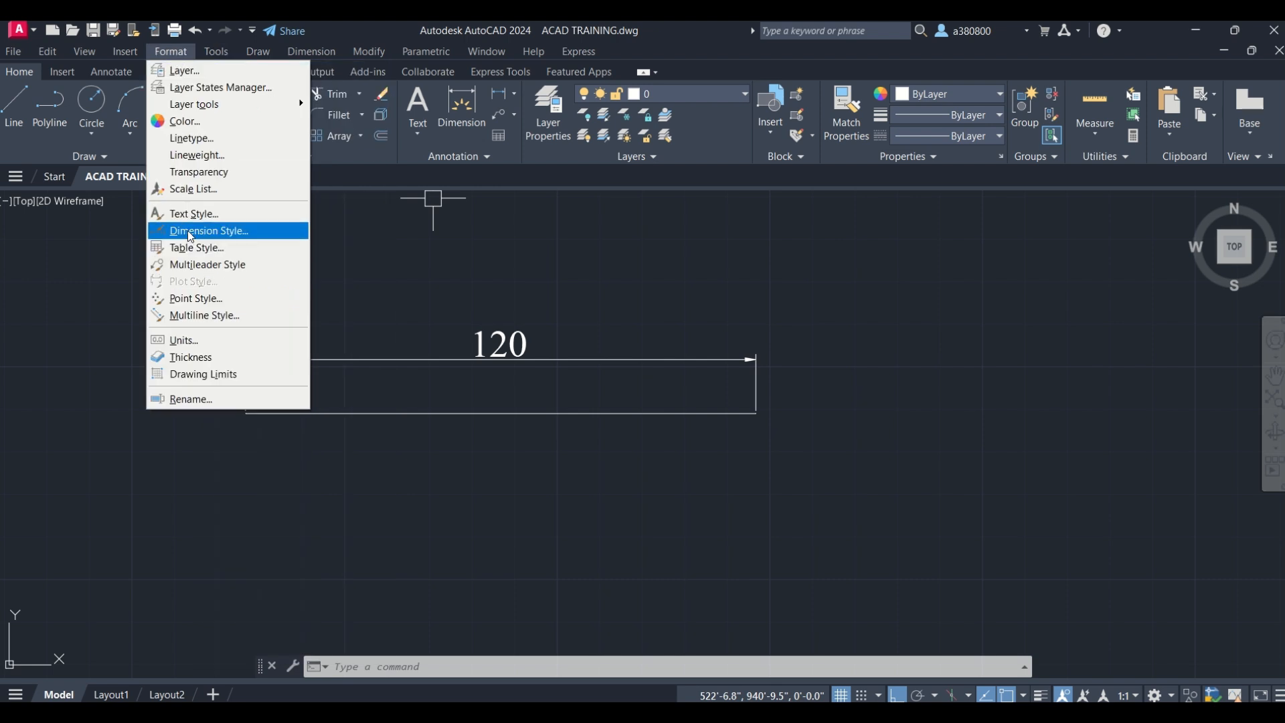
pyautogui.click(191, 231)
pyautogui.click(828, 355)
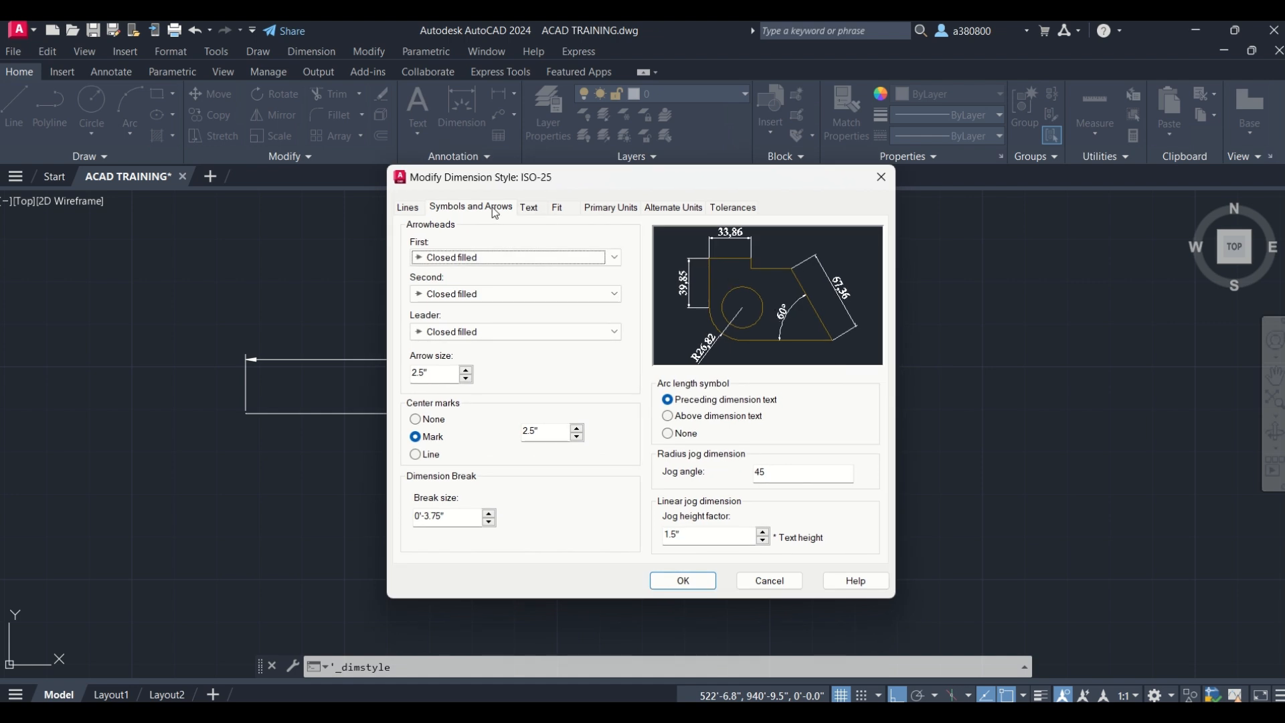
pyautogui.click(606, 211)
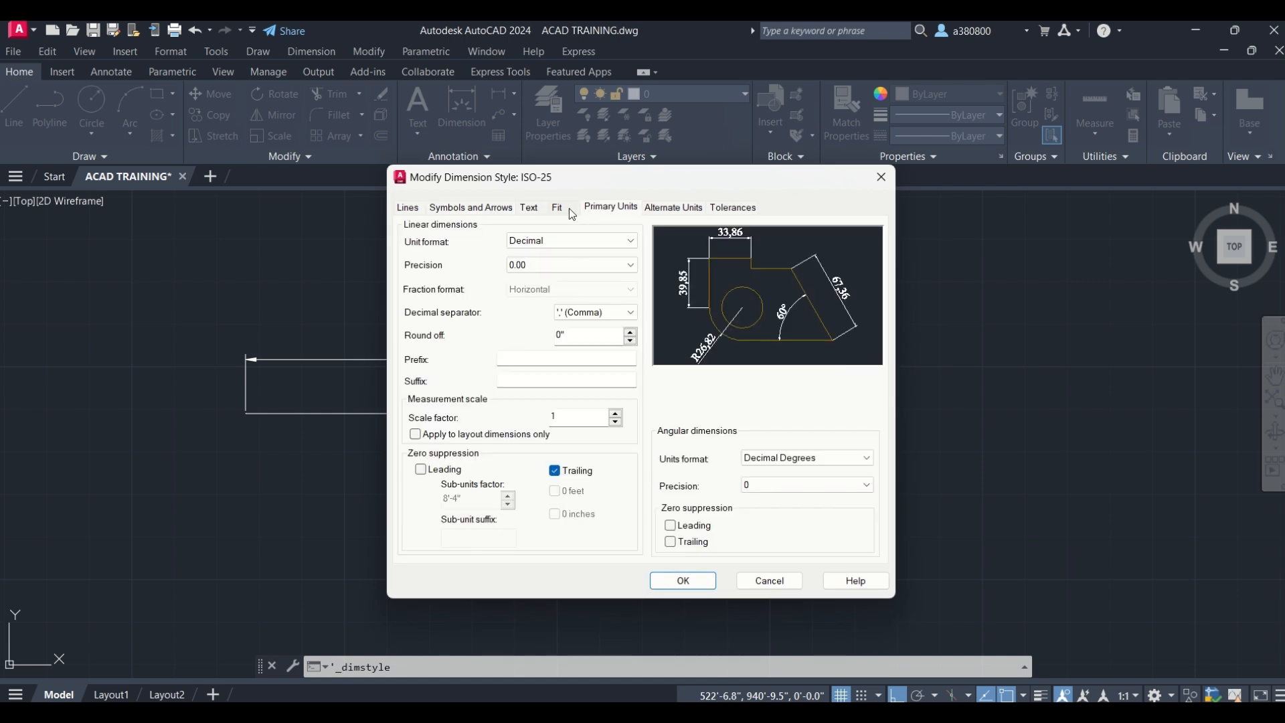
pyautogui.click(514, 246)
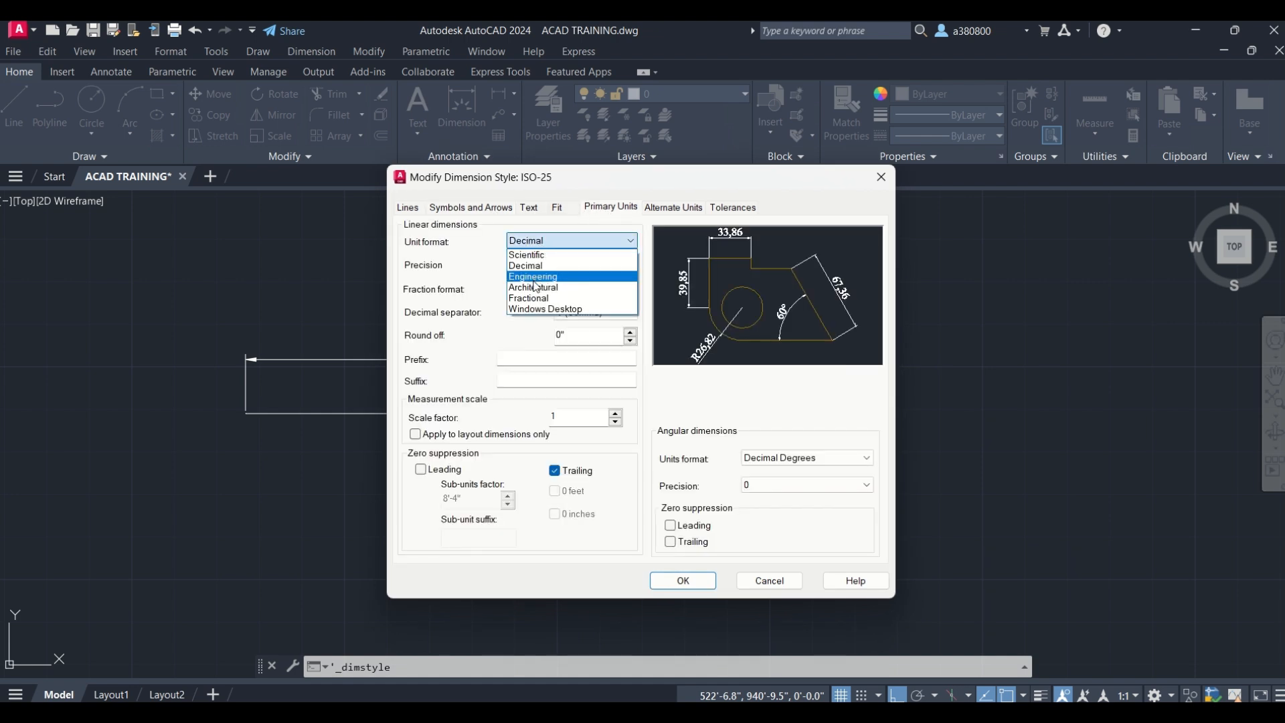
pyautogui.click(533, 276)
pyautogui.click(532, 270)
pyautogui.click(532, 270)
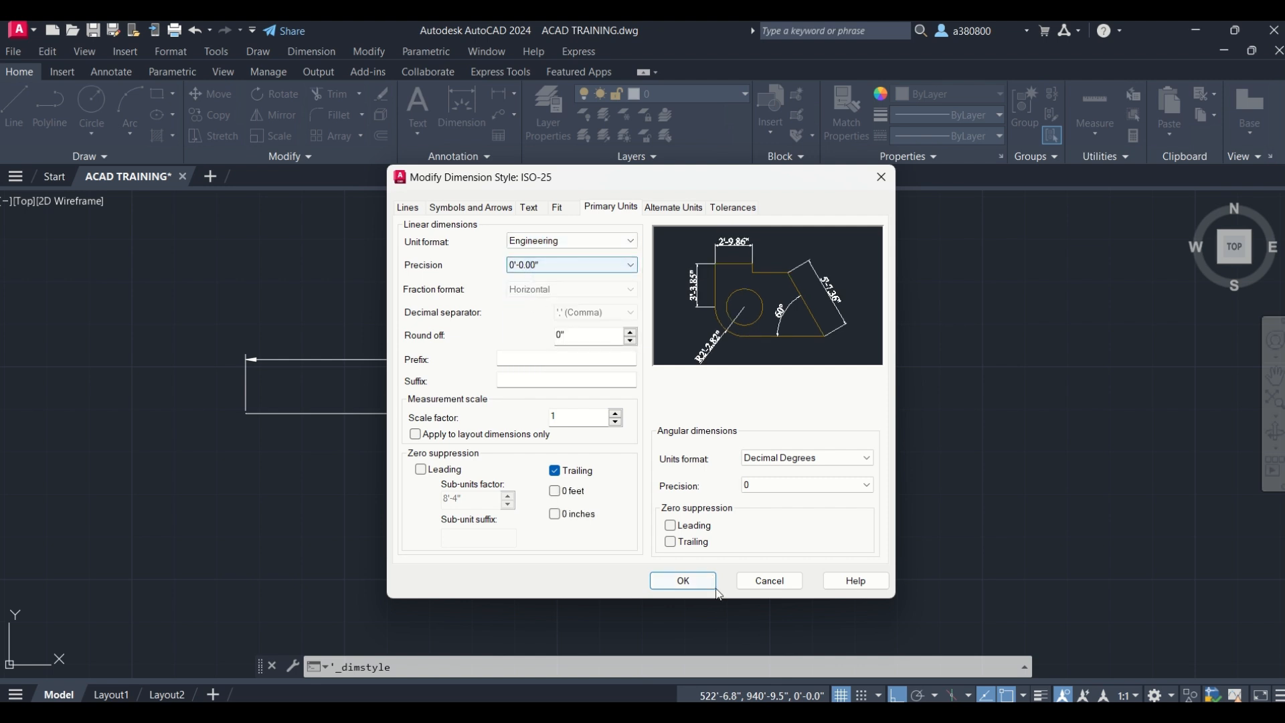
pyautogui.click(684, 579)
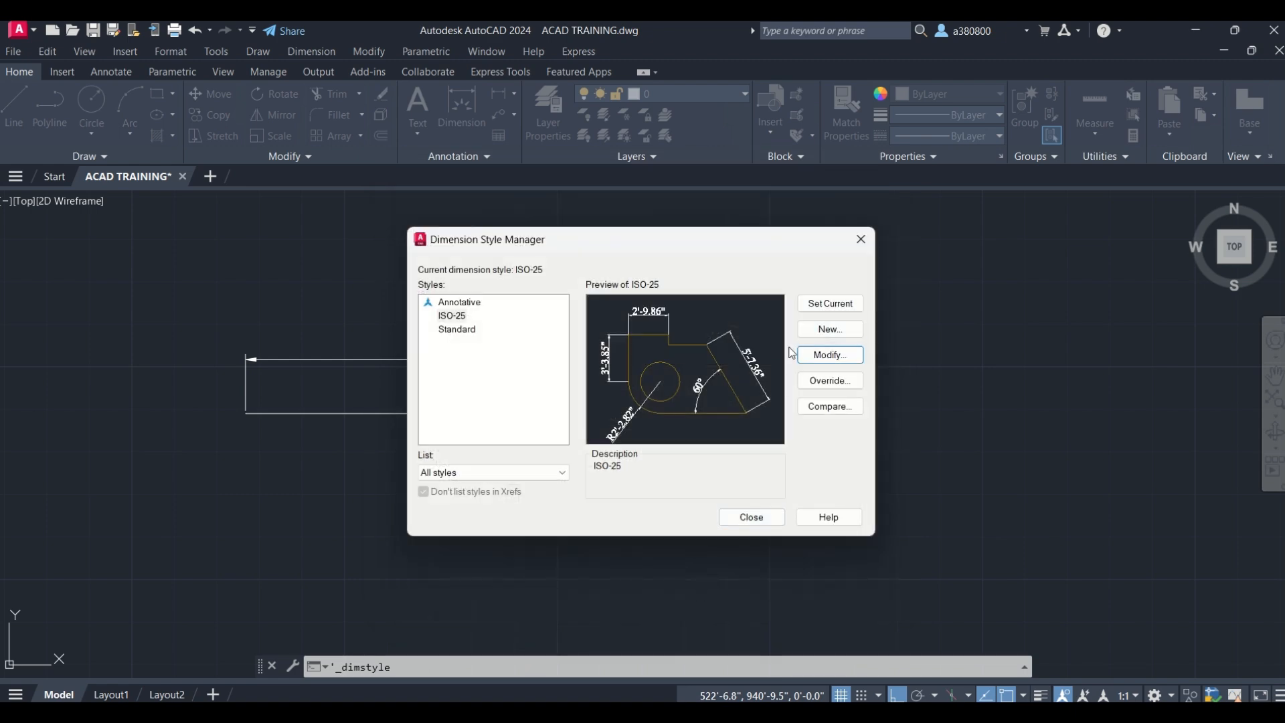
pyautogui.click(744, 518)
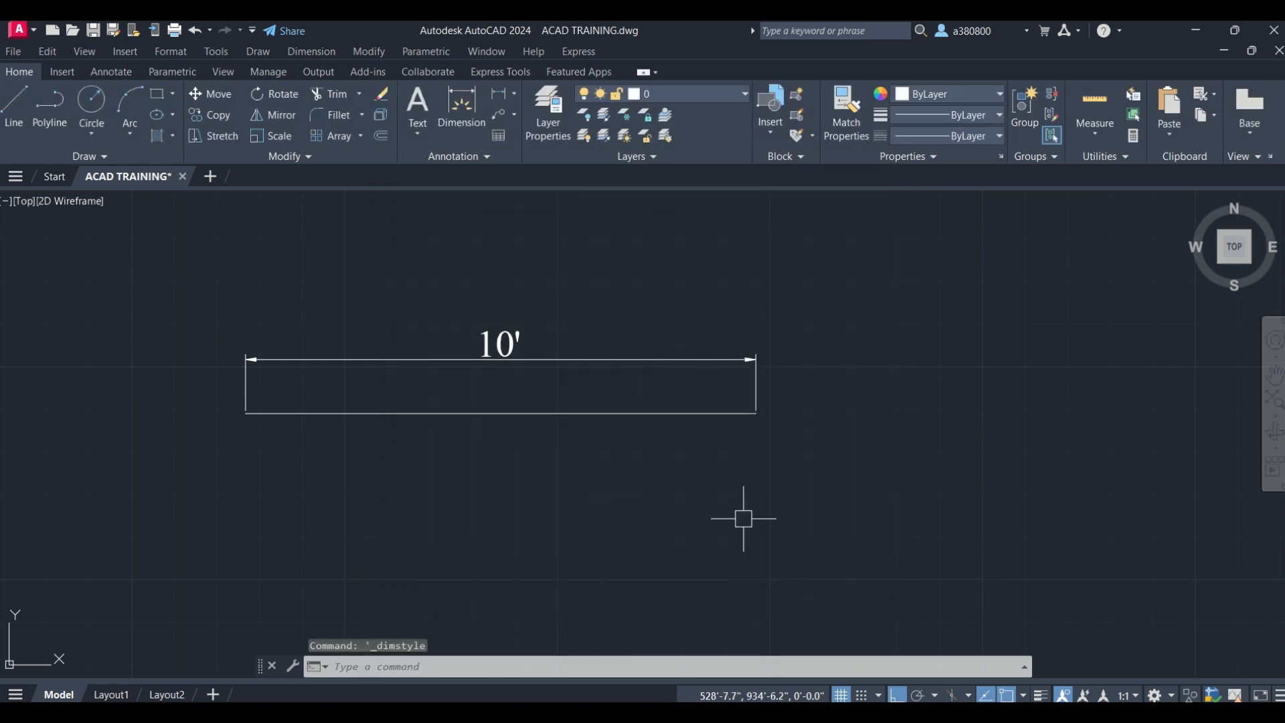
# Delete the linear dimension above the horizontal line.
pyautogui.scroll(4, 501, 342)
pyautogui.scroll(-4, 502, 346)
pyautogui.click(512, 364)
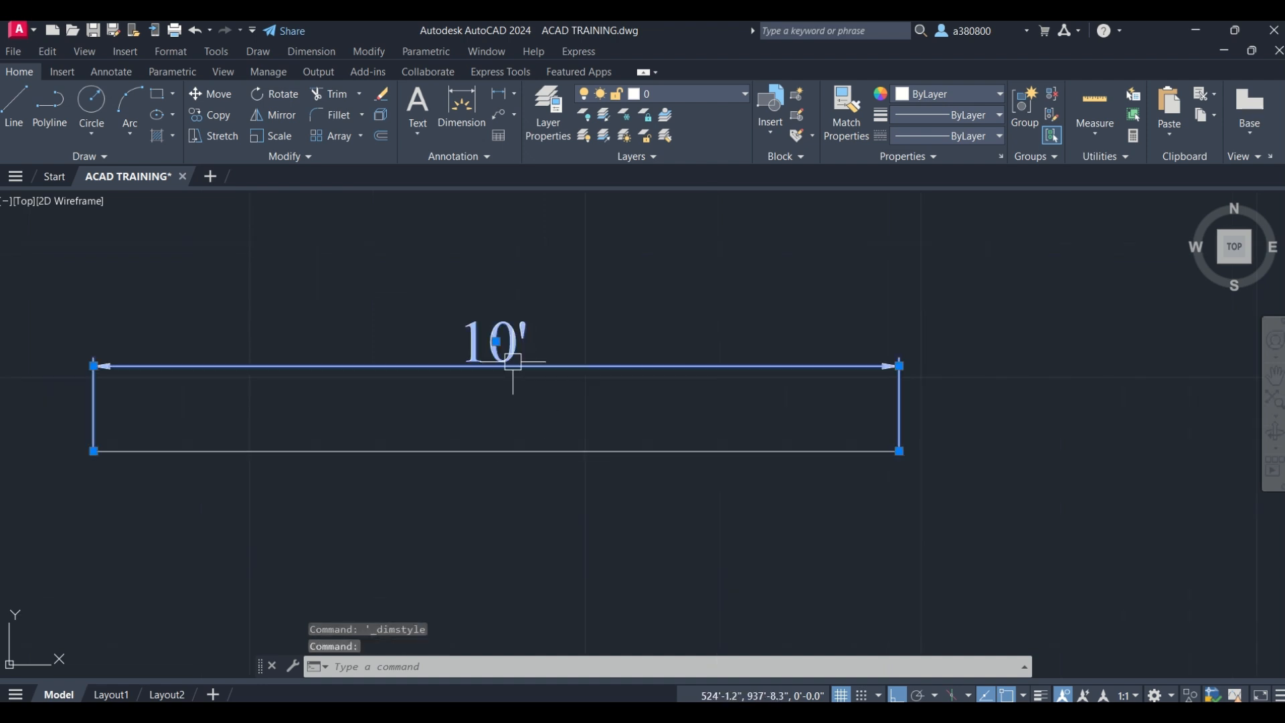
pyautogui.press('Delete')
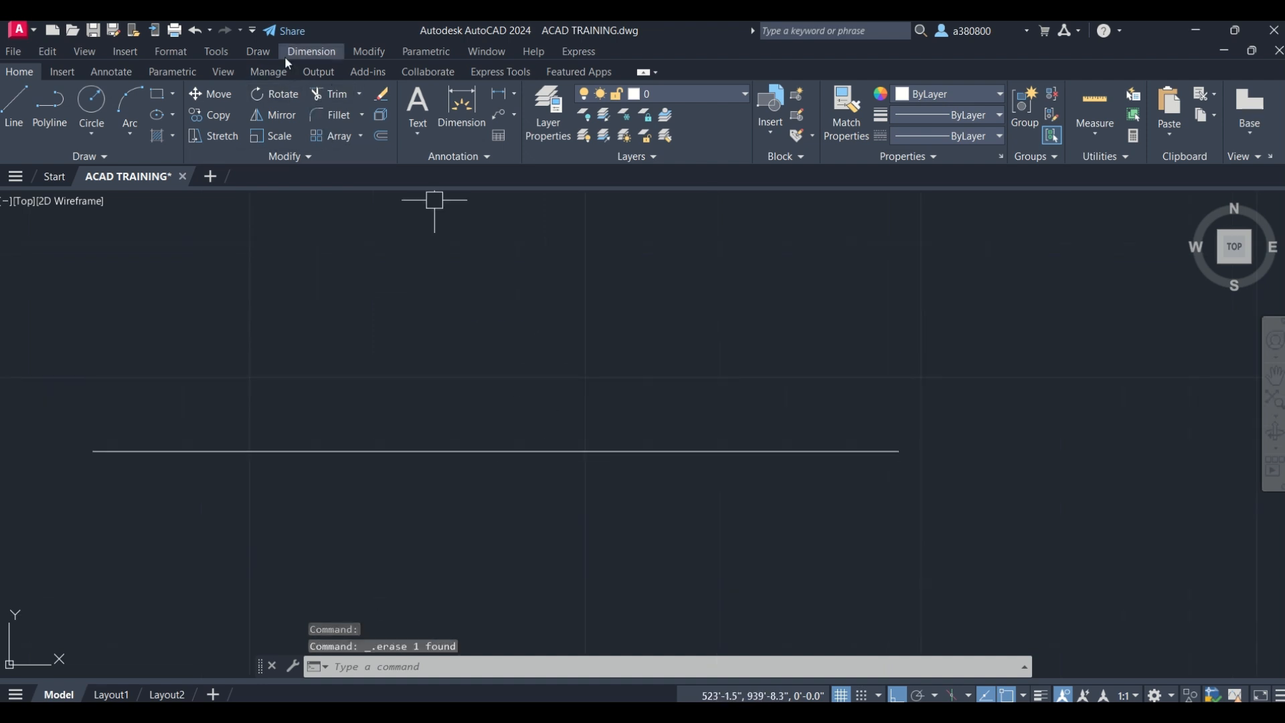
# Dimension the horizontal line again from endpoint to endpoint, with a linear dimension placed above it.
pyautogui.click(311, 52)
pyautogui.click(315, 94)
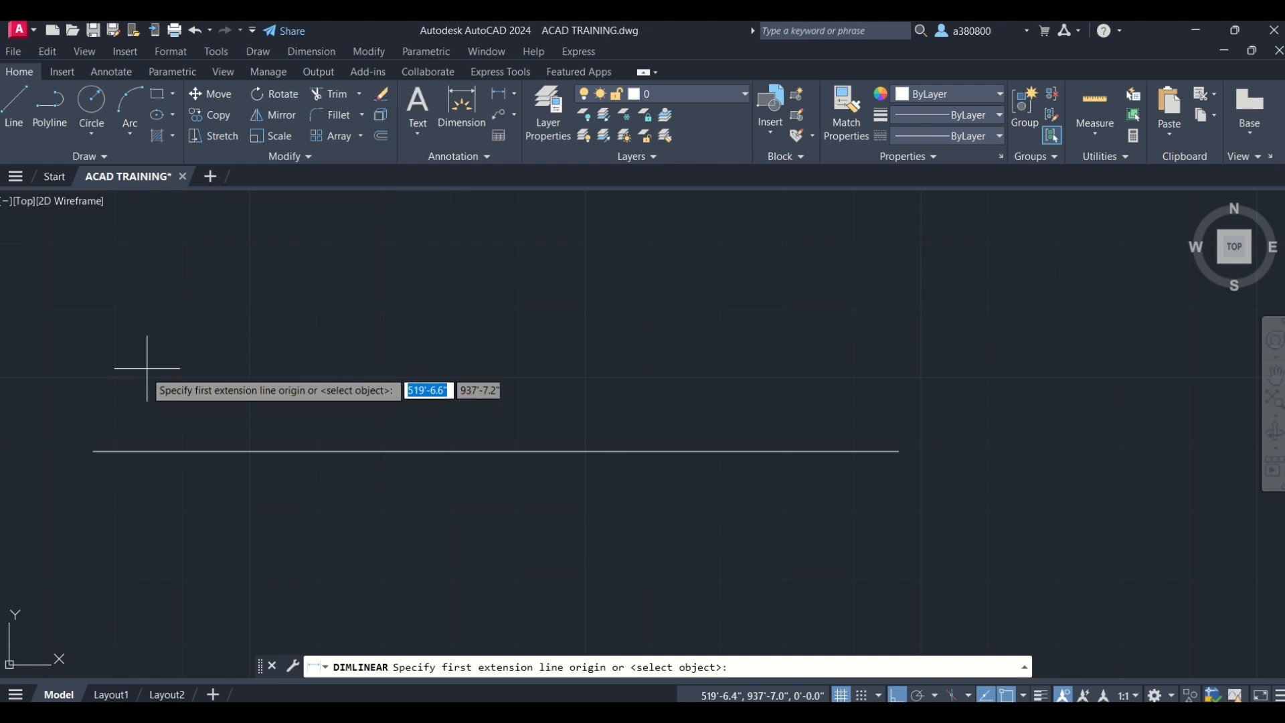
pyautogui.click(93, 450)
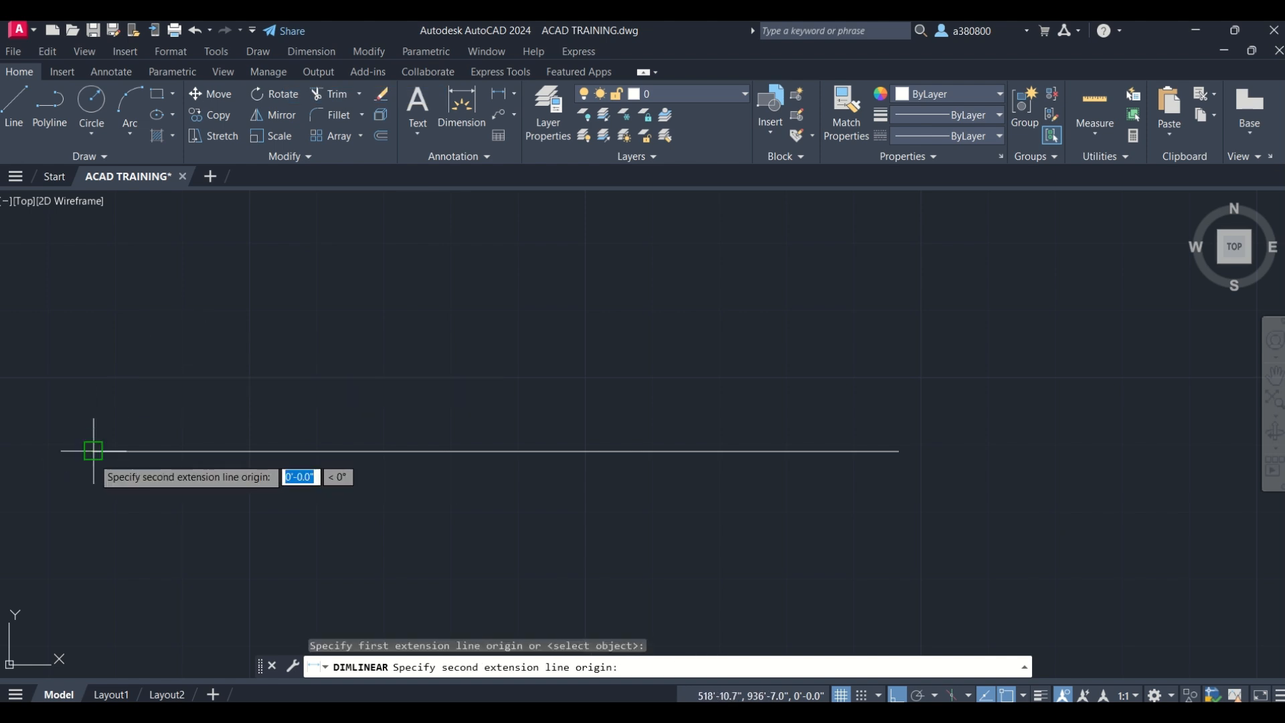
pyautogui.click(899, 451)
pyautogui.click(699, 355)
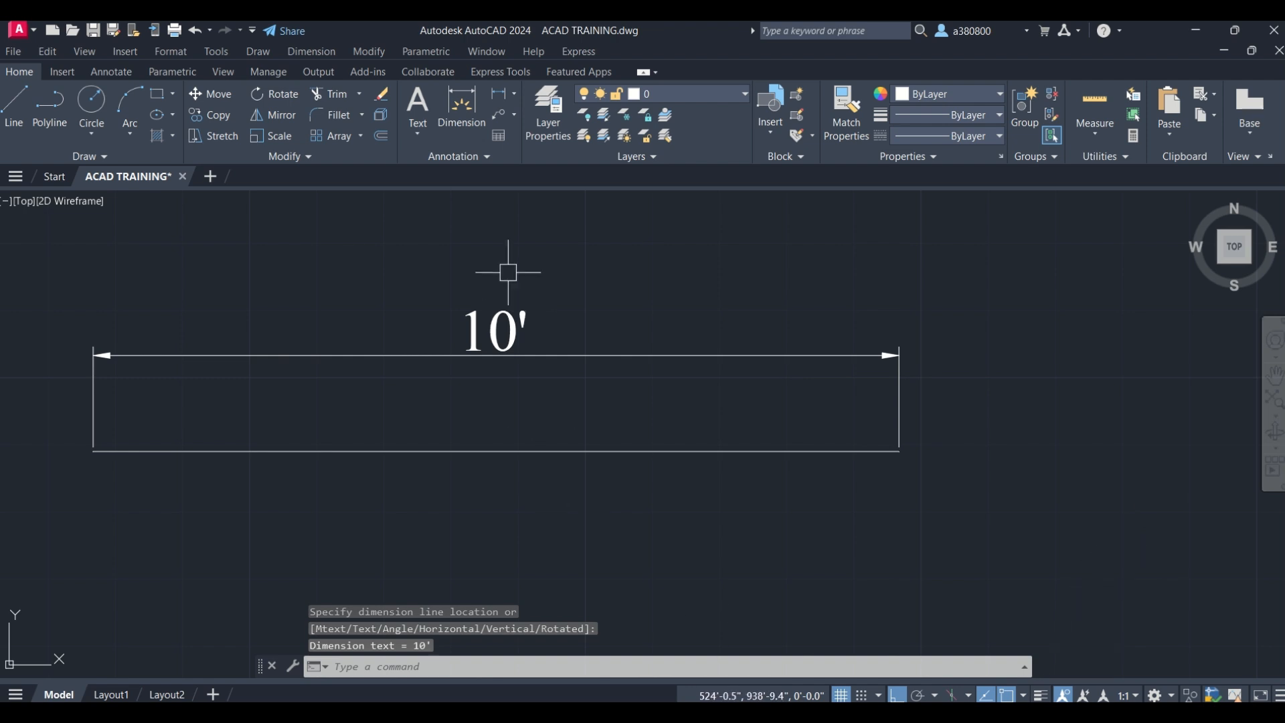
# Delete the newly placed linear dimension, keeping only the horizontal line.
pyautogui.click(502, 330)
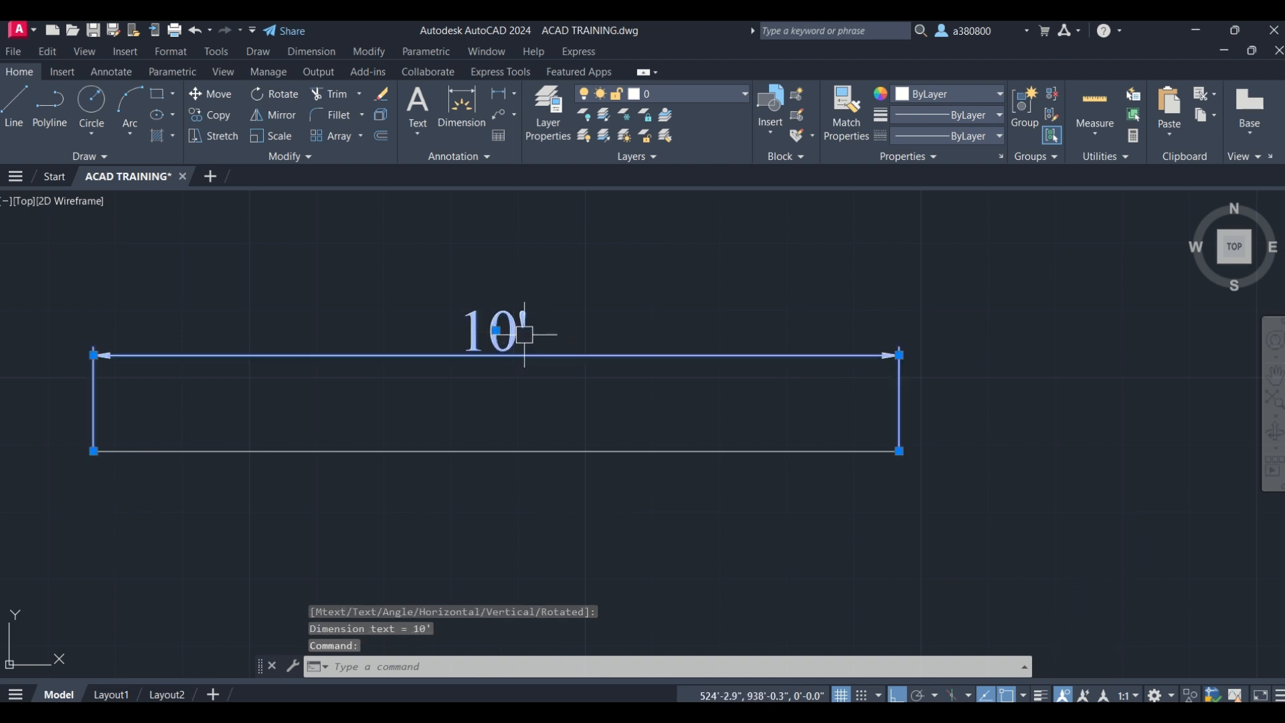
pyautogui.press('Delete')
pyautogui.scroll(-3, 553, 346)
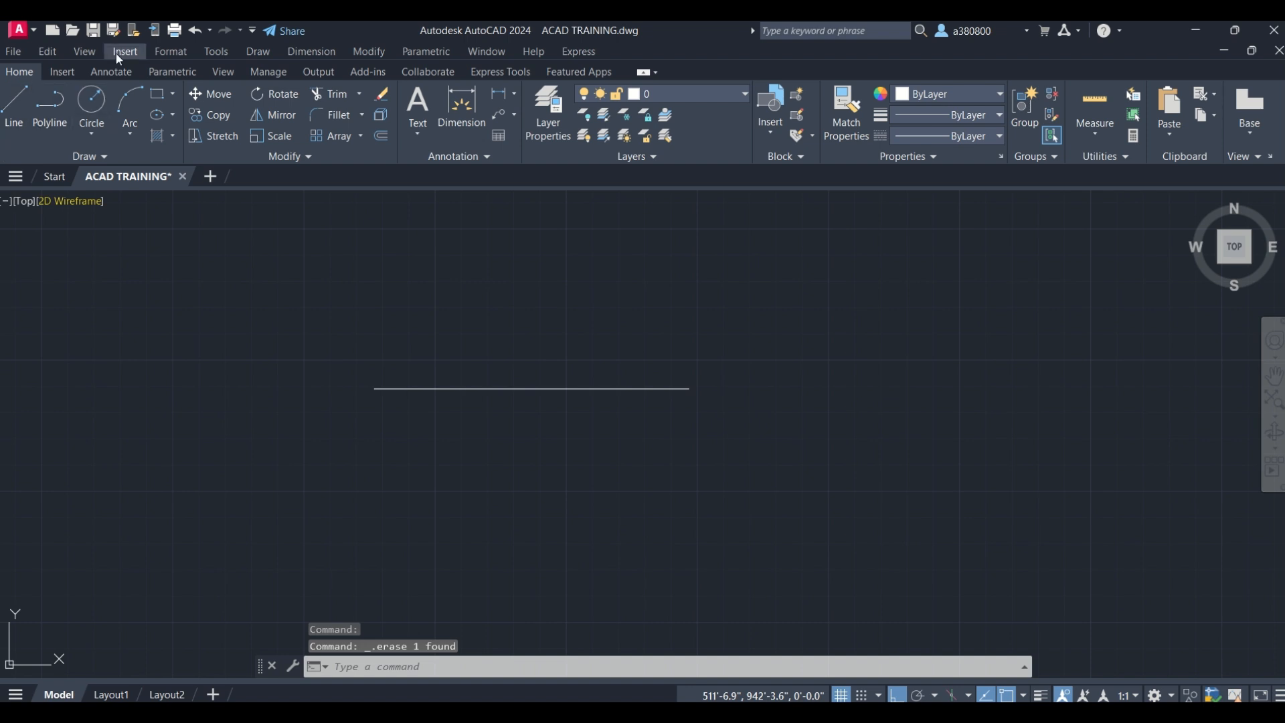
# Review the drawing units, the Standard text style and the ISO-25 dimension style, closing each dialog without changes.
pyautogui.click(158, 54)
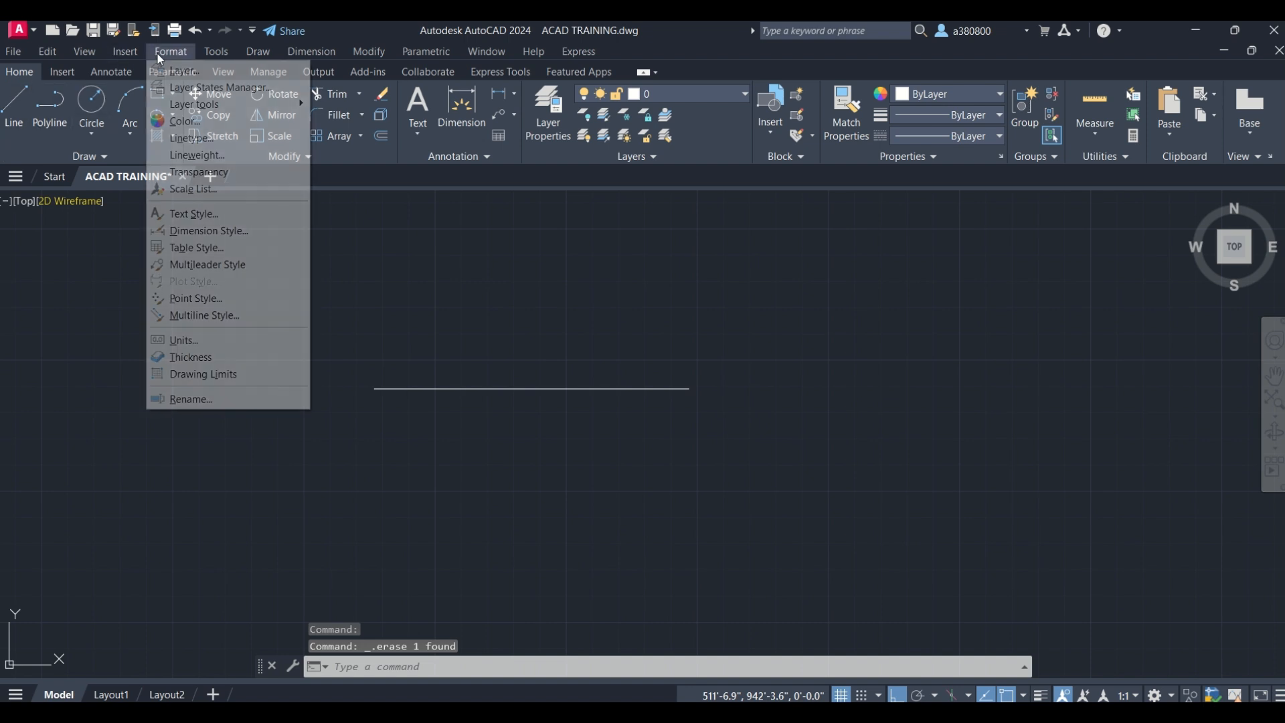
pyautogui.click(154, 342)
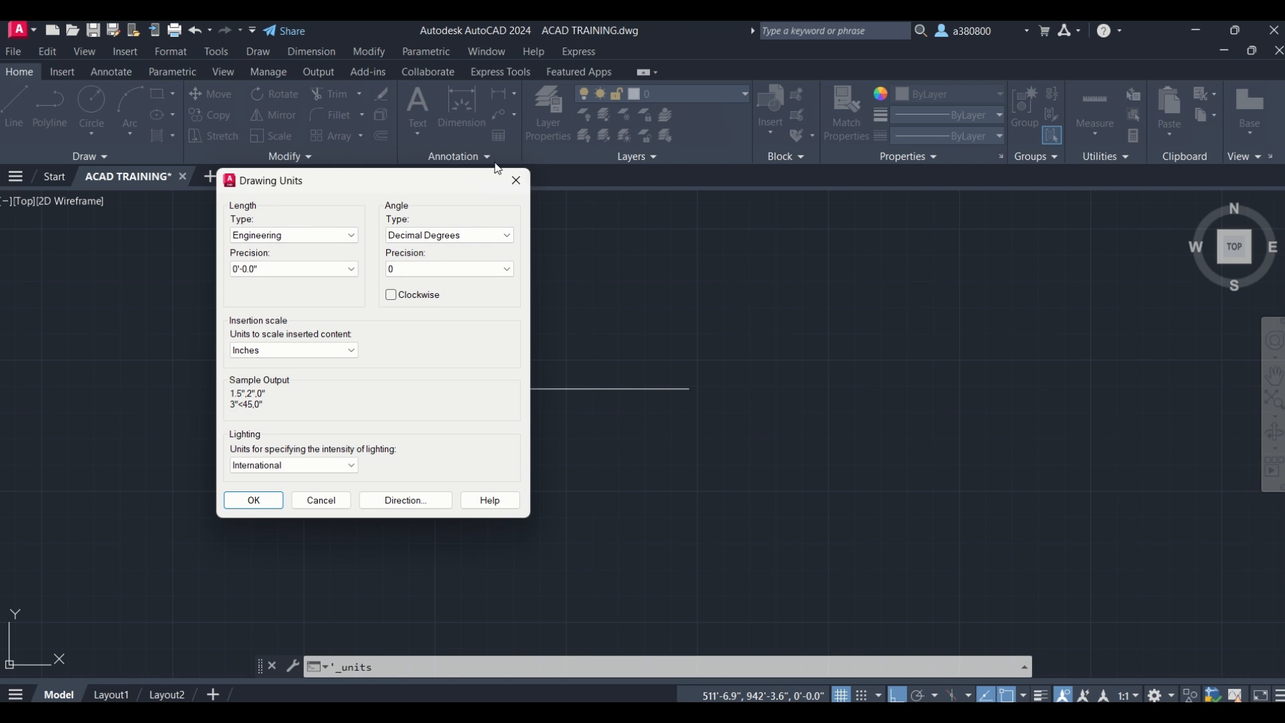
pyautogui.click(518, 182)
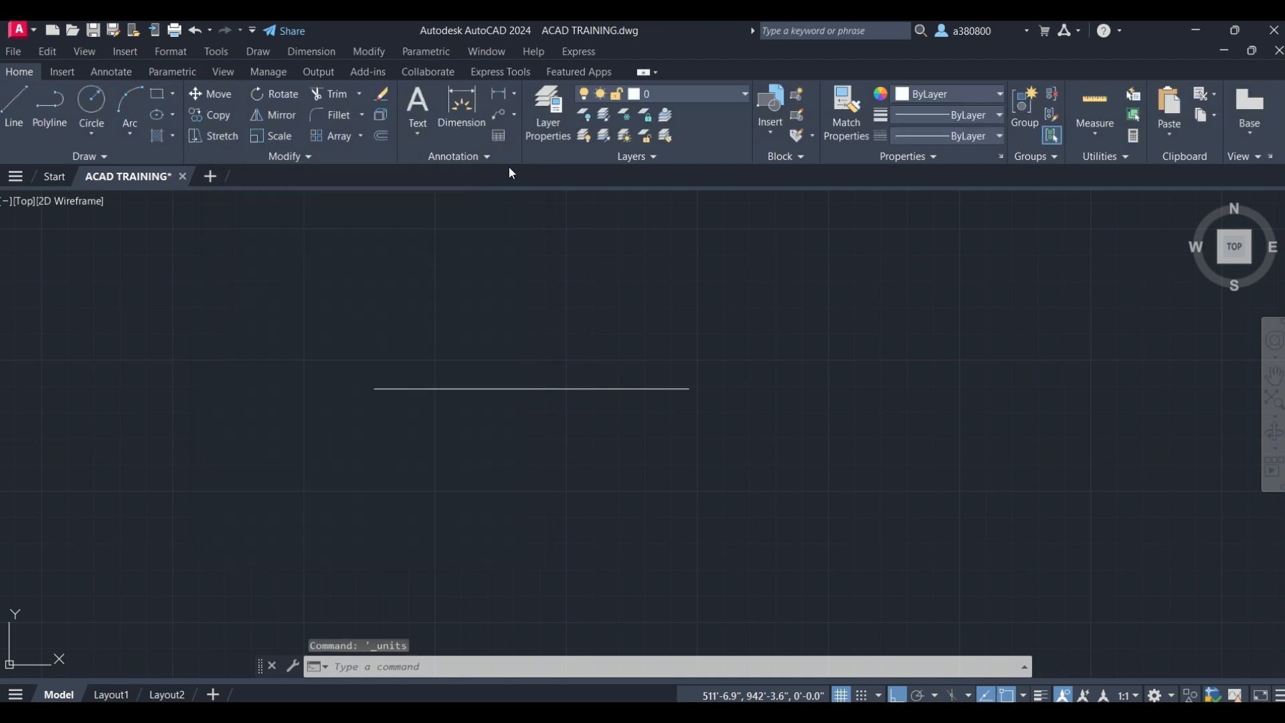
pyautogui.click(168, 56)
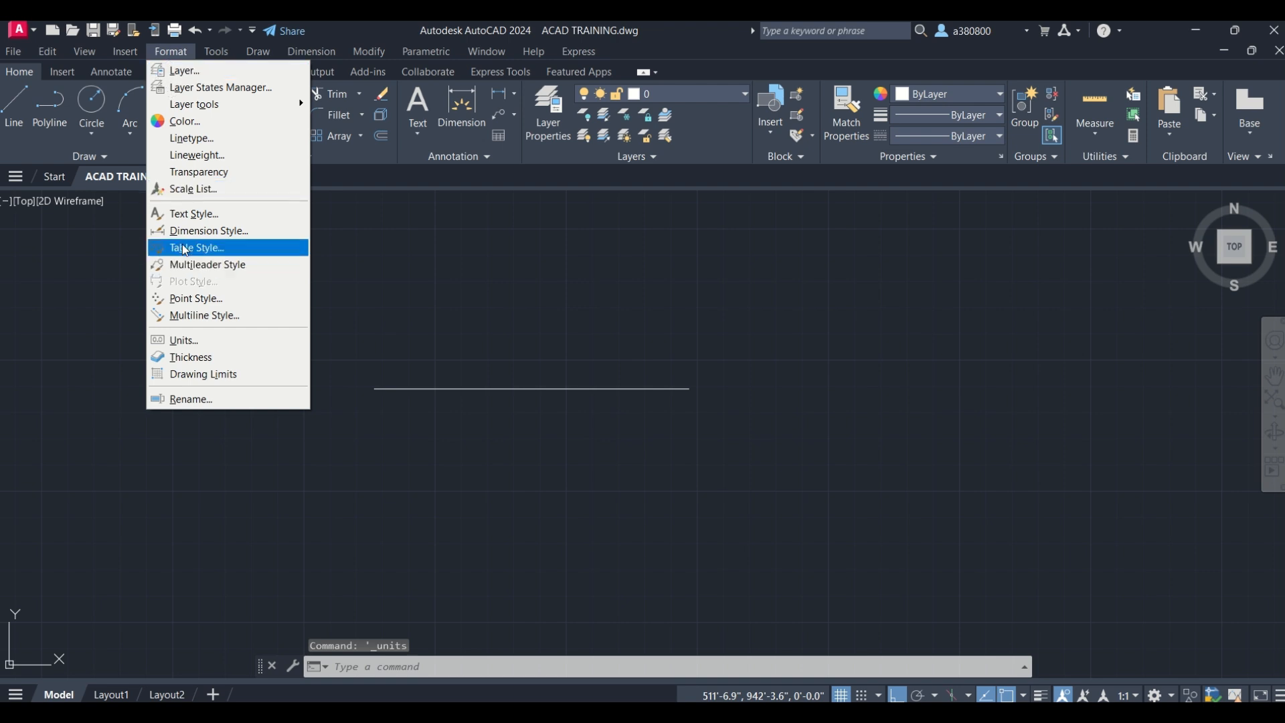
pyautogui.click(193, 214)
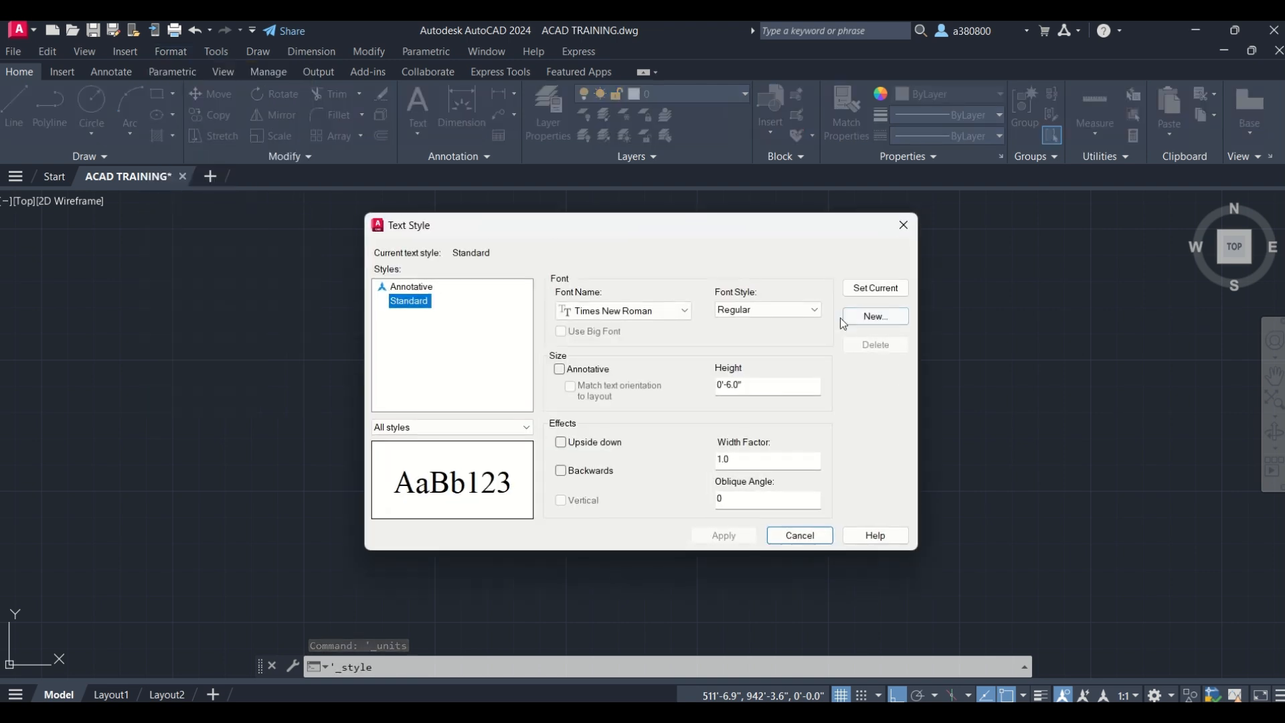
pyautogui.click(823, 542)
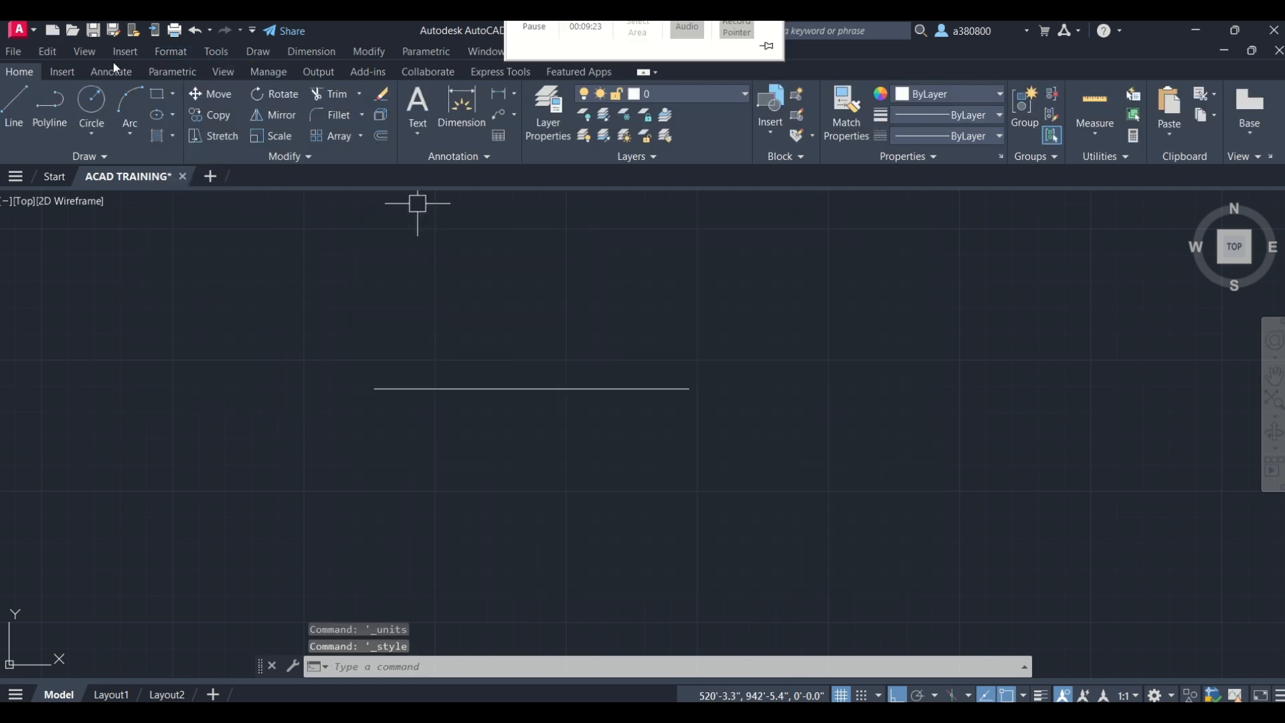
pyautogui.click(167, 51)
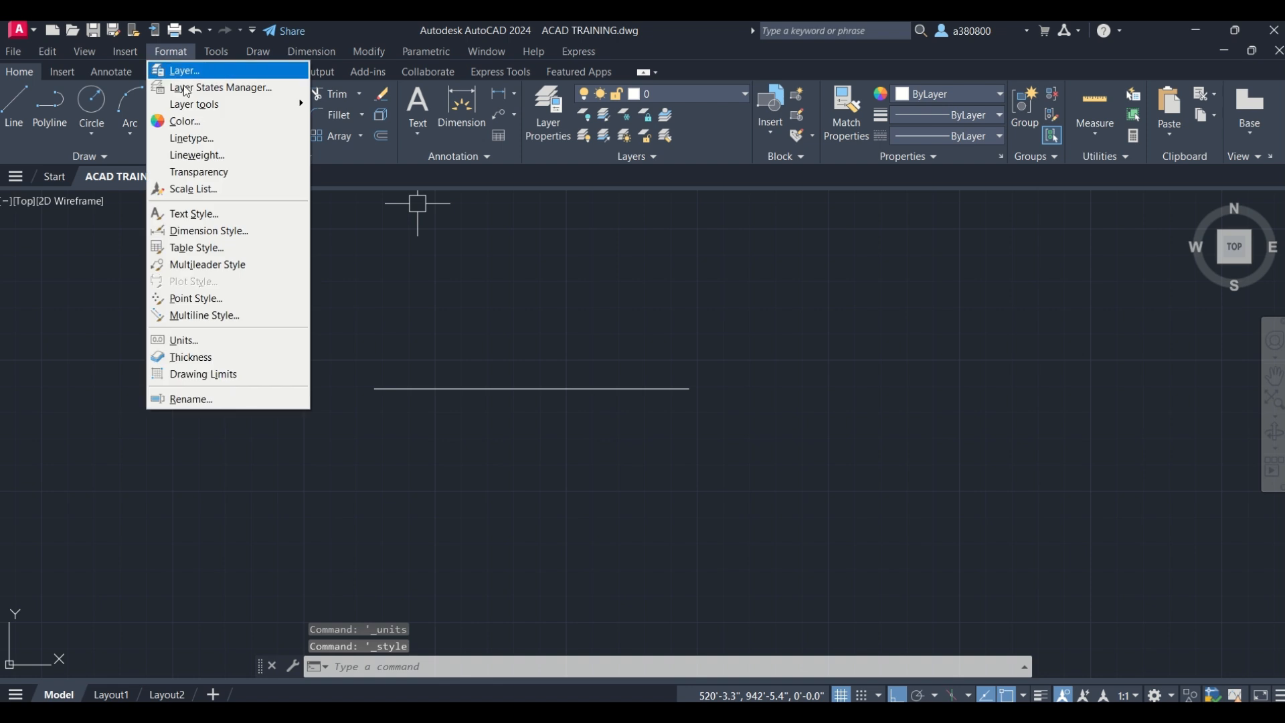
pyautogui.click(227, 231)
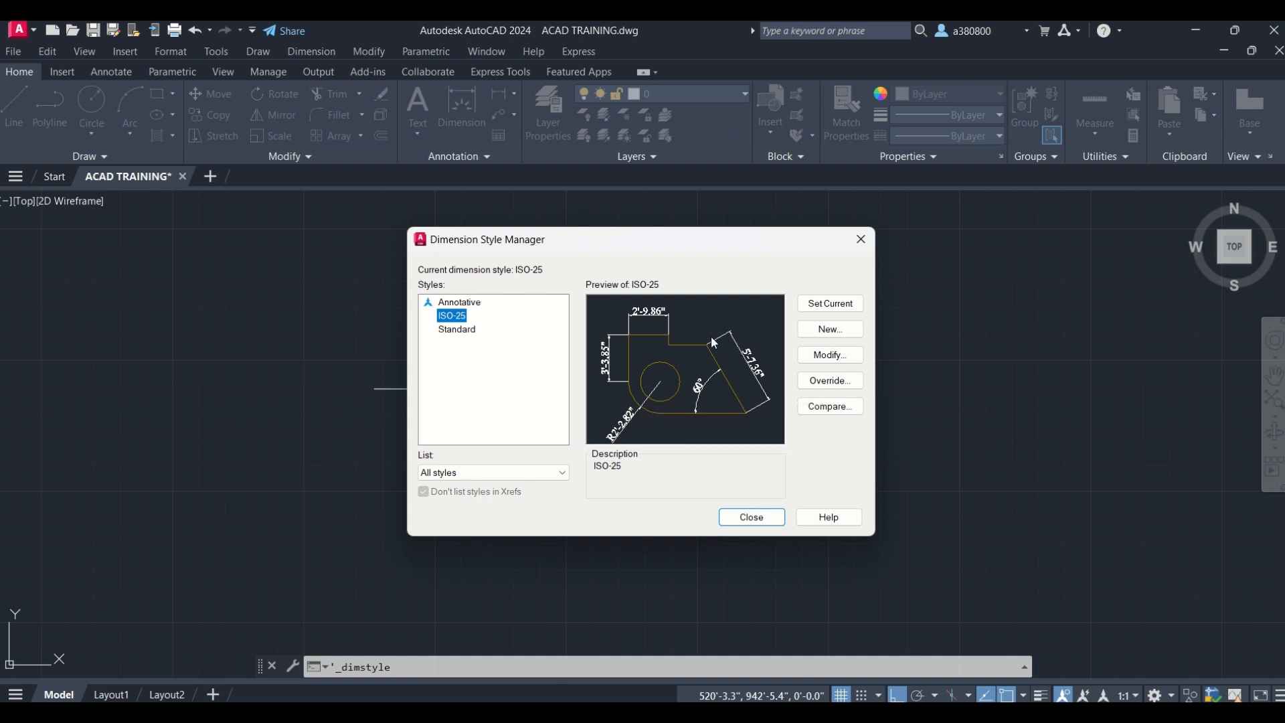
pyautogui.click(752, 517)
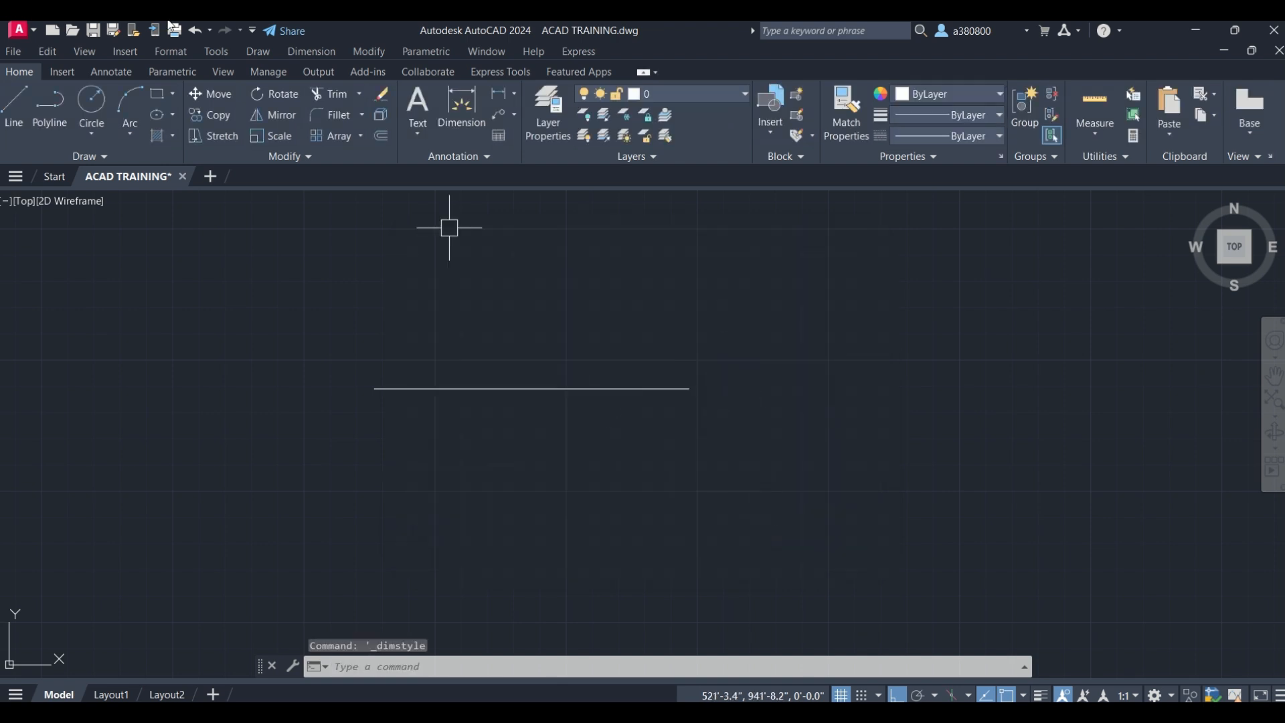
# Add a linear dimension from endpoint to endpoint of the horizontal line, placed above it.
pyautogui.click(324, 50)
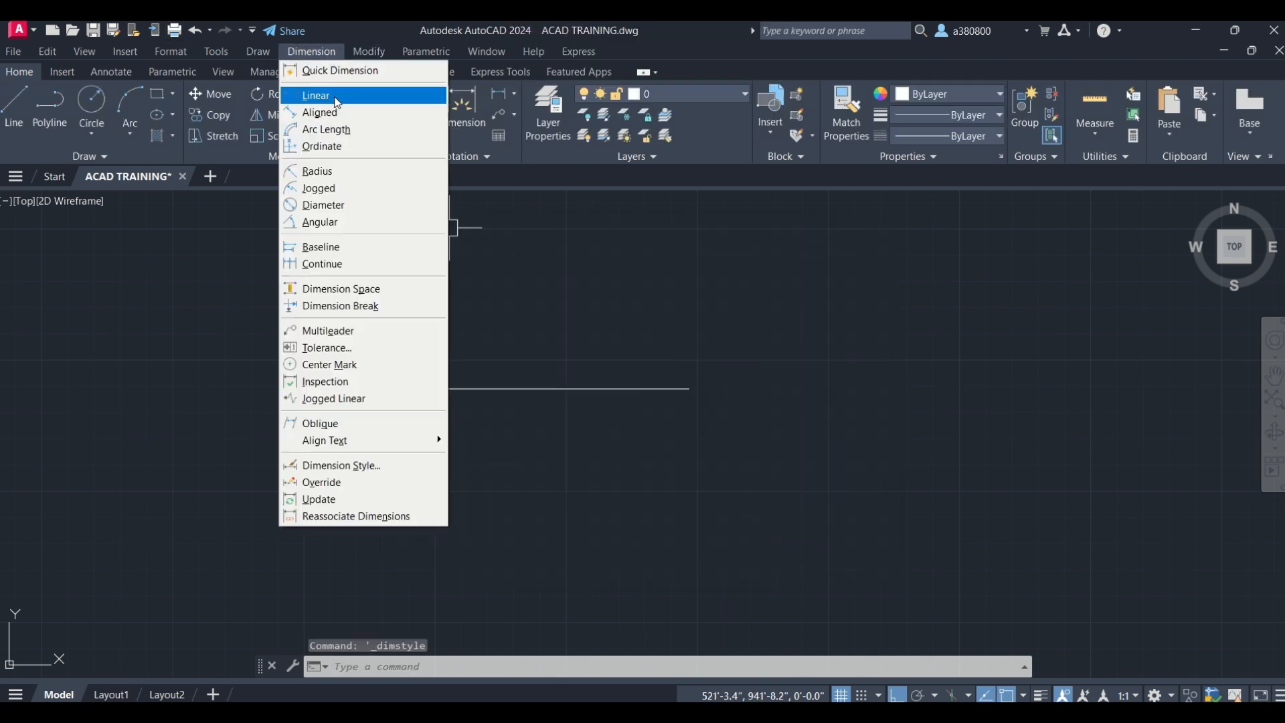
pyautogui.click(315, 94)
pyautogui.click(375, 388)
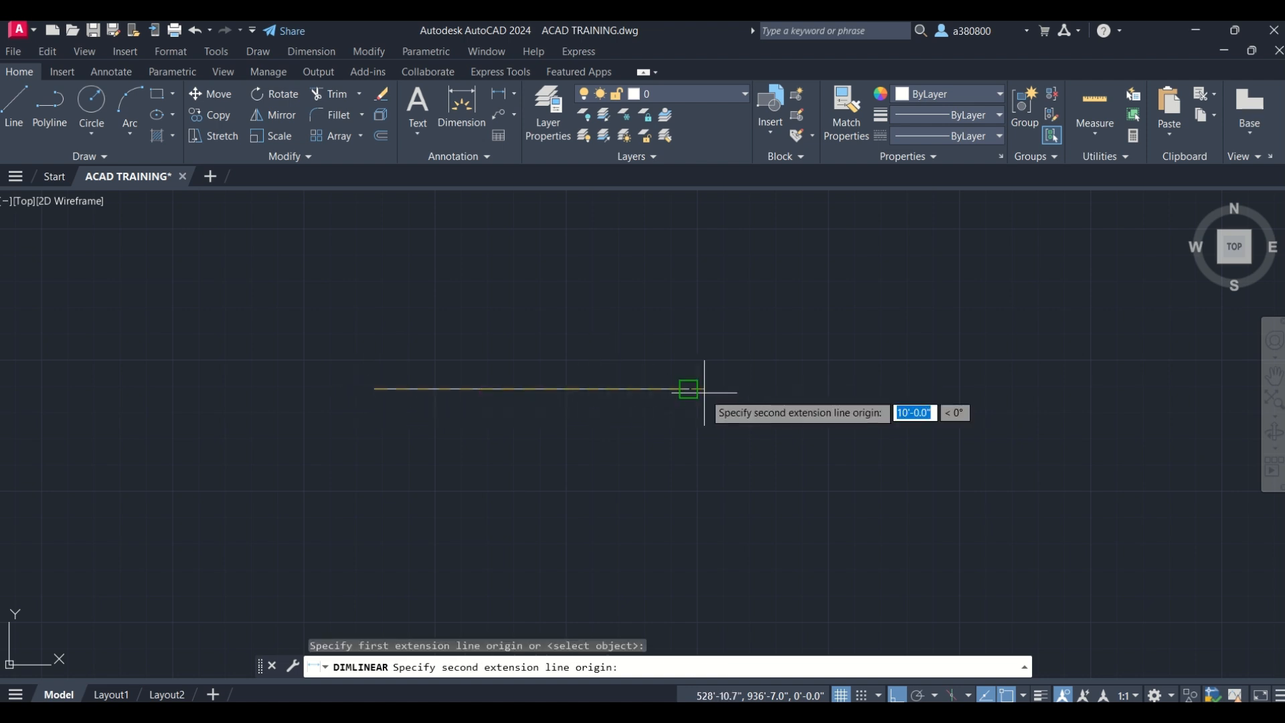
pyautogui.click(689, 389)
pyautogui.click(684, 349)
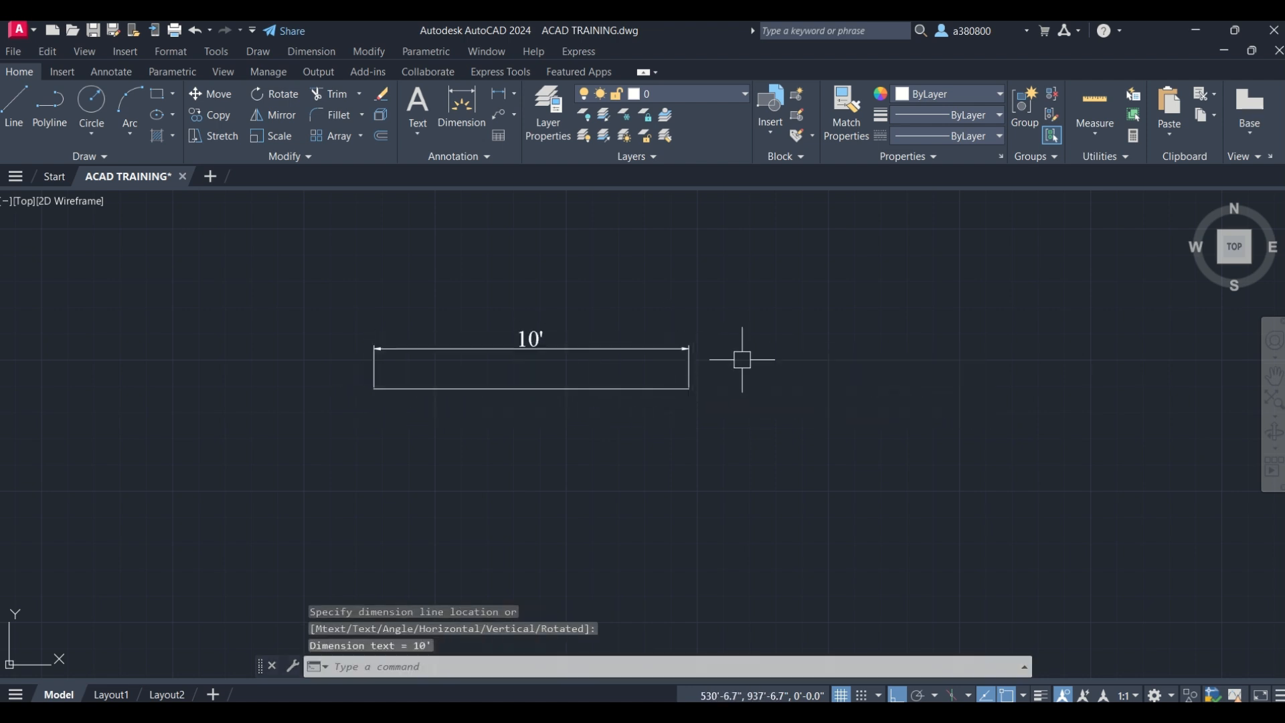
# Set the ISO-25 dimension style's arrow size to 5" and close the Dimension Style Manager.
pyautogui.scroll(4, 532, 357)
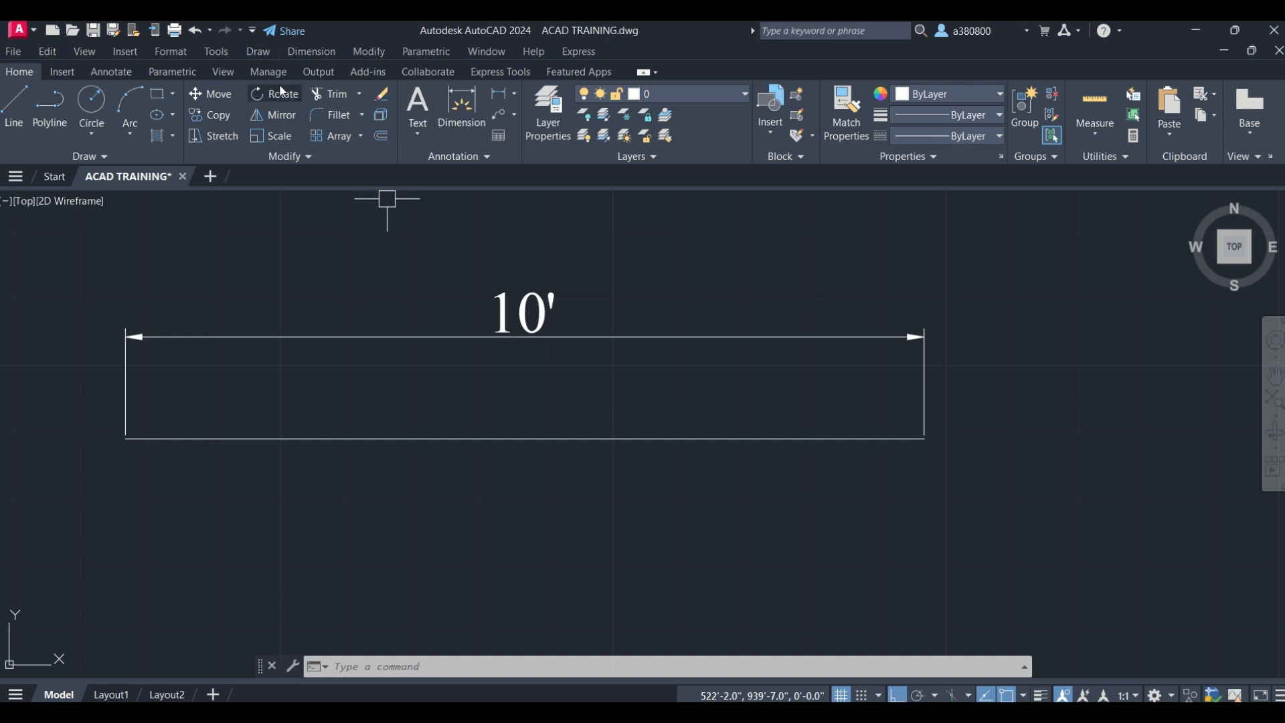
pyautogui.click(170, 51)
pyautogui.click(194, 230)
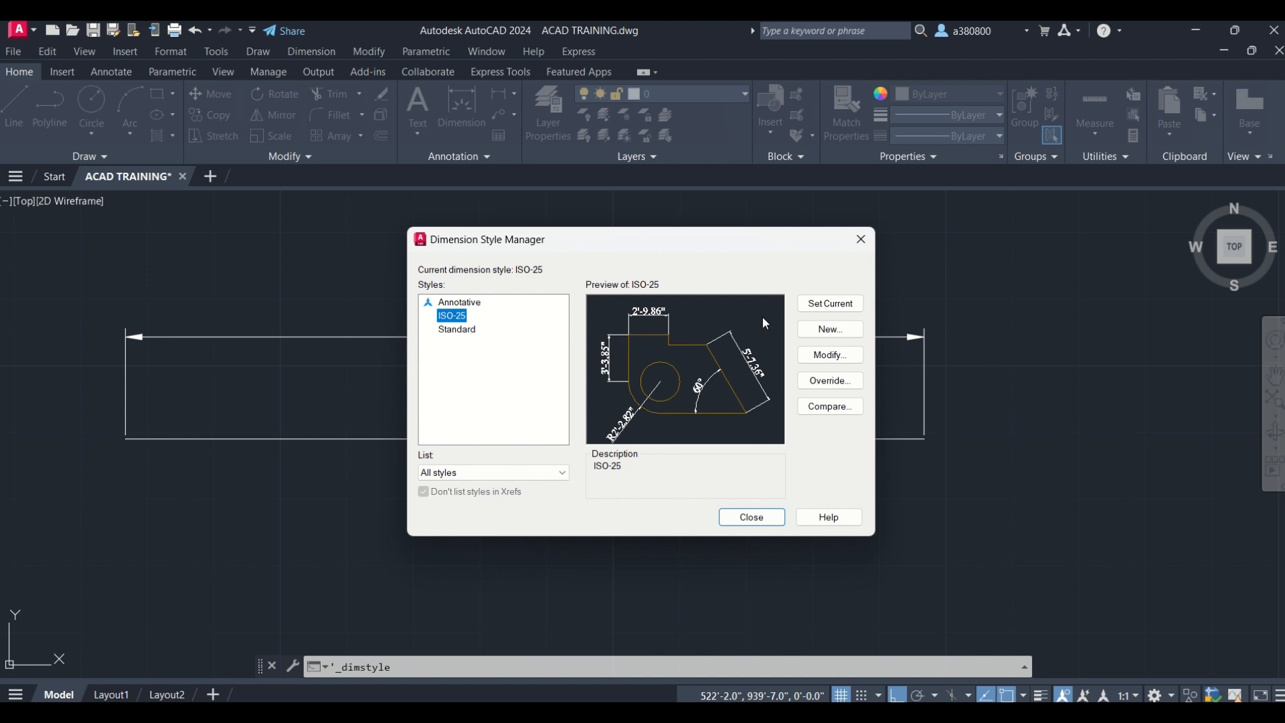
pyautogui.click(830, 355)
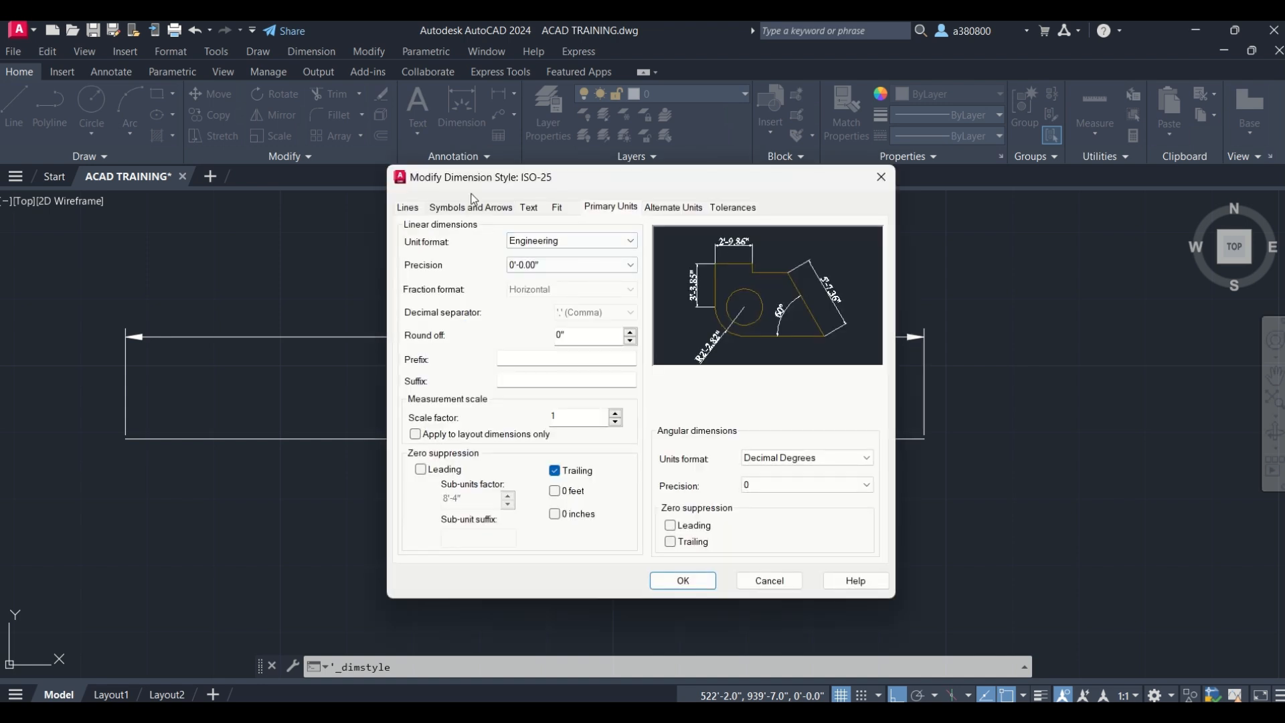
pyautogui.moveTo(499, 180); pyautogui.dragTo(498, 203)
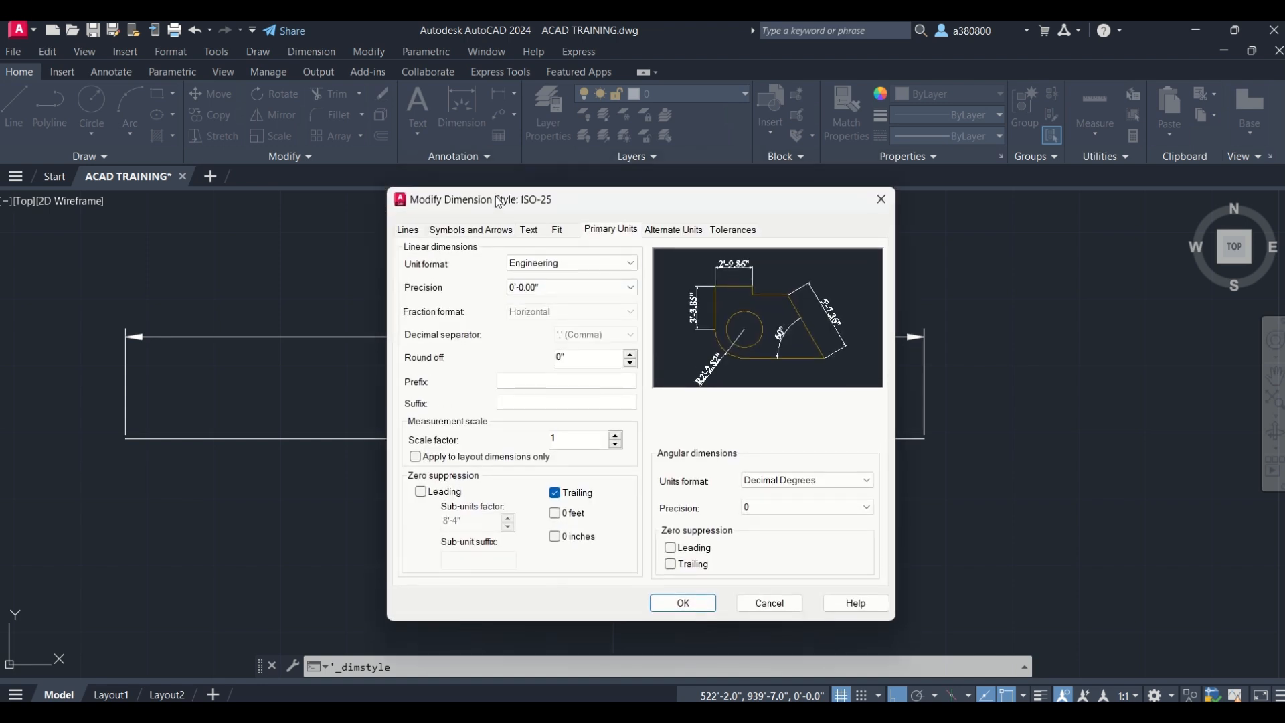
pyautogui.click(472, 229)
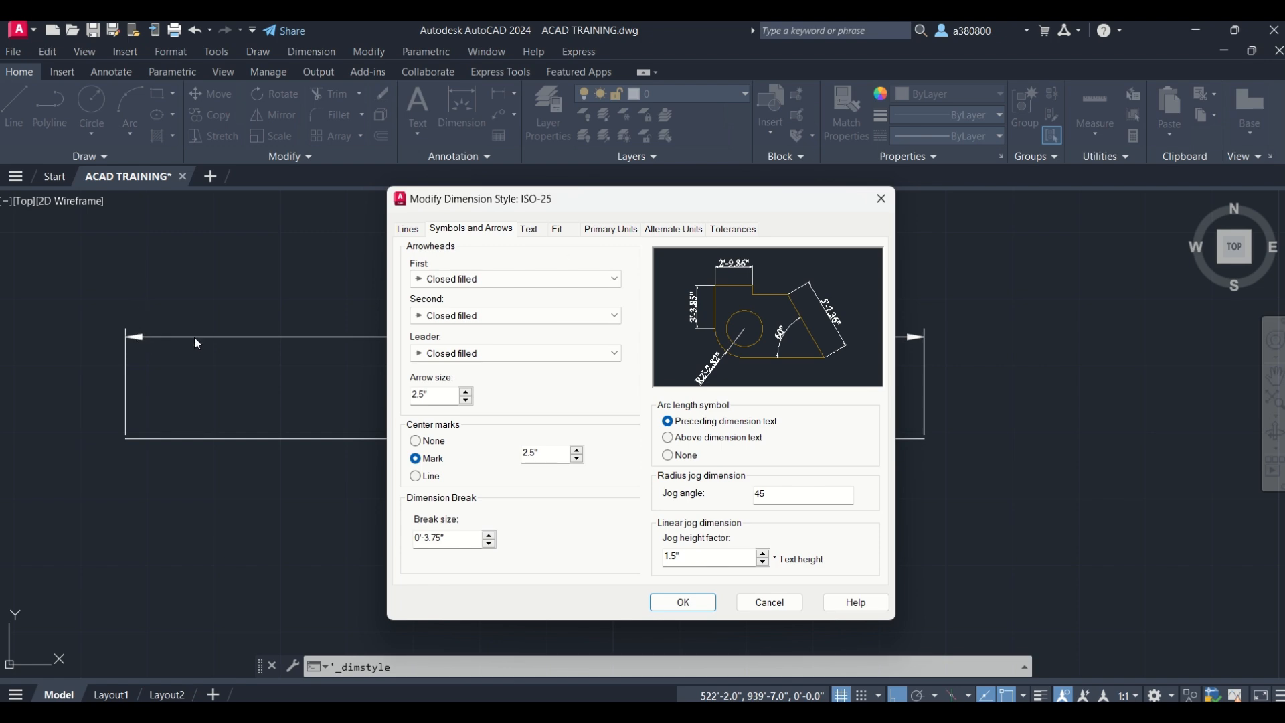
pyautogui.moveTo(572, 206); pyautogui.dragTo(495, 180)
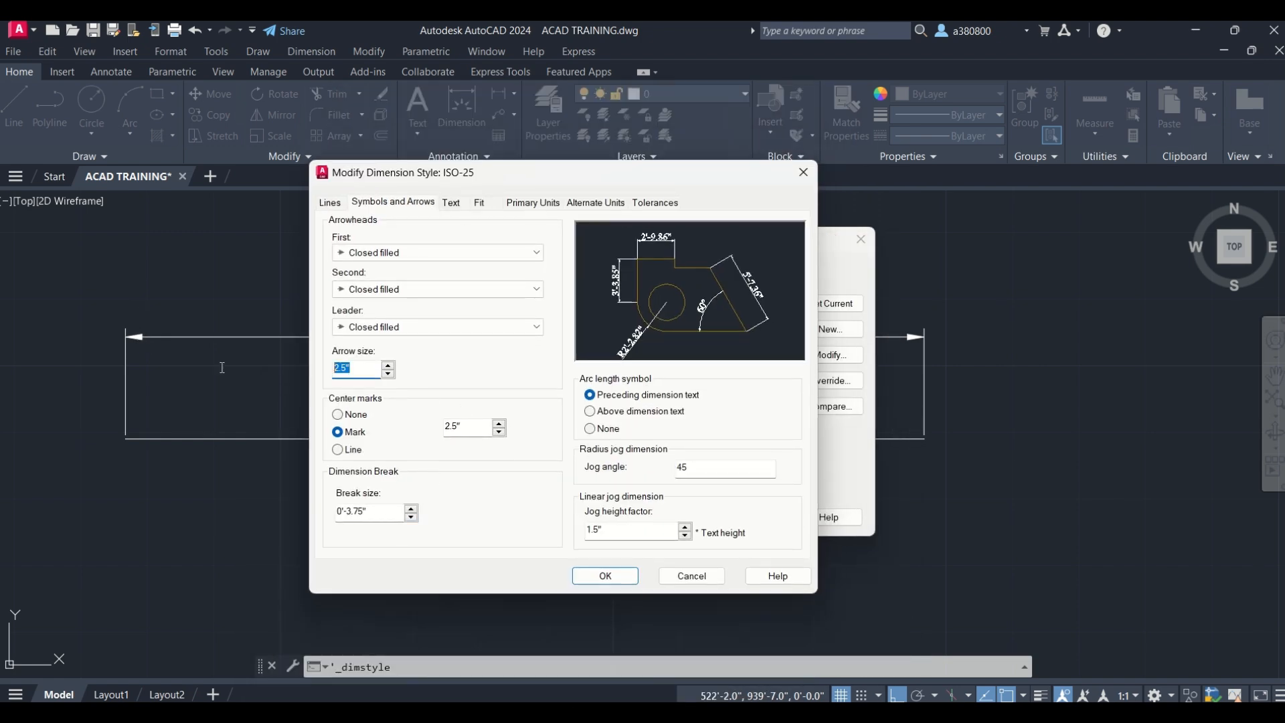
pyautogui.write('5"')
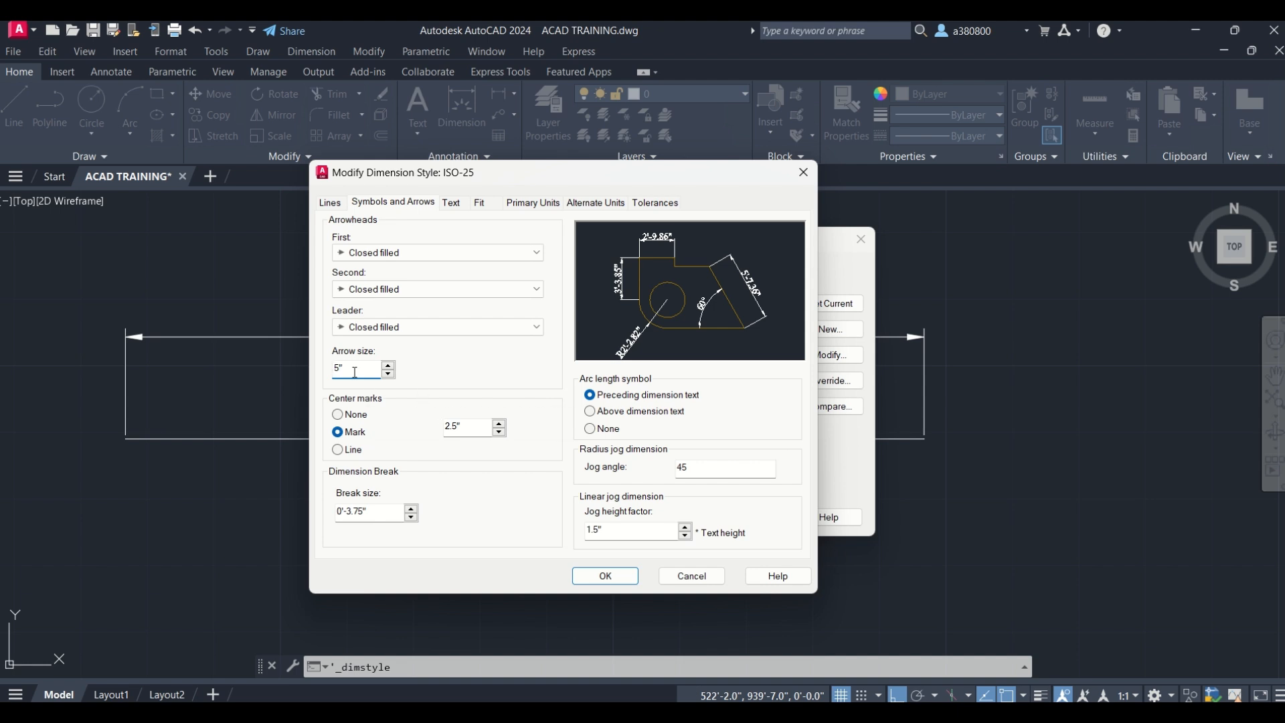
pyautogui.click(590, 580)
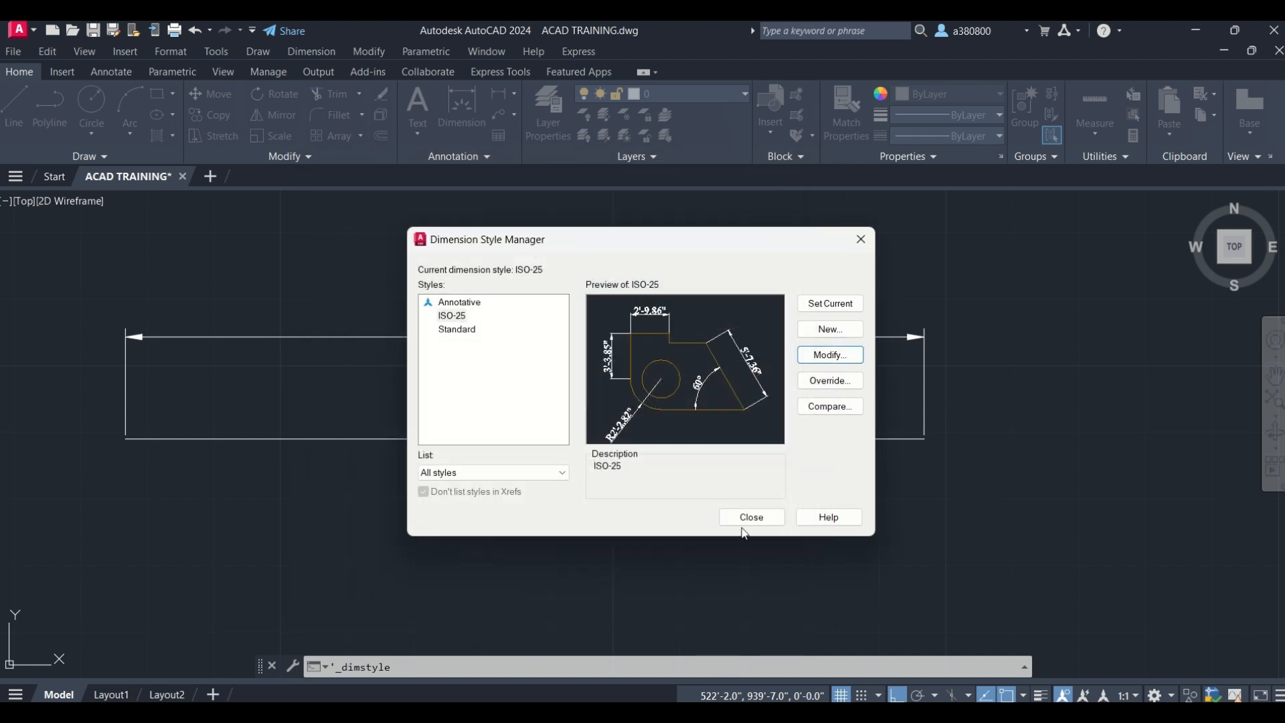
pyautogui.click(745, 521)
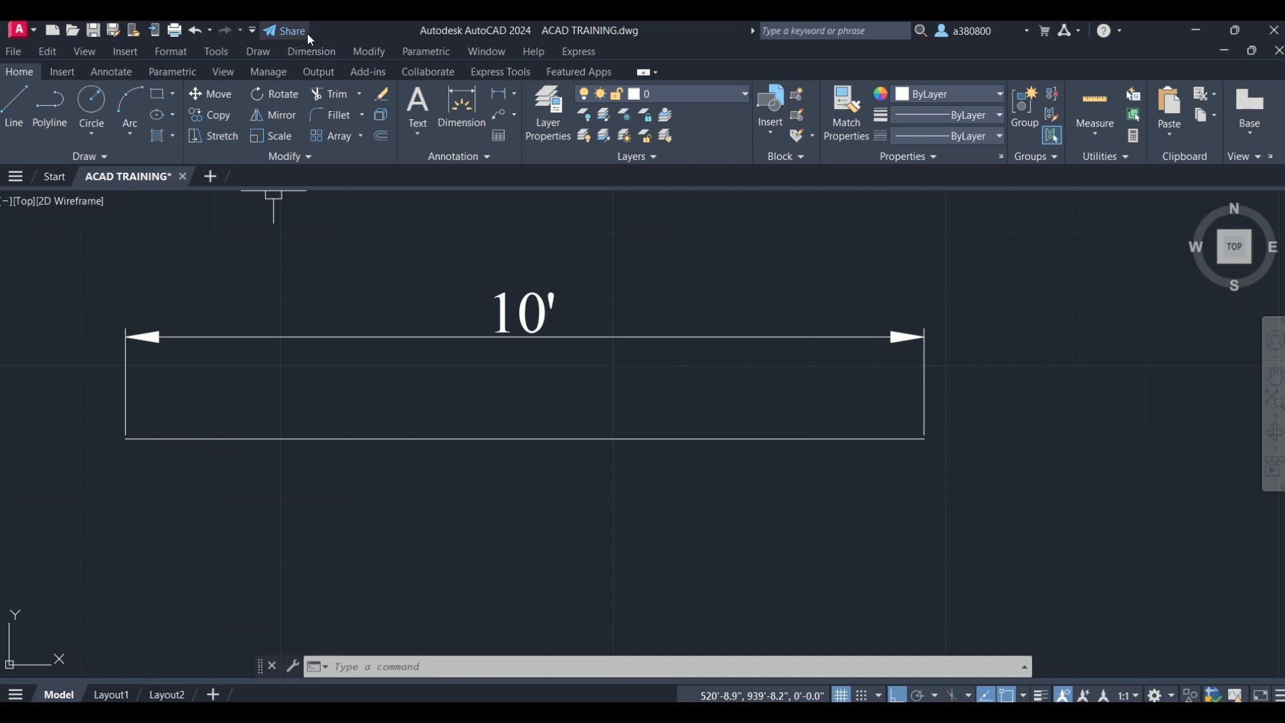
# Set the ISO-25 dimension style's extension line offset from origin to 3" and close the Dimension Style Manager.
pyautogui.click(155, 57)
pyautogui.click(200, 229)
pyautogui.click(829, 354)
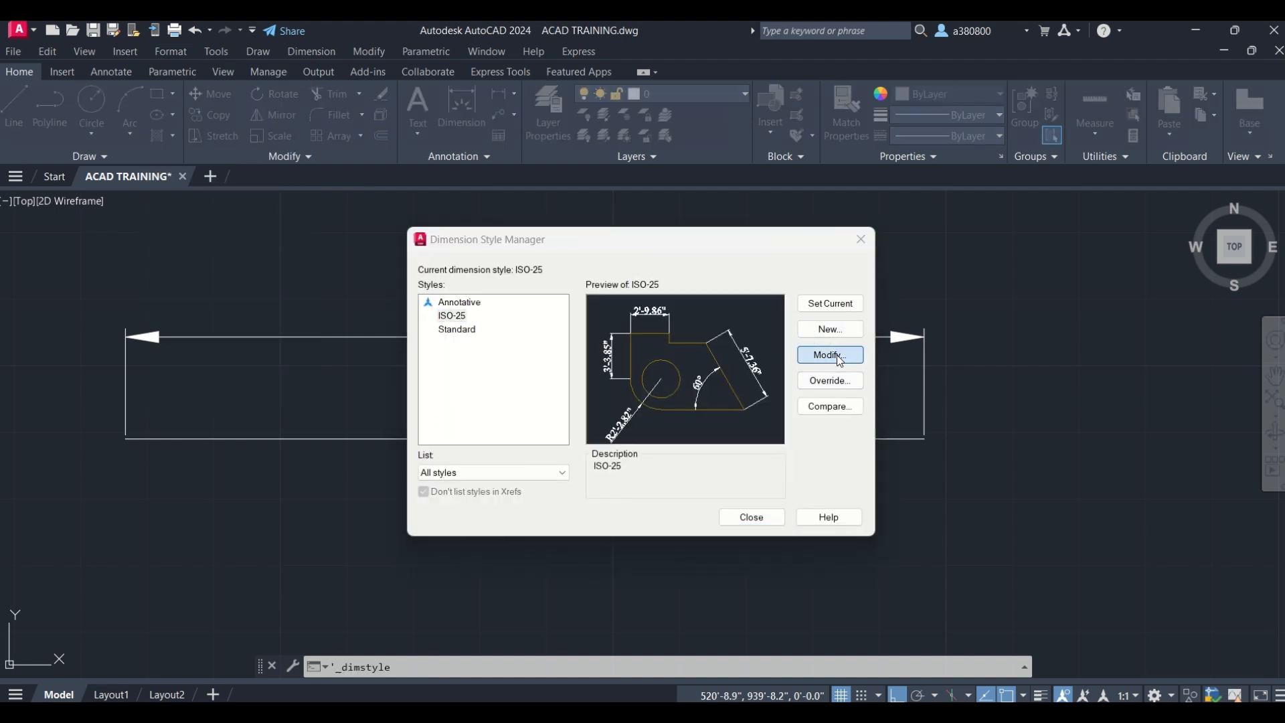
pyautogui.click(420, 204)
pyautogui.click(452, 204)
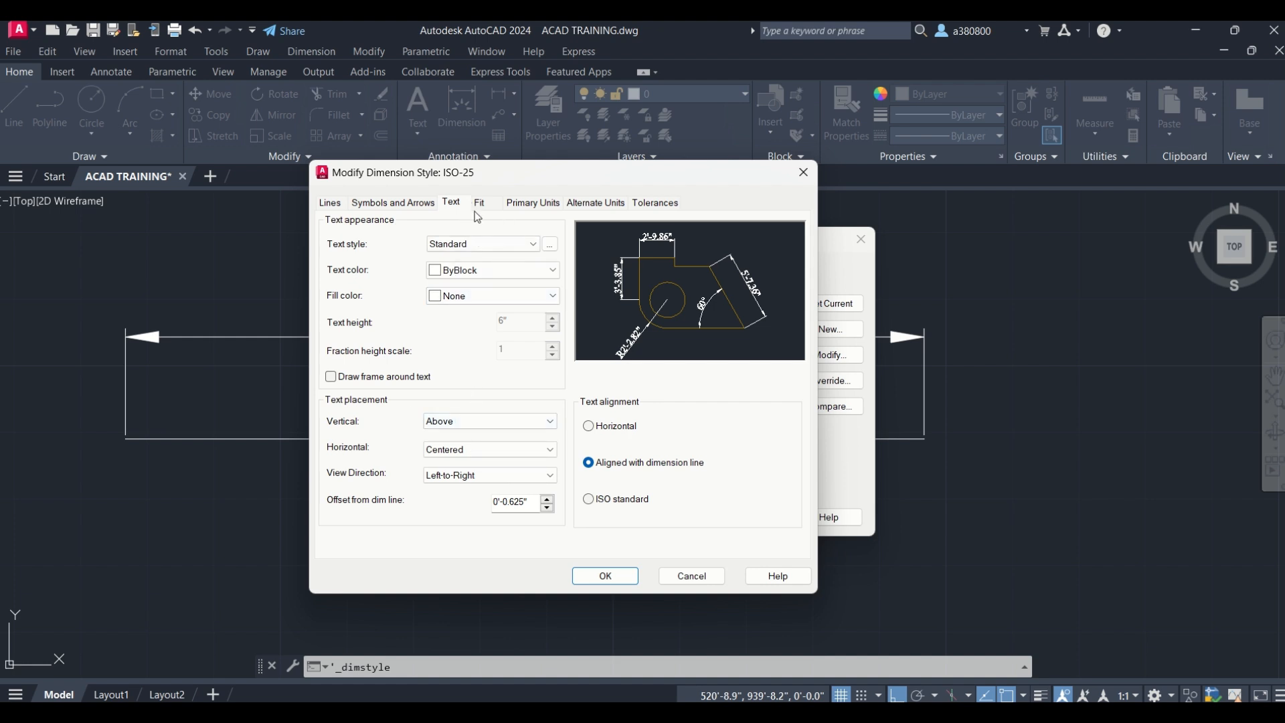
pyautogui.click(532, 204)
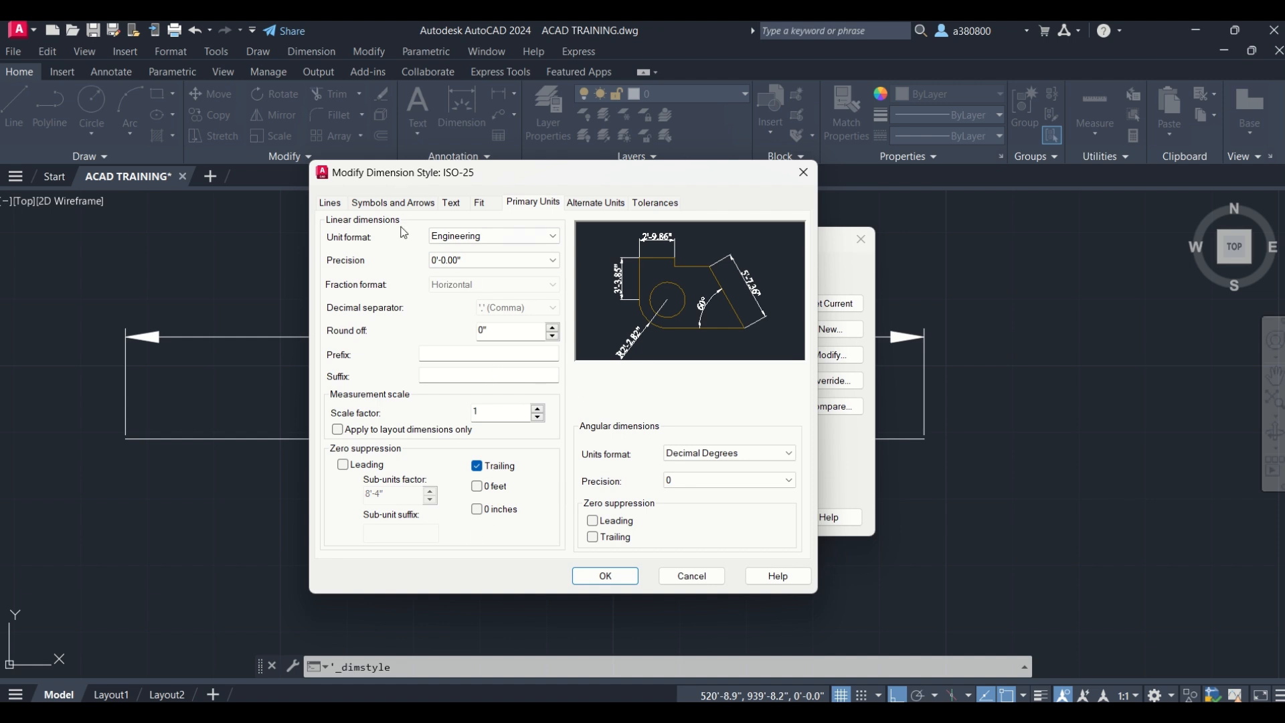
pyautogui.click(402, 203)
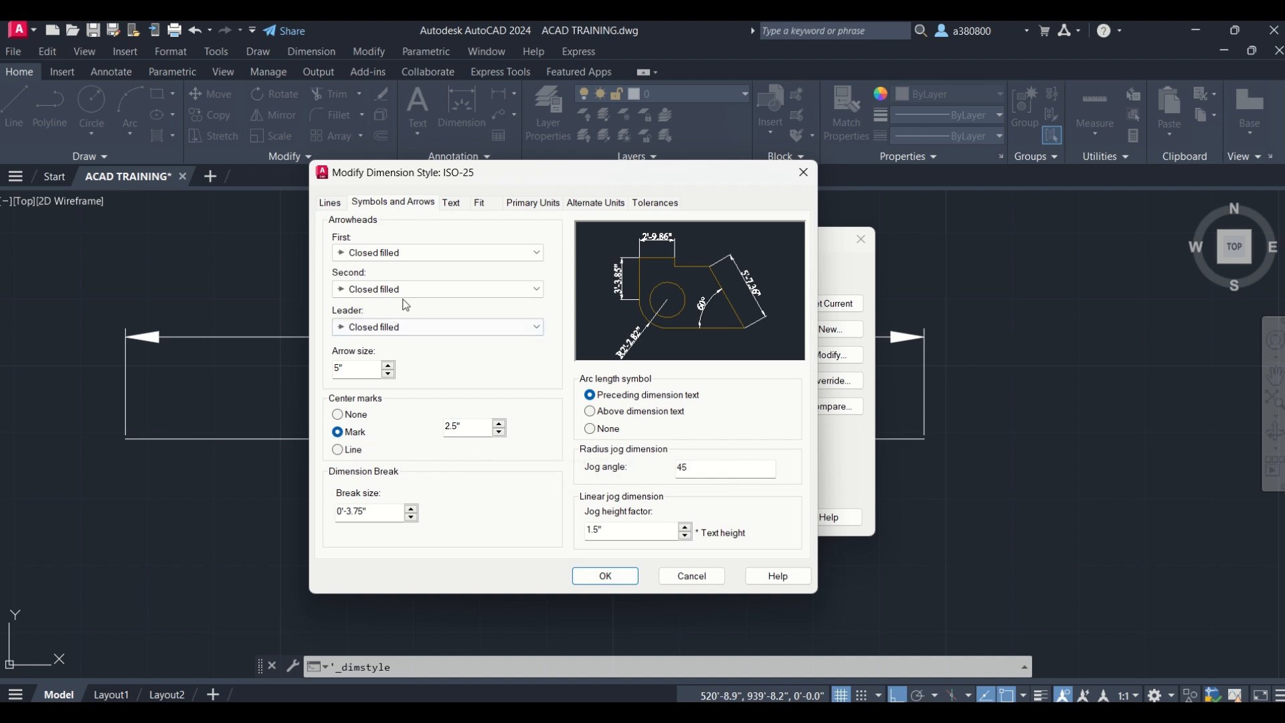
pyautogui.click(332, 202)
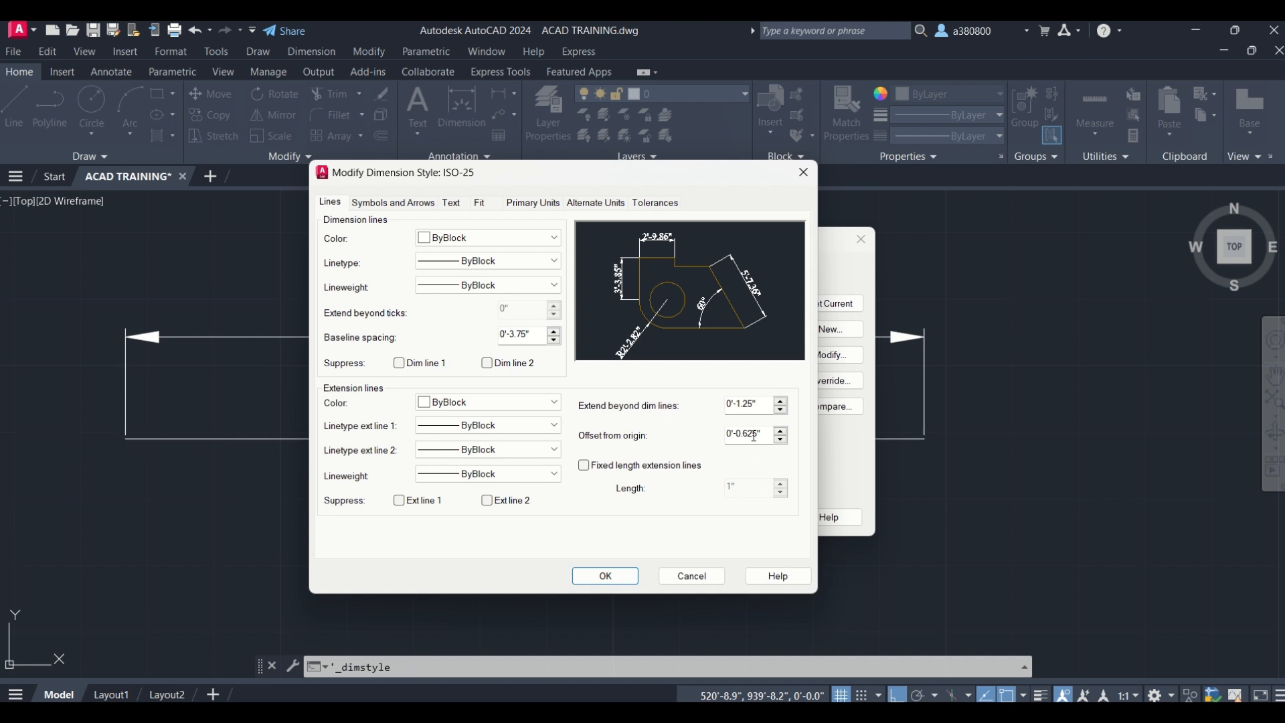
pyautogui.doubleClick(766, 435)
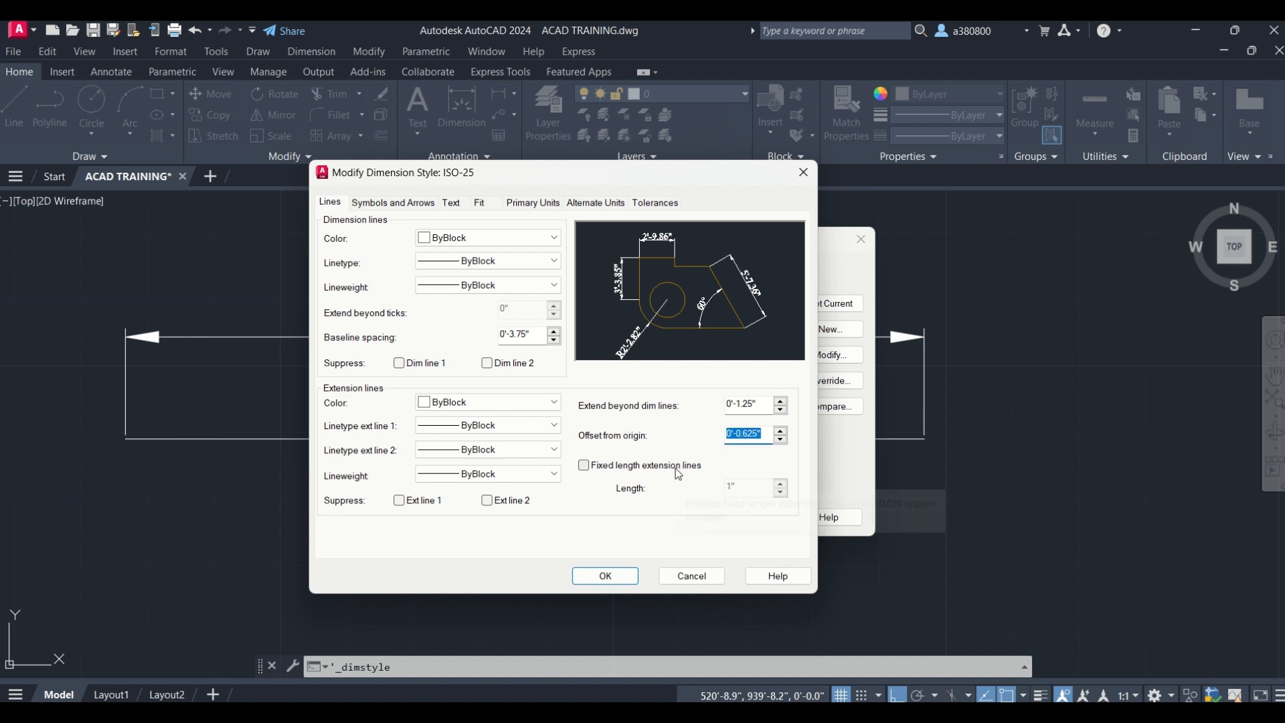
pyautogui.write('3"')
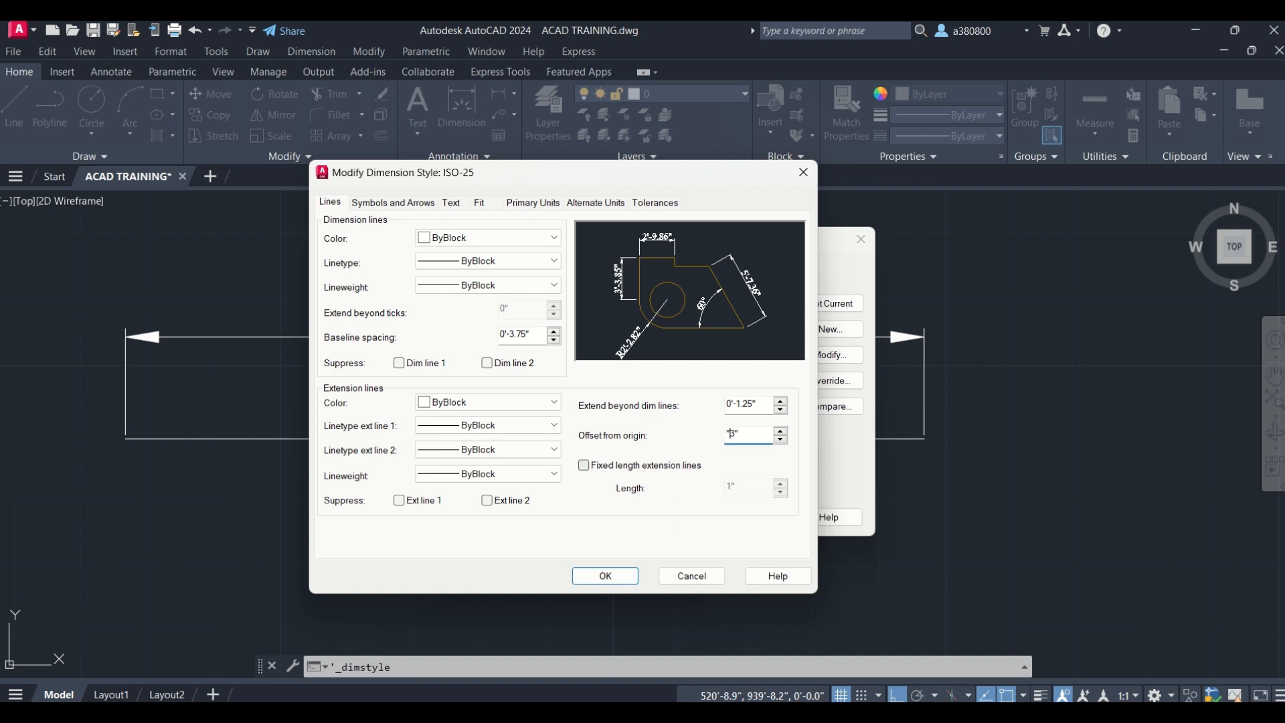
pyautogui.click(617, 581)
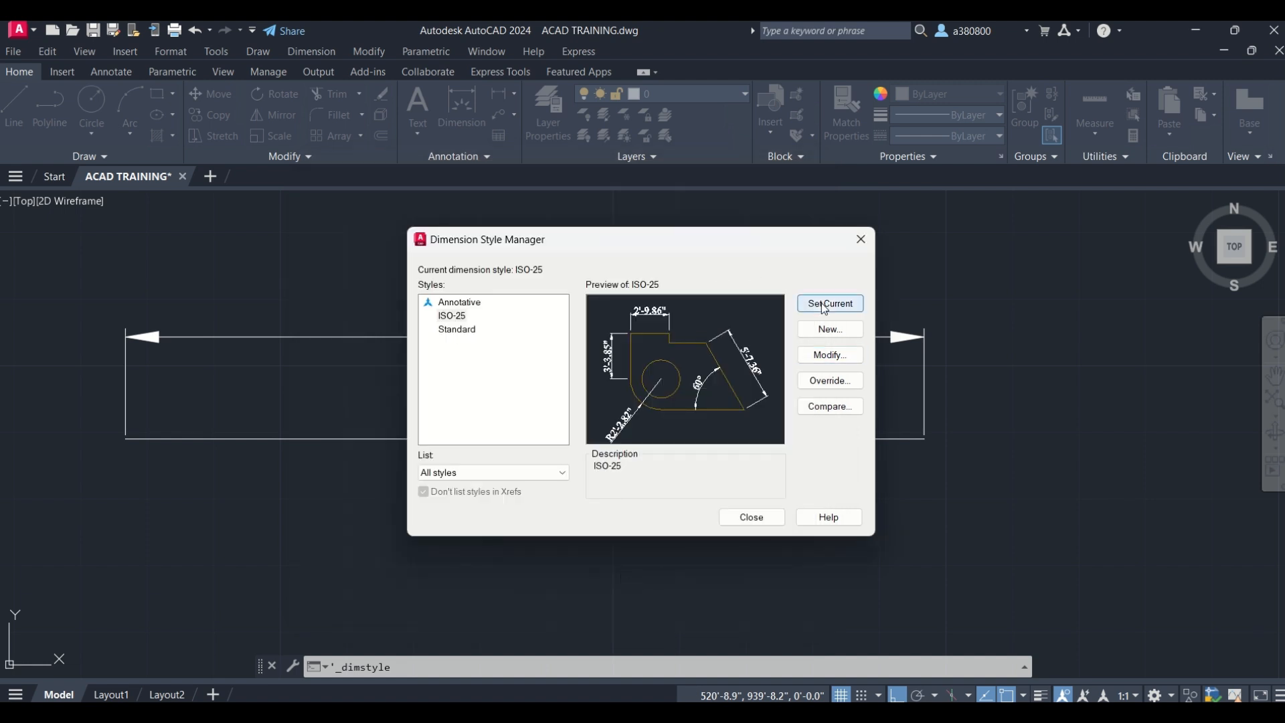
pyautogui.click(751, 517)
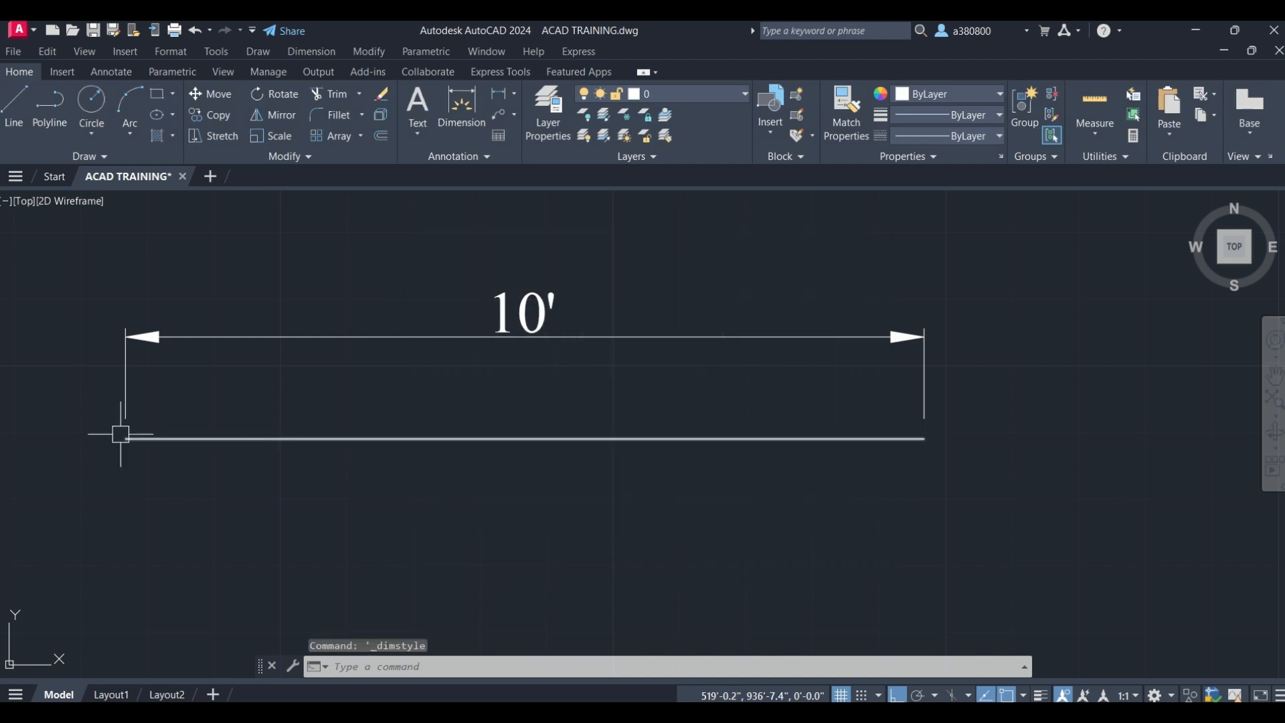
# Examine the gap between the dimension's extension lines and the endpoints of the horizontal line.
pyautogui.scroll(5, 107, 432)
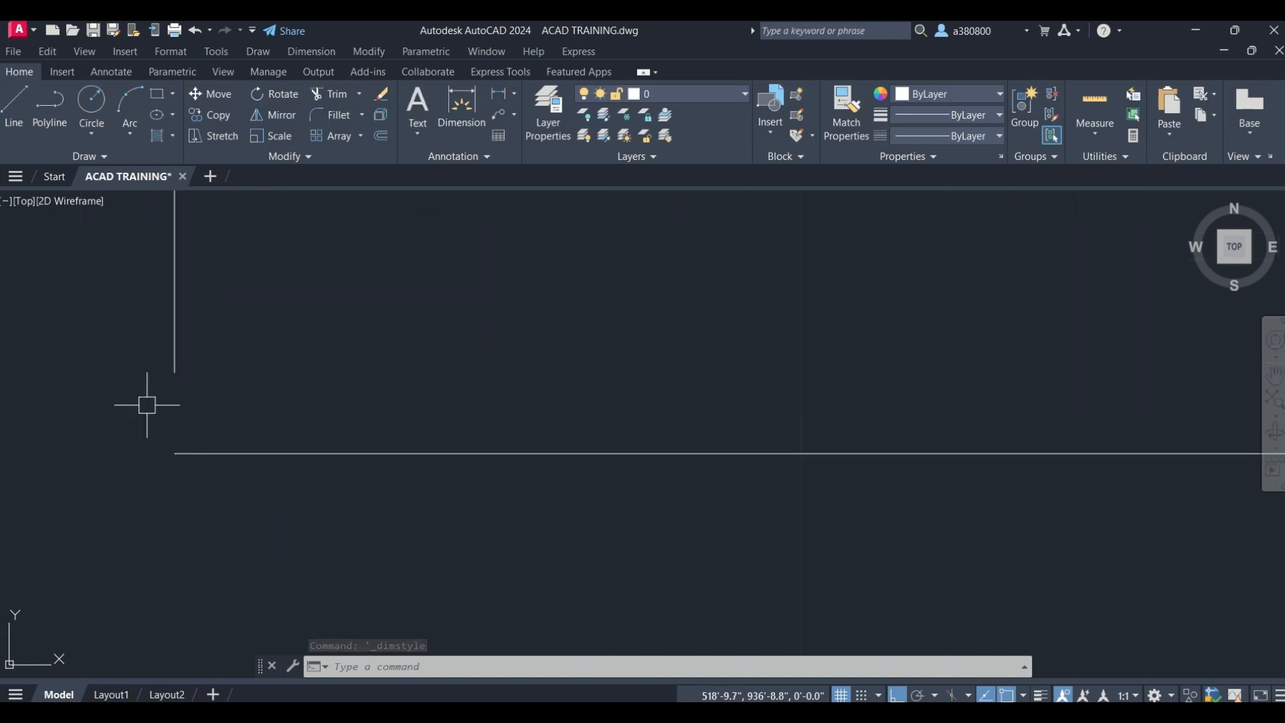
pyautogui.scroll(-3, 147, 404)
pyautogui.scroll(-2, 128, 444)
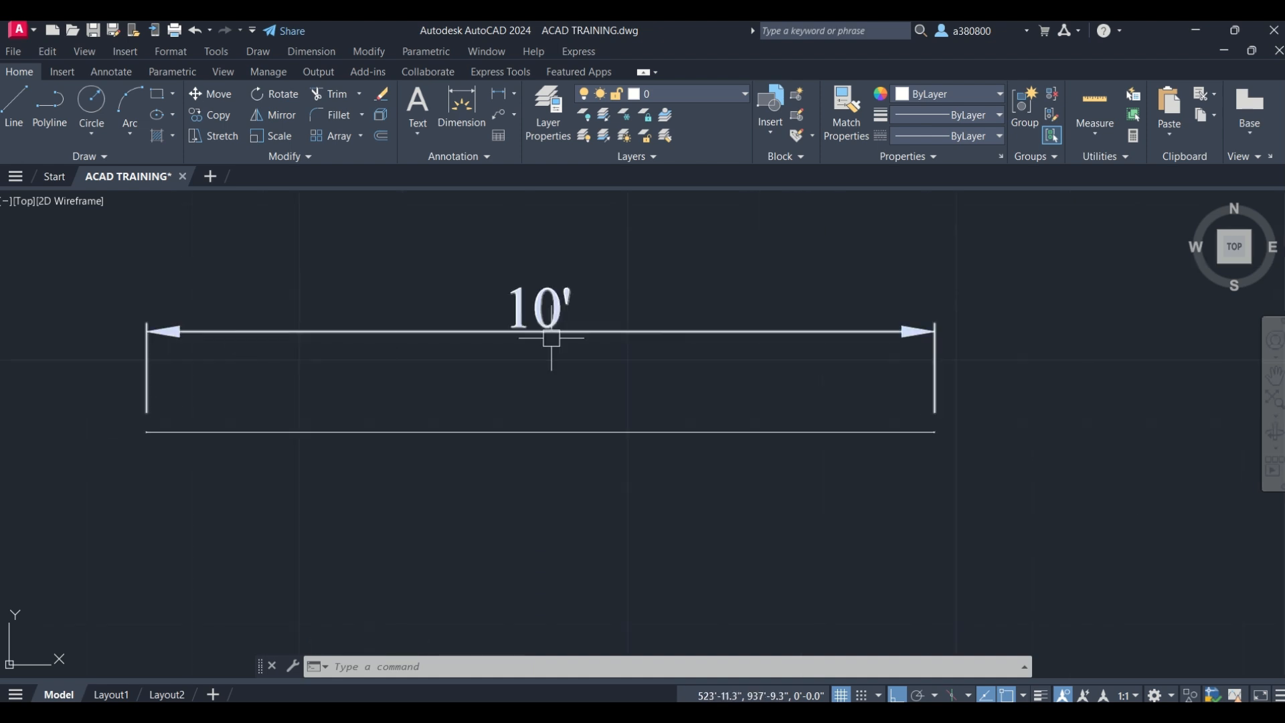
pyautogui.click(613, 333)
pyautogui.click(194, 379)
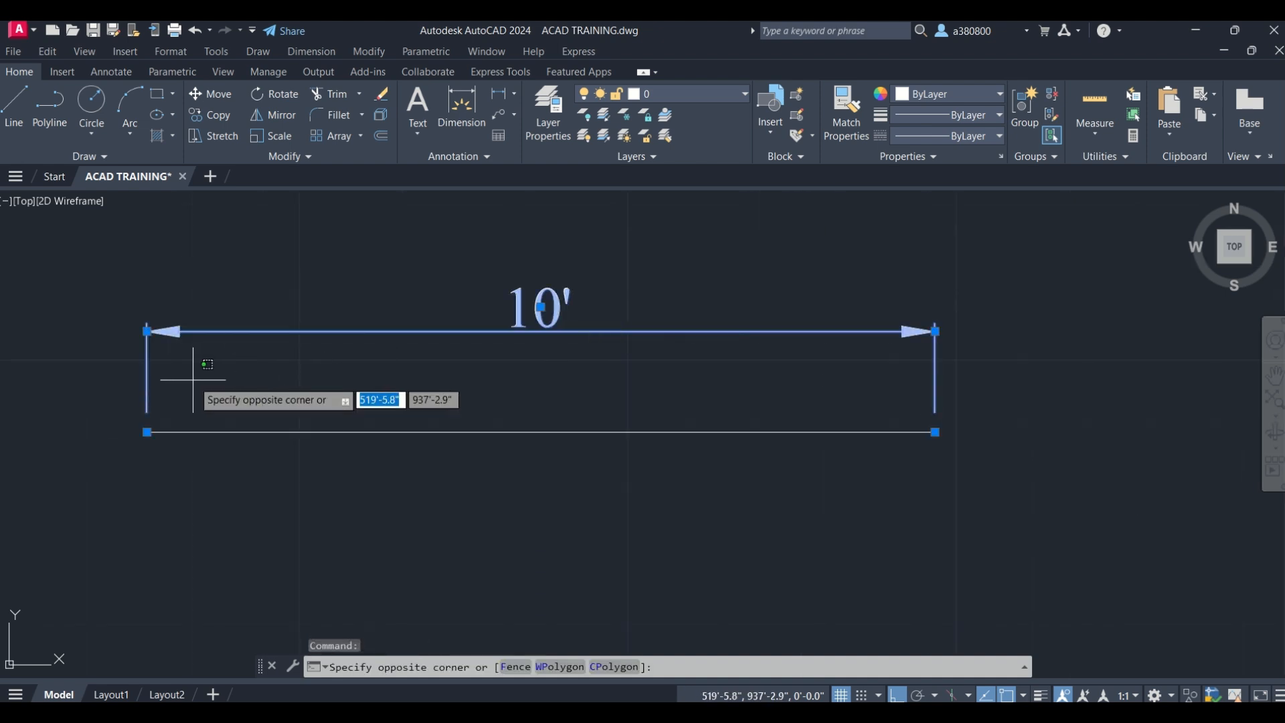
pyautogui.press('Escape')
pyautogui.press('Escape')
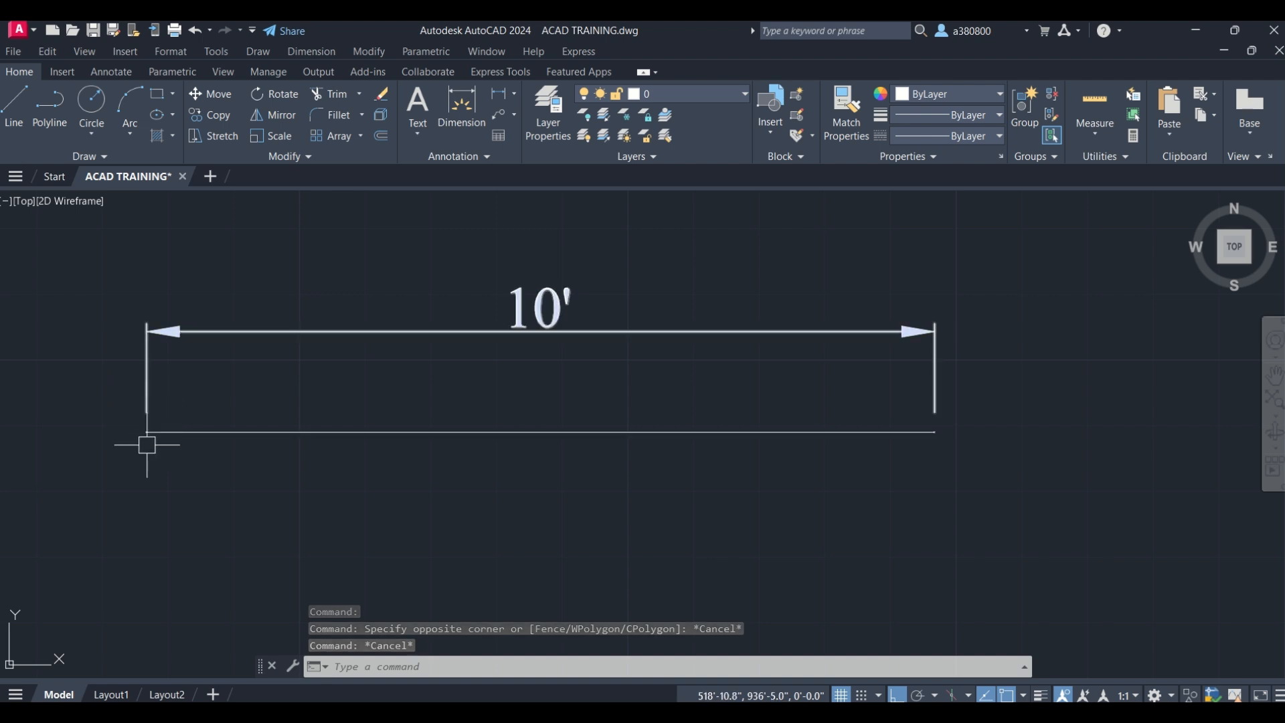
pyautogui.scroll(-2, 883, 281)
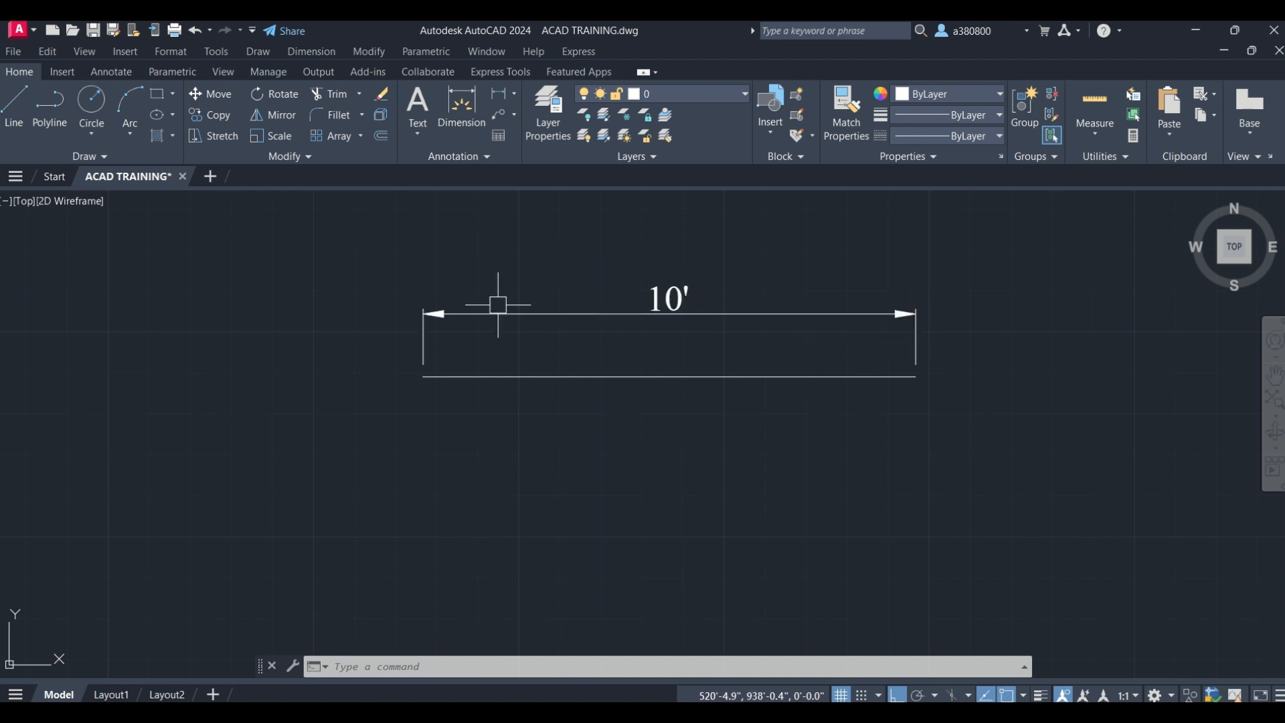
# Offset the horizontal line 9" downward.
pyautogui.write('o')
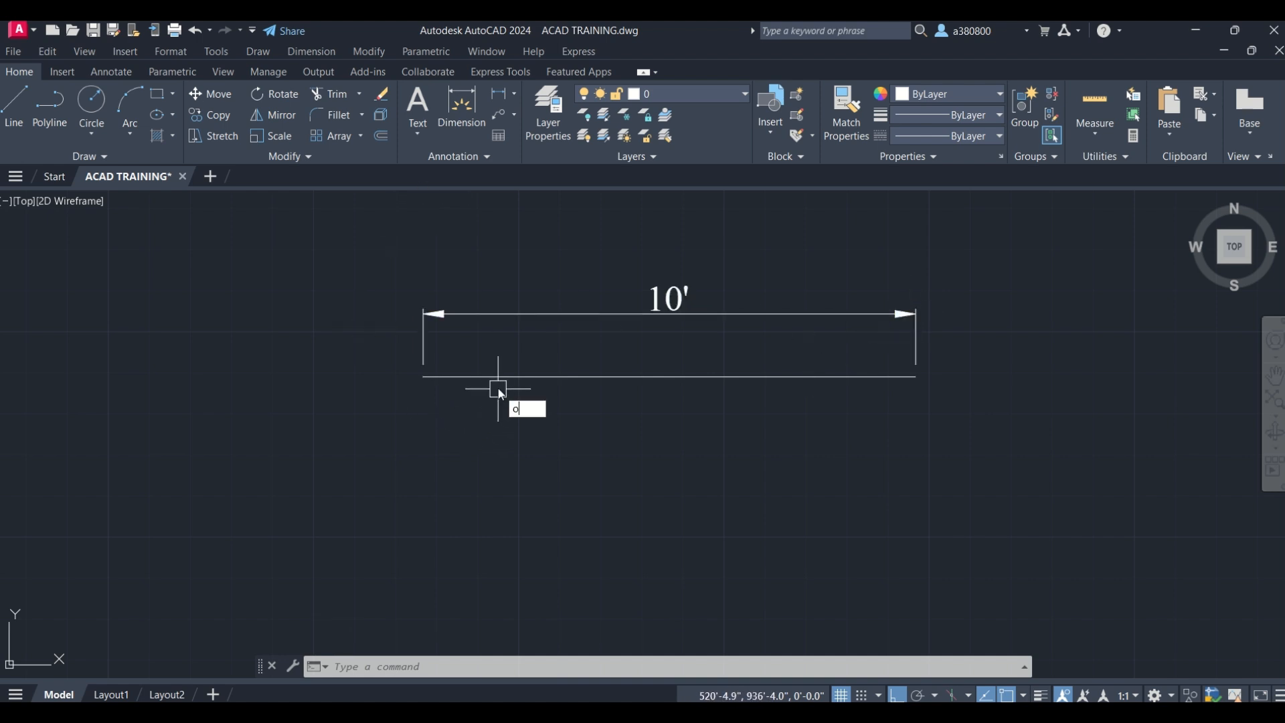
pyautogui.press('Return')
pyautogui.write('9')
pyautogui.press('Return')
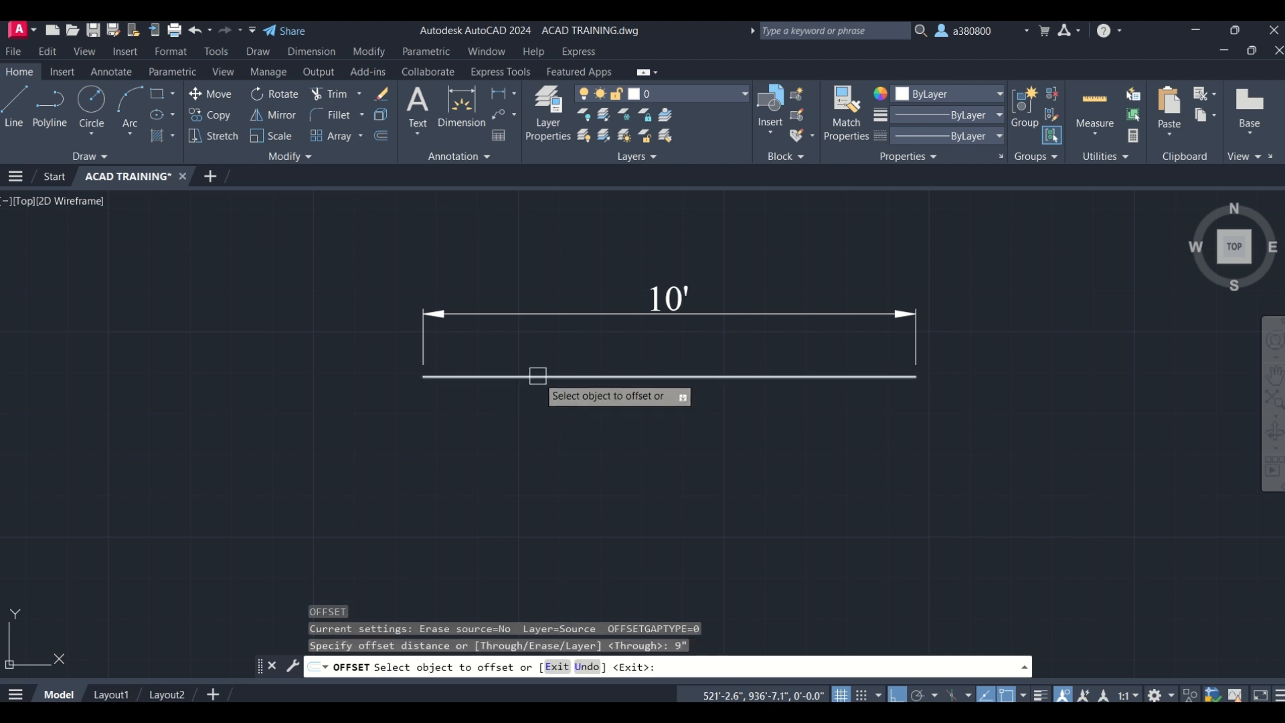
pyautogui.click(524, 377)
pyautogui.click(539, 431)
pyautogui.press('Escape')
pyautogui.press('Escape')
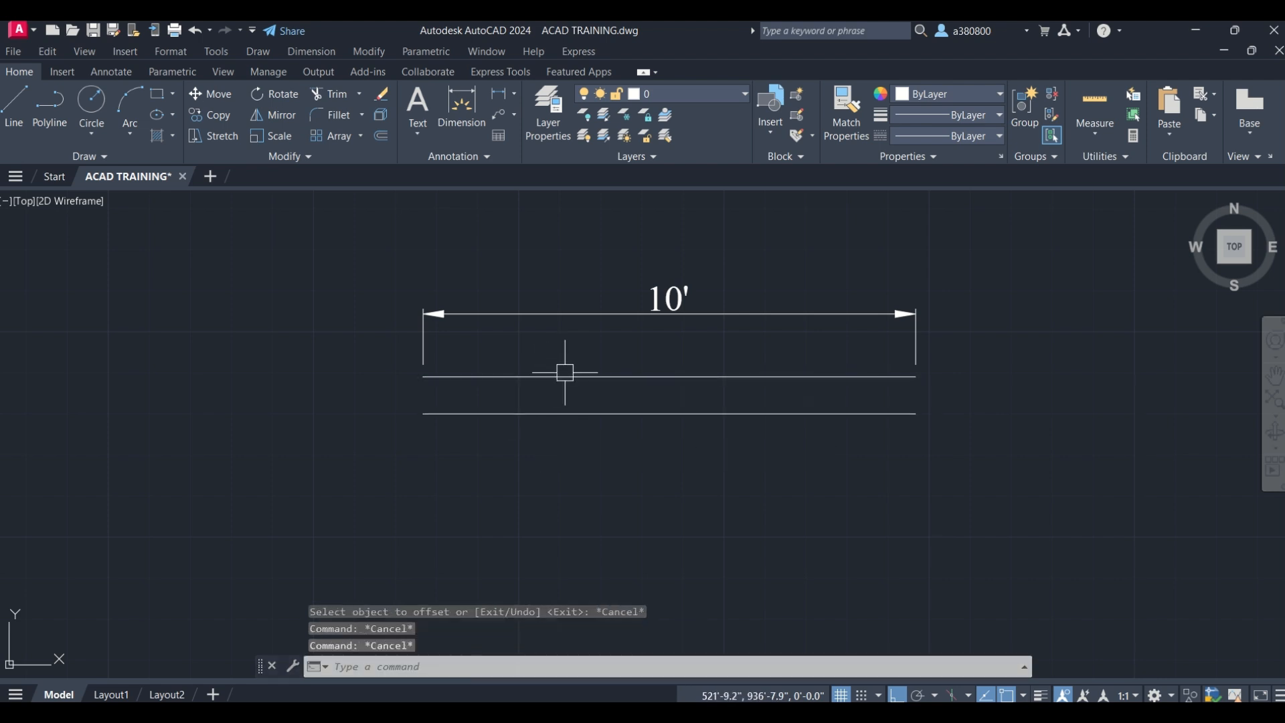
# Add a vertical linear dimension for the spacing between the two parallel lines, placed near their right ends.
pyautogui.click(312, 51)
pyautogui.click(335, 96)
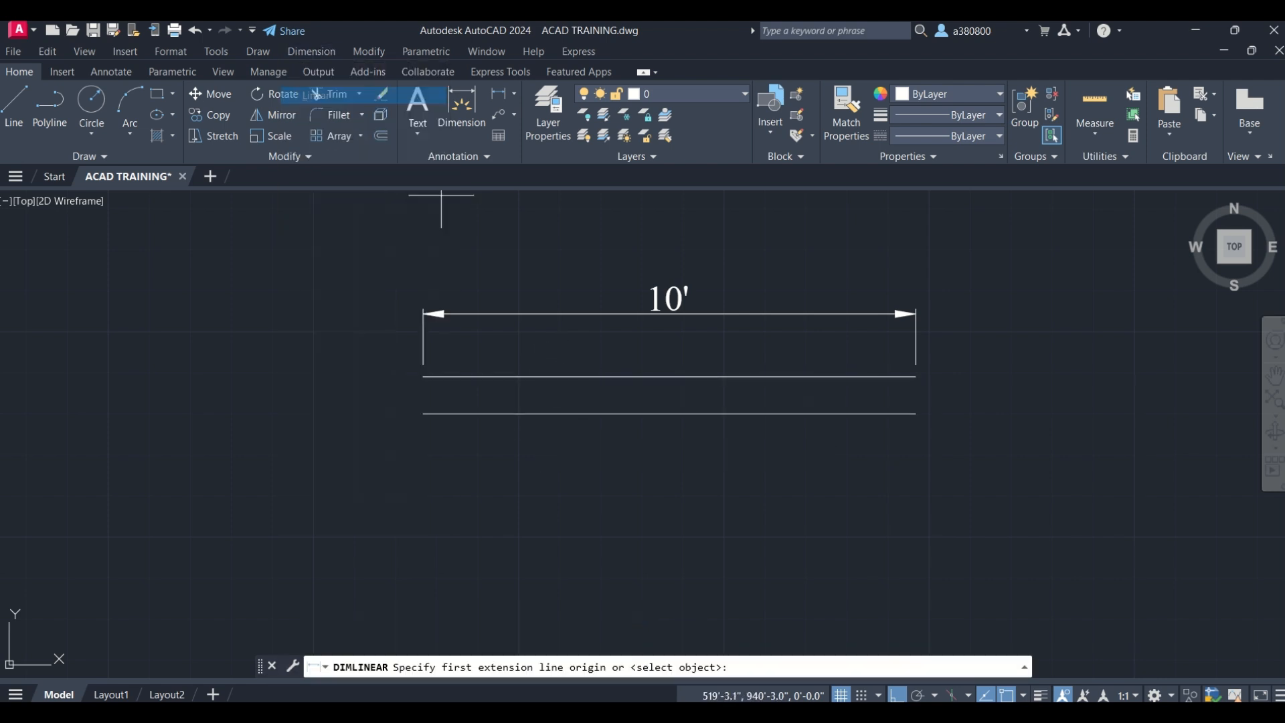
pyautogui.click(697, 378)
pyautogui.click(696, 413)
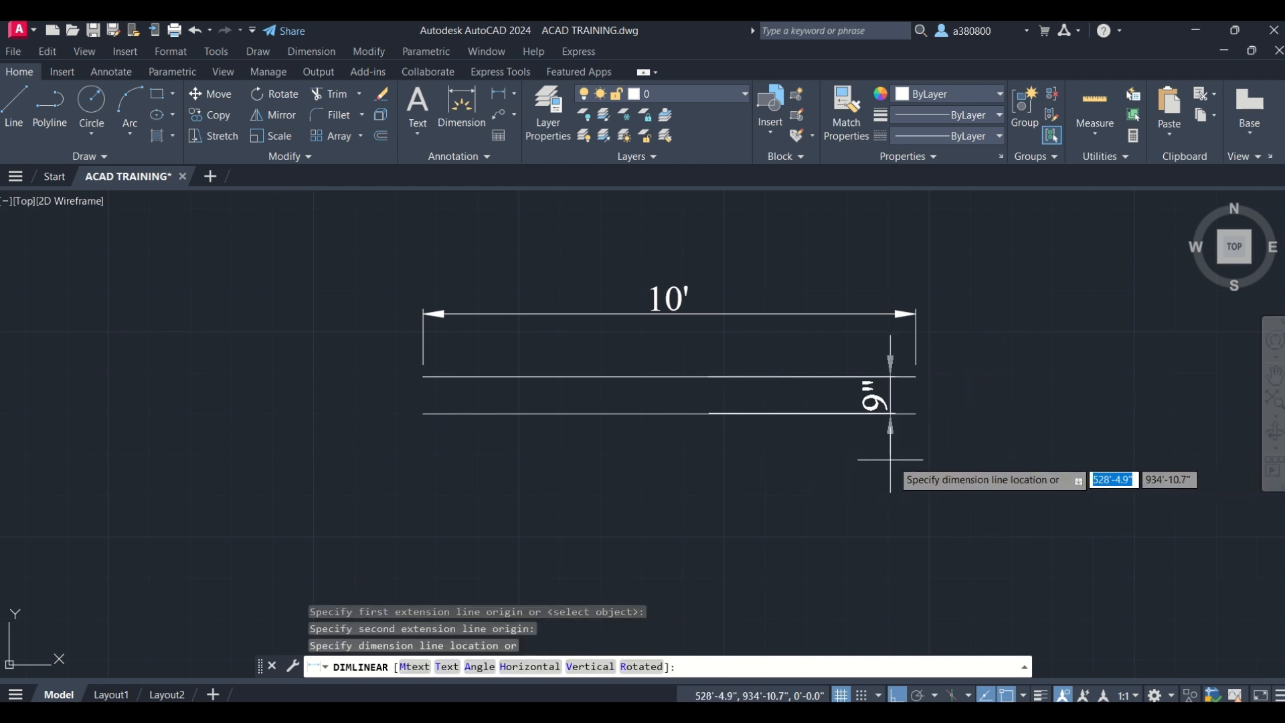
pyautogui.click(844, 462)
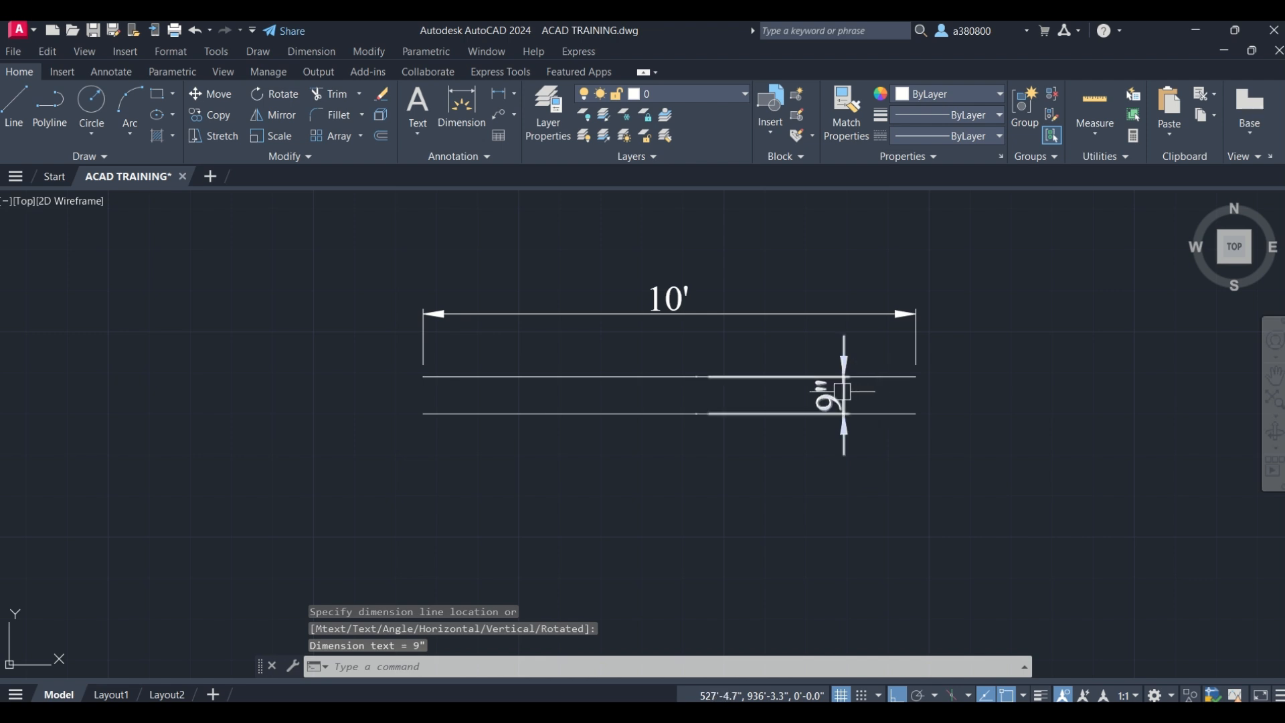
pyautogui.scroll(5, 837, 391)
pyautogui.scroll(-5, 637, 430)
pyautogui.scroll(-2, 637, 430)
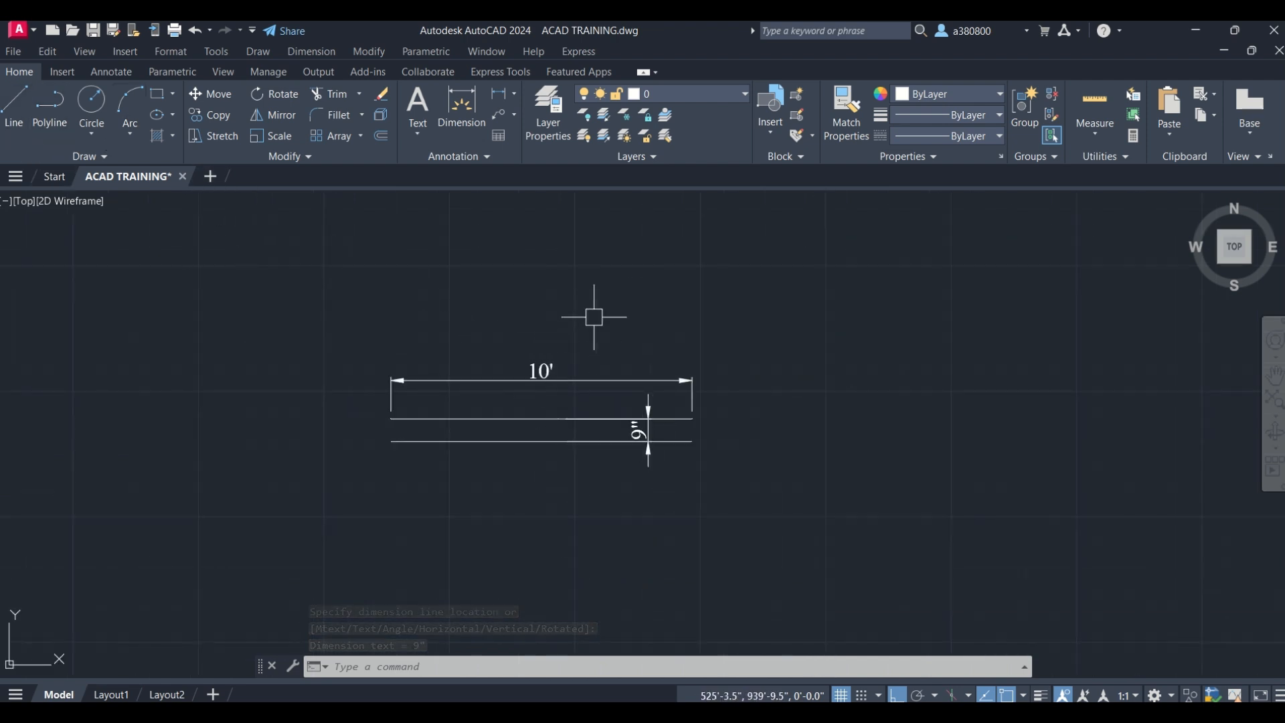
pyautogui.scroll(-2, 607, 311)
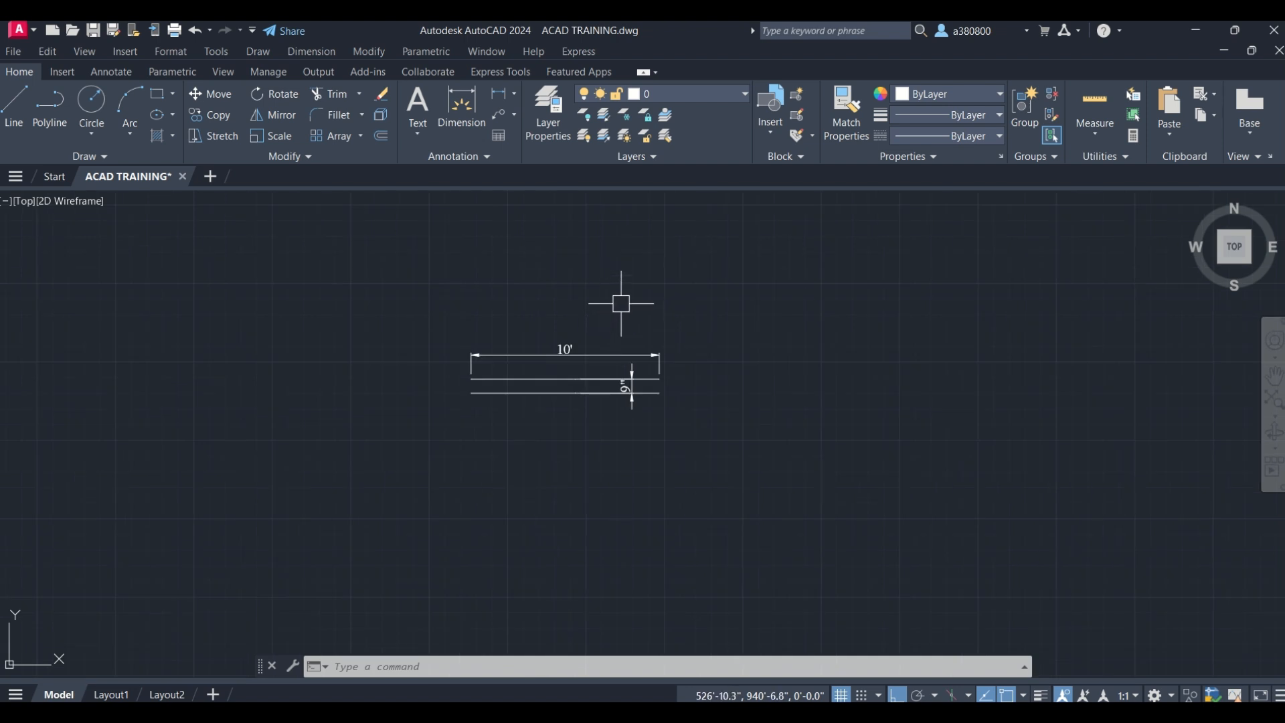
pyautogui.click(573, 351)
pyautogui.press('Escape')
pyautogui.press('Escape')
pyautogui.press('Escape')
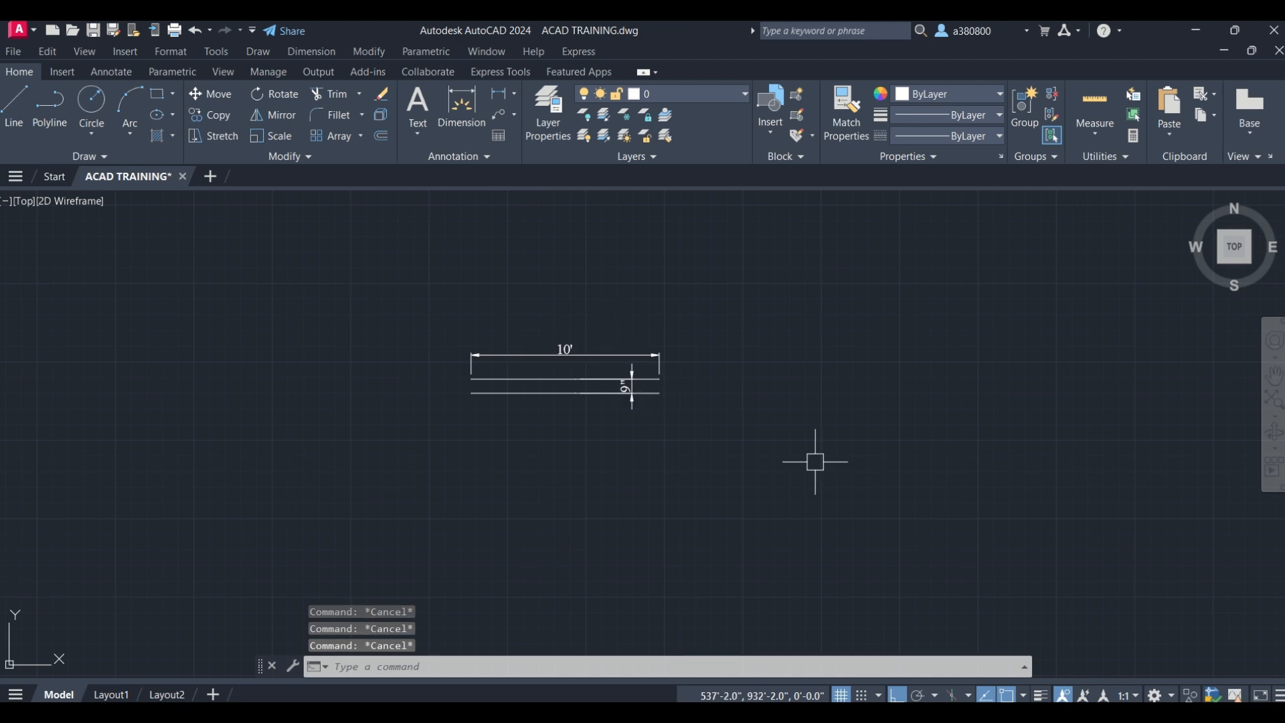
# Turn off every object snap mode in the Drafting Settings and accept the change.
pyautogui.rightClick(863, 696)
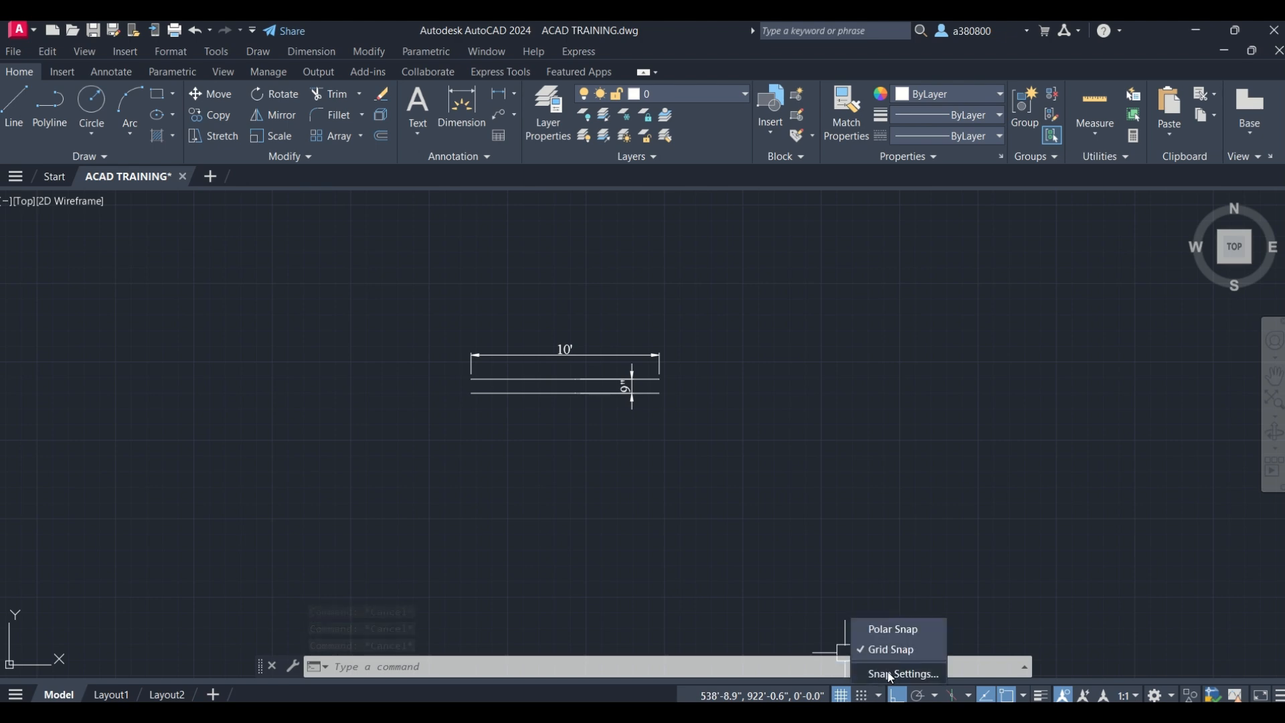
pyautogui.click(885, 674)
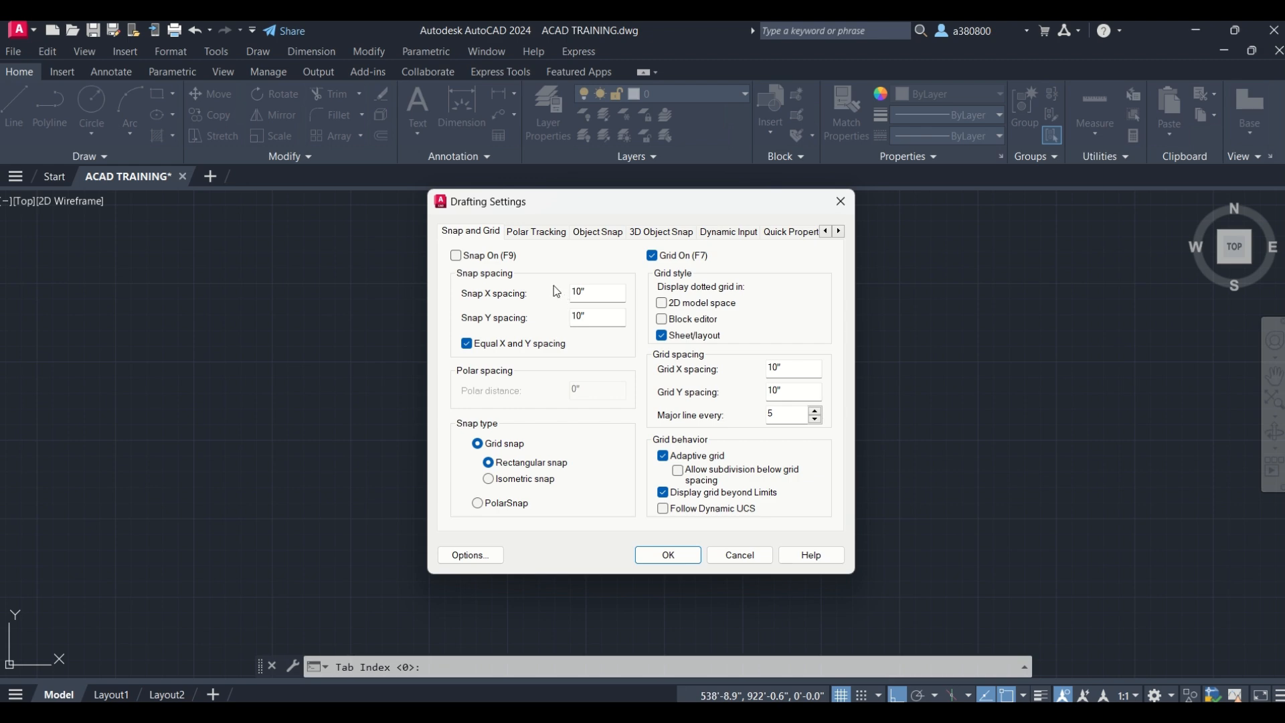
pyautogui.click(593, 232)
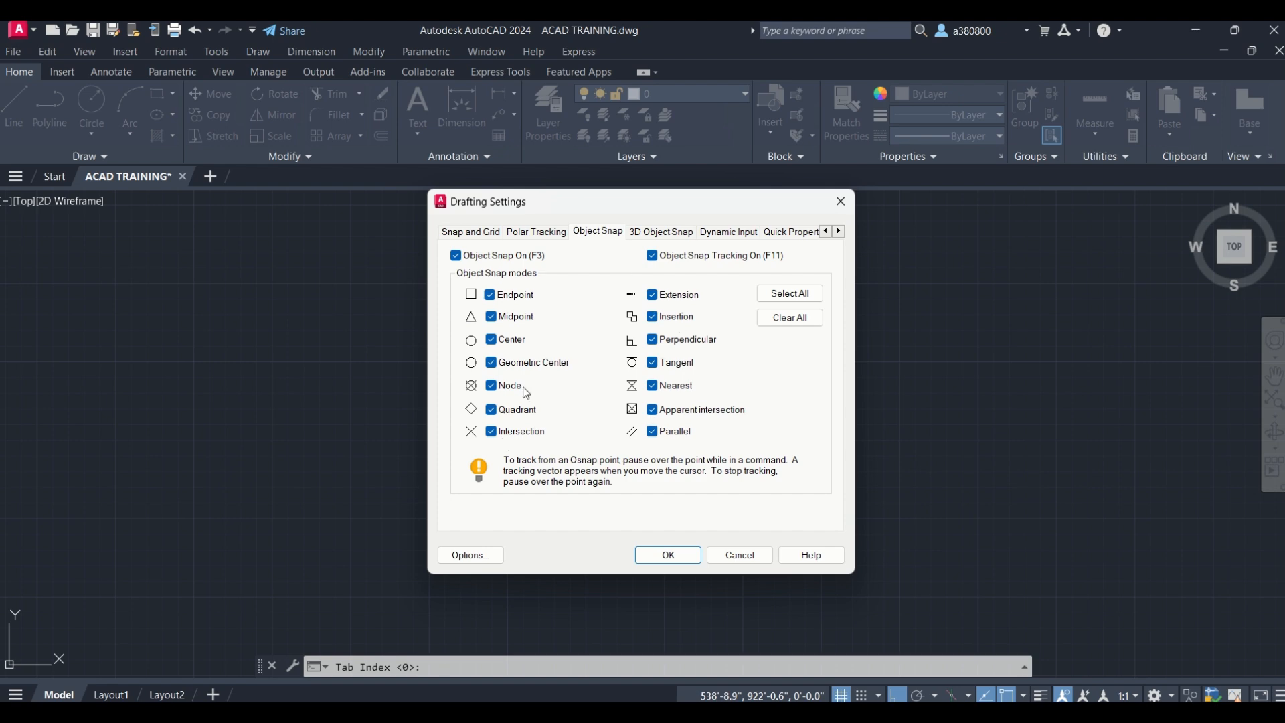
pyautogui.click(815, 298)
pyautogui.click(790, 318)
pyautogui.click(678, 557)
# Start the Line command and check whether the cursor snaps to the upper line's left endpoint.
pyautogui.scroll(4, 564, 328)
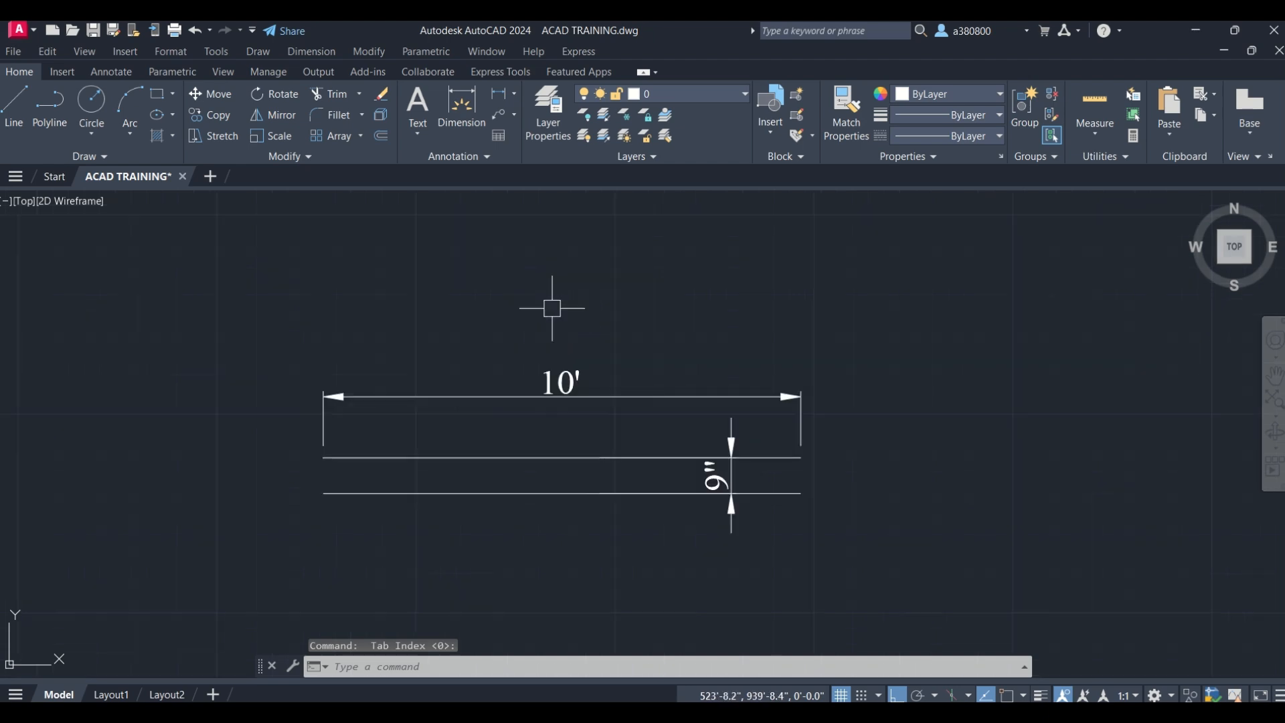
pyautogui.click(4, 112)
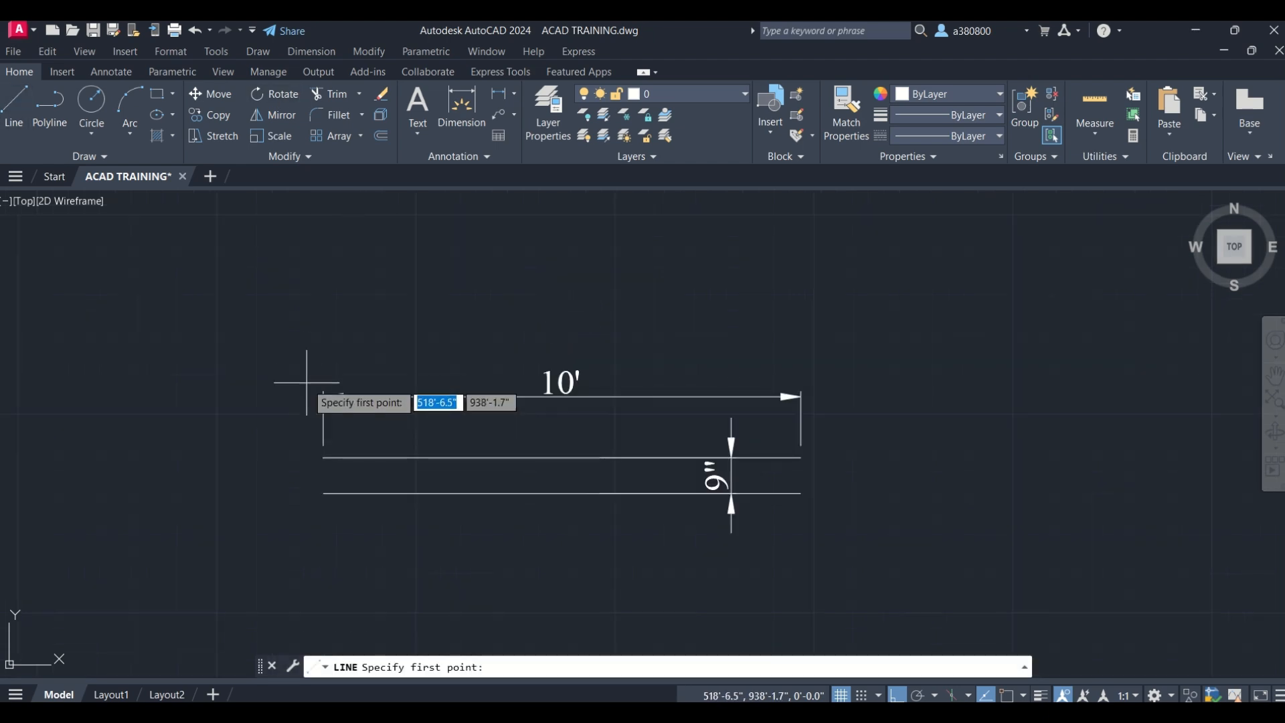
pyautogui.scroll(5, 327, 457)
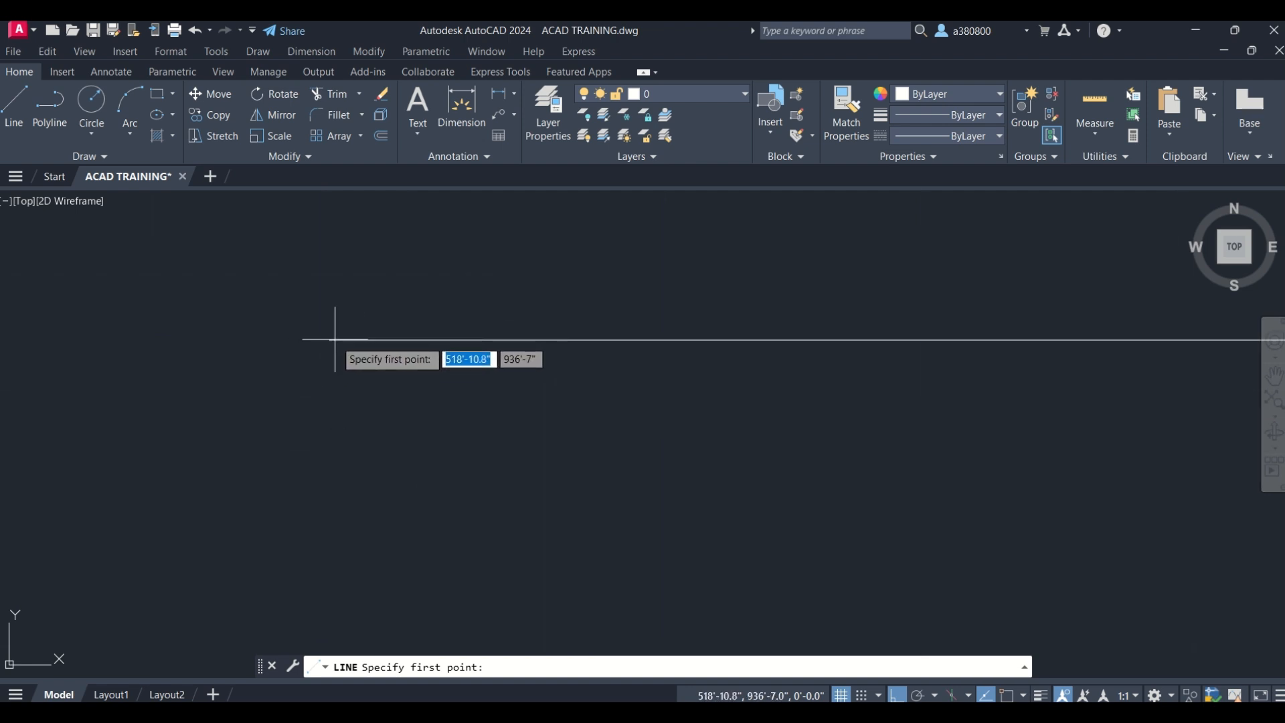
pyautogui.scroll(-3, 330, 346)
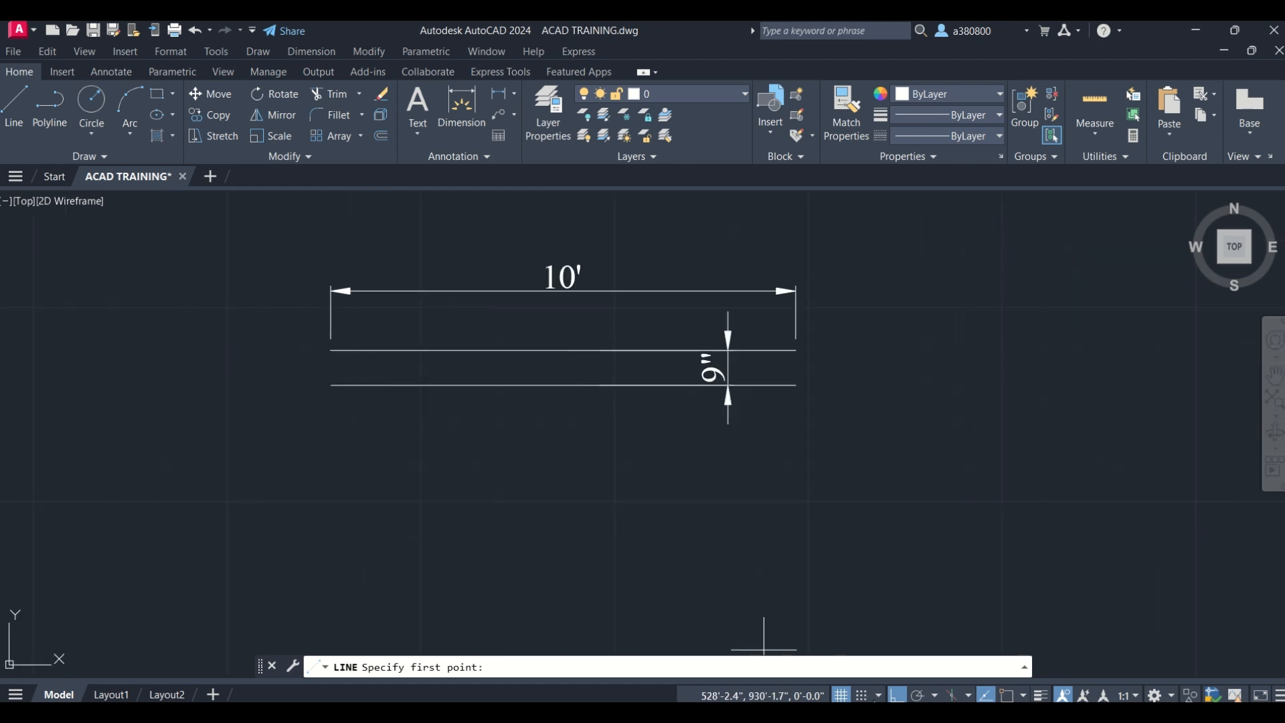
# Turn on every object snap mode in the Drafting Settings and accept the change.
pyautogui.click(877, 694)
pyautogui.click(903, 673)
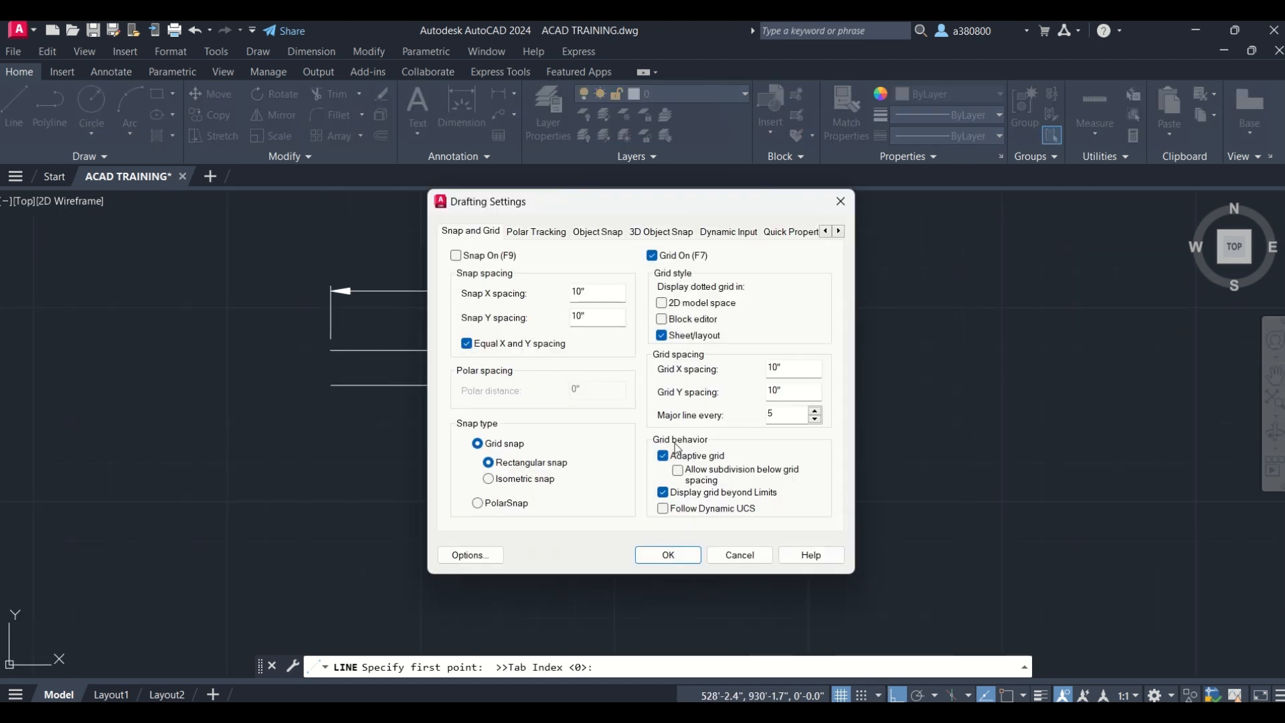
pyautogui.click(582, 233)
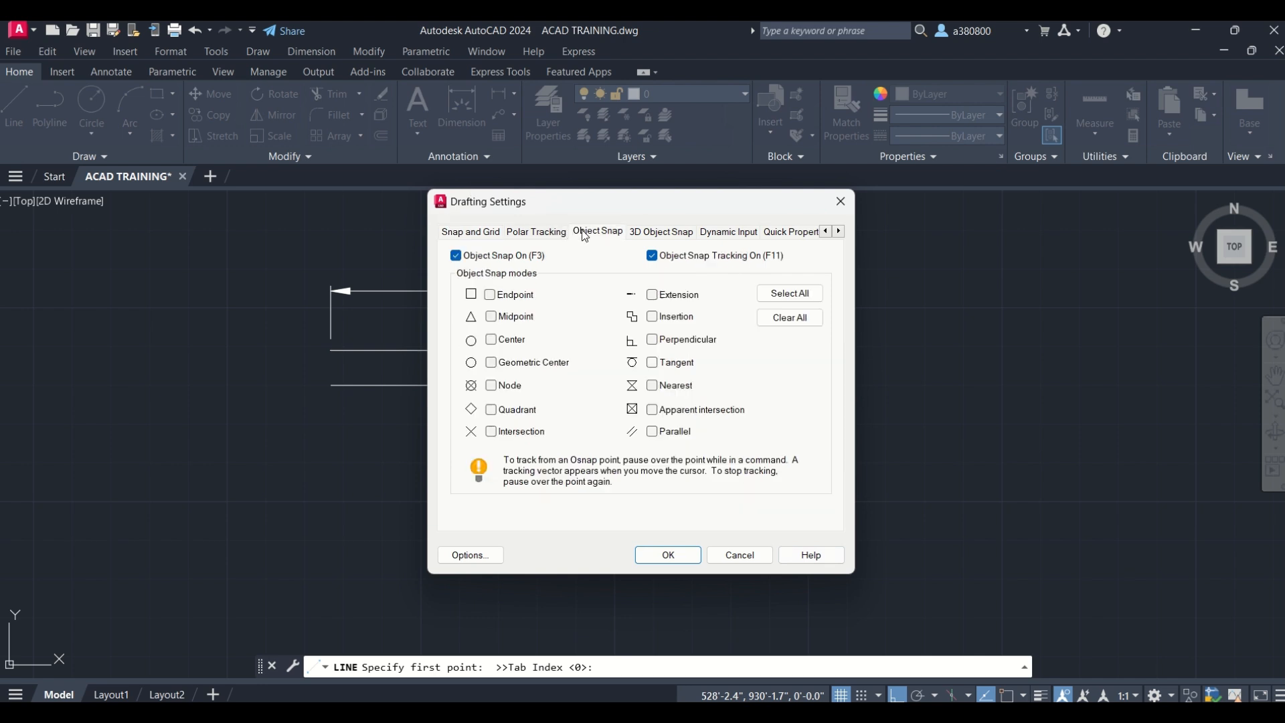
pyautogui.click(813, 295)
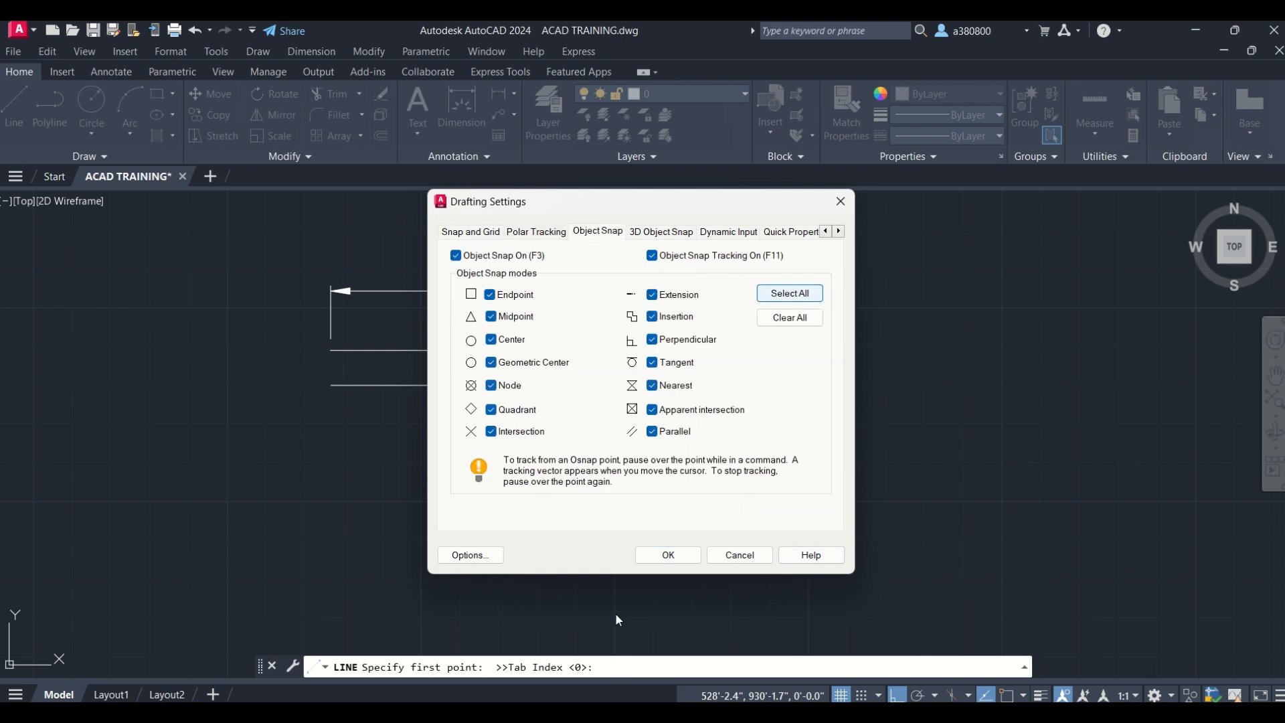
pyautogui.click(689, 560)
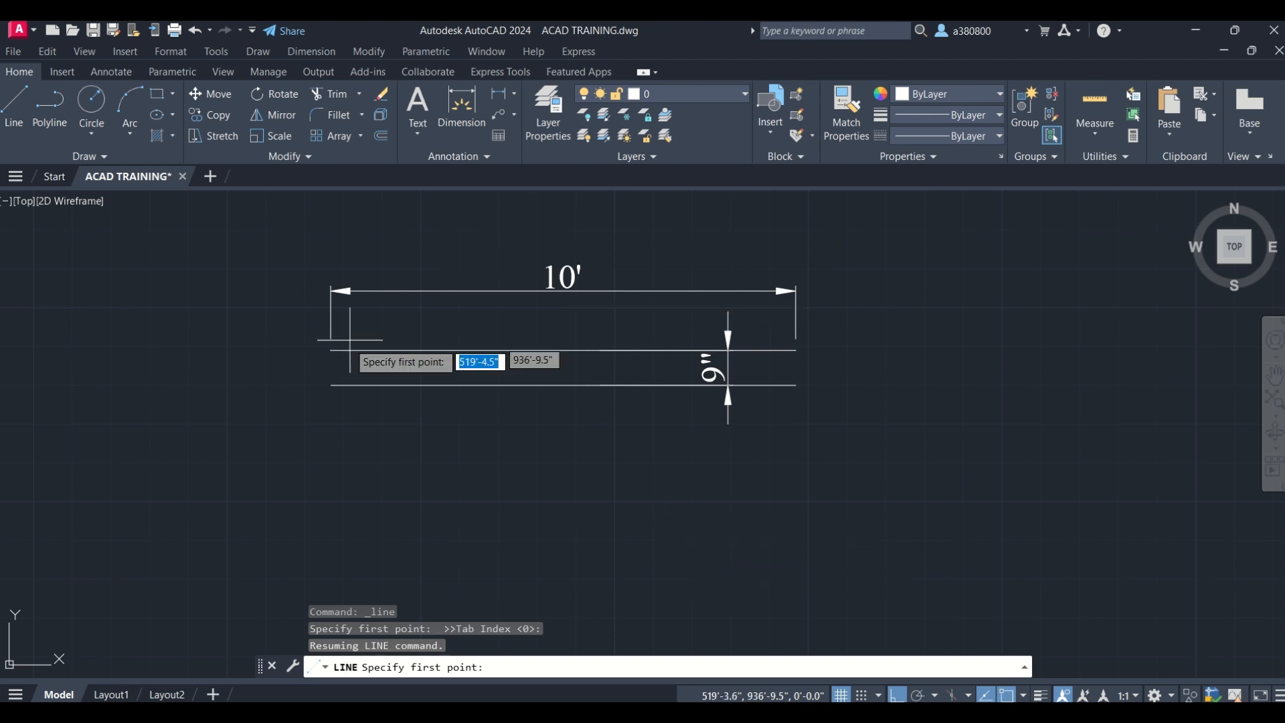
# With the Line command active, examine how the cursor snaps to points on the two lines and the 10' dimension.
pyautogui.scroll(5, 330, 385)
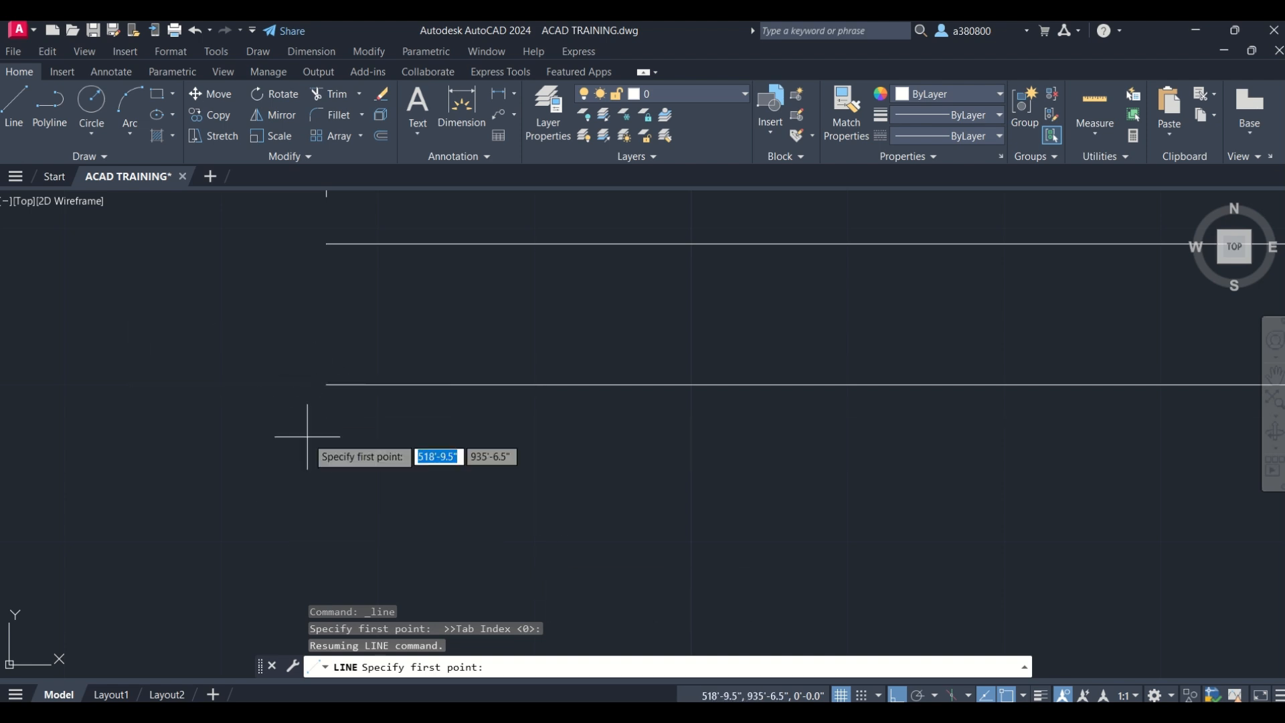
pyautogui.scroll(-1, 278, 402)
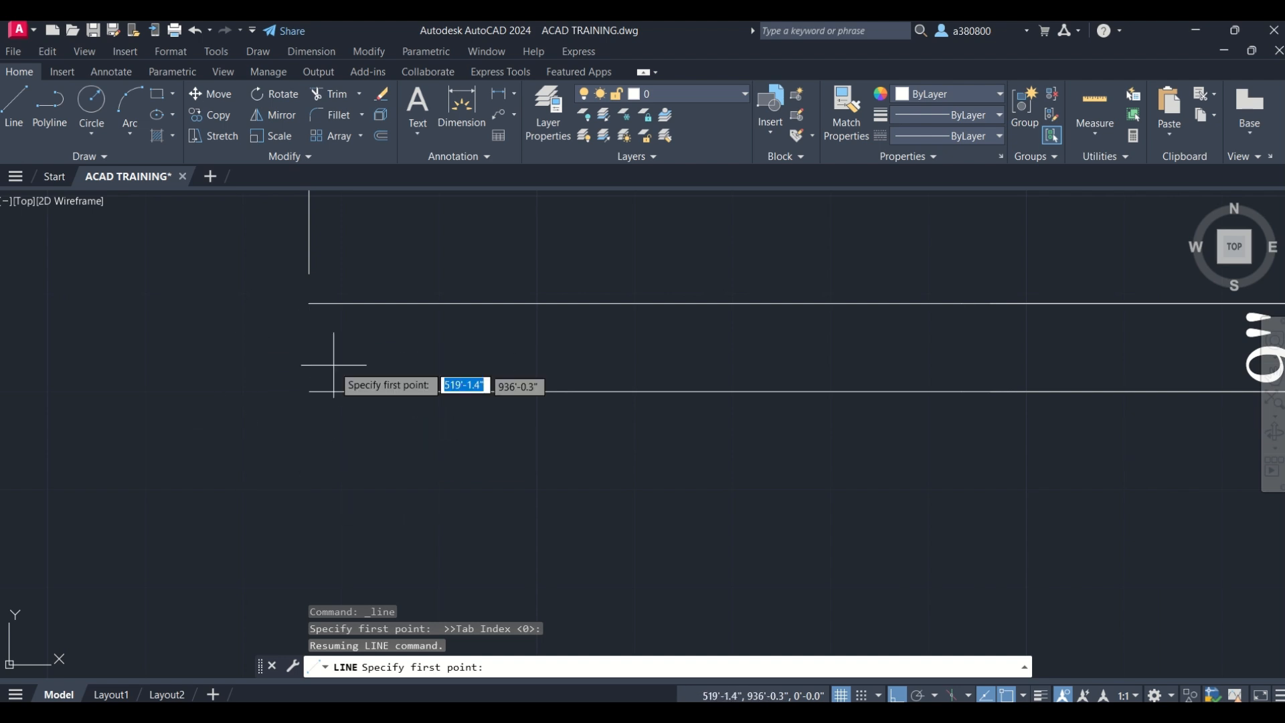
pyautogui.scroll(-3, 333, 473)
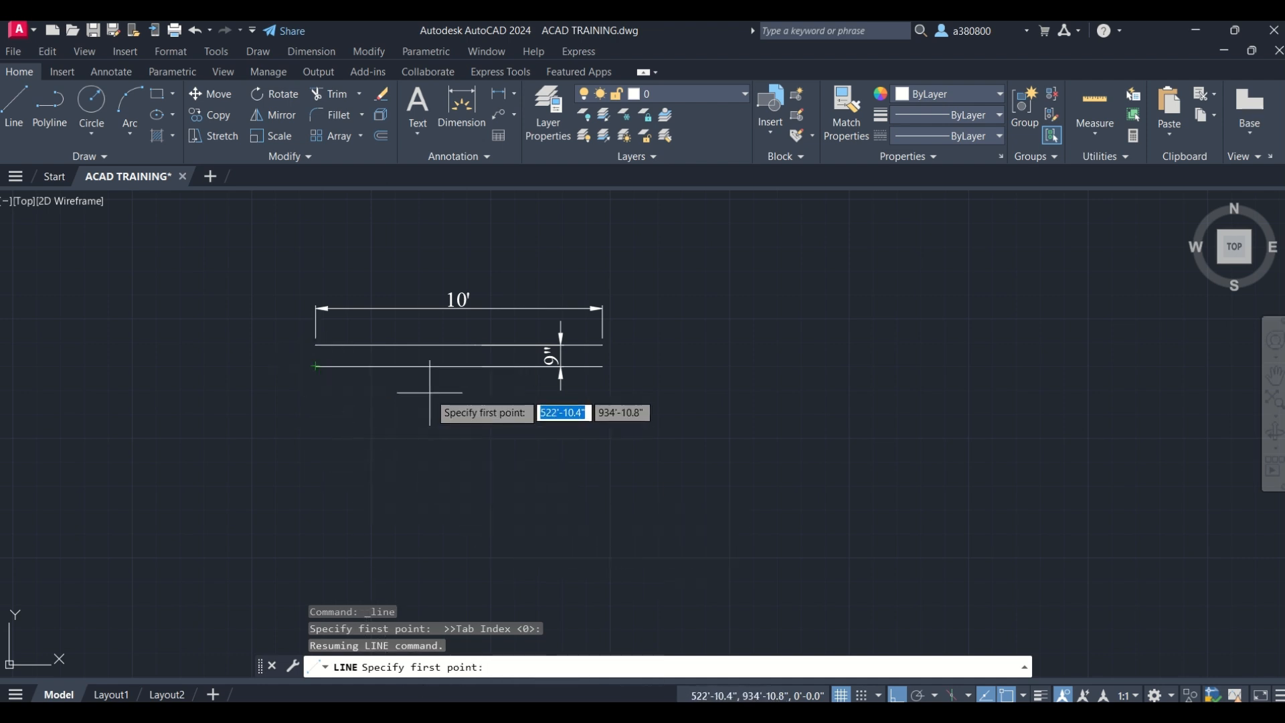
pyautogui.scroll(2, 282, 297)
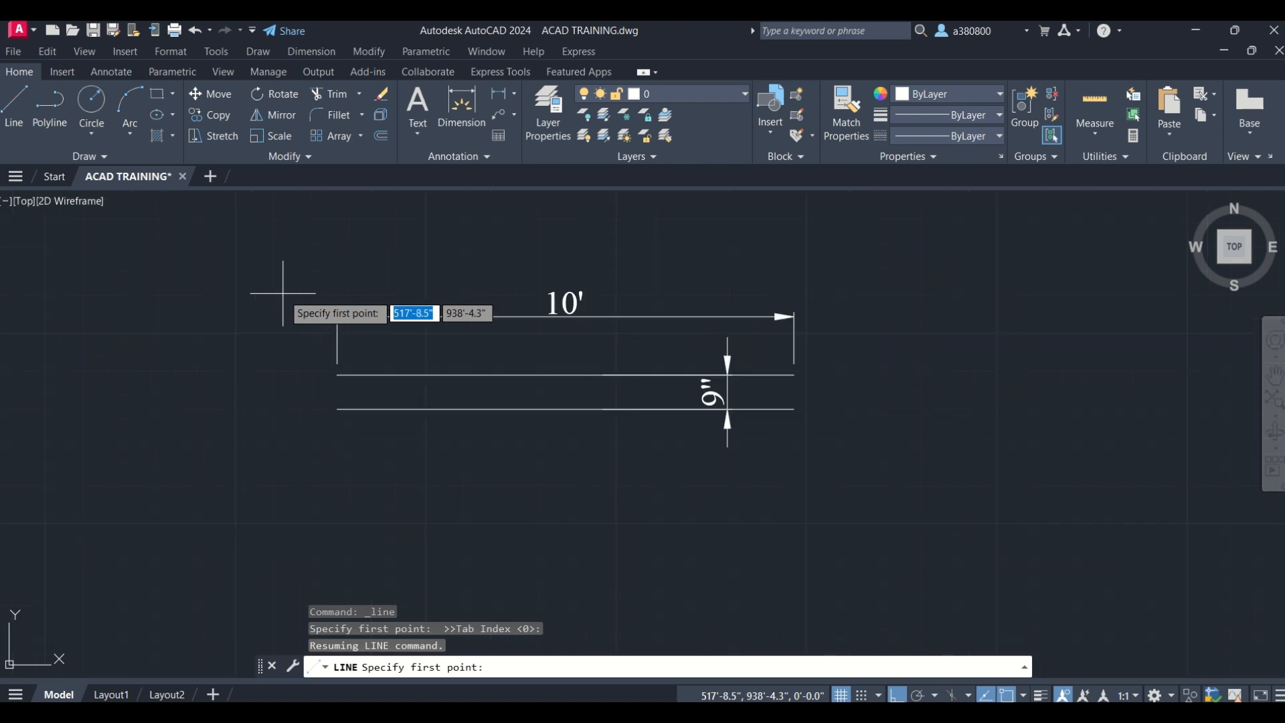
pyautogui.scroll(-4, 388, 288)
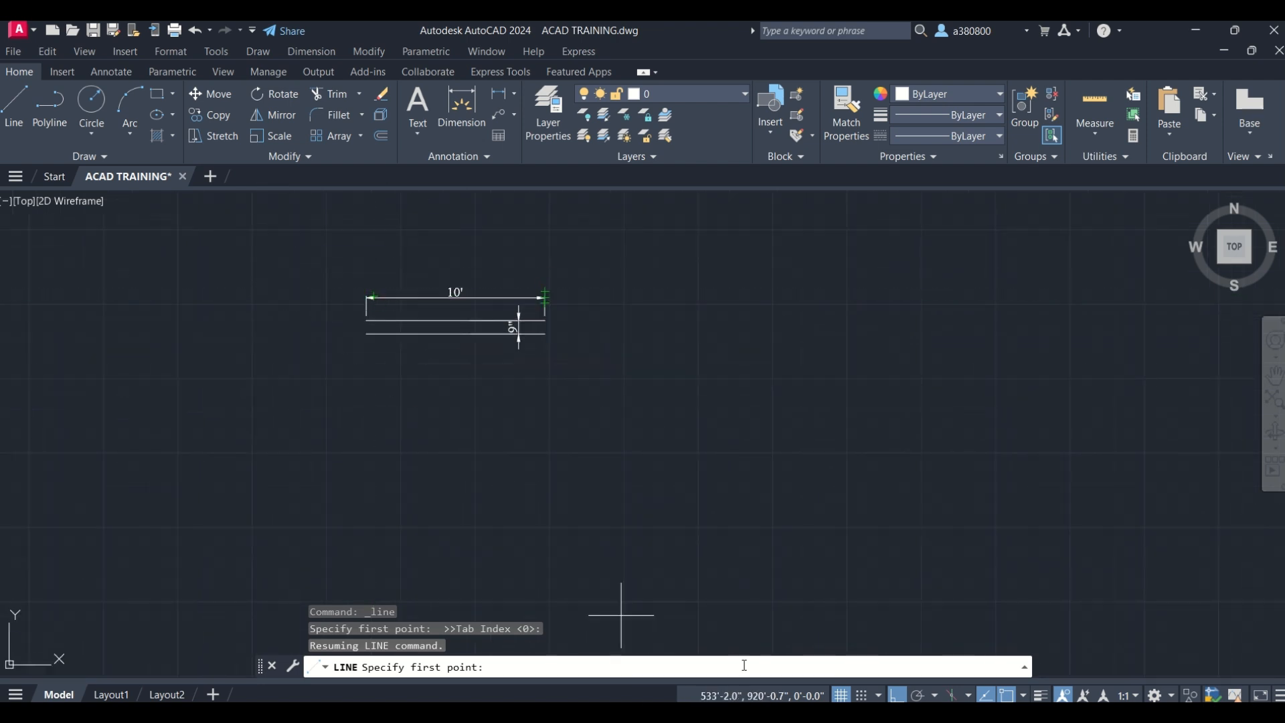
# Switch the drawing grid off and on again.
pyautogui.click(169, 49)
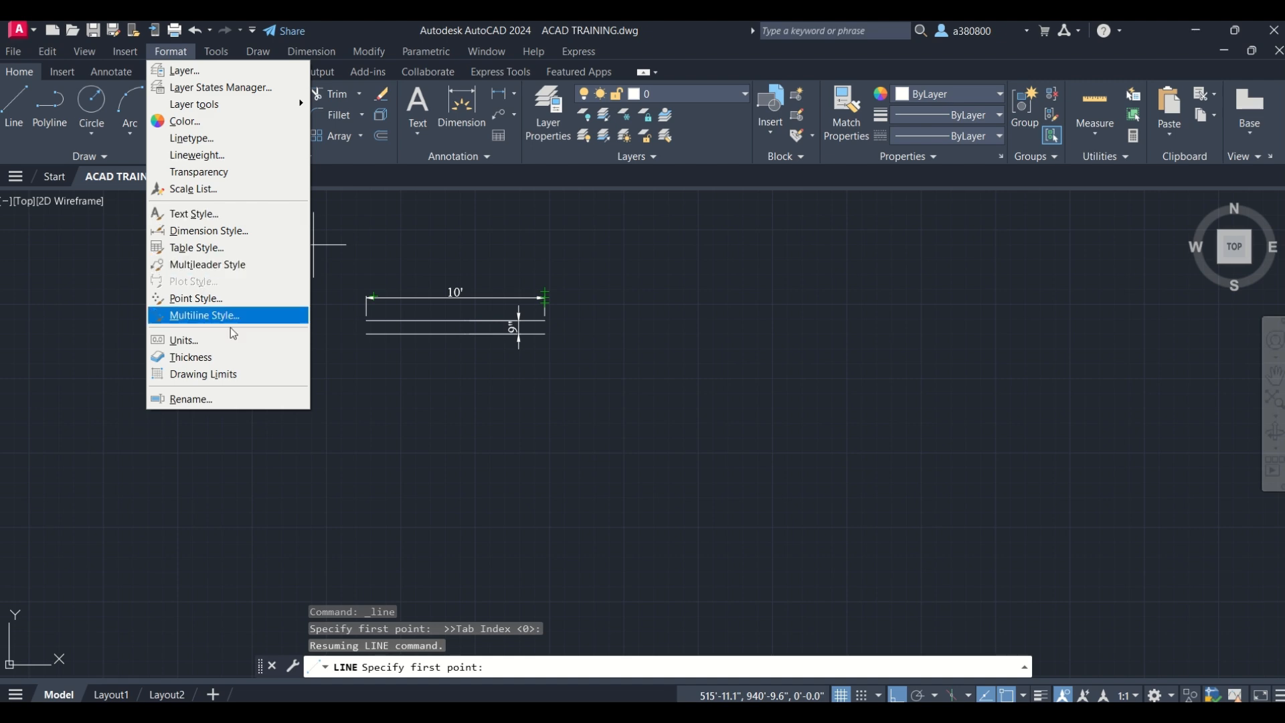
pyautogui.click(333, 45)
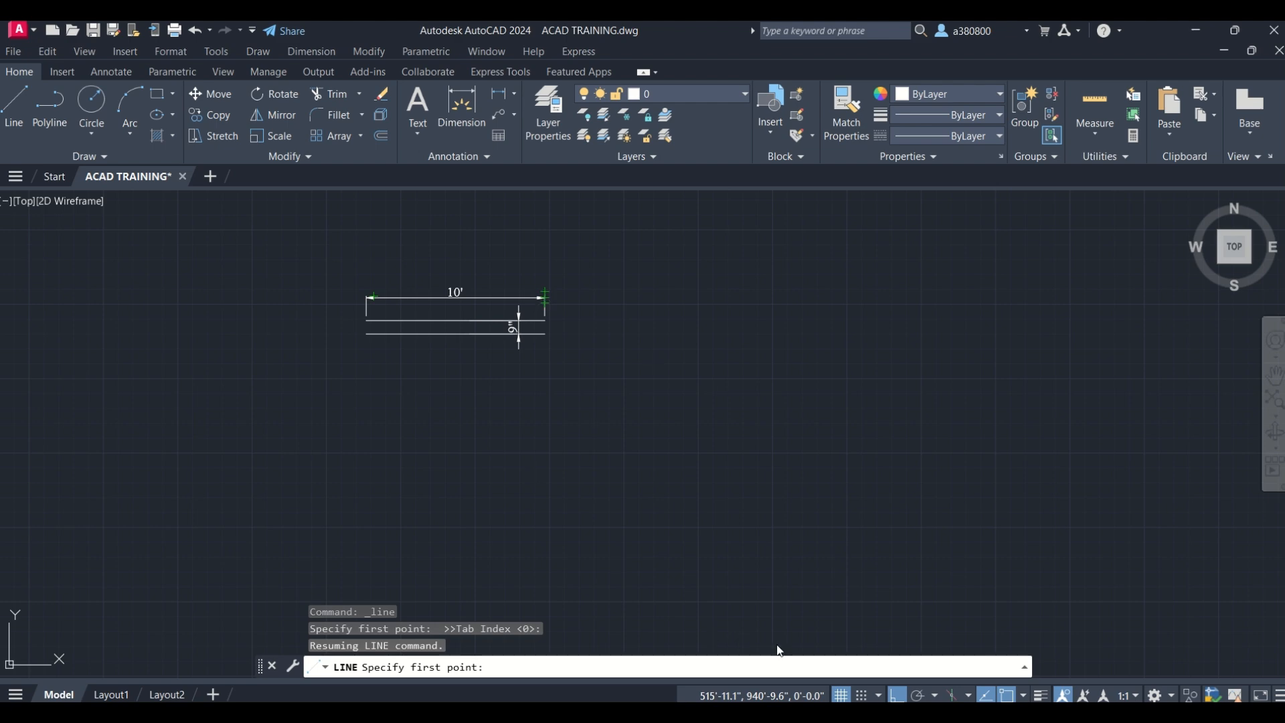
pyautogui.press('F7')
pyautogui.press('F7')
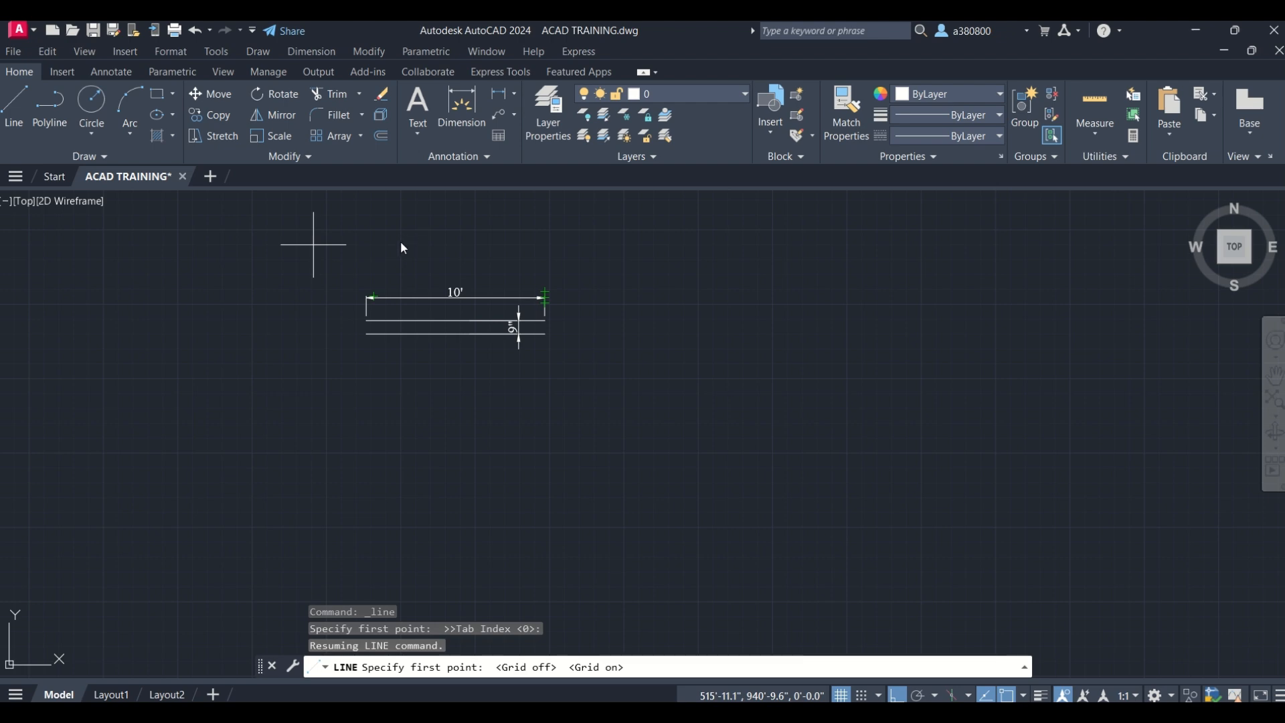
# Leave the Line command and delete both horizontal lines together with their dimensions.
pyautogui.scroll(2, 401, 242)
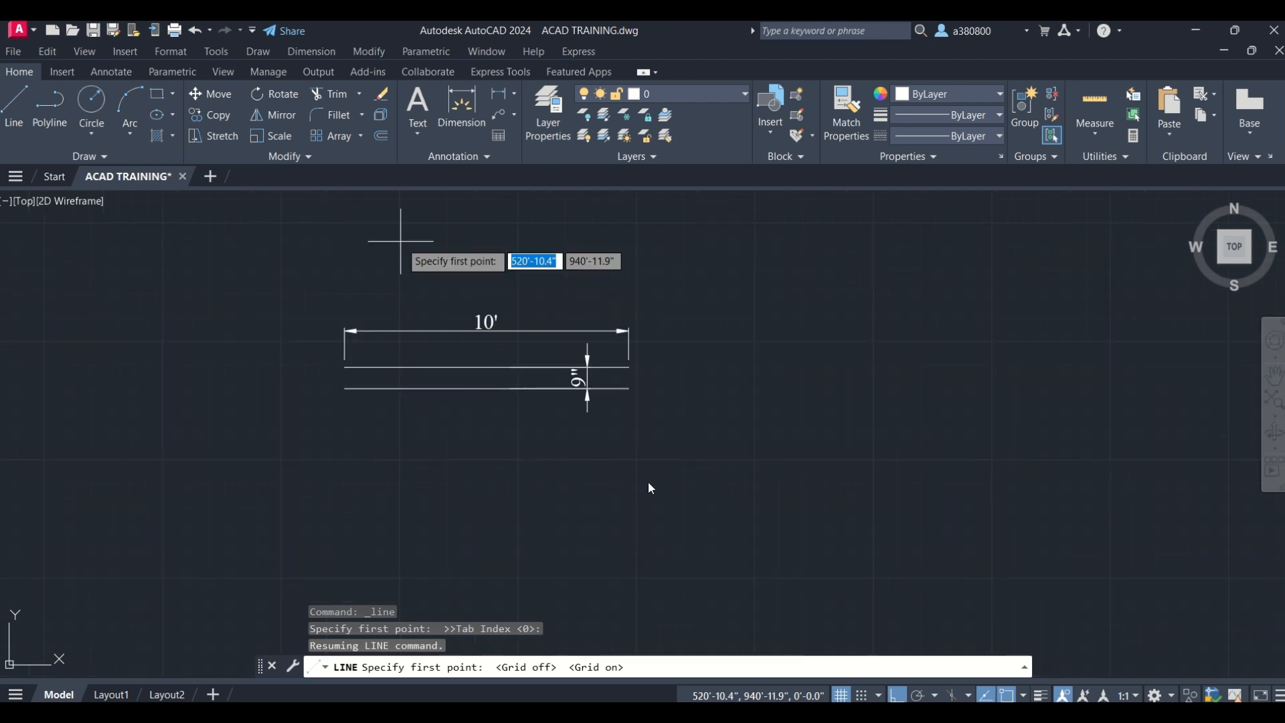
pyautogui.click(678, 469)
pyautogui.press('Escape')
pyautogui.press('Escape')
pyautogui.press('Escape')
pyautogui.click(794, 508)
pyautogui.click(190, 267)
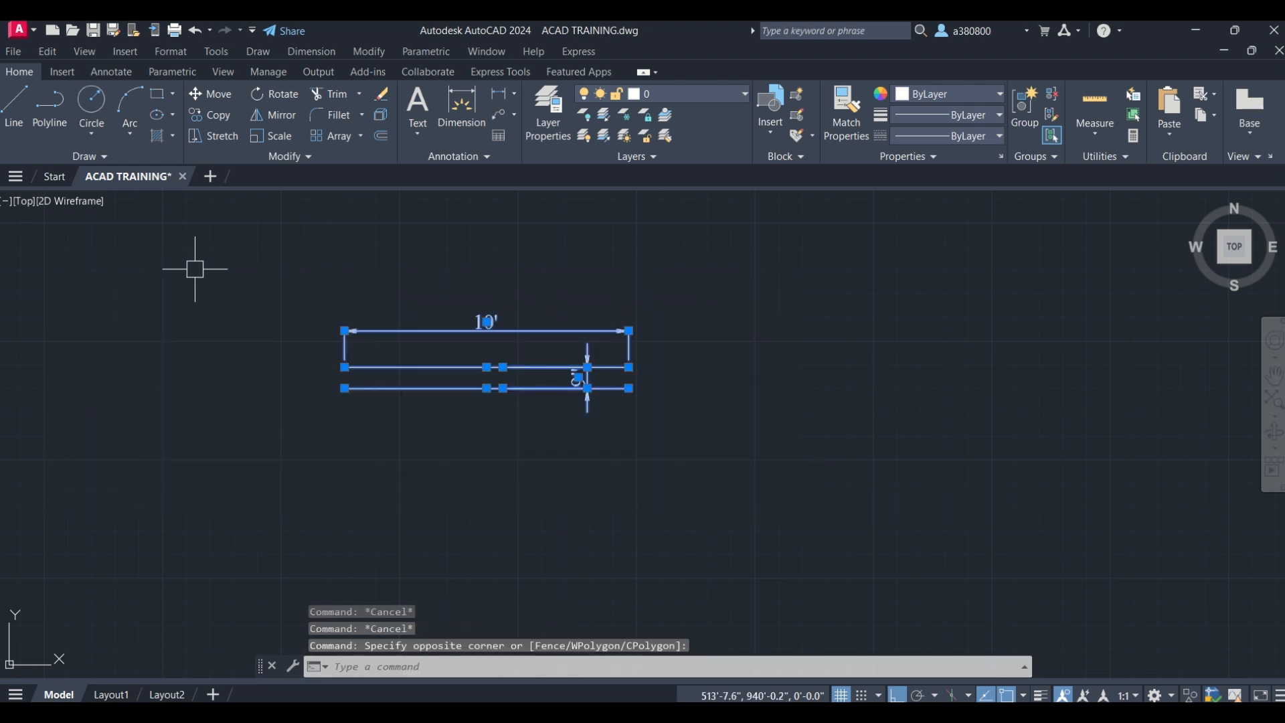
pyautogui.press('Delete')
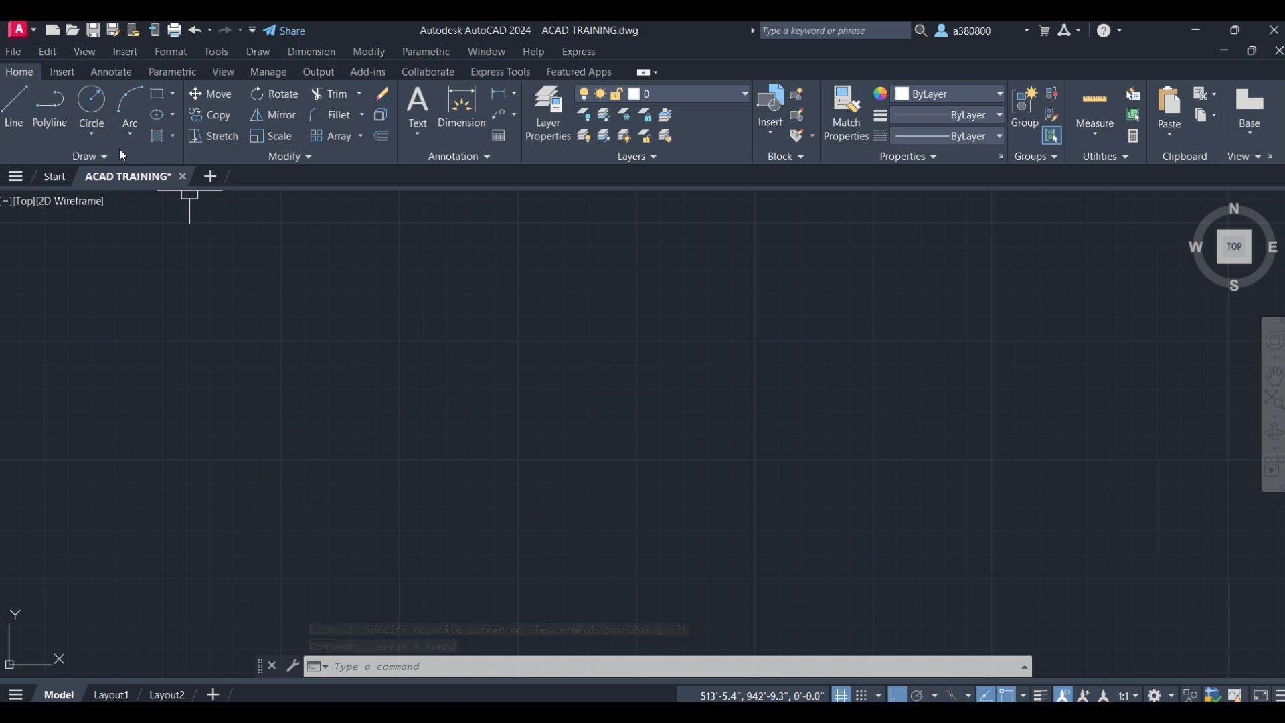
pyautogui.click(87, 157)
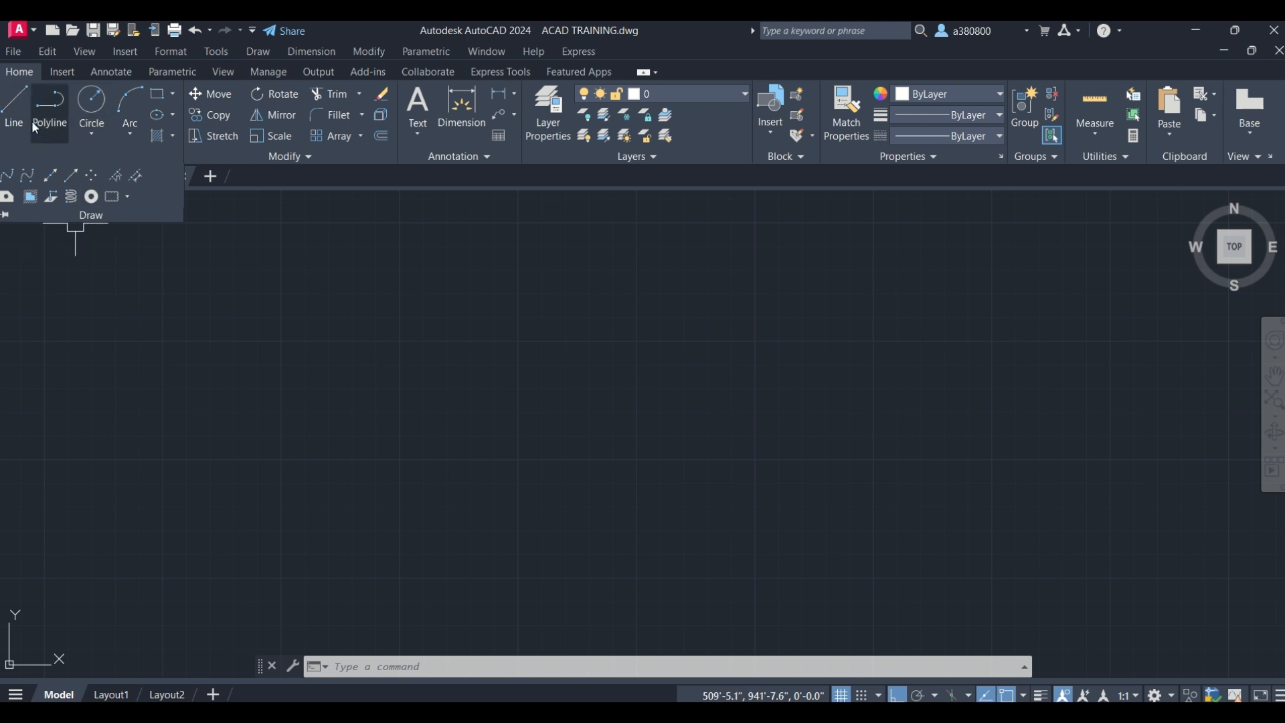
pyautogui.moveTo(434, 26)
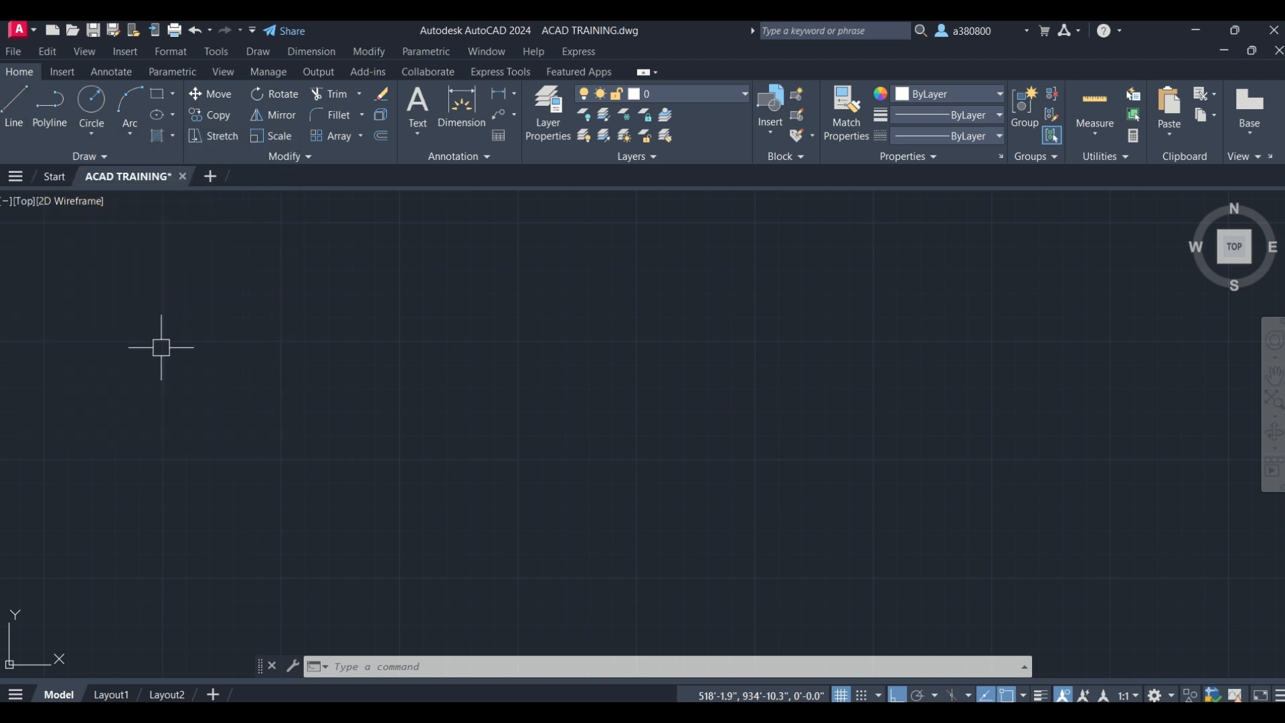
pyautogui.click(16, 112)
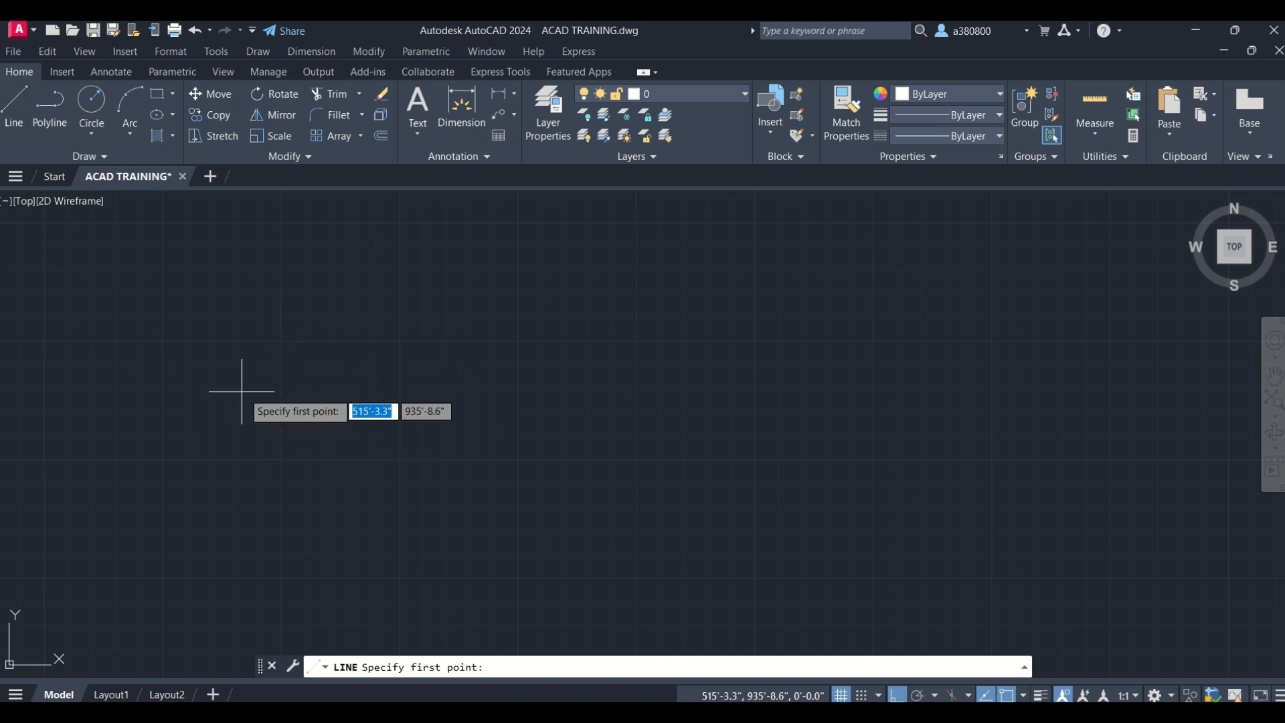
pyautogui.press('Escape')
pyautogui.press('Escape')
pyautogui.press('Escape')
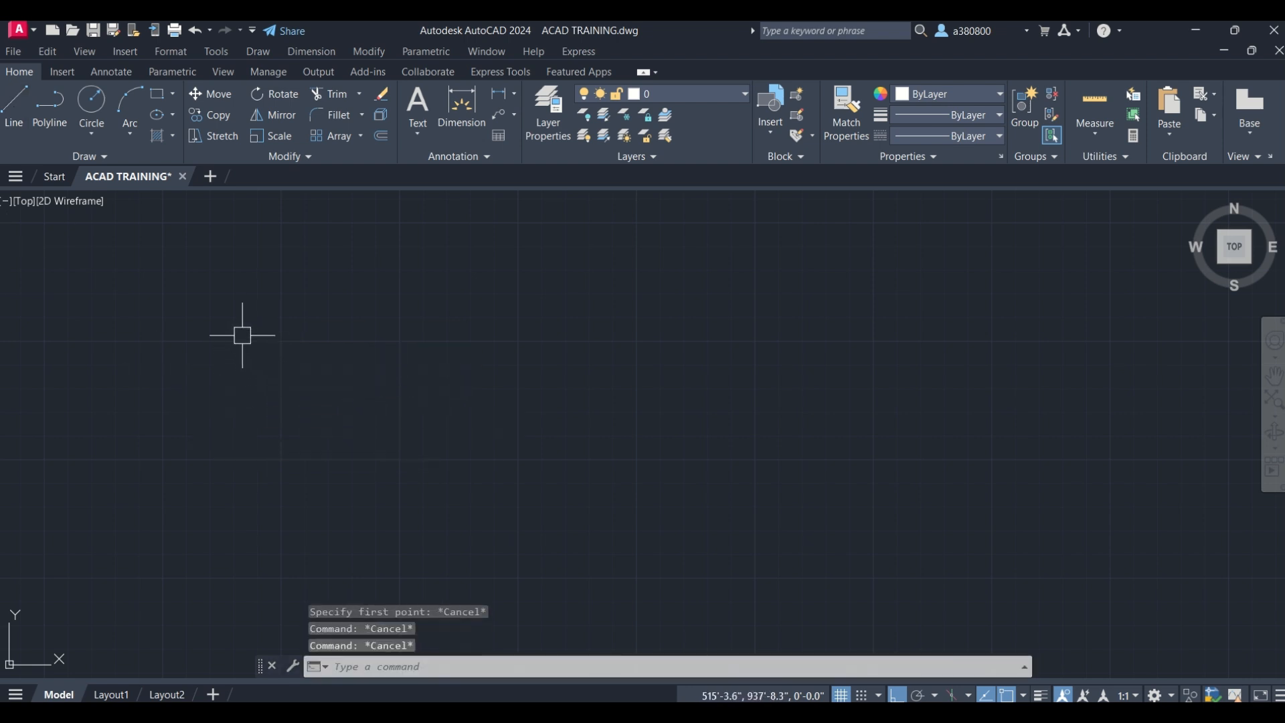
pyautogui.write('L')
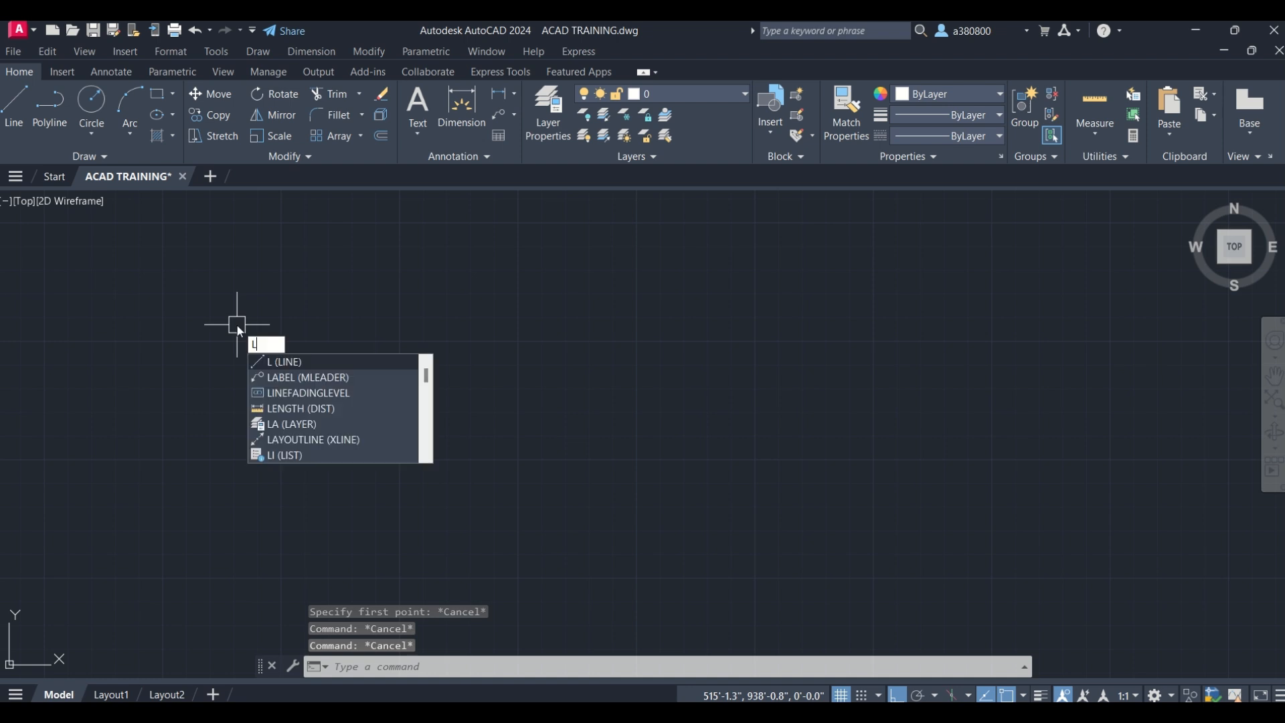
pyautogui.press('Return')
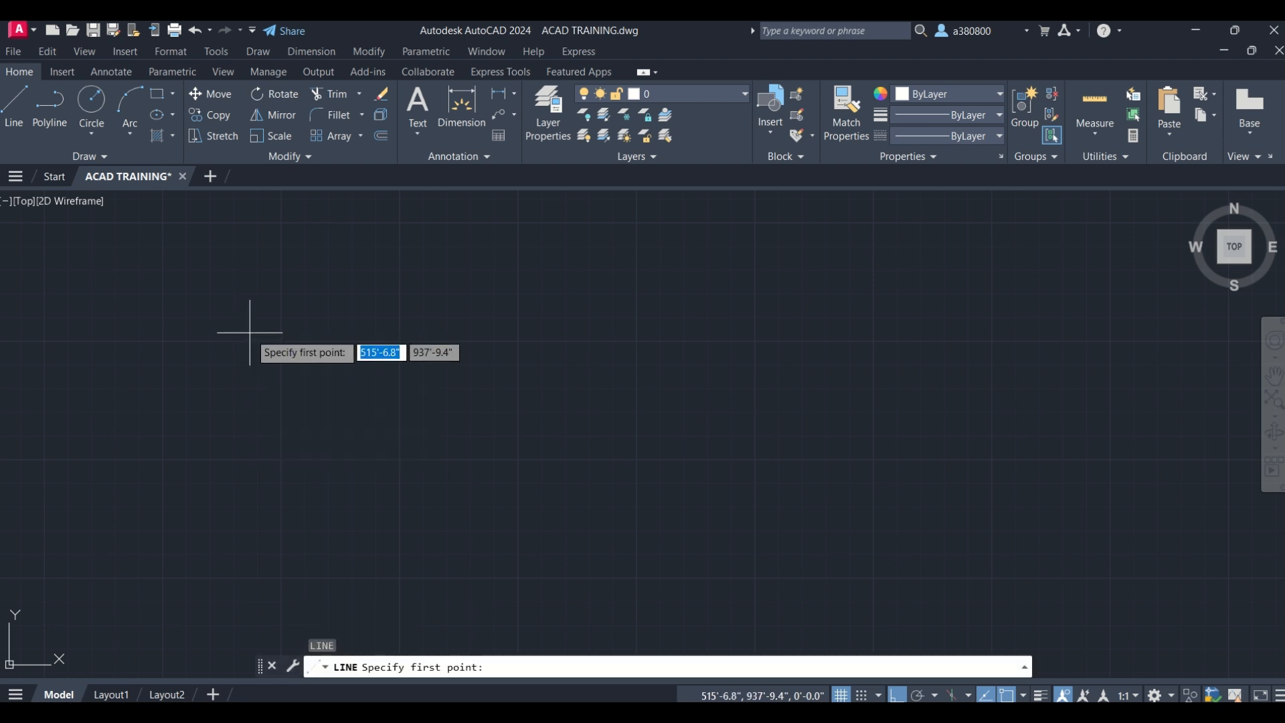
pyautogui.click(250, 333)
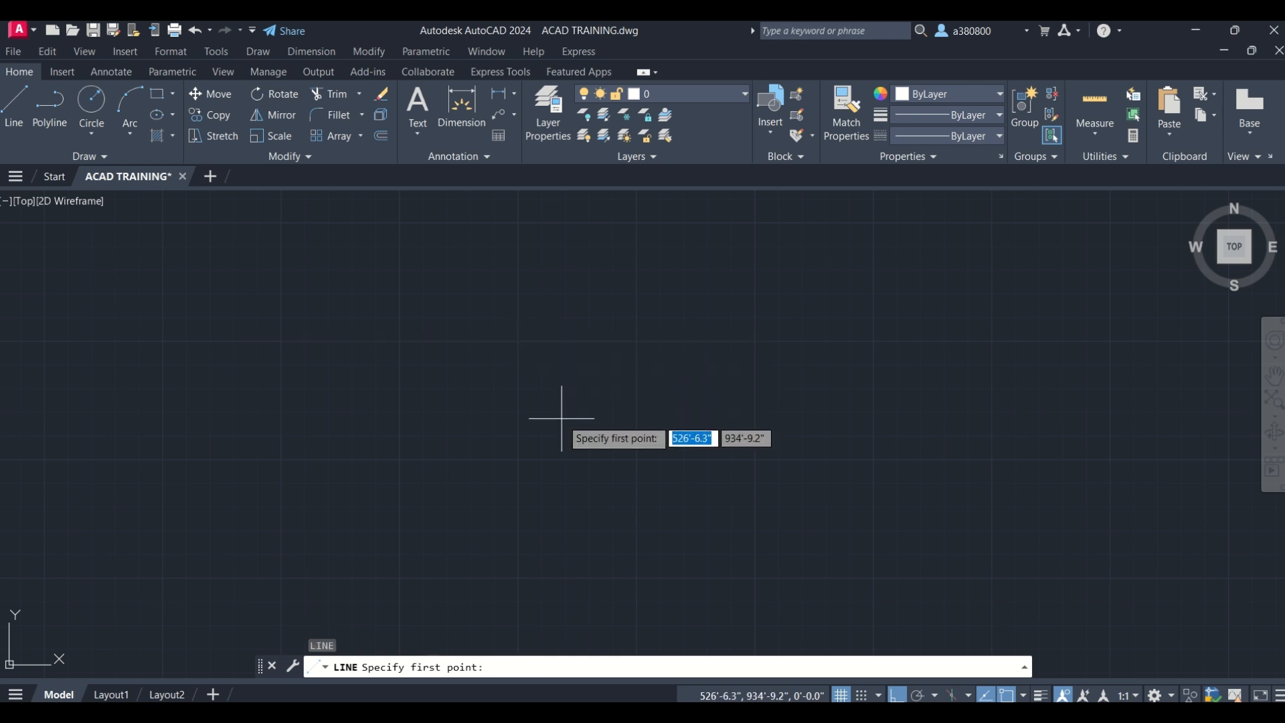
pyautogui.press('Escape')
pyautogui.press('Escape')
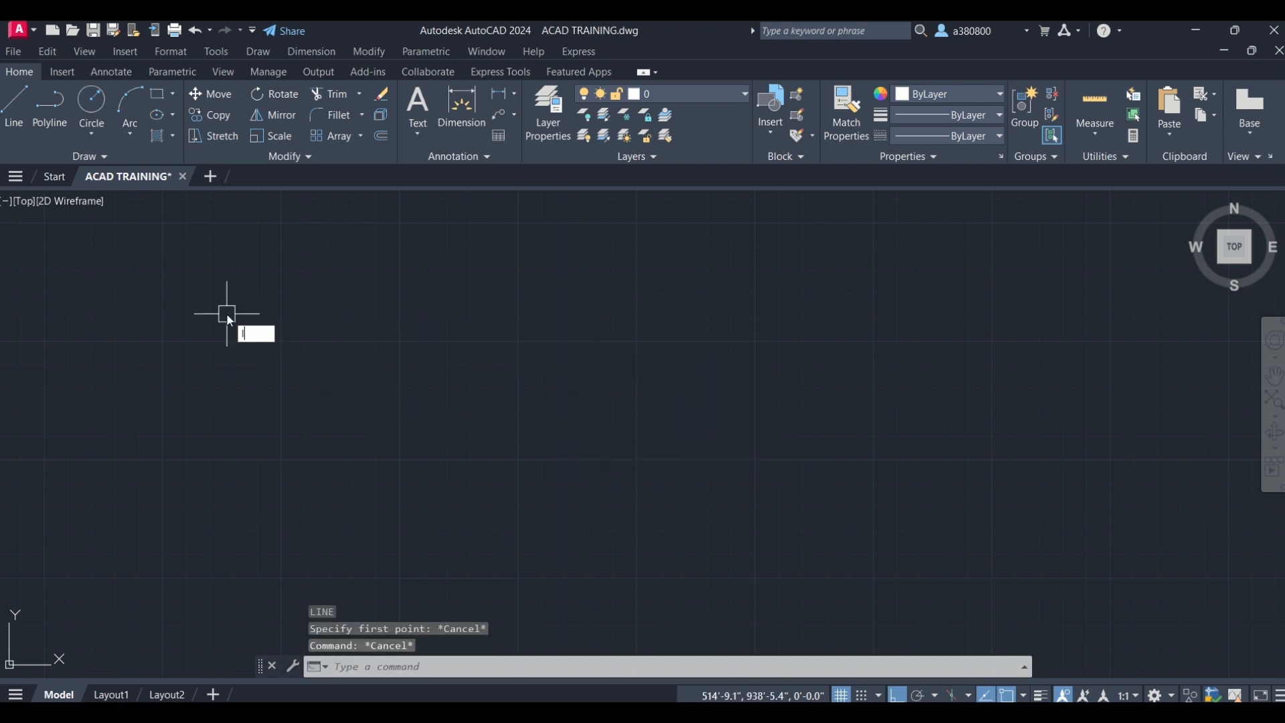
# Draw a freehand horizontal line with the Line command across the left half of the empty drawing area.
pyautogui.press('Return')
pyautogui.click(279, 378)
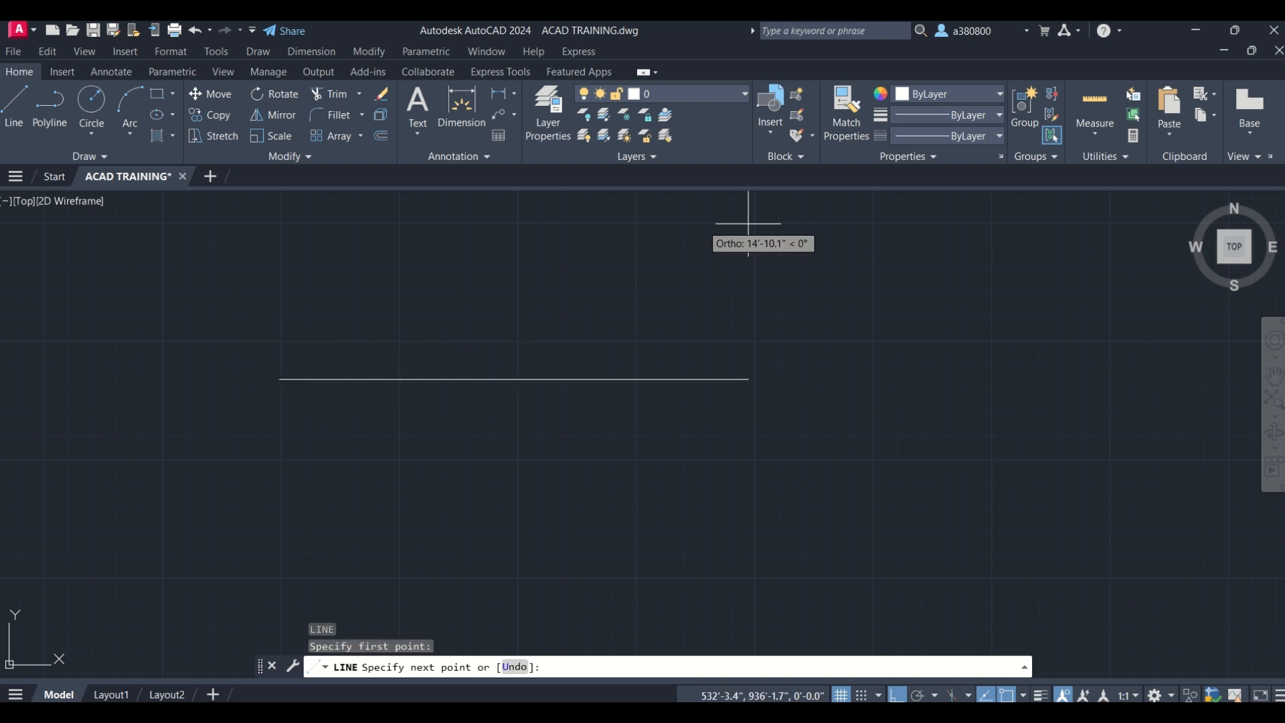
pyautogui.click(619, 380)
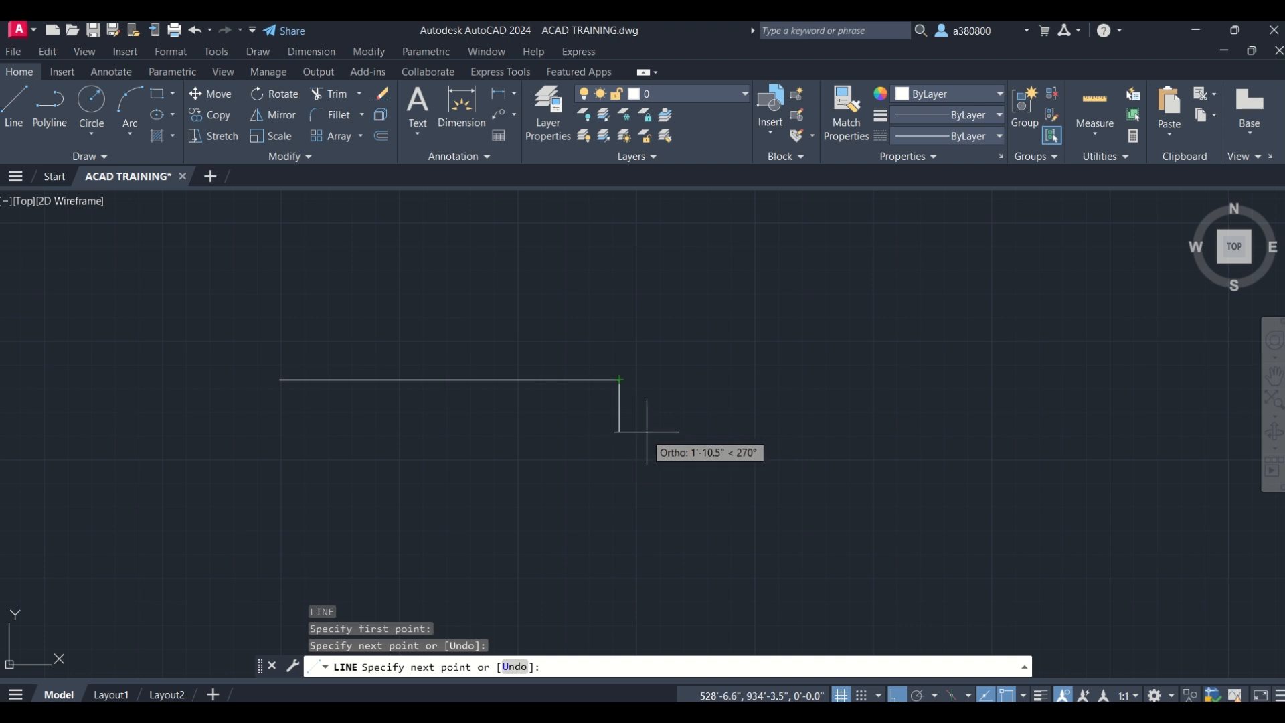
pyautogui.press('Return')
# Draw a freehand vertical line a short distance to the right of the horizontal line.
pyautogui.press('Return')
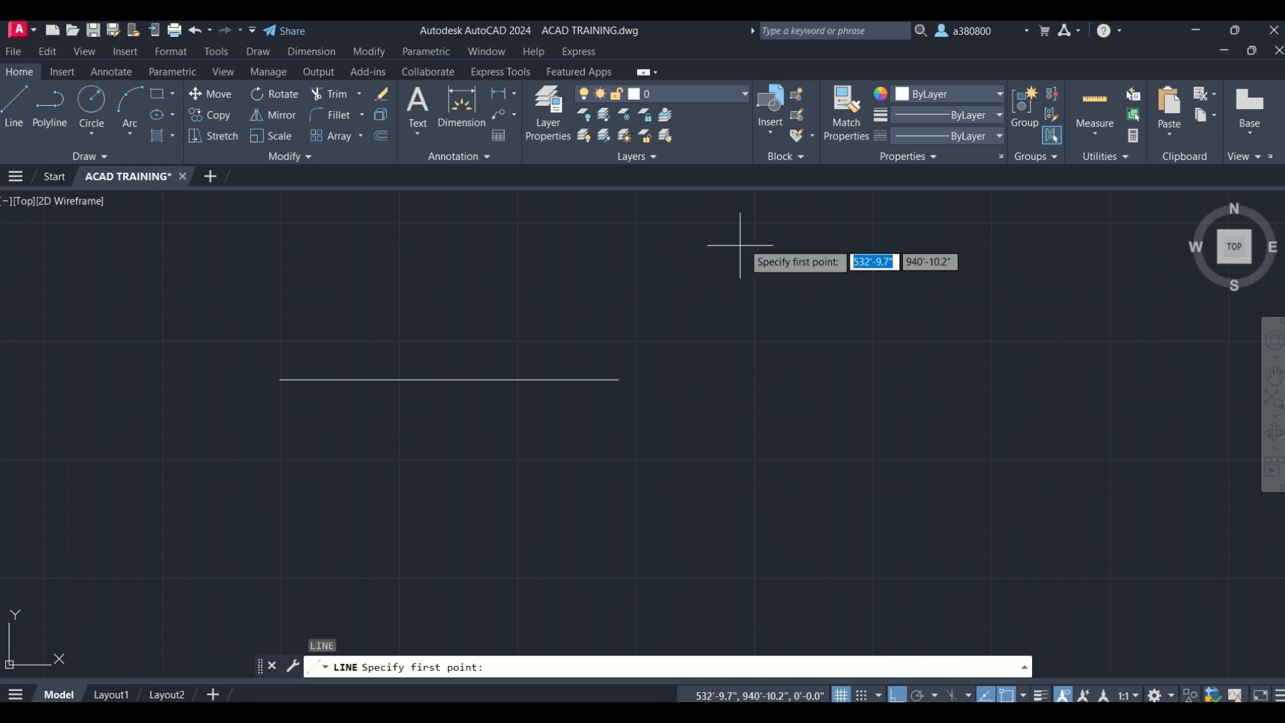
pyautogui.click(738, 269)
pyautogui.write('u')
pyautogui.press('Return')
pyautogui.click(716, 276)
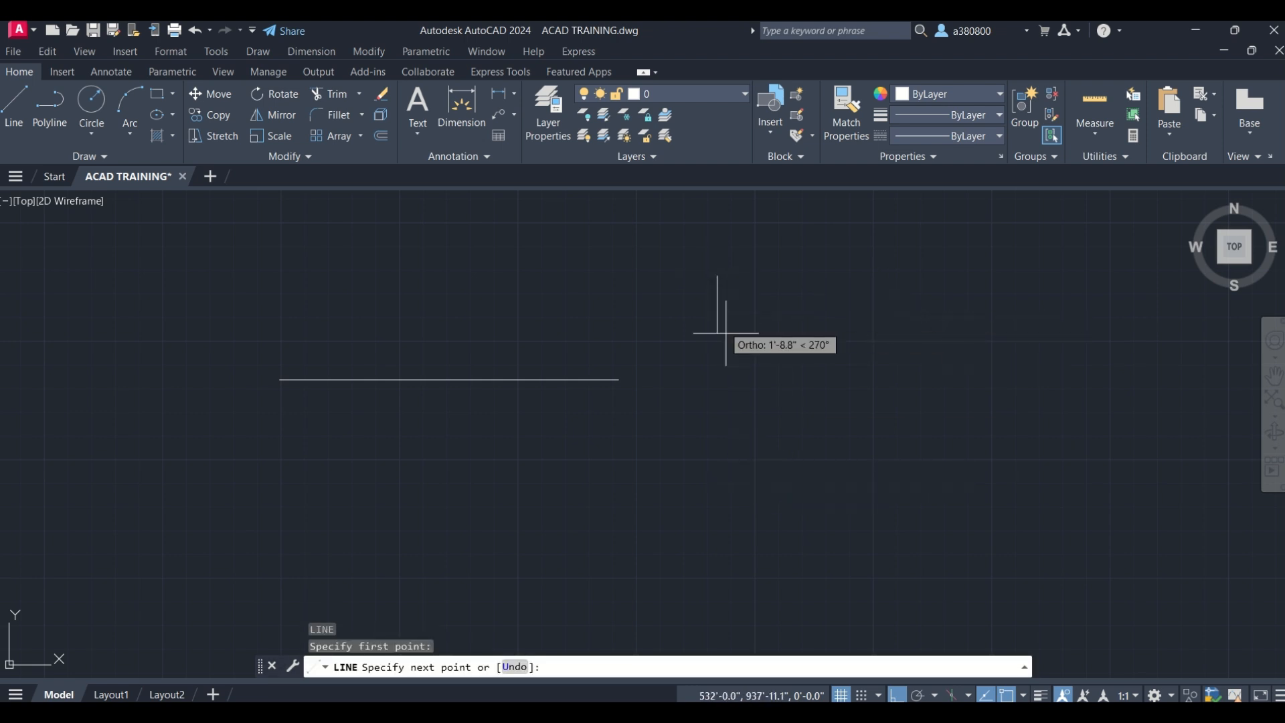
pyautogui.click(718, 502)
pyautogui.press('Return')
# Draw two separate freehand horizontal lines, a short one right of the vertical line and another just below it.
pyautogui.press('Return')
pyautogui.click(847, 340)
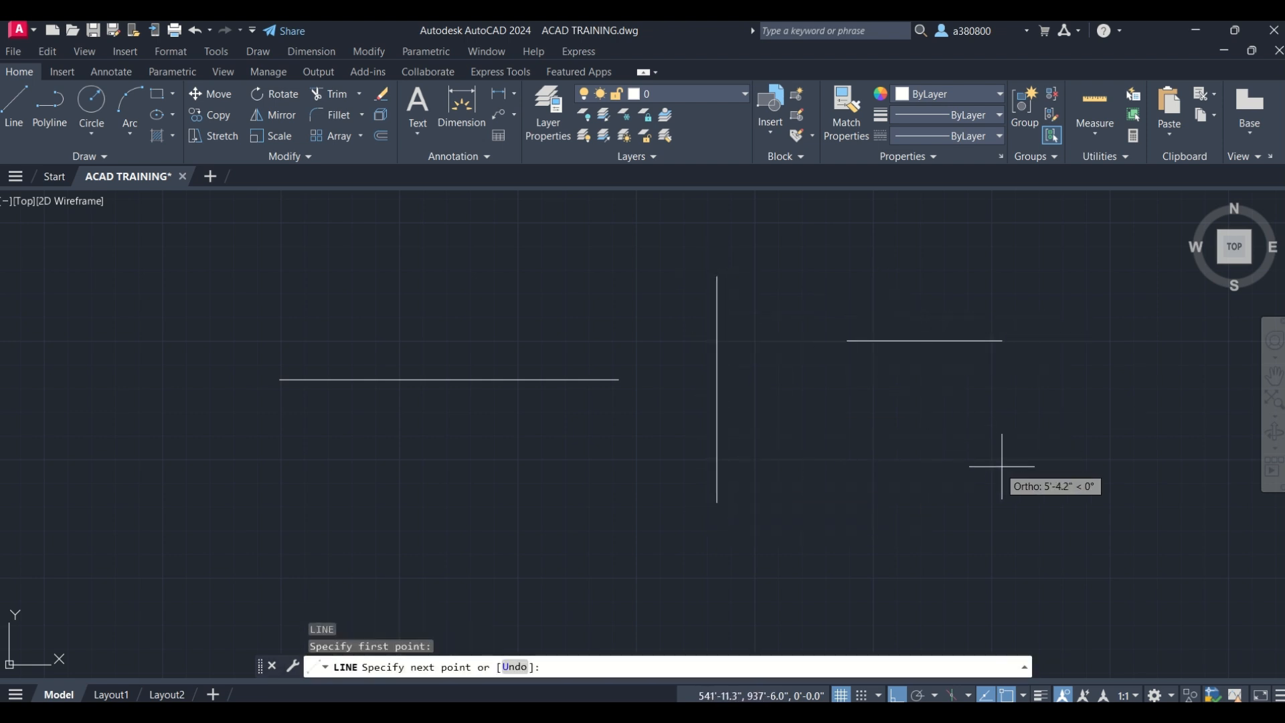
pyautogui.click(1028, 435)
pyautogui.press('Return')
pyautogui.press('Return')
pyautogui.click(860, 542)
pyautogui.click(560, 588)
pyautogui.press('Return')
pyautogui.press('Return')
pyautogui.press('Escape')
pyautogui.press('Escape')
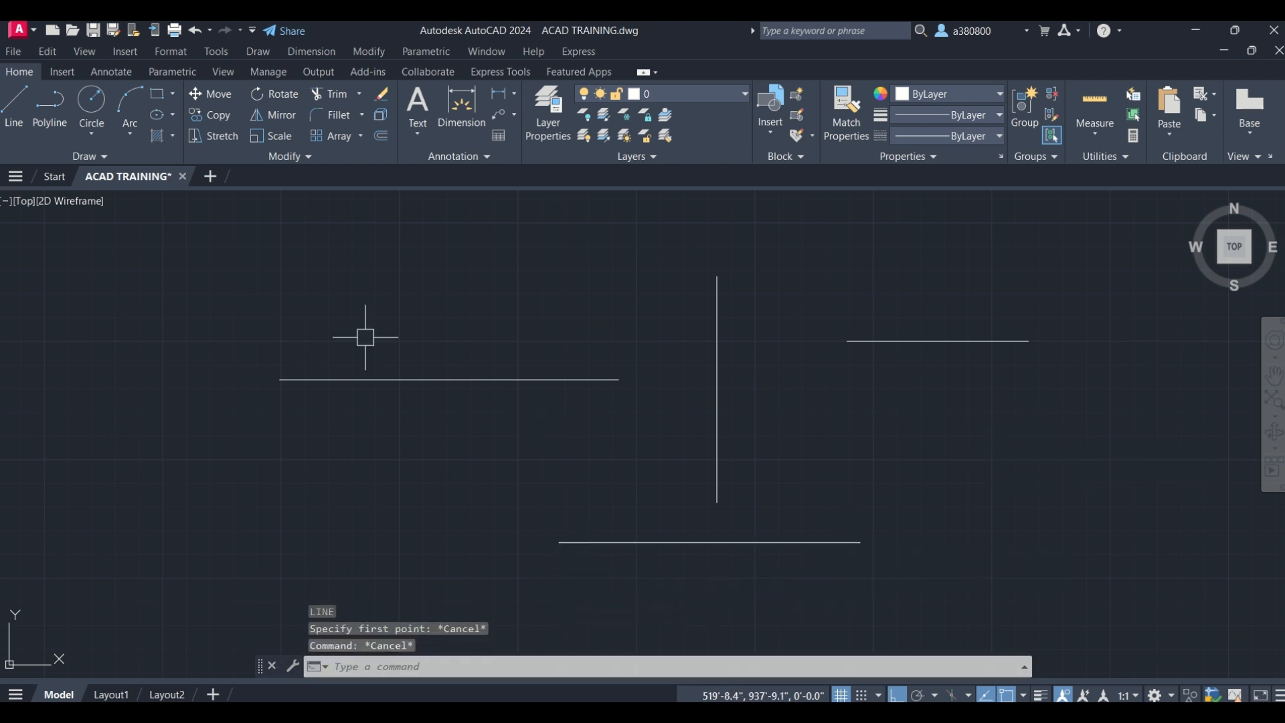
pyautogui.click(955, 560)
pyautogui.click(654, 292)
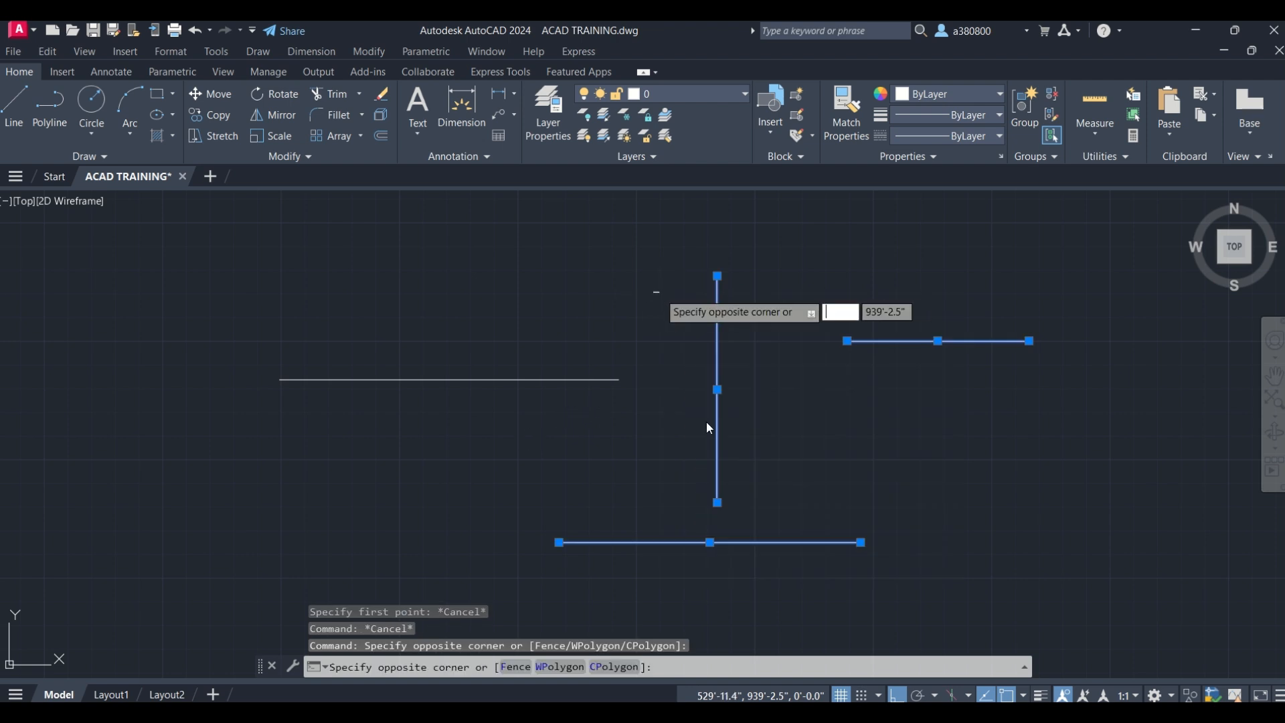
pyautogui.press('Escape')
pyautogui.press('Escape')
# Delete the vertical line and the two horizontal lines near it with a crossing selection, plus the remaining horizontal line.
pyautogui.click(908, 574)
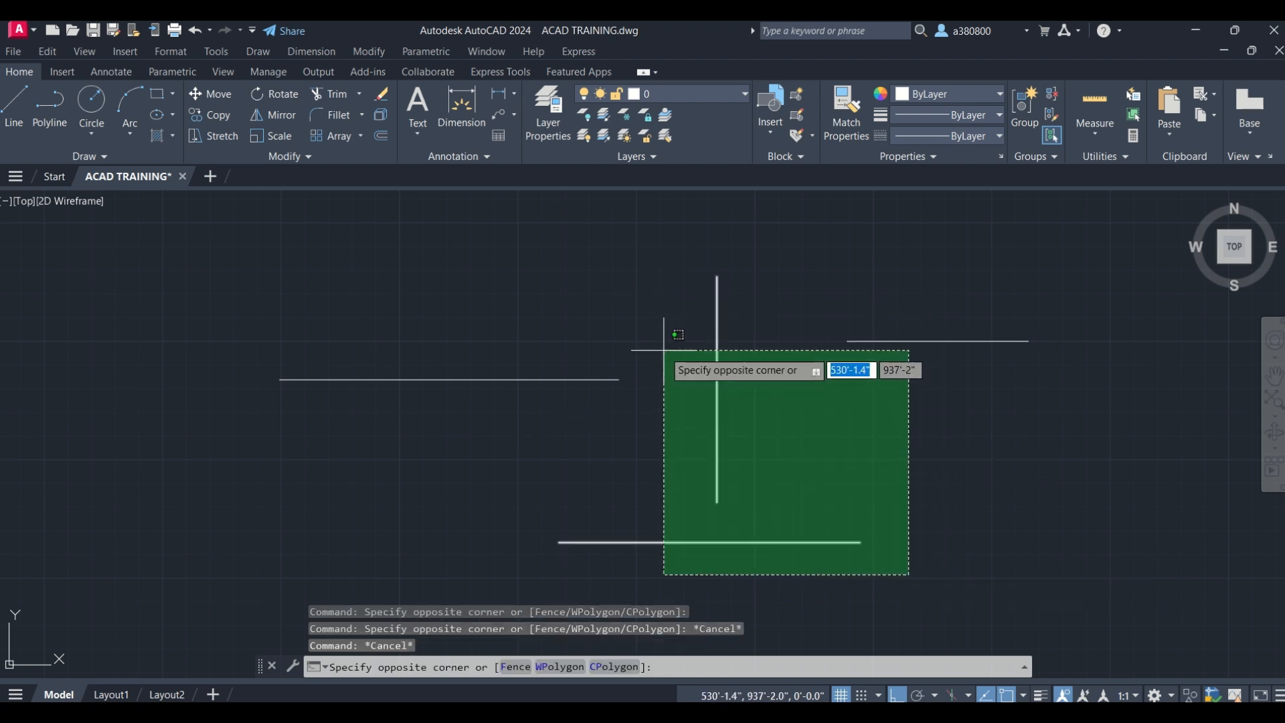
pyautogui.click(708, 294)
pyautogui.press('Delete')
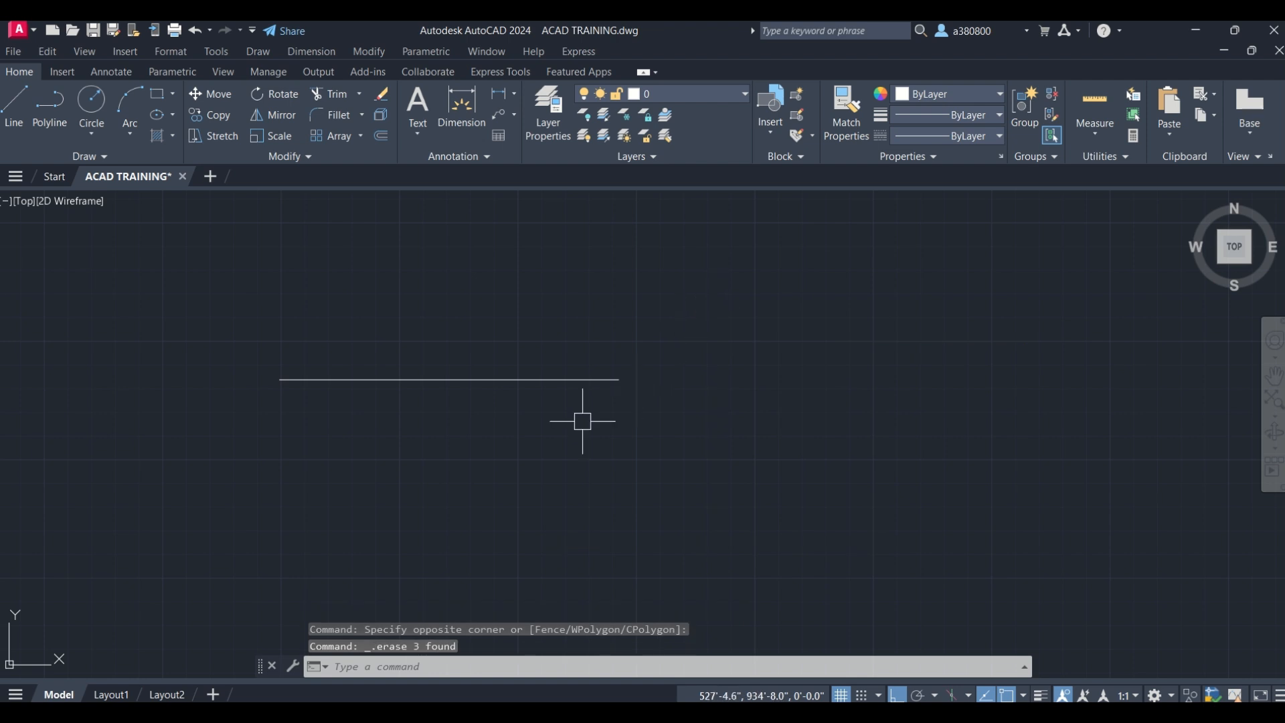
pyautogui.click(564, 379)
pyautogui.press('Delete')
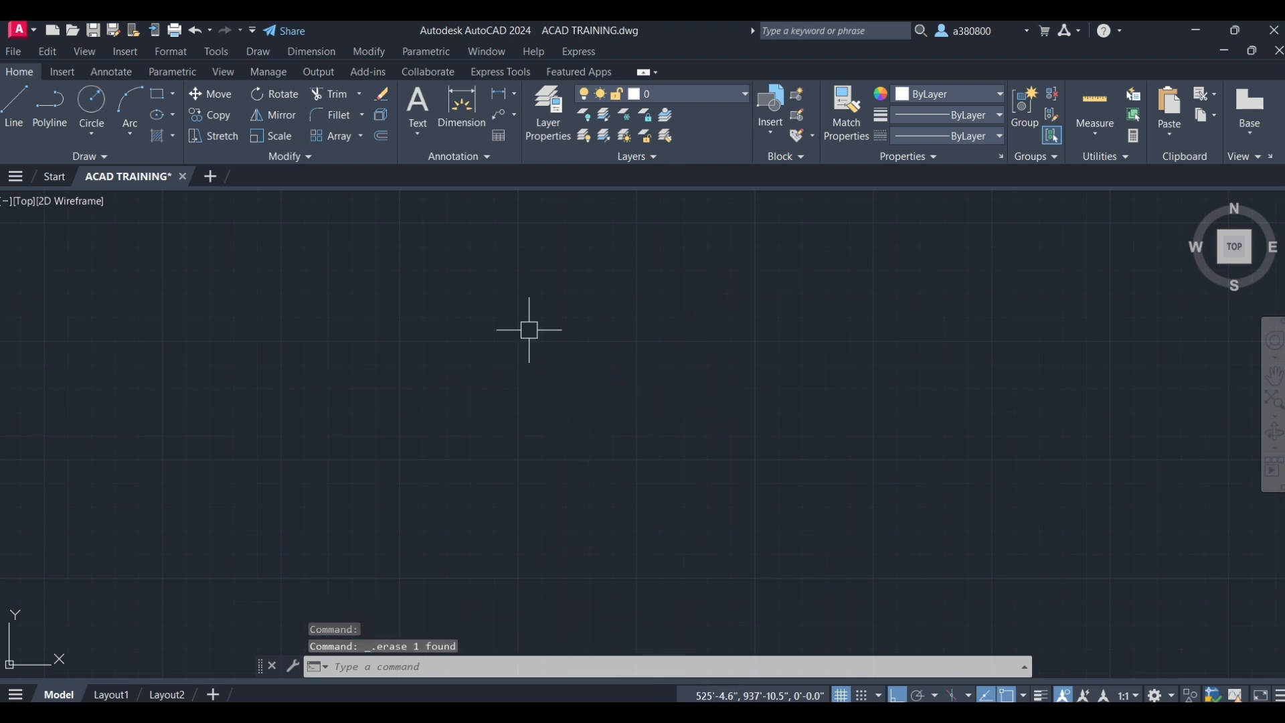
# Draw a 10' horizontal line to the right in the upper part of the drawing area.
pyautogui.click(13, 103)
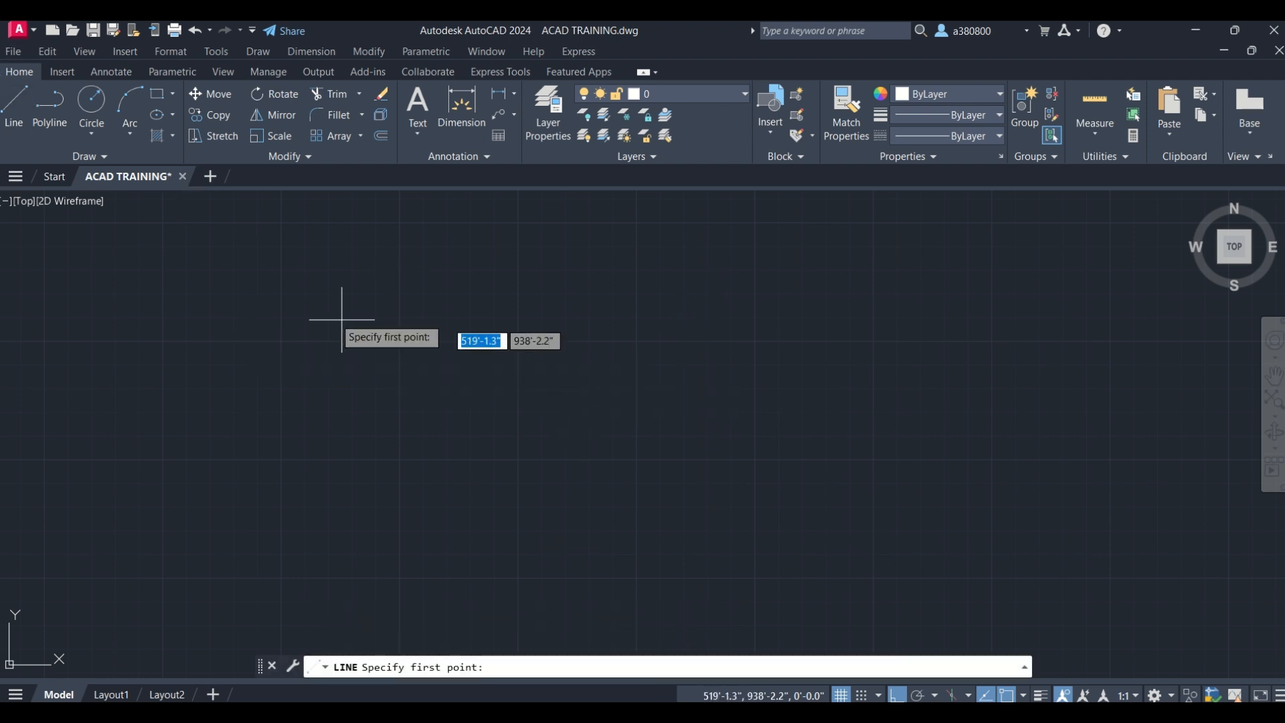
pyautogui.click(369, 307)
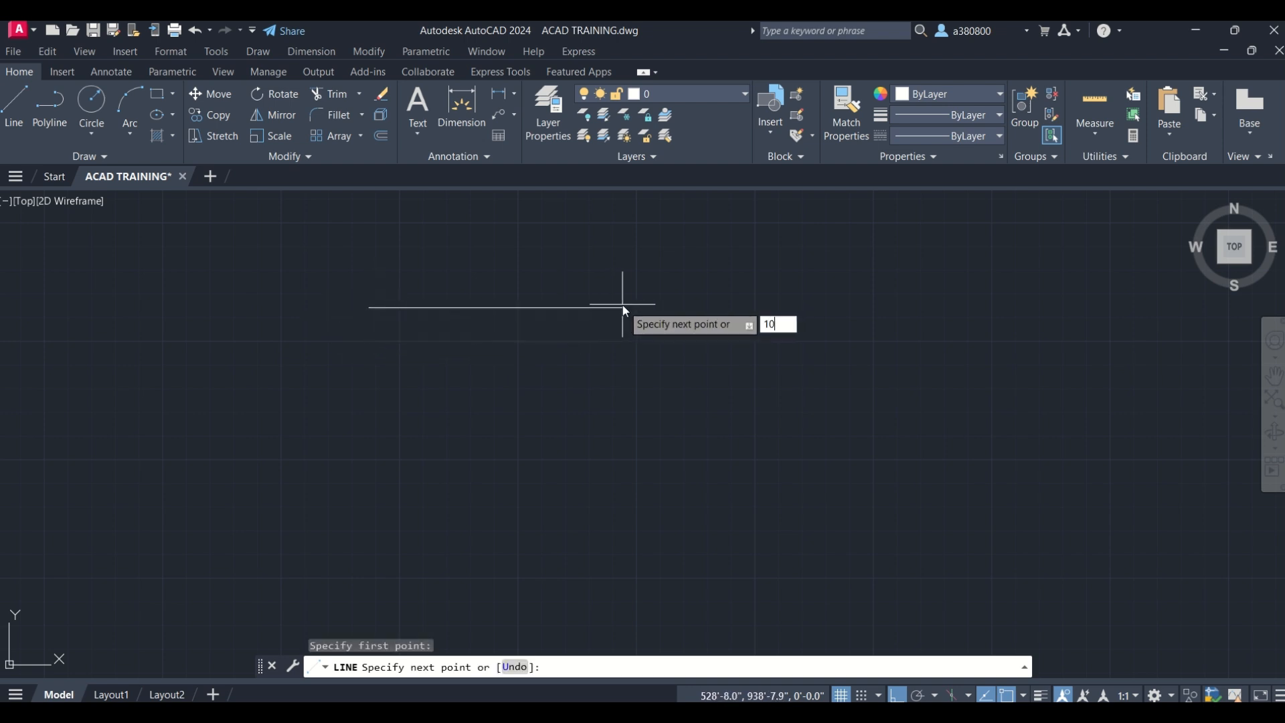
pyautogui.press('Return')
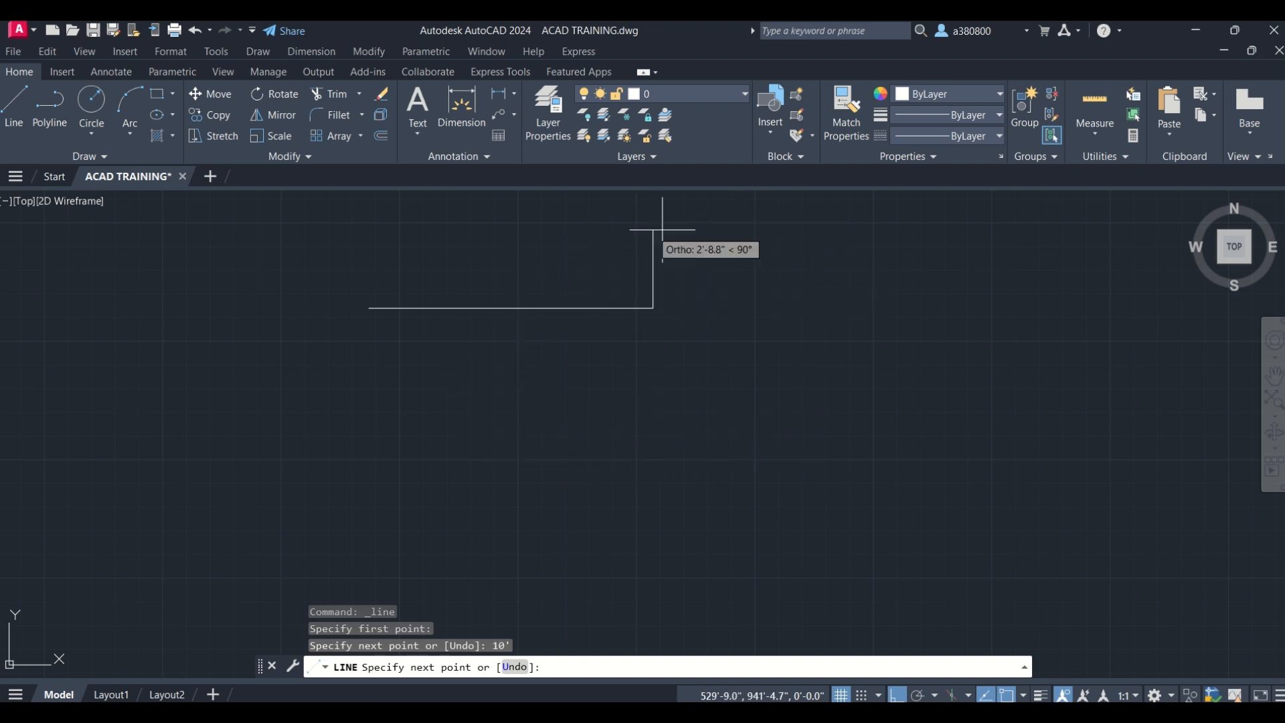
# Switch Ortho mode off and on while the Line command is active, and once more after leaving the command.
pyautogui.scroll(-2, 534, 462)
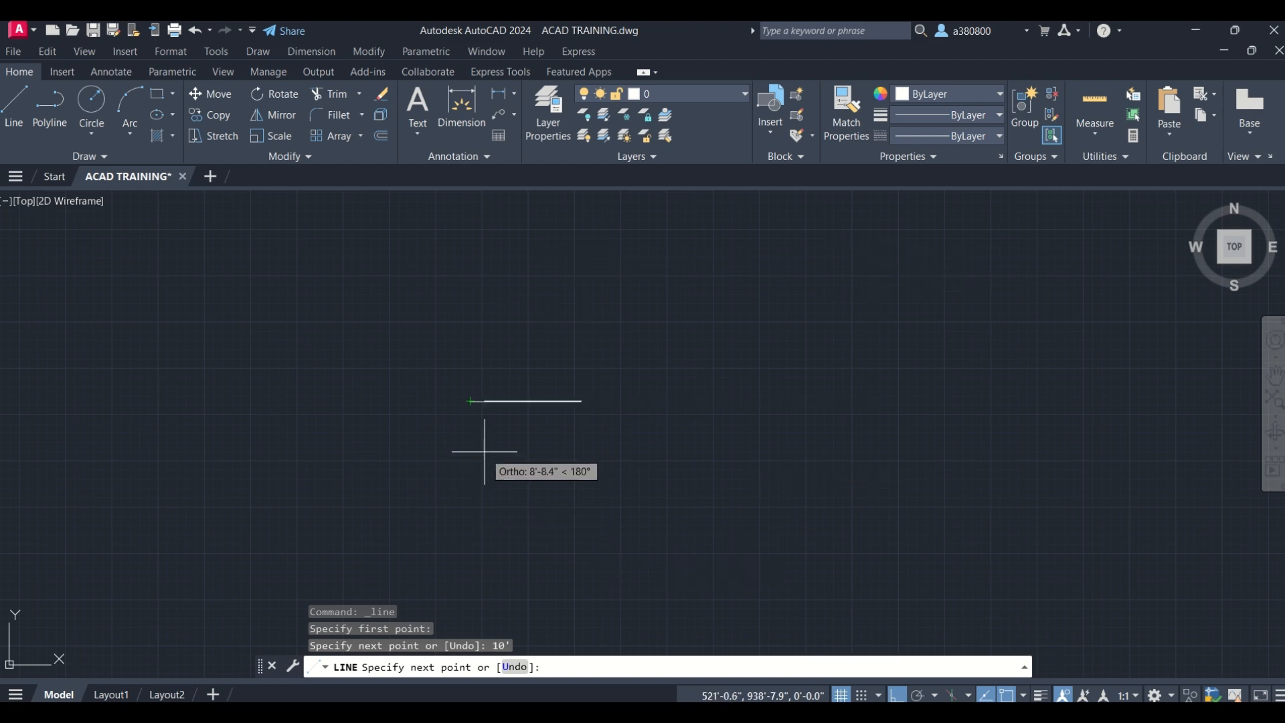
pyautogui.press('F8')
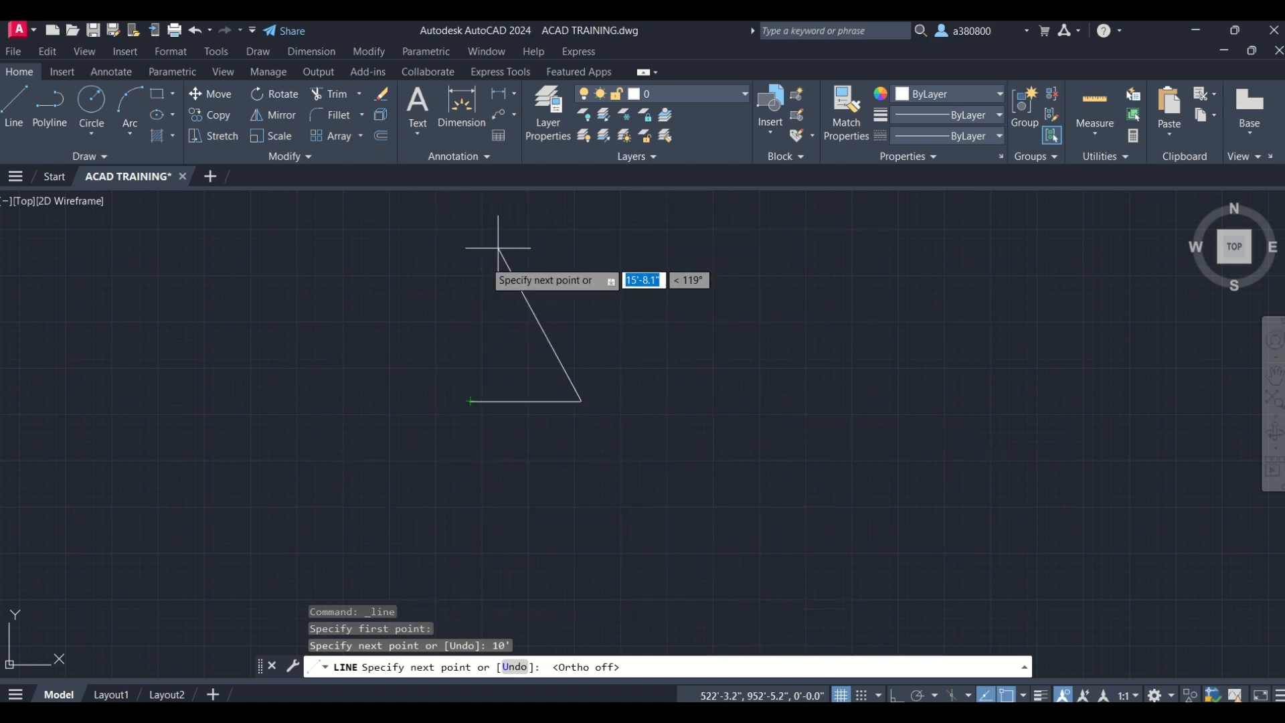
pyautogui.press('F8')
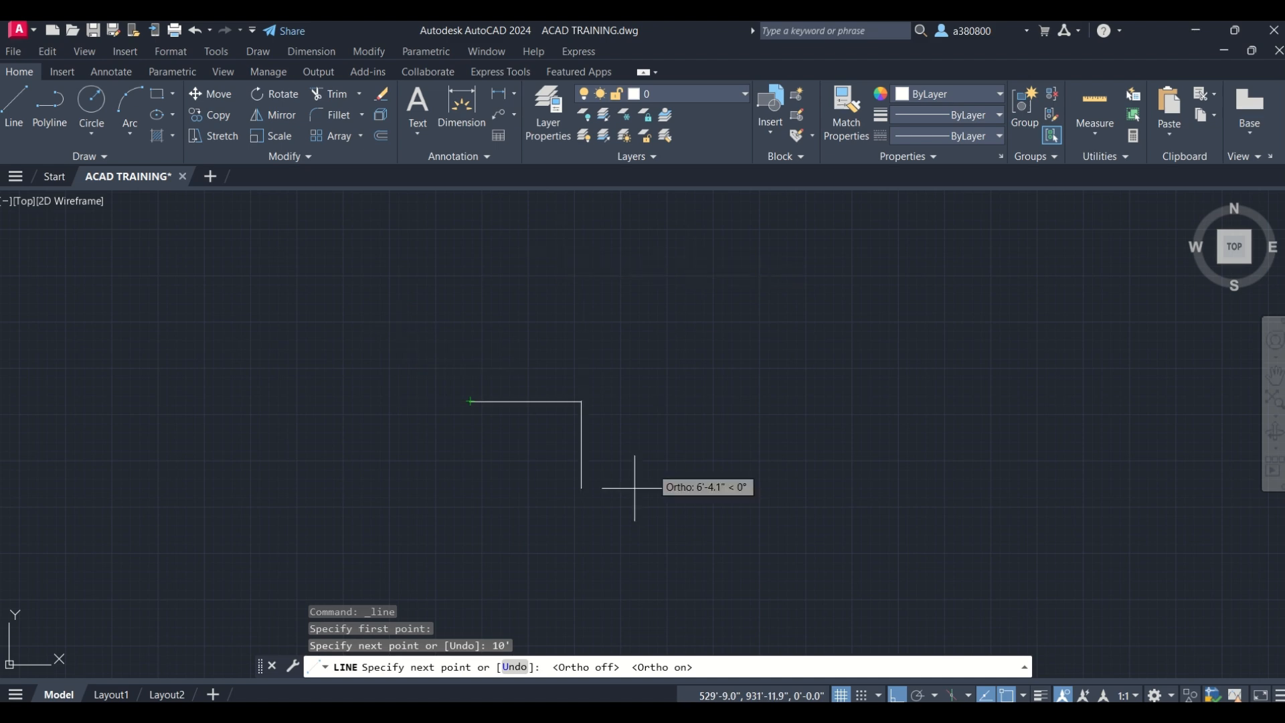
pyautogui.press('Escape')
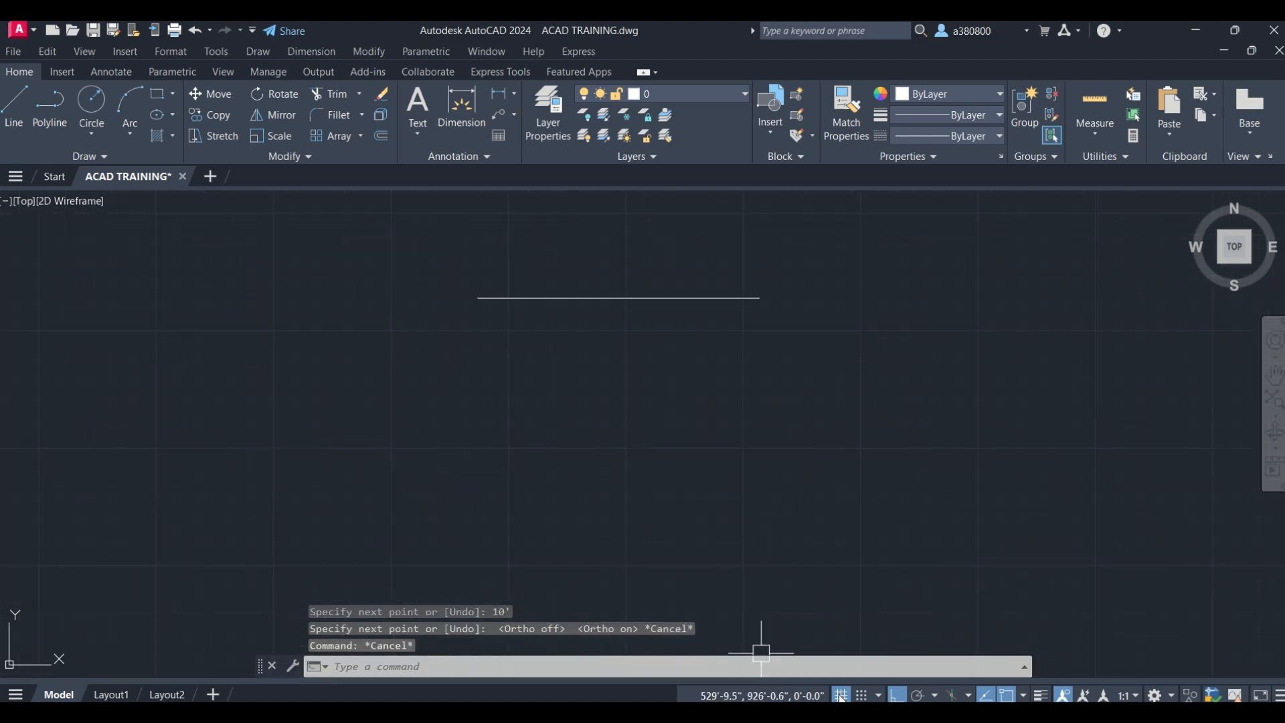
pyautogui.click(898, 696)
pyautogui.click(898, 696)
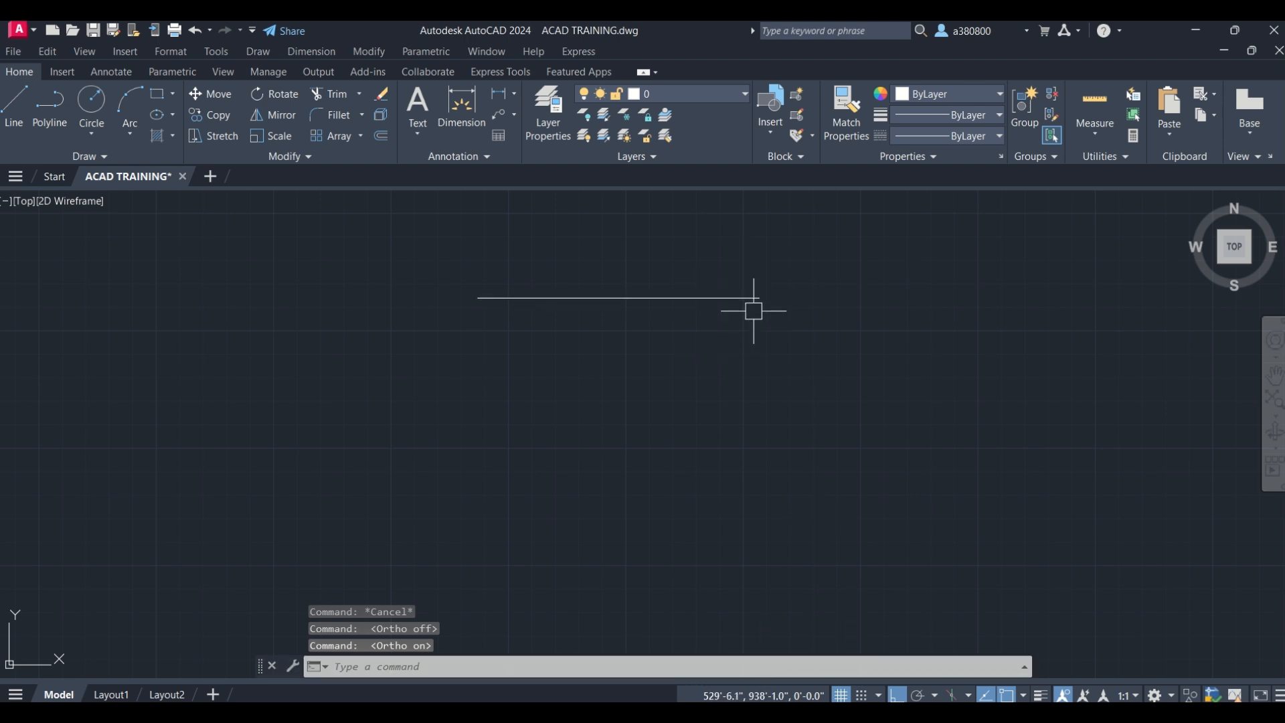
# Draw a vertical line 7' downward from the right endpoint of the 10' line.
pyautogui.write('l')
pyautogui.press('Return')
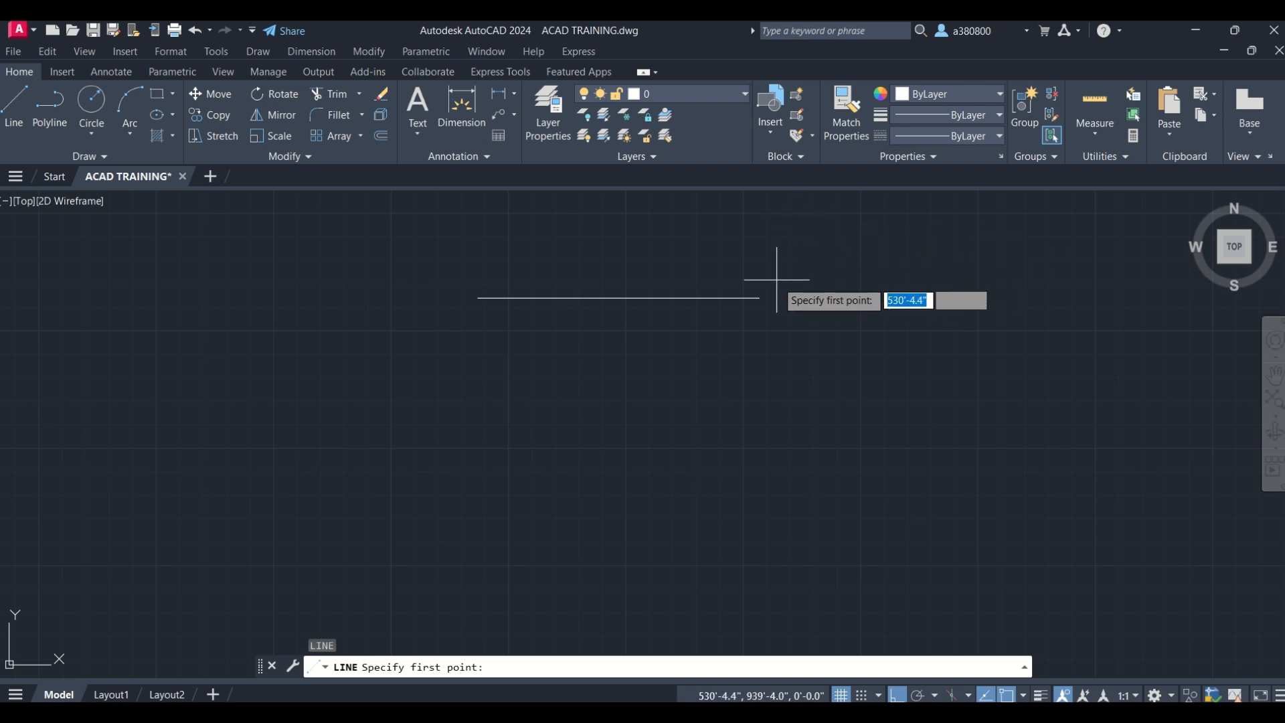
pyautogui.click(759, 297)
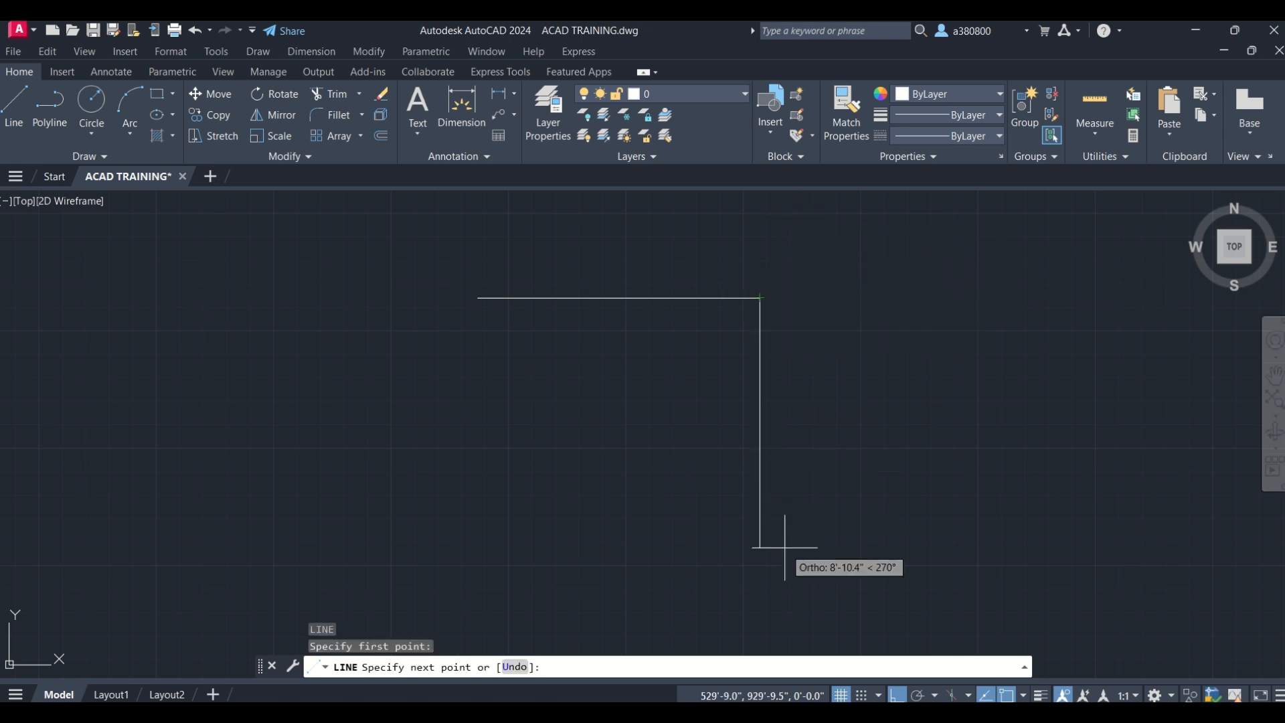
pyautogui.write("7'")
pyautogui.press('Return')
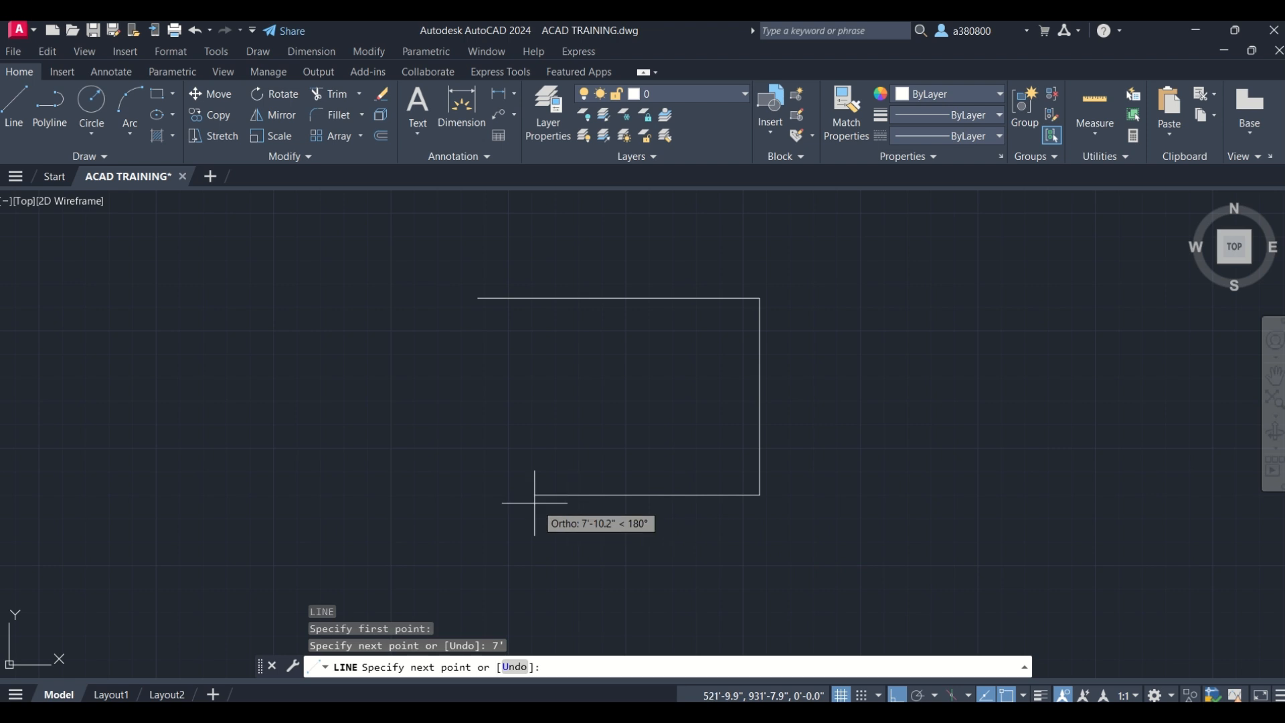
# Continue the outline with a segment 6' to the left and another 4' upward.
pyautogui.write('6')
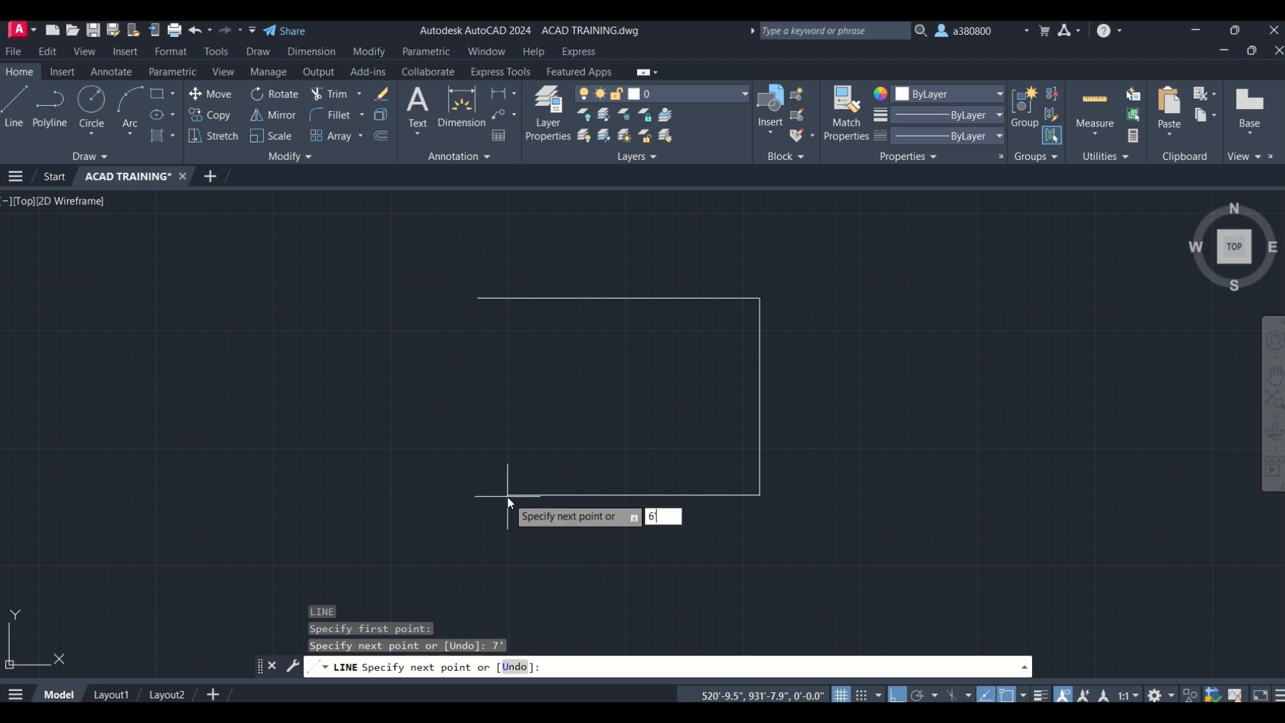
pyautogui.write("'")
pyautogui.press('Return')
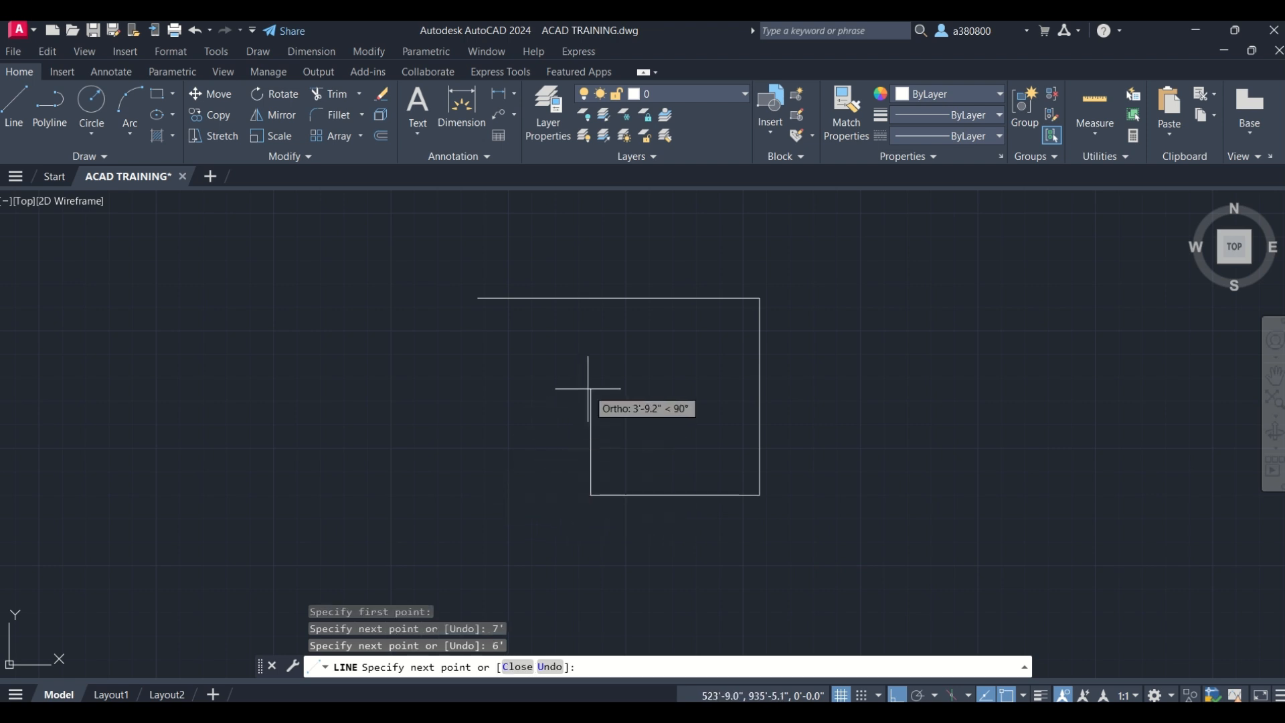
pyautogui.write("4'")
pyautogui.press('Return')
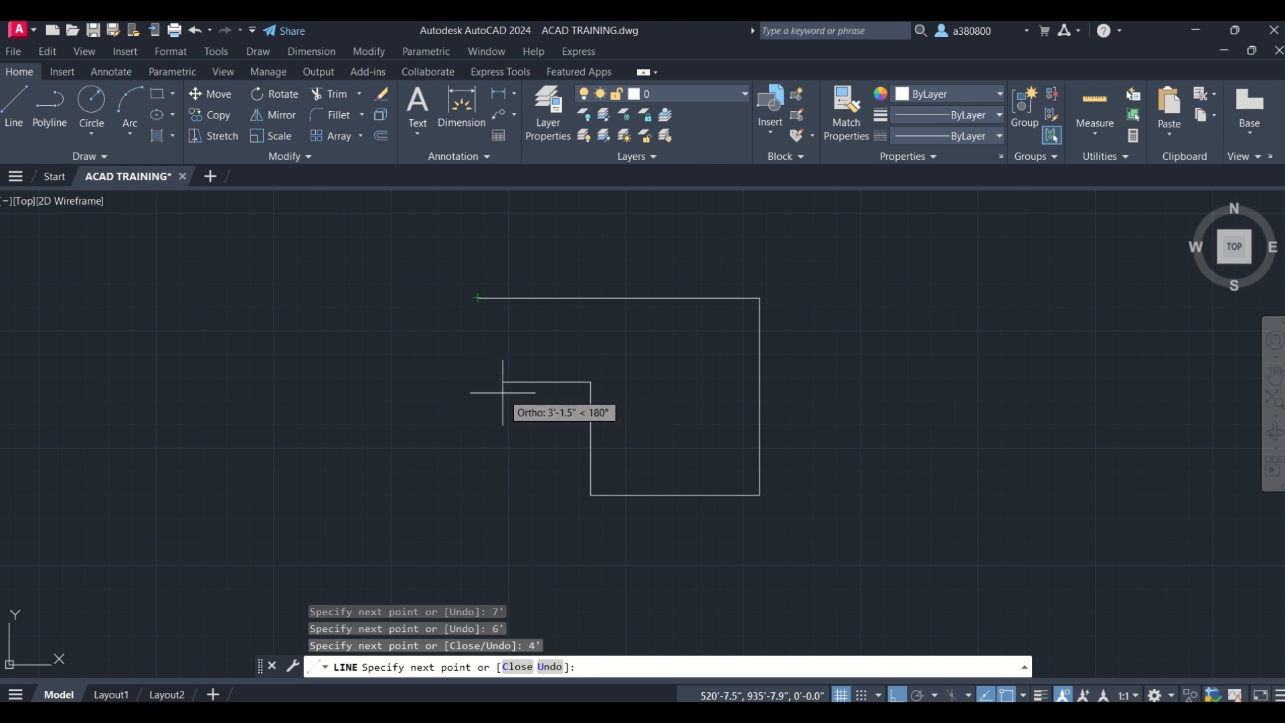
# Draw a segment leftward until it aligns with the 10' line's left endpoint, and close the outline up to that endpoint.
pyautogui.click(478, 382)
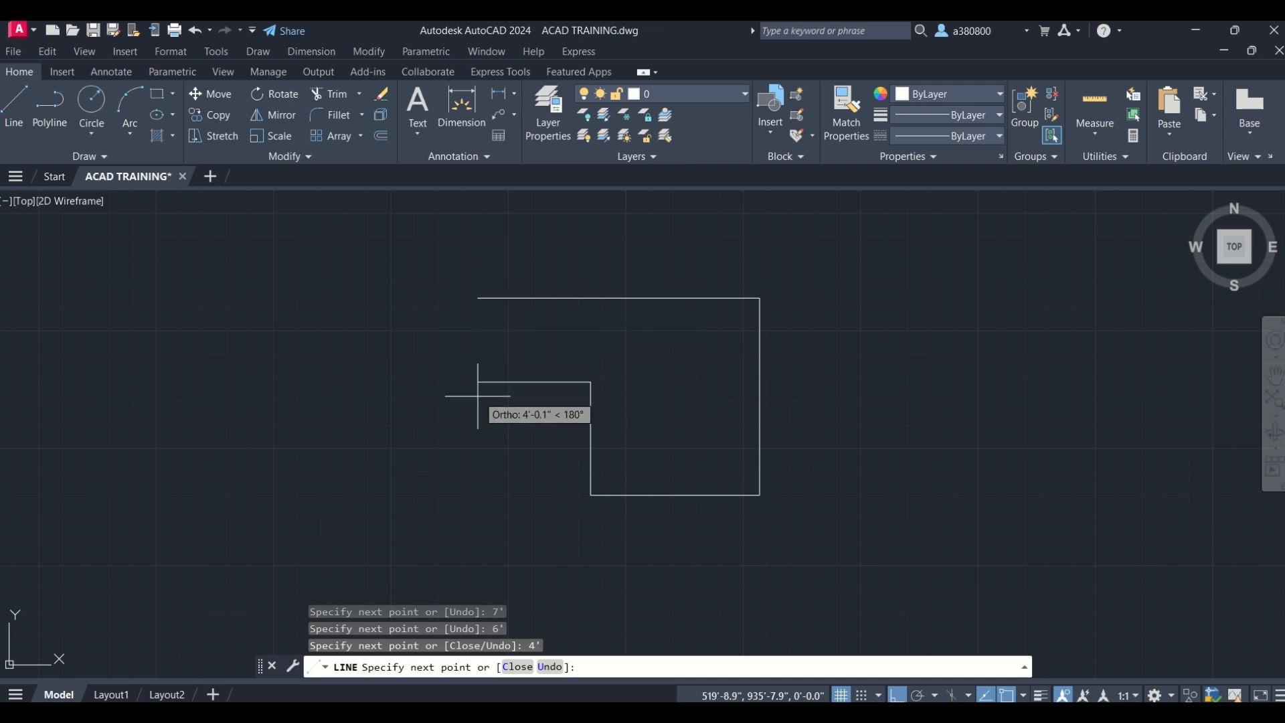
pyautogui.scroll(4, 481, 310)
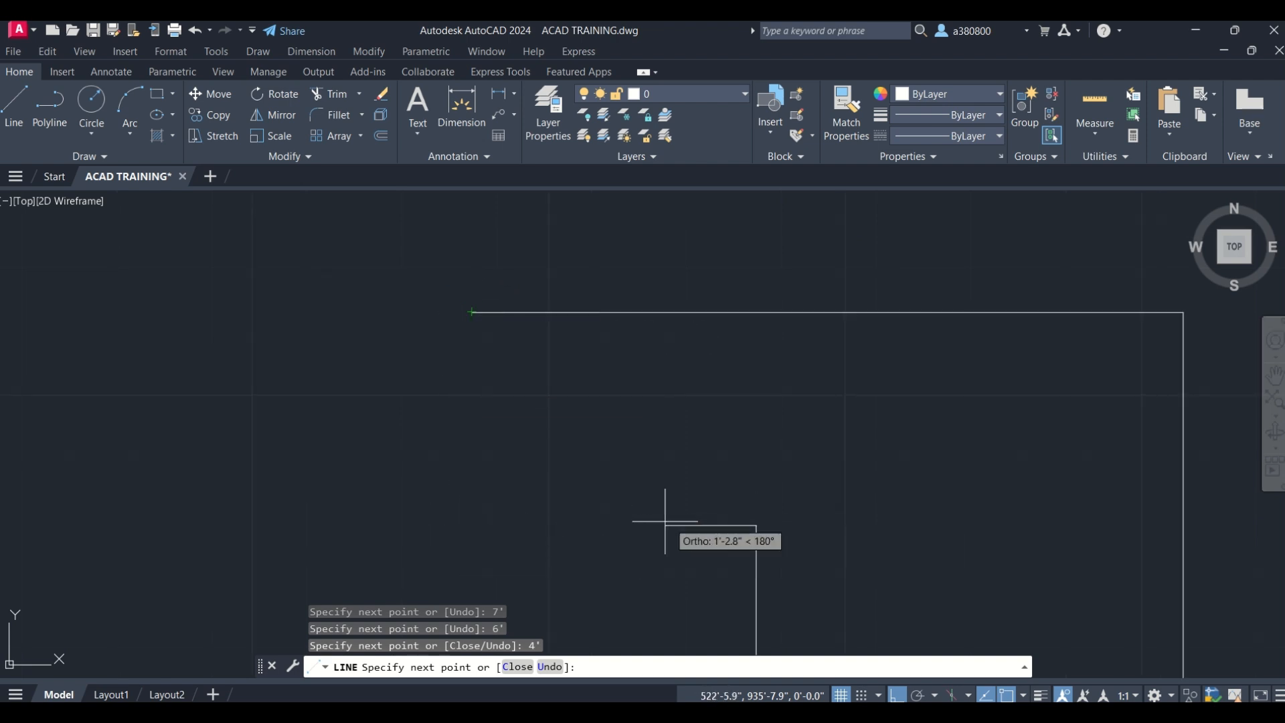
pyautogui.click(472, 525)
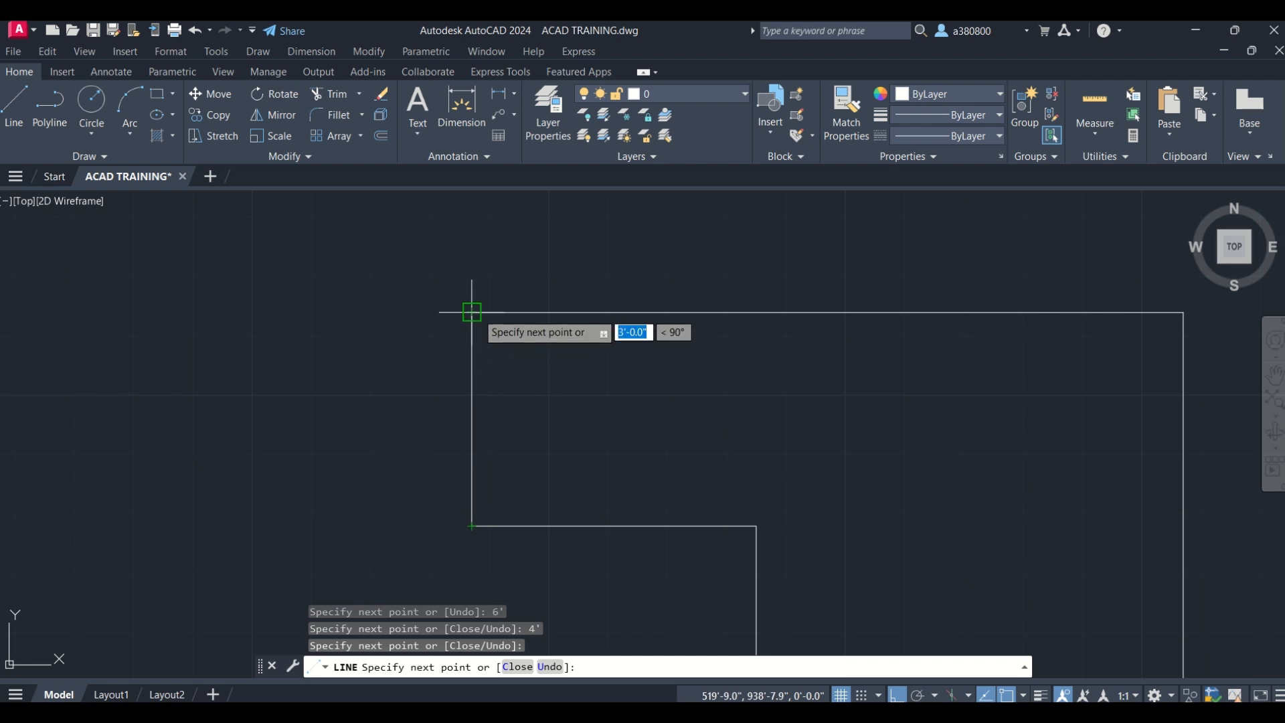
pyautogui.press('Escape')
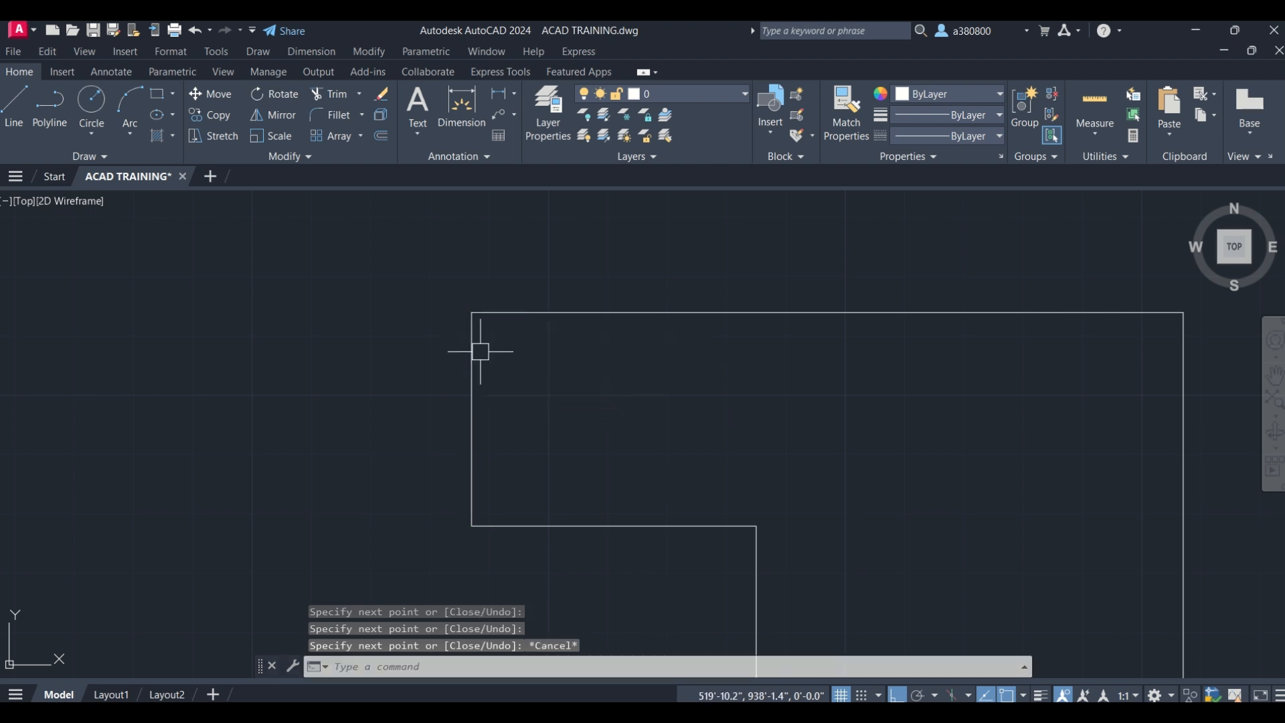
pyautogui.scroll(-5, 324, 291)
pyautogui.scroll(4, 342, 320)
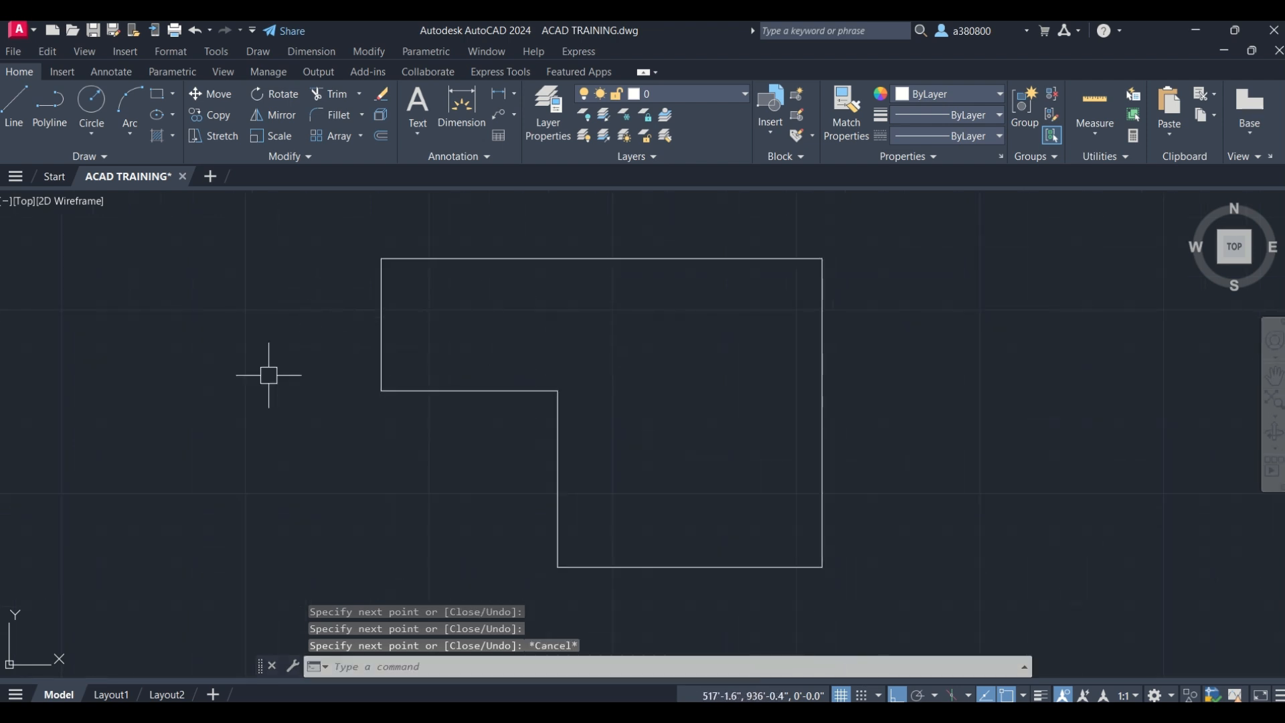
pyautogui.press('Escape')
pyautogui.scroll(2, 585, 364)
pyautogui.scroll(-2, 561, 358)
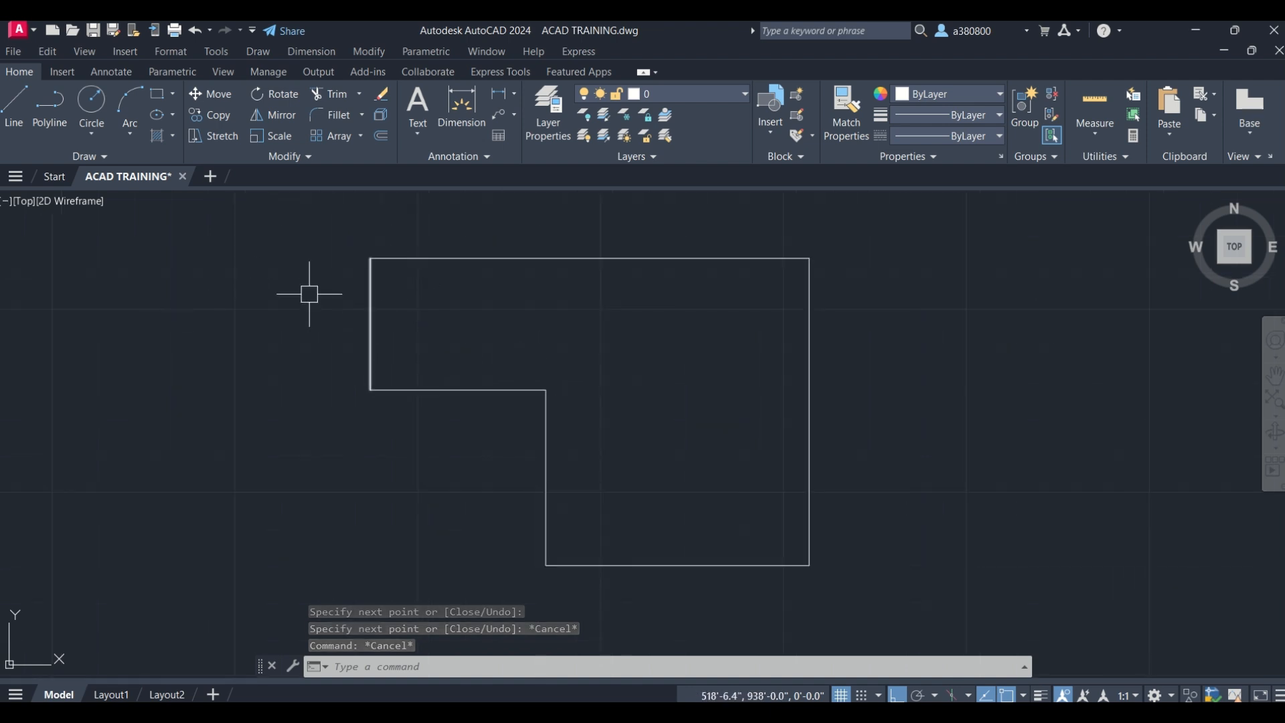
pyautogui.scroll(-2, 504, 301)
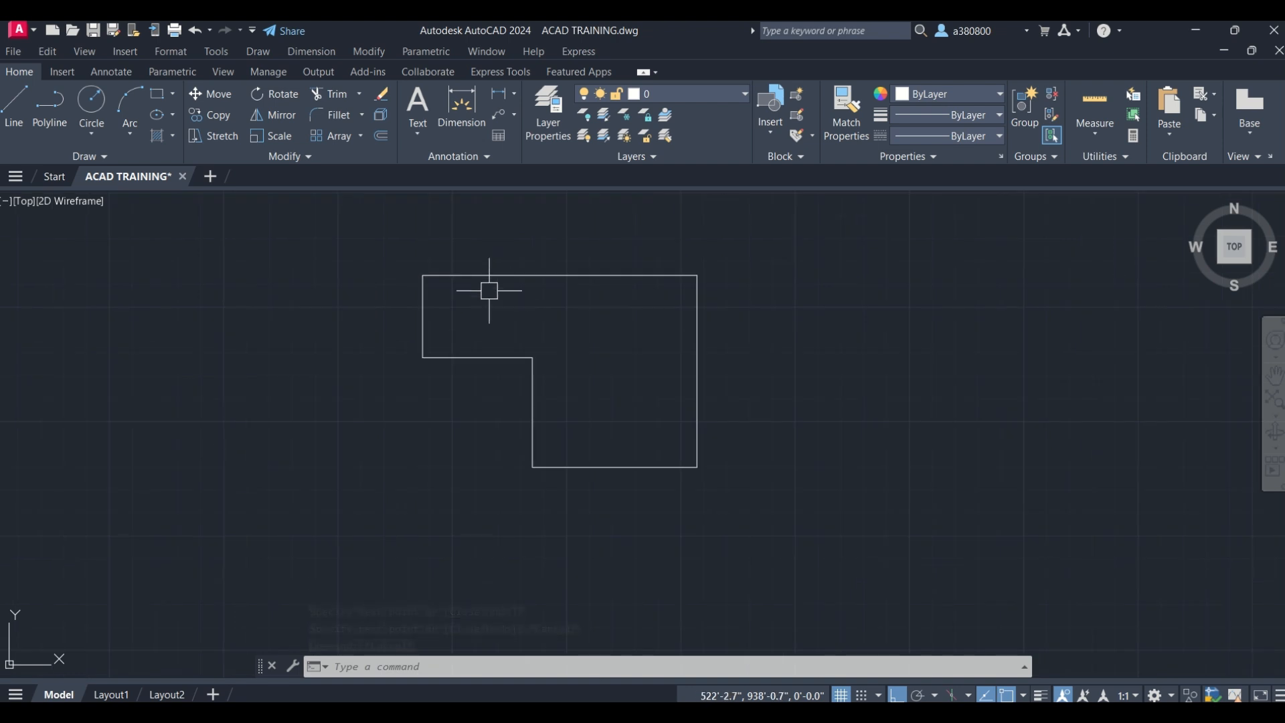
pyautogui.click(12, 110)
pyautogui.press('Escape')
pyautogui.press('Escape')
pyautogui.moveTo(497, 275); pyautogui.dragTo(374, 303, button='middle')
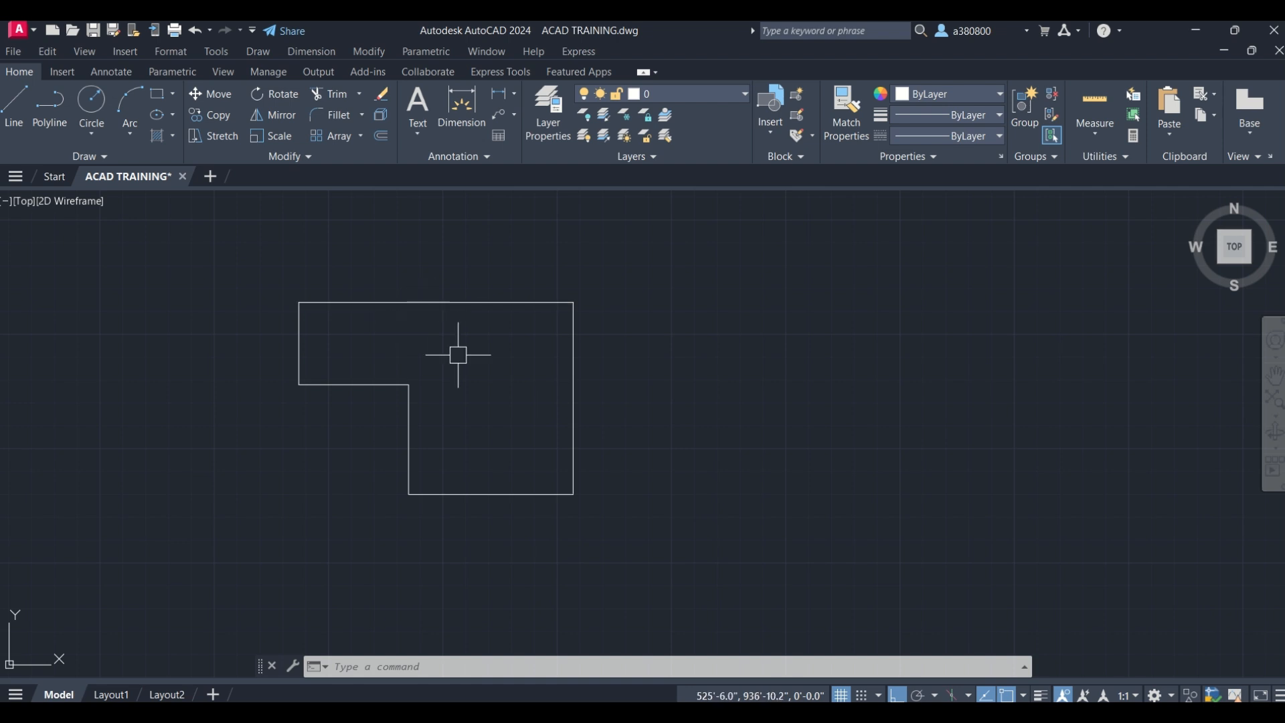
pyautogui.press('Escape')
pyautogui.write('l')
pyautogui.press('Return')
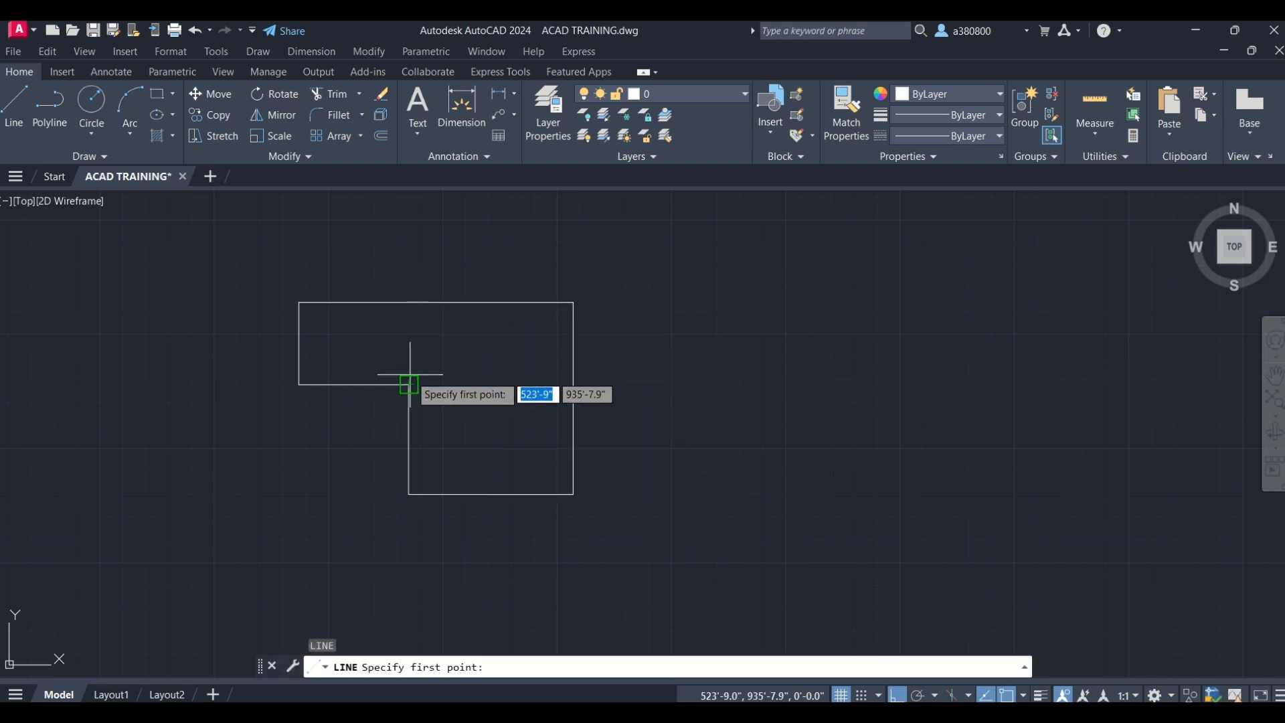
pyautogui.press('Escape')
pyautogui.press('Escape')
# Draw a vertical line extending upward from the midpoint of the outline's top edge.
pyautogui.click(7, 115)
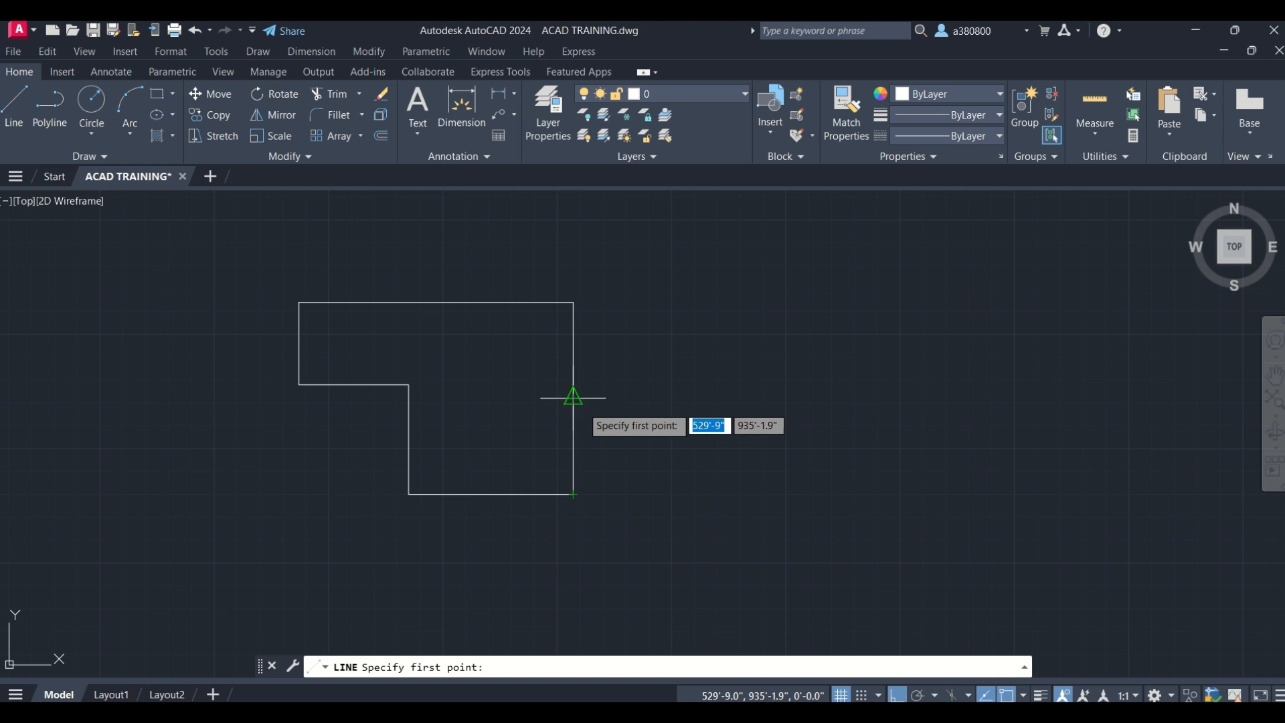
pyautogui.scroll(4, 568, 392)
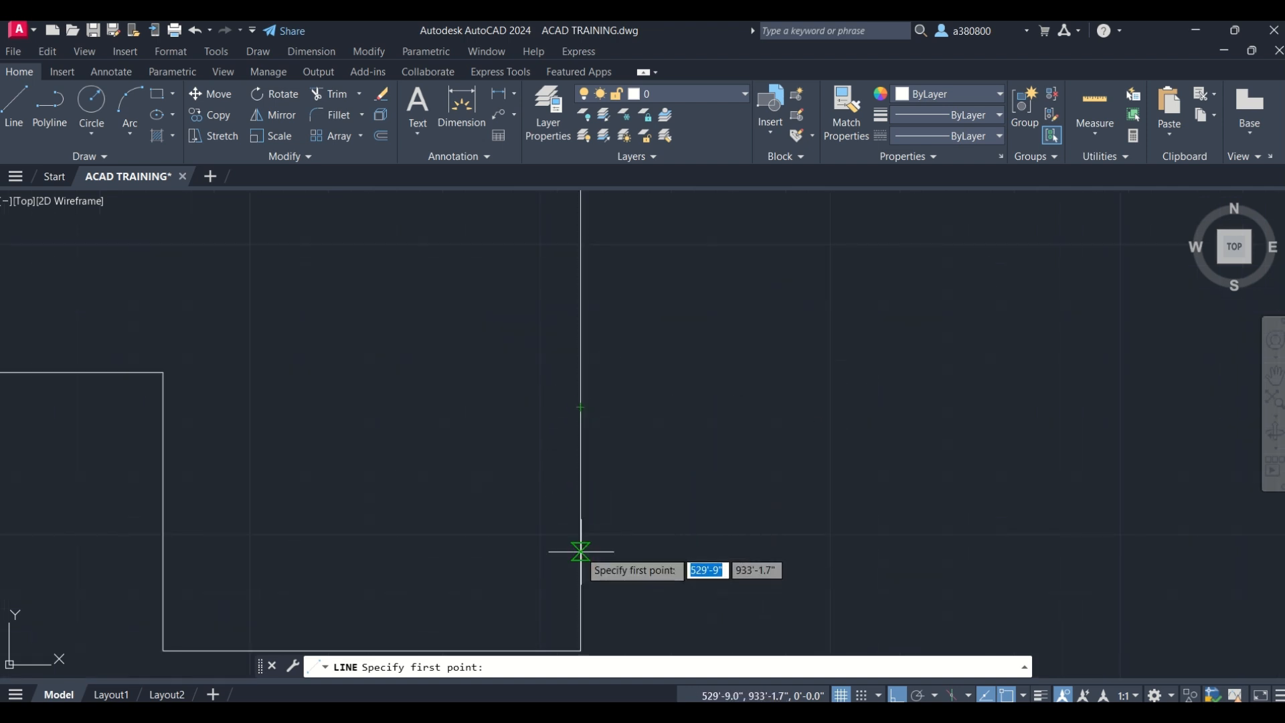
pyautogui.scroll(-2, 592, 445)
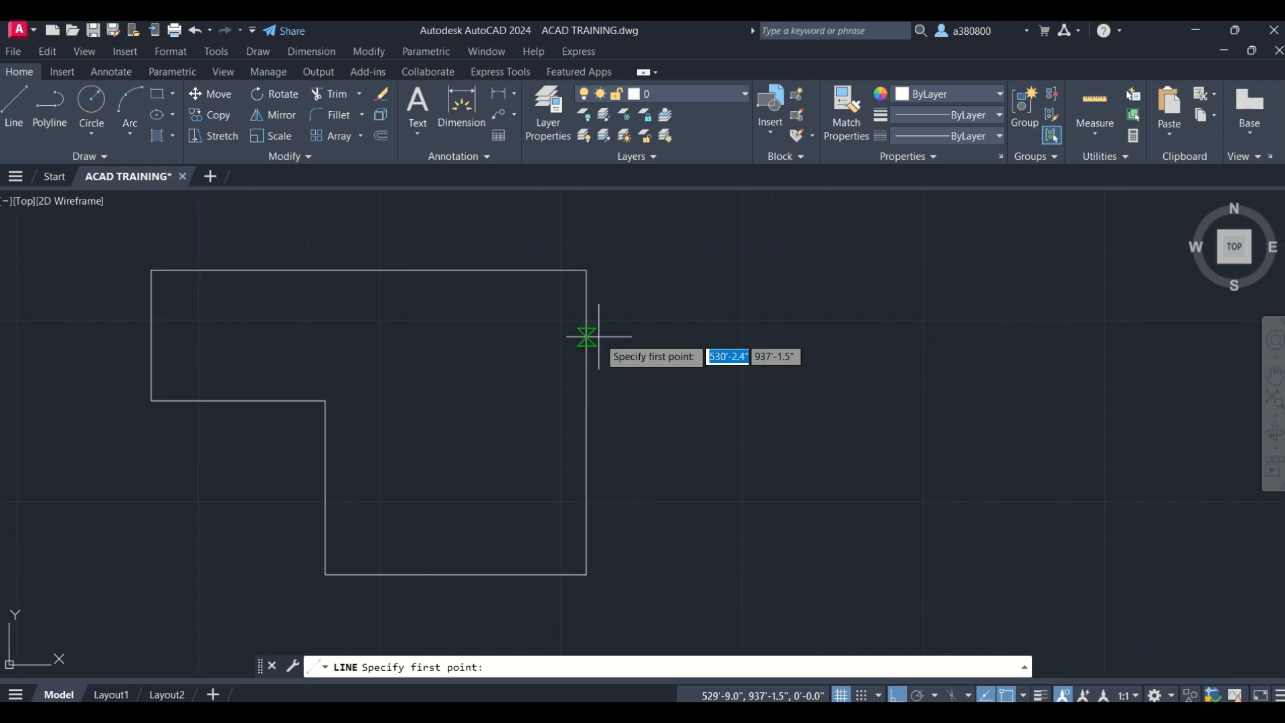
pyautogui.scroll(-2, 453, 350)
pyautogui.moveTo(453, 350); pyautogui.dragTo(488, 401, button='middle')
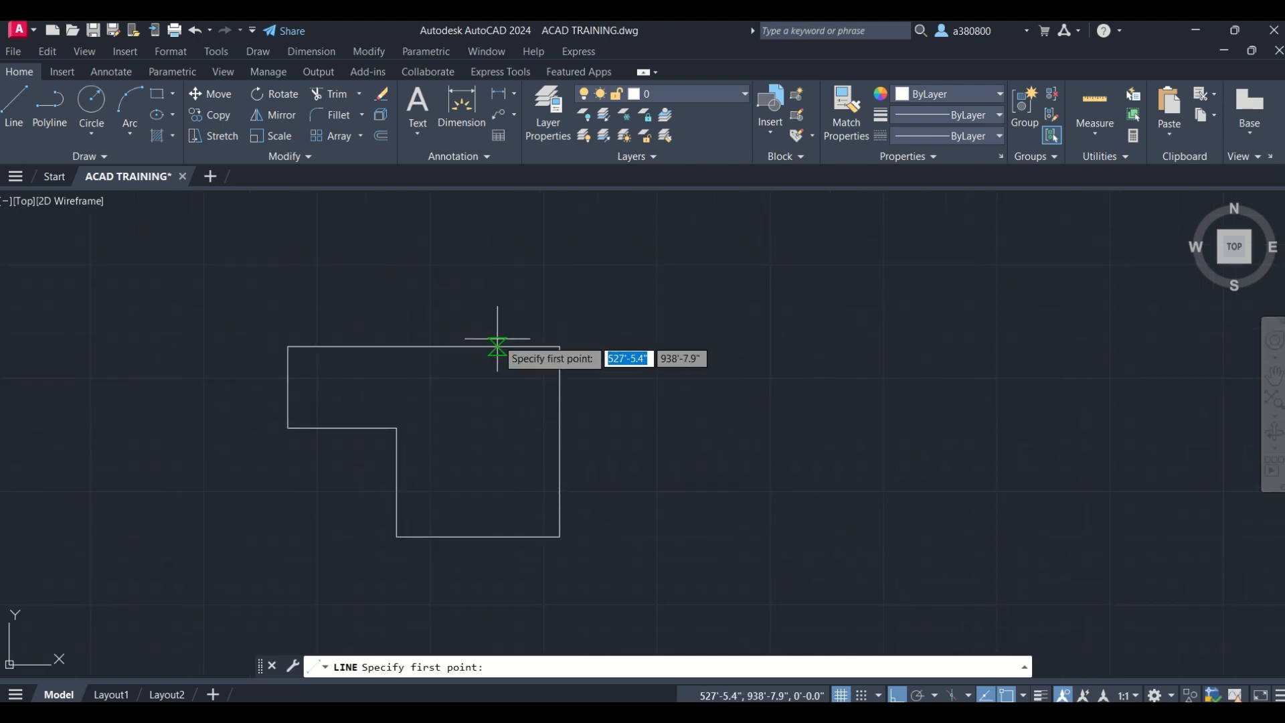
pyautogui.click(424, 346)
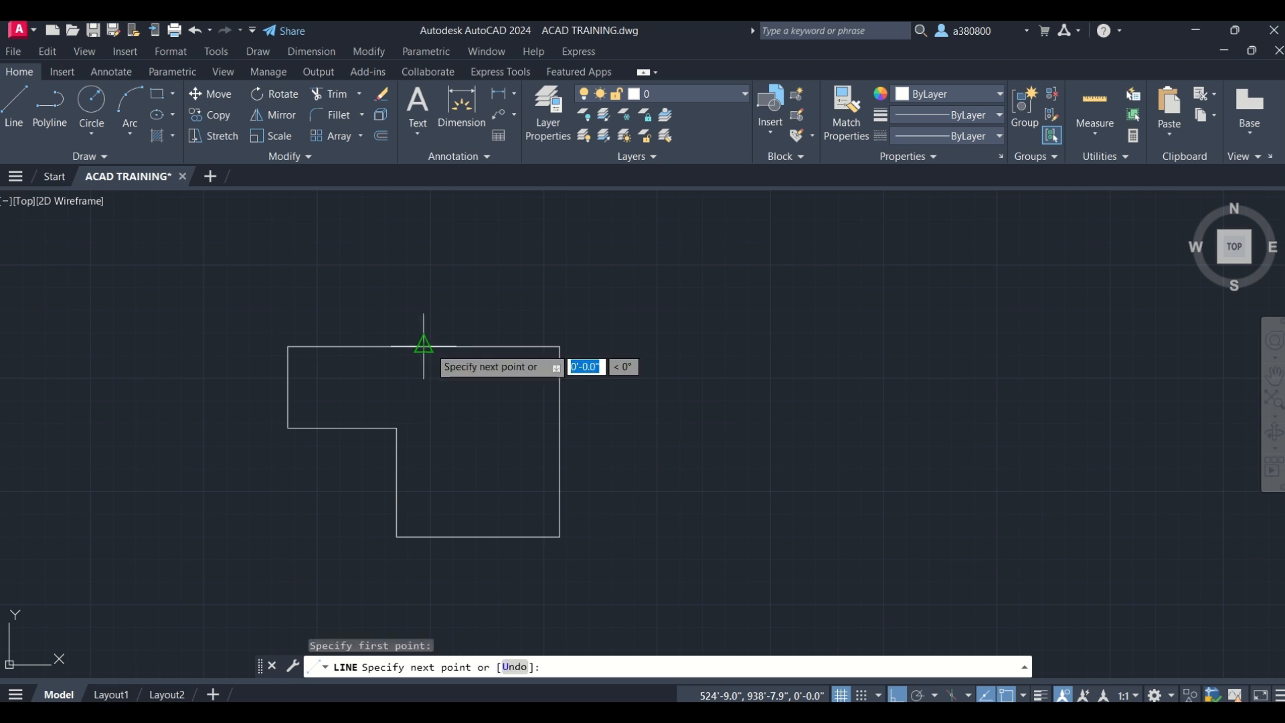
pyautogui.click(442, 236)
pyautogui.press('Escape')
pyautogui.press('Escape')
pyautogui.press('Escape')
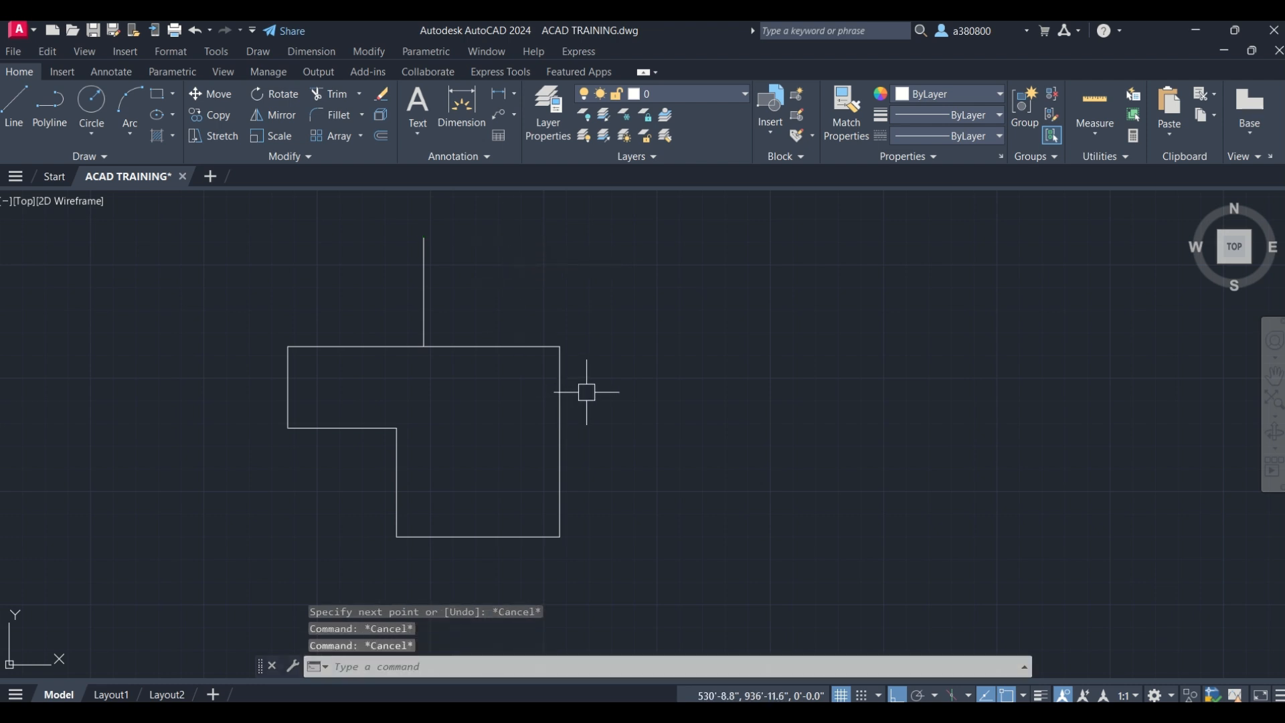
# Draw a horizontal line extending rightward from the midpoint of the outline's long right edge.
pyautogui.write('l')
pyautogui.press('Return')
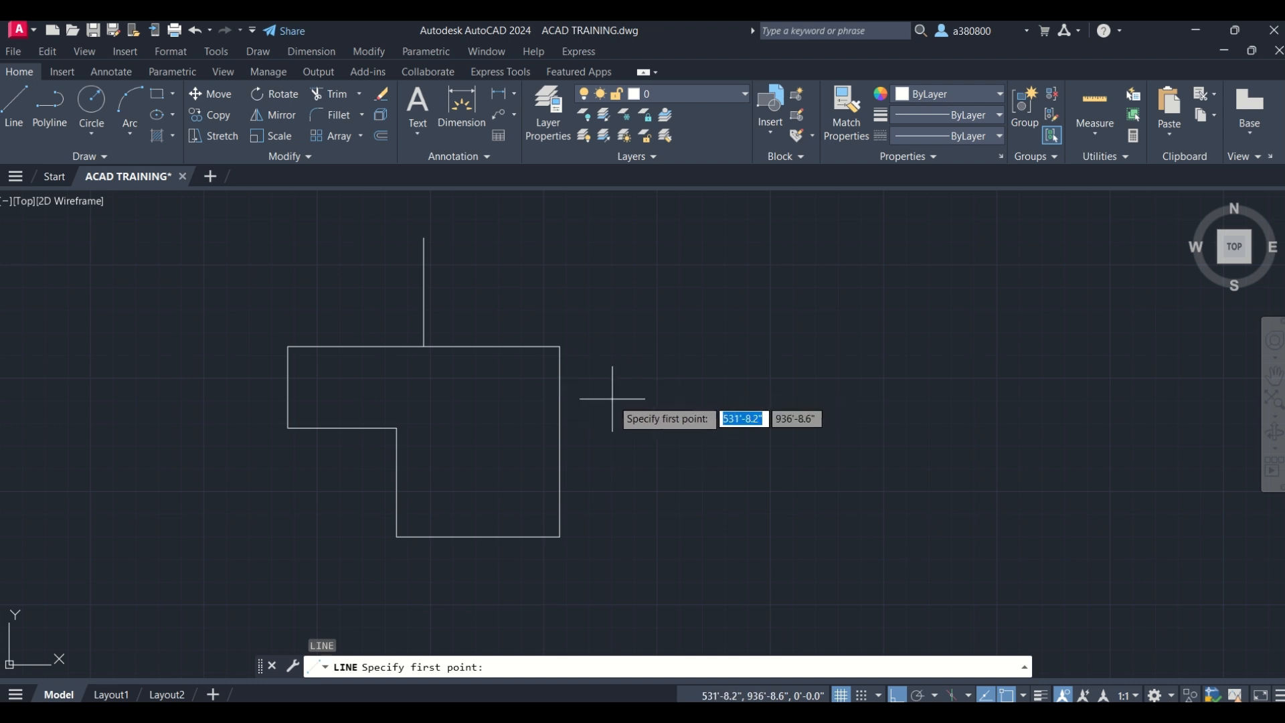
pyautogui.click(560, 440)
pyautogui.click(637, 441)
pyautogui.press('Escape')
pyautogui.press('Escape')
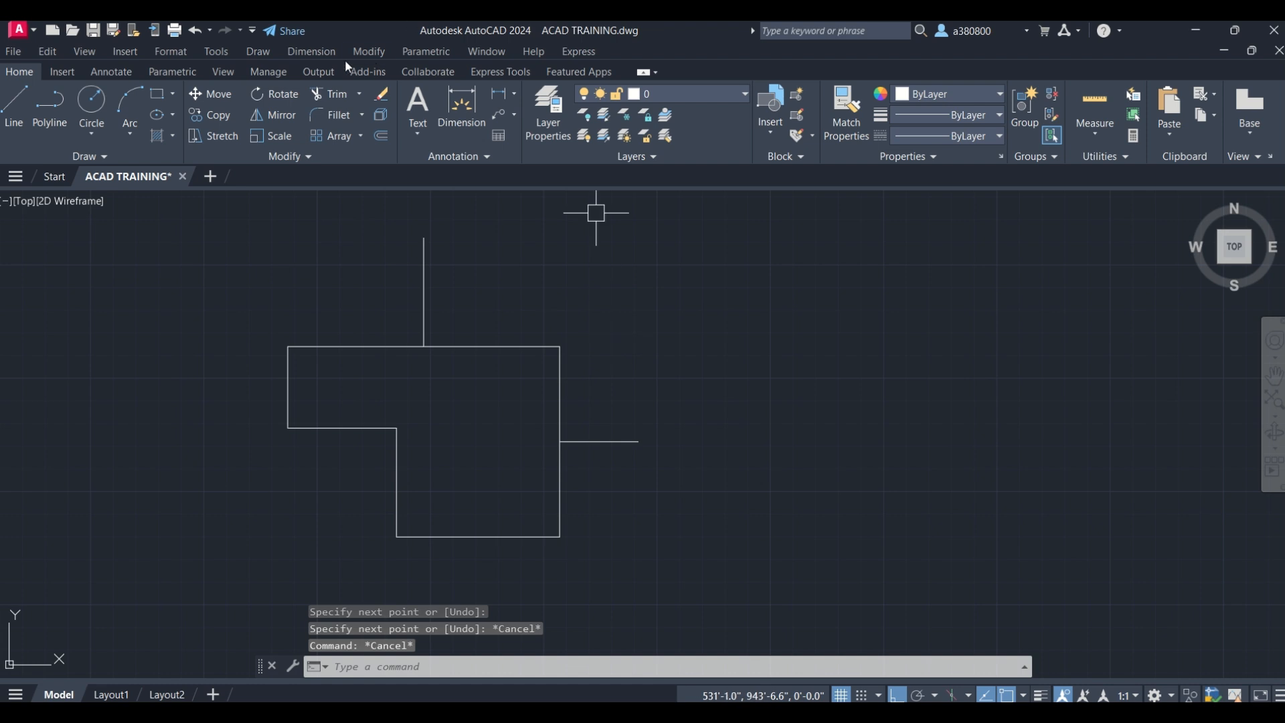
# Add a linear dimension across the outline's full top edge, placed just below the edge inside the shape.
pyautogui.click(327, 51)
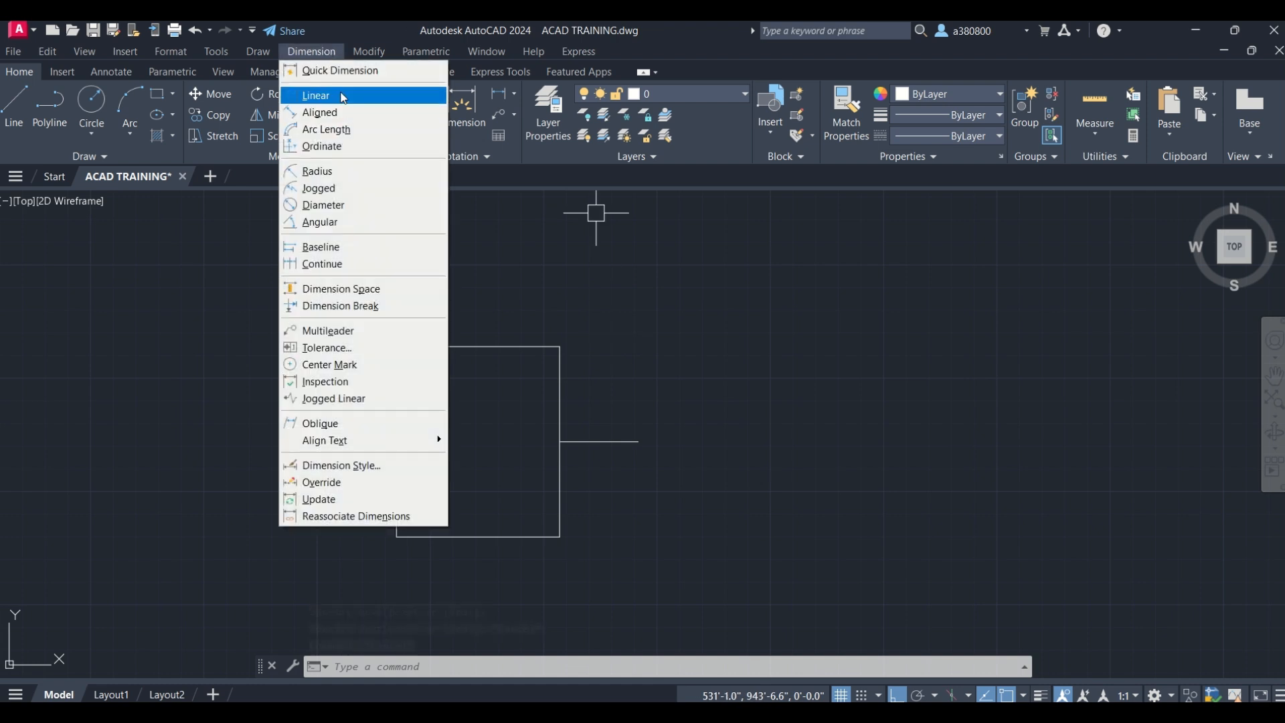
pyautogui.click(340, 97)
pyautogui.scroll(2, 280, 370)
pyautogui.click(291, 331)
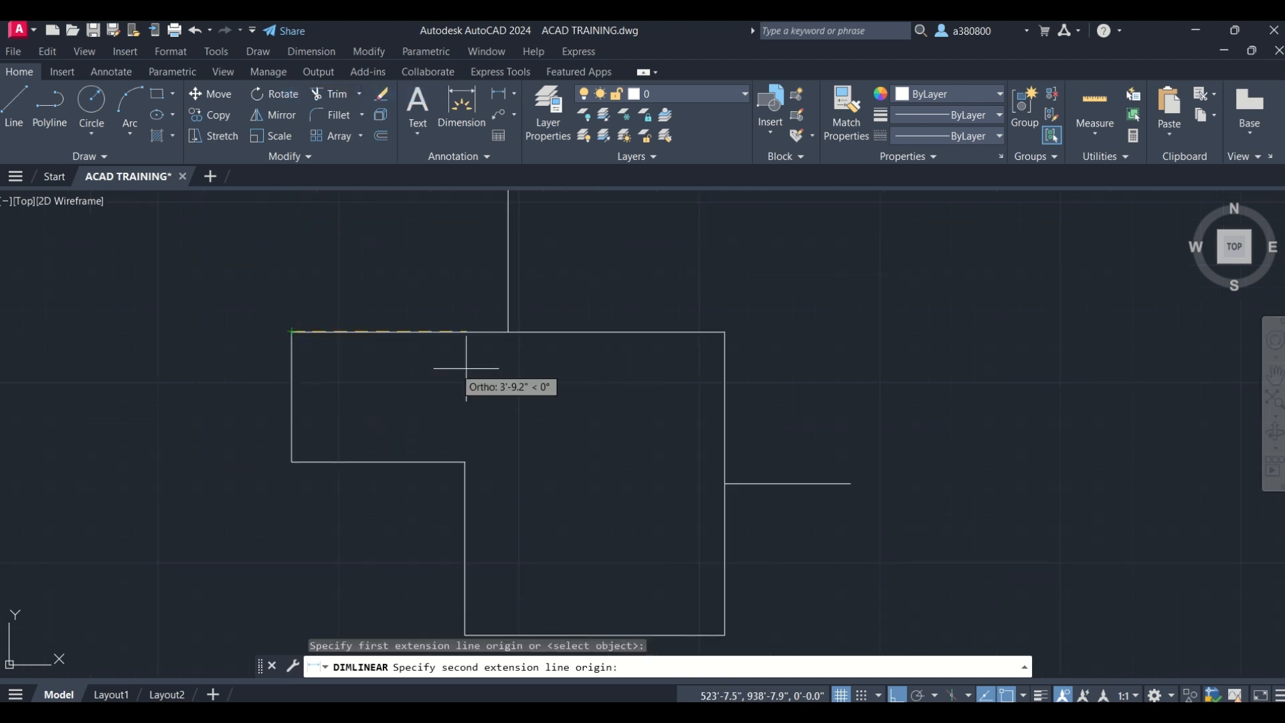
pyautogui.click(724, 330)
pyautogui.click(665, 377)
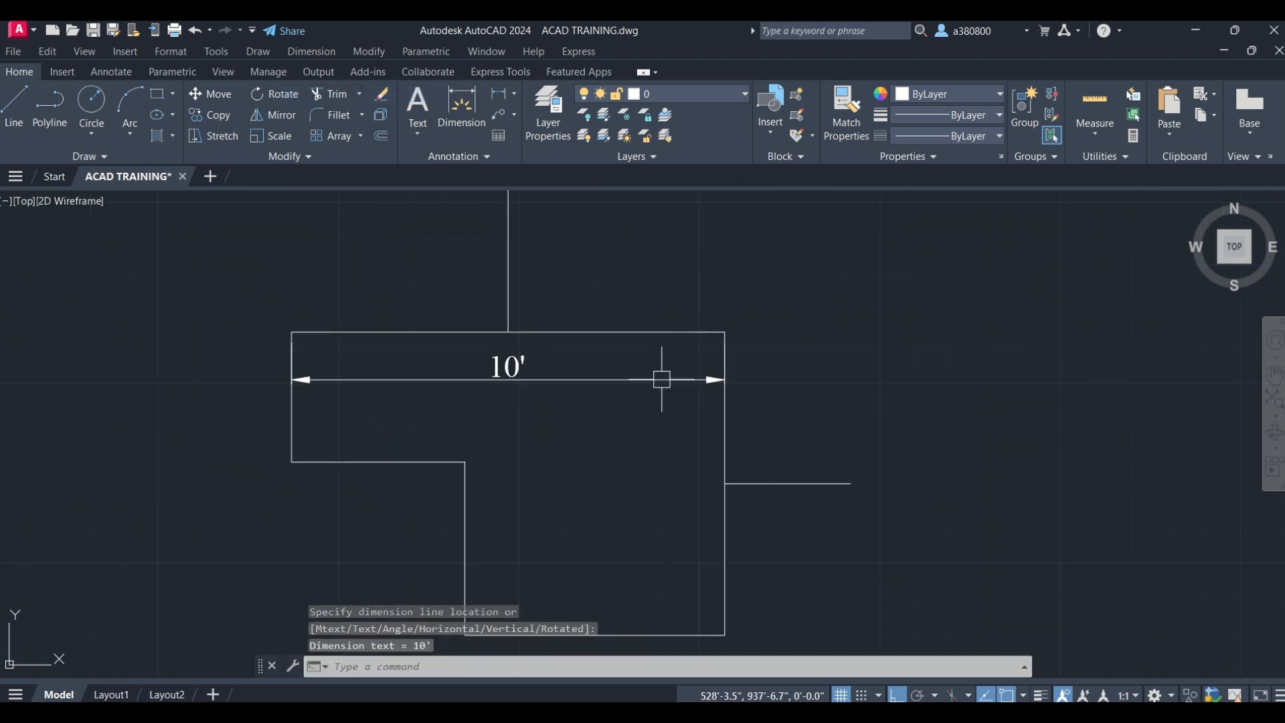
# Add a linear dimension from the foot of the vertical line to the outline's top-right corner, placed above the top edge.
pyautogui.scroll(-4, 573, 451)
pyautogui.rightClick(627, 267)
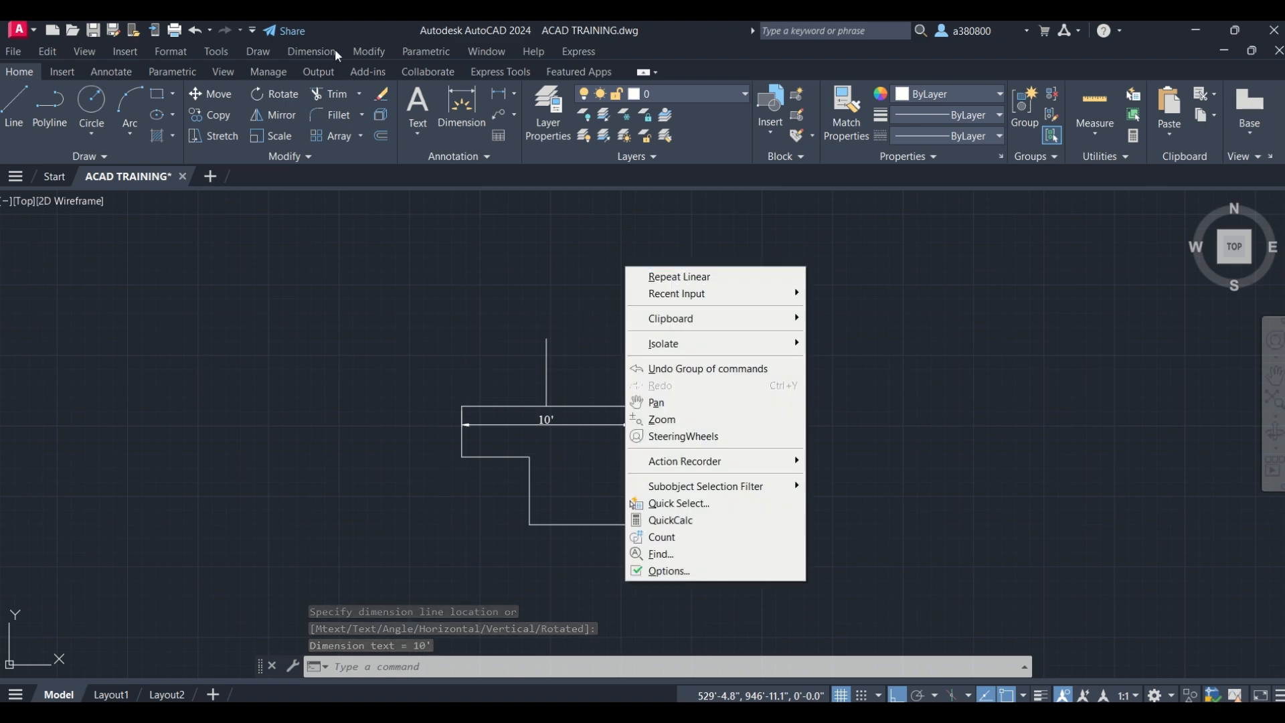
pyautogui.click(312, 47)
pyautogui.click(315, 52)
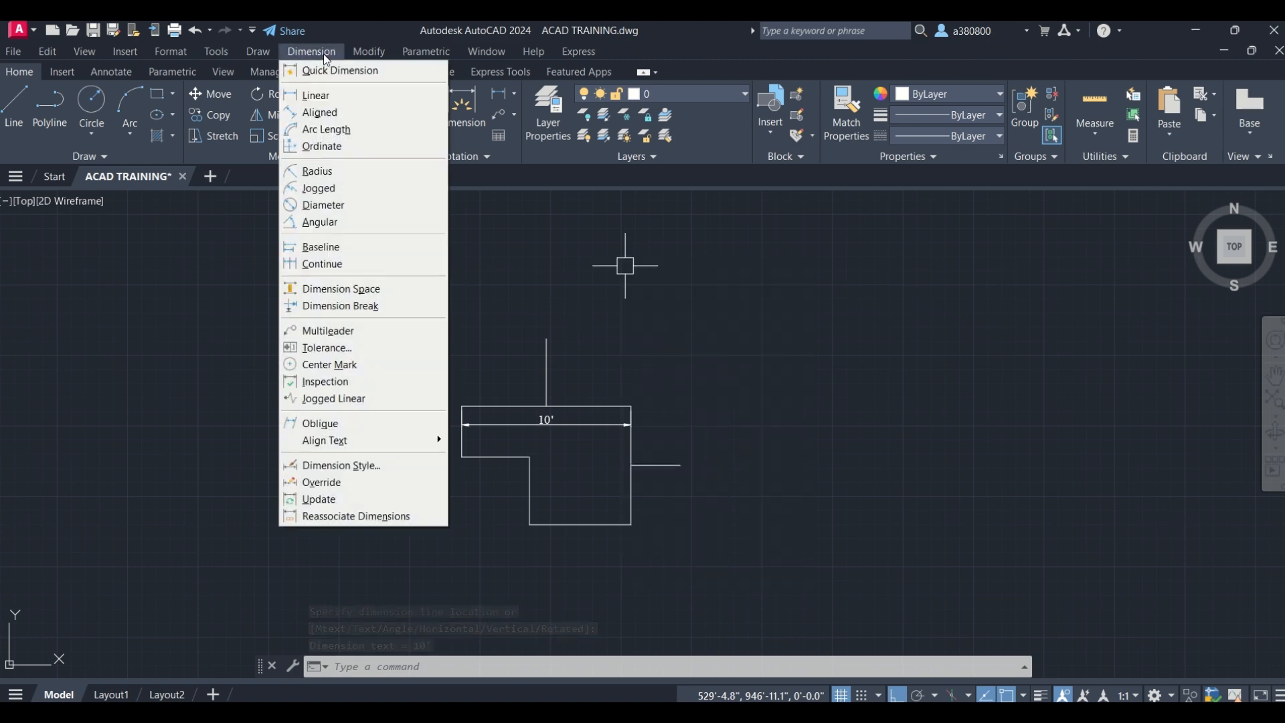
pyautogui.click(328, 103)
pyautogui.scroll(4, 582, 378)
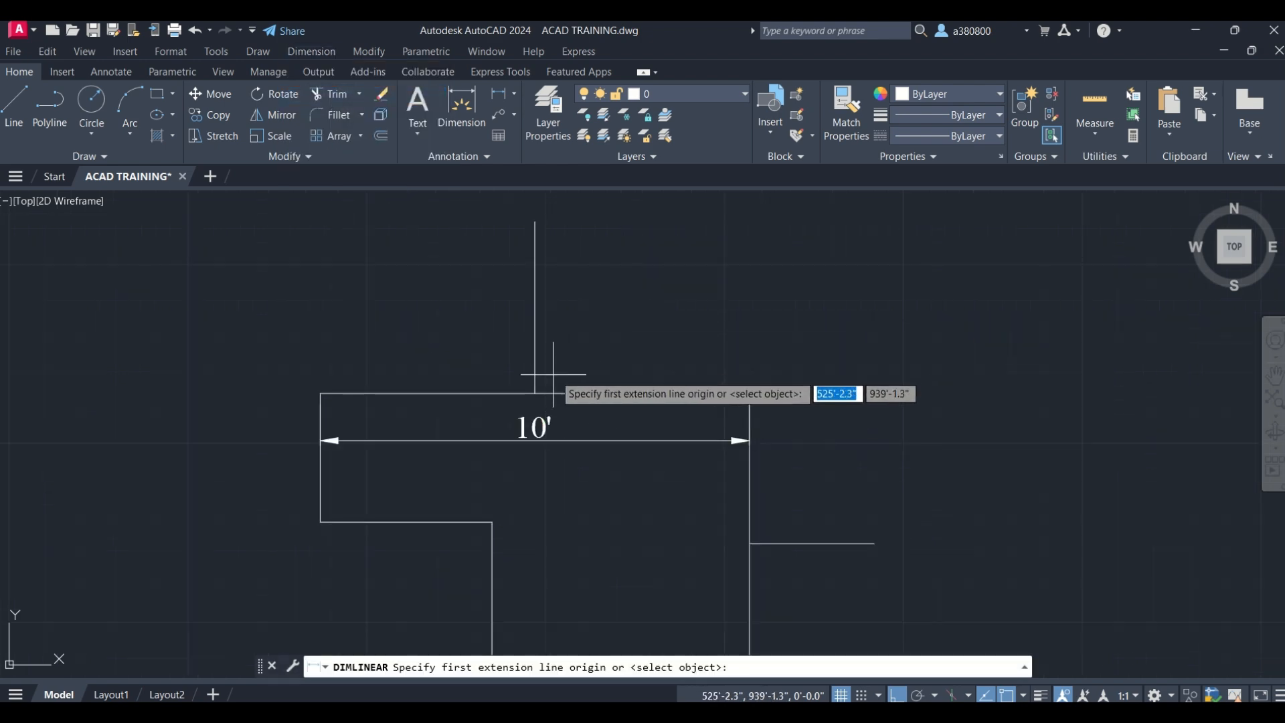
pyautogui.click(535, 392)
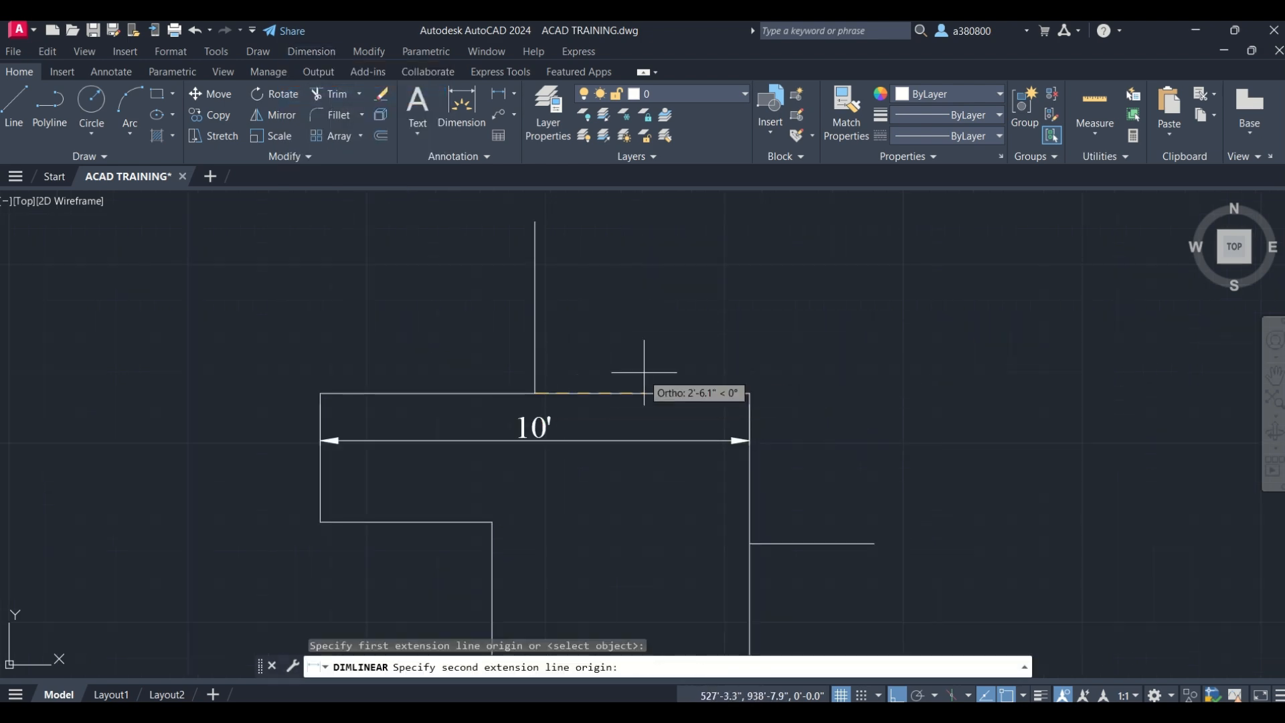
pyautogui.click(750, 393)
pyautogui.click(744, 330)
pyautogui.scroll(-2, 423, 307)
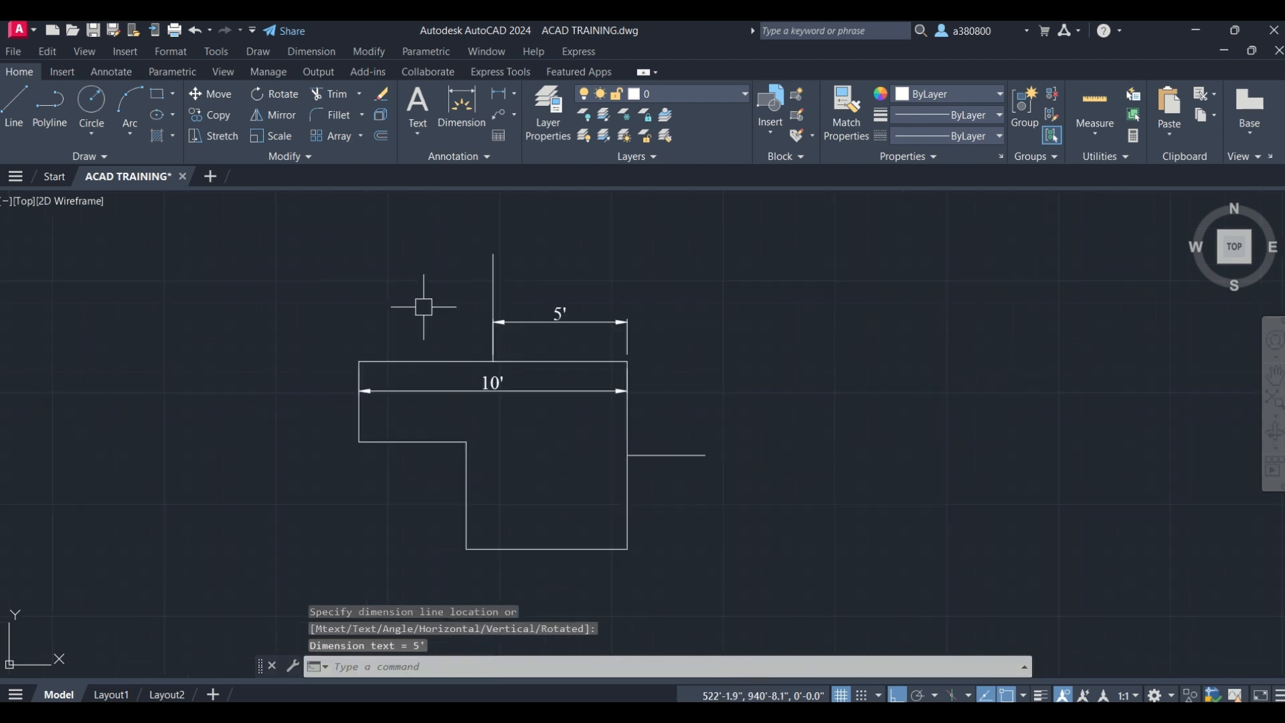
# Add a vertical linear dimension from the start of the projecting horizontal line down to the outline's bottom-right corner, placed outside the right edge.
pyautogui.rightClick(755, 310)
pyautogui.click(790, 323)
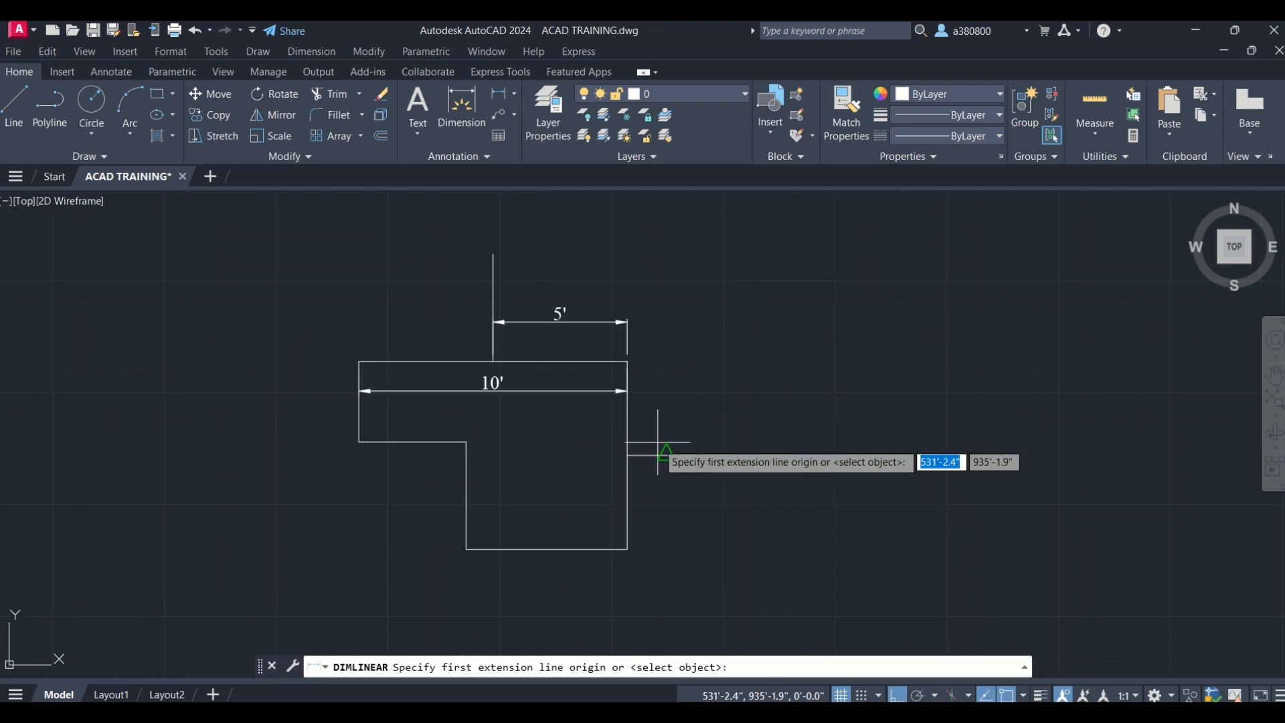
pyautogui.click(626, 455)
pyautogui.click(627, 548)
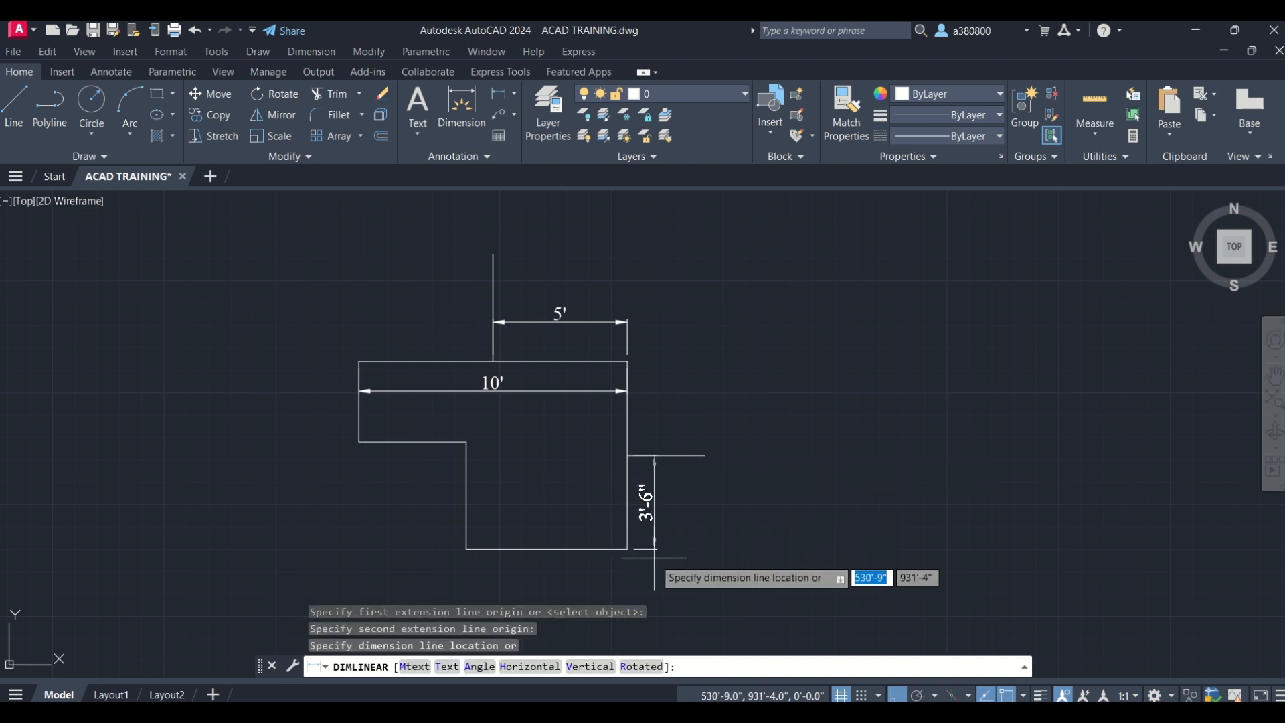
pyautogui.click(656, 557)
# Add a vertical linear dimension over the full height between the outline's bottom and top edges, placed inside the shape.
pyautogui.rightClick(720, 424)
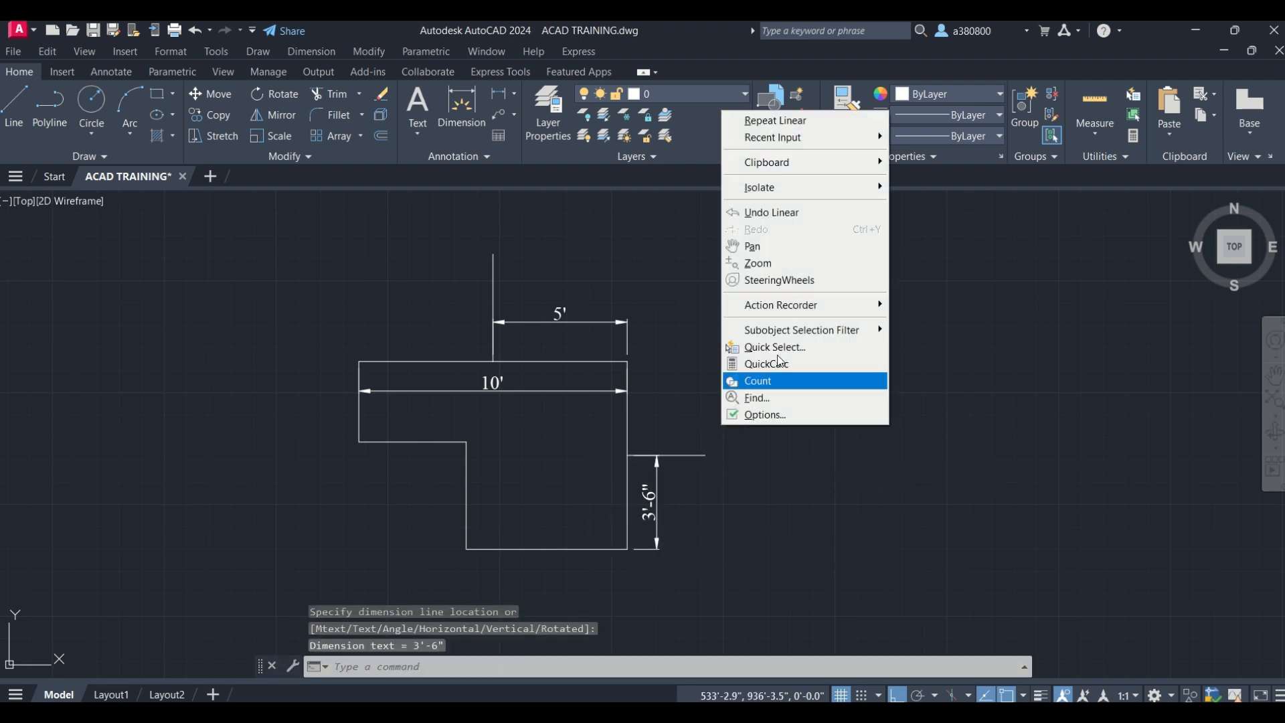
pyautogui.click(783, 122)
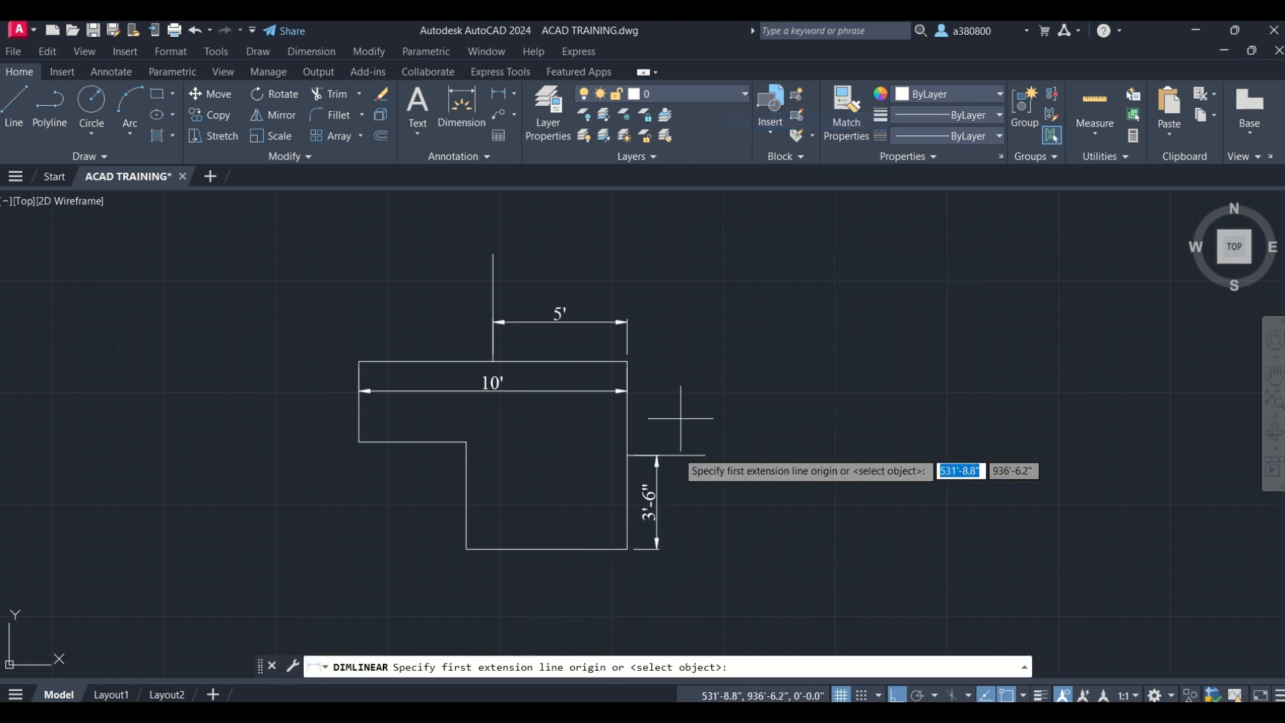
pyautogui.click(597, 549)
pyautogui.click(597, 362)
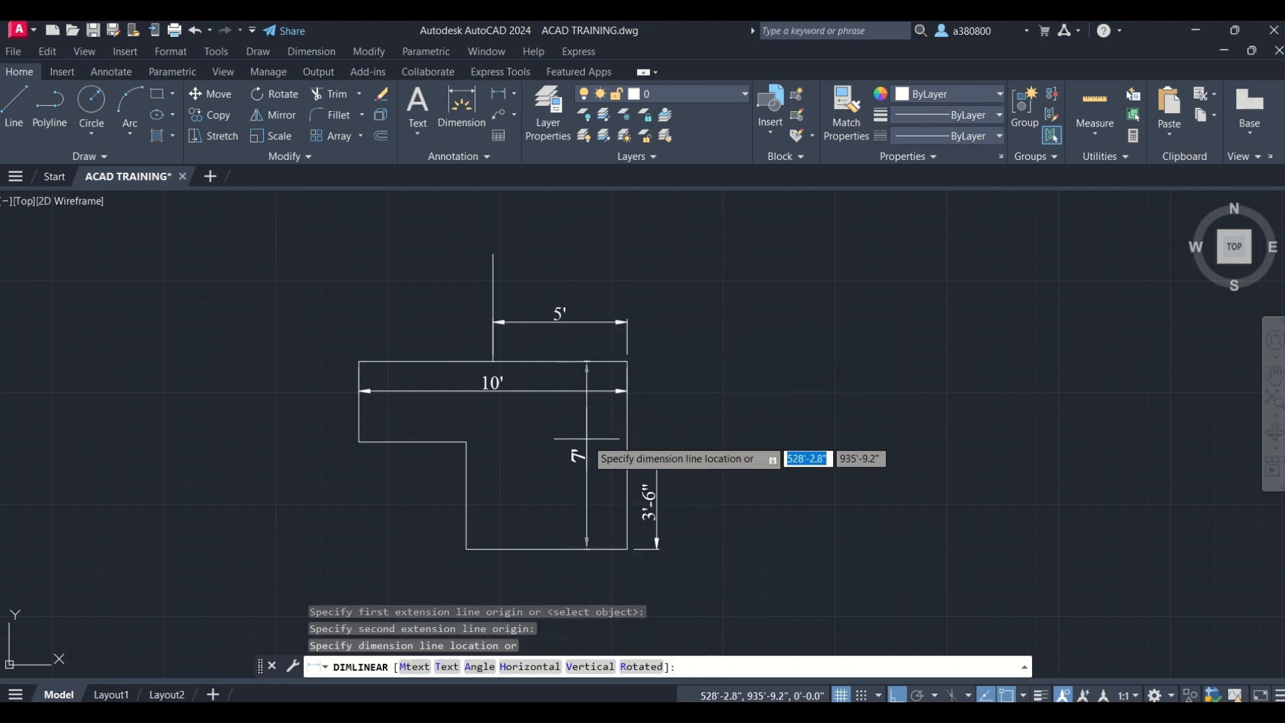
pyautogui.click(588, 436)
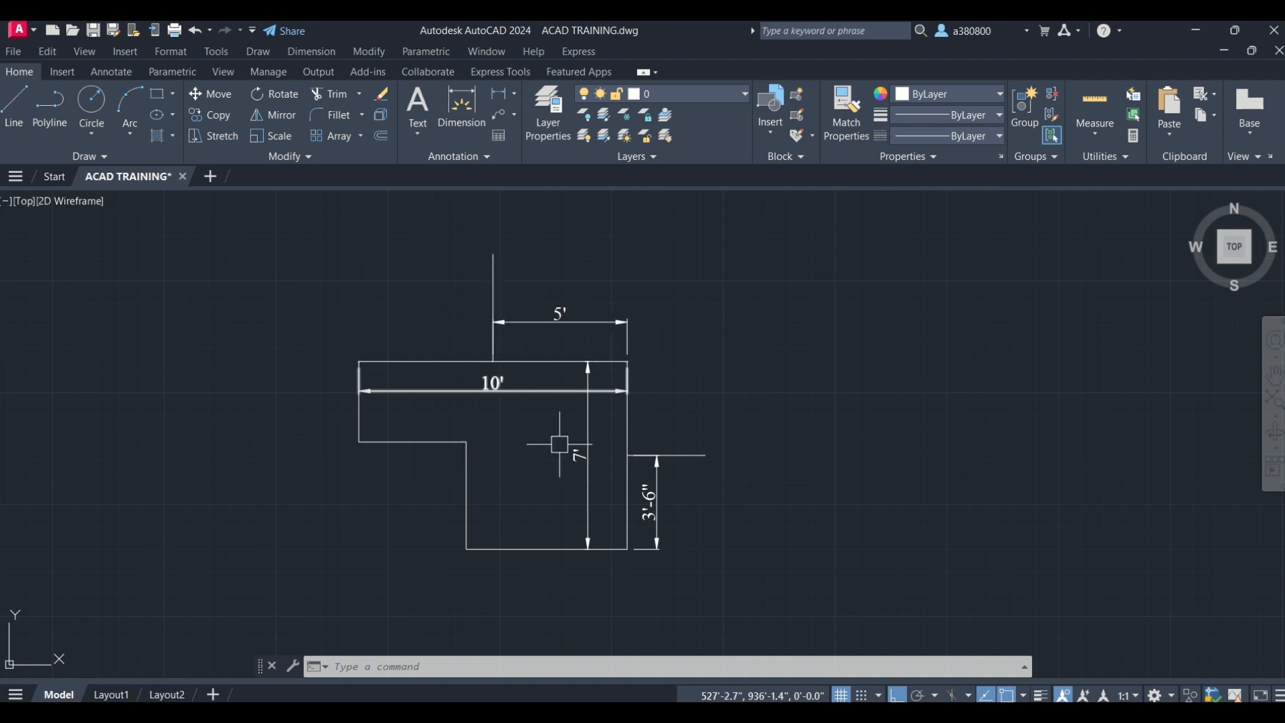
# Delete all the linear dimensions and the two lines projecting from the edge midpoints, leaving only the L-shaped outline.
pyautogui.click(577, 432)
pyautogui.click(603, 466)
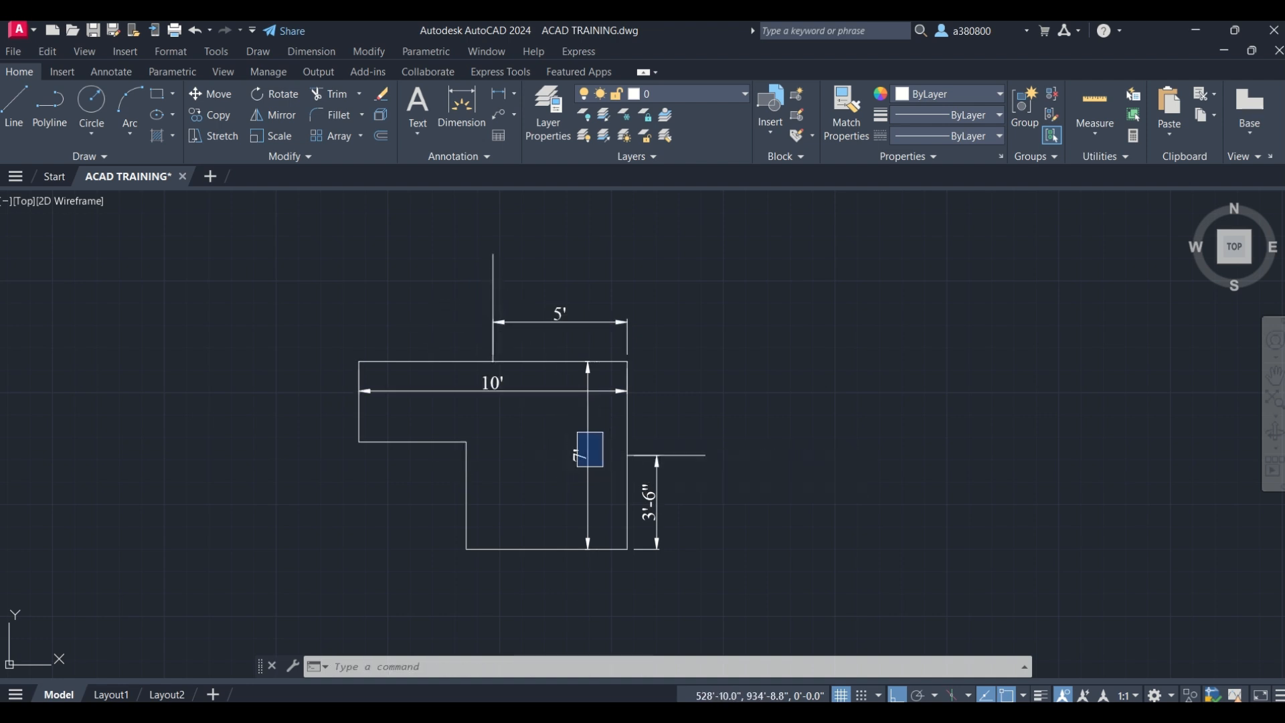
pyautogui.press('Escape')
pyautogui.press('Escape')
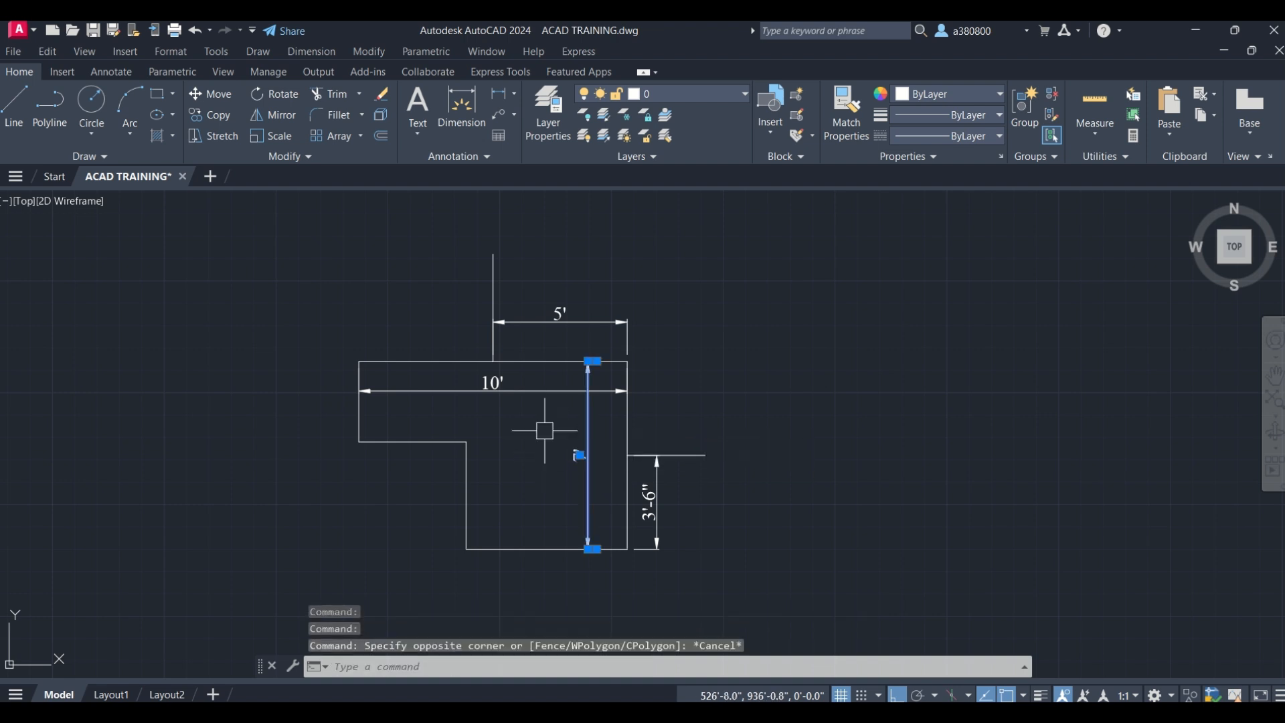
pyautogui.click(596, 446)
pyautogui.click(580, 468)
pyautogui.press('Delete')
pyautogui.click(501, 381)
pyautogui.press('Delete')
pyautogui.click(492, 322)
pyautogui.press('Delete')
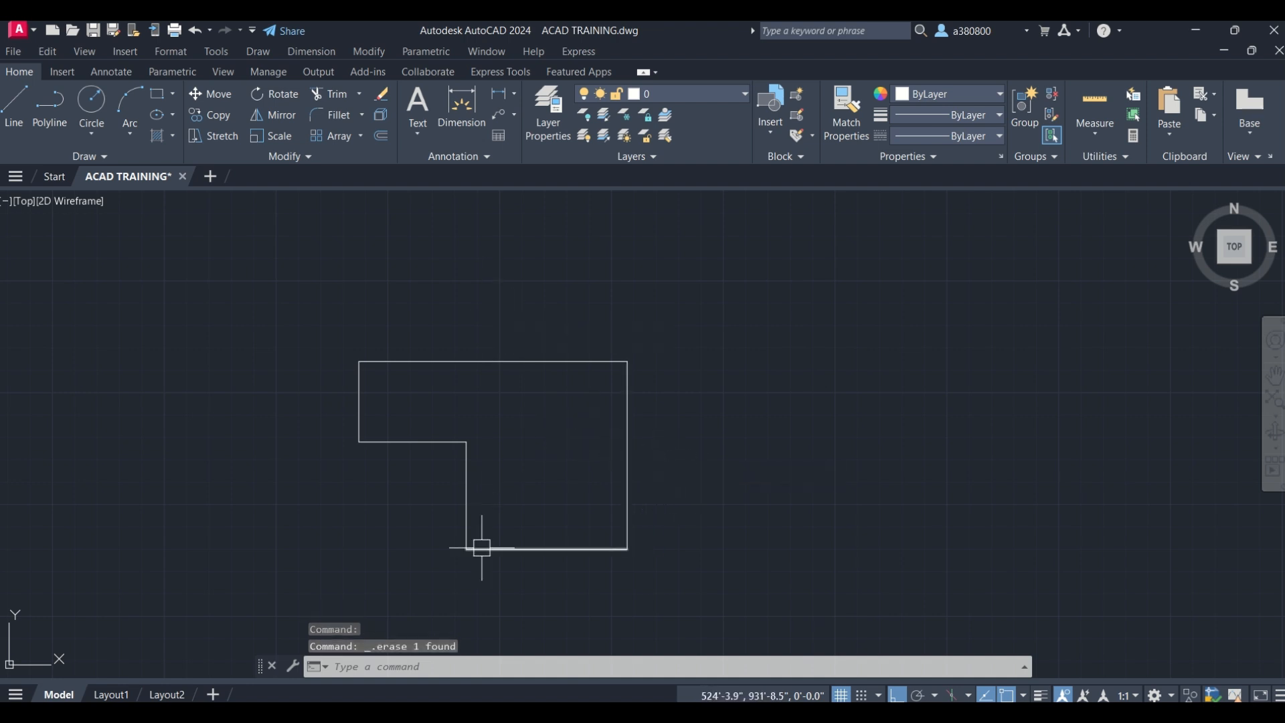
pyautogui.scroll(2, 524, 519)
pyautogui.press('Escape')
pyautogui.press('Escape')
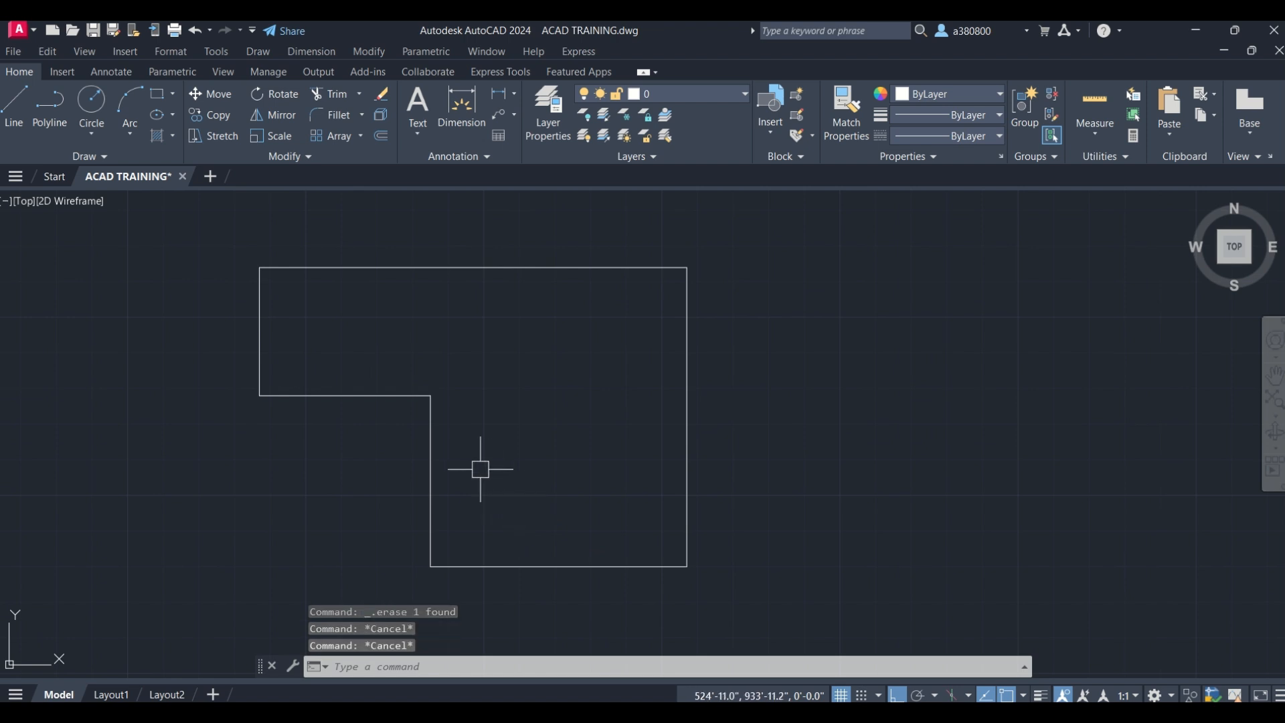
# Draw a line 9" leftward from the outline's bottom-right corner and continue it vertically up to the top edge.
pyautogui.click(15, 106)
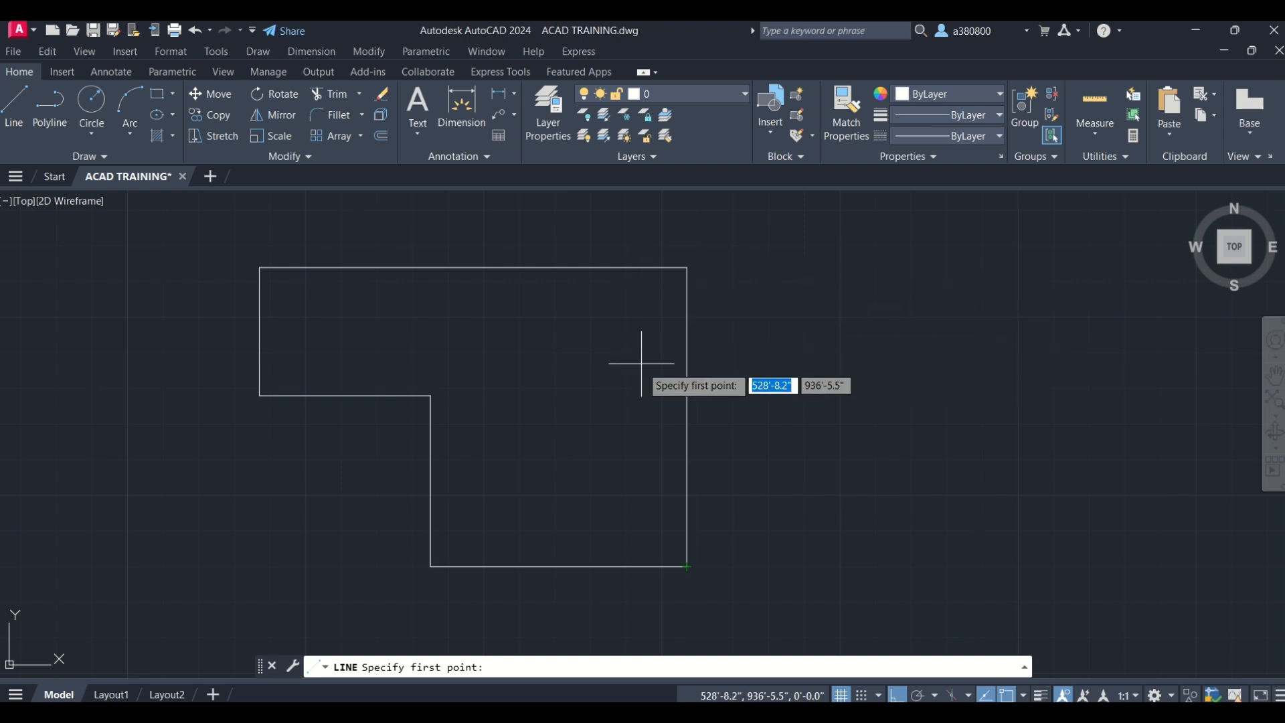
pyautogui.press('Escape')
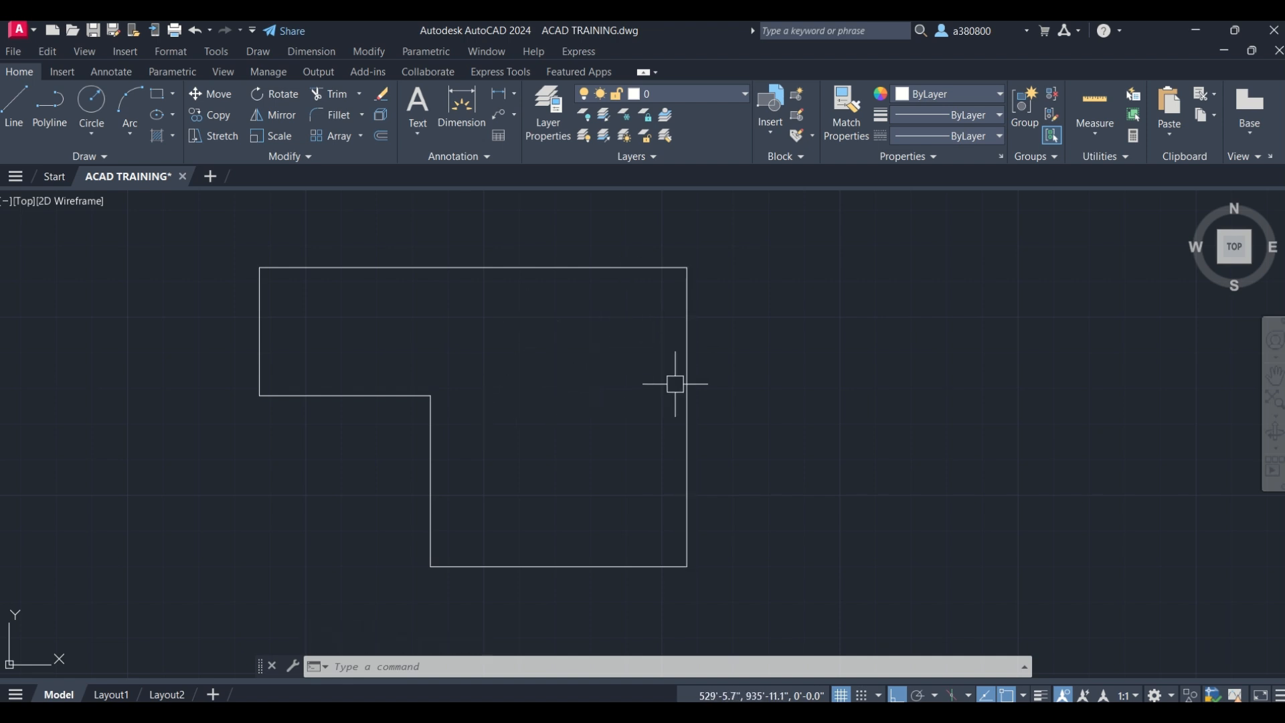
pyautogui.write('l')
pyautogui.press('Return')
pyautogui.click(686, 566)
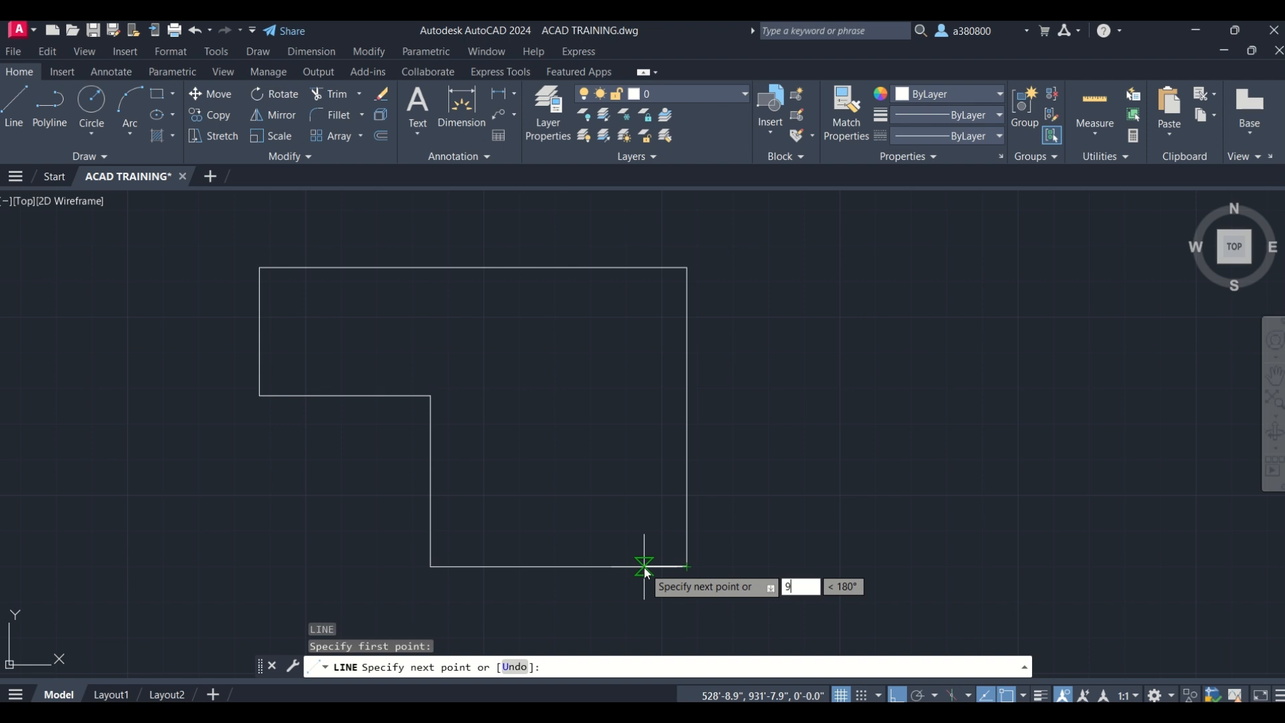
pyautogui.write('9"')
pyautogui.press('Return')
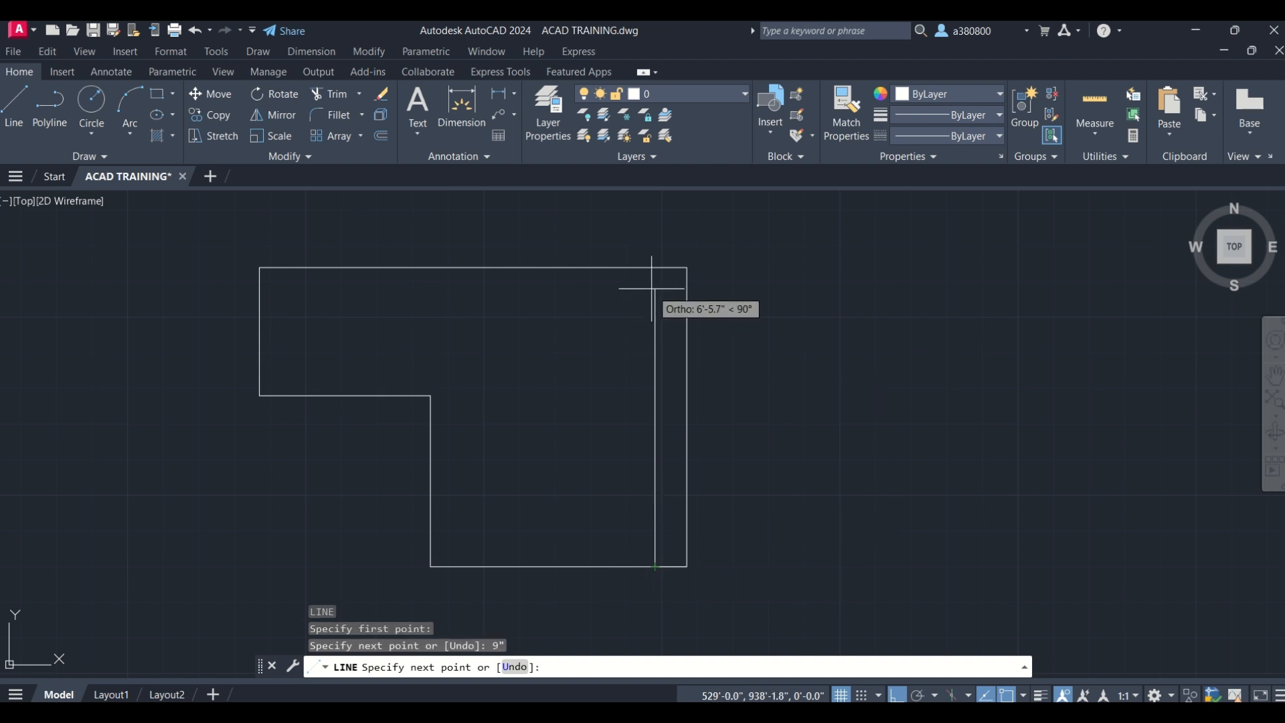
pyautogui.click(654, 268)
pyautogui.press('Escape')
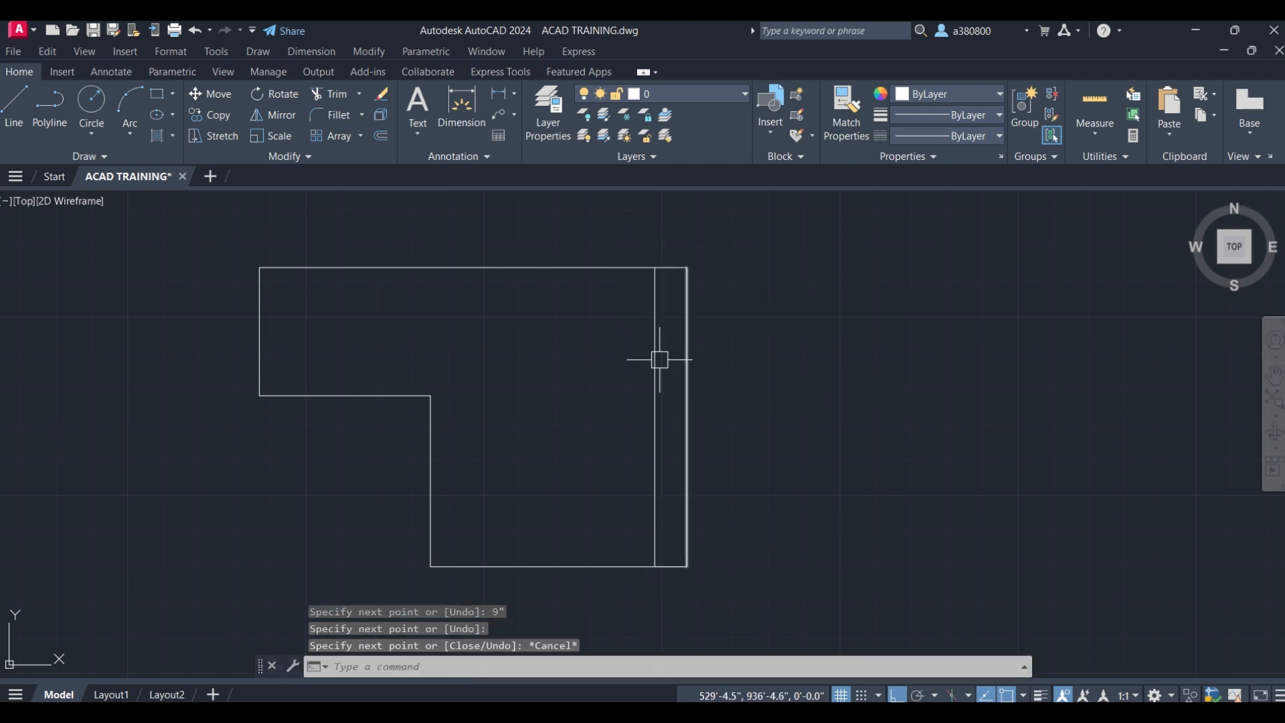
# Delete the inner vertical line and the 9" segment lying along the bottom edge.
pyautogui.click(655, 420)
pyautogui.press('Delete')
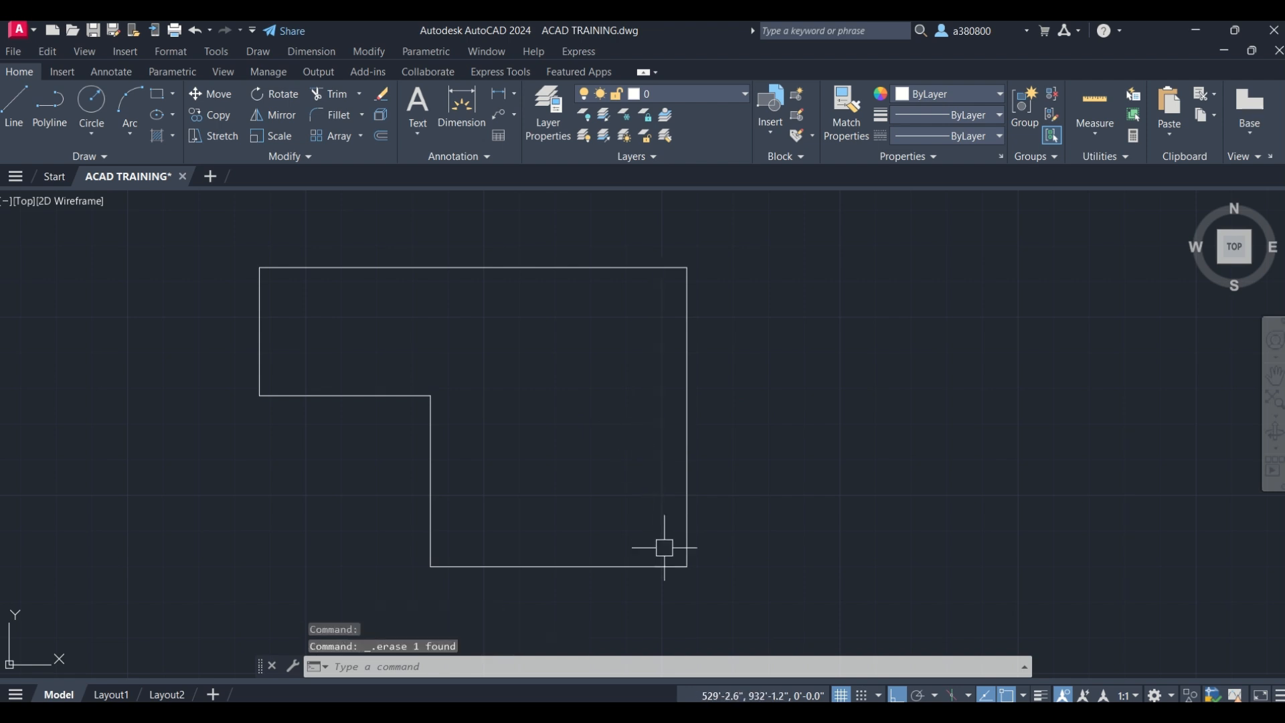
pyautogui.click(664, 561)
pyautogui.press('Delete')
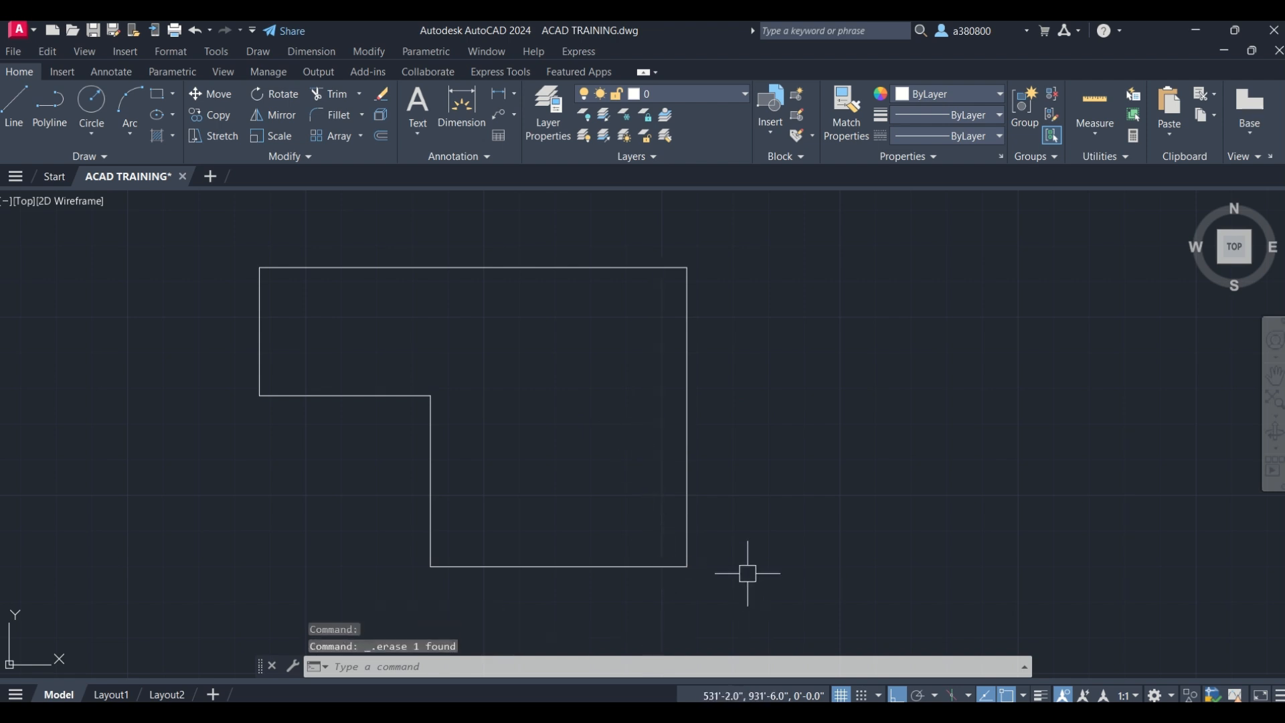
pyautogui.press('Escape')
pyautogui.press('Escape')
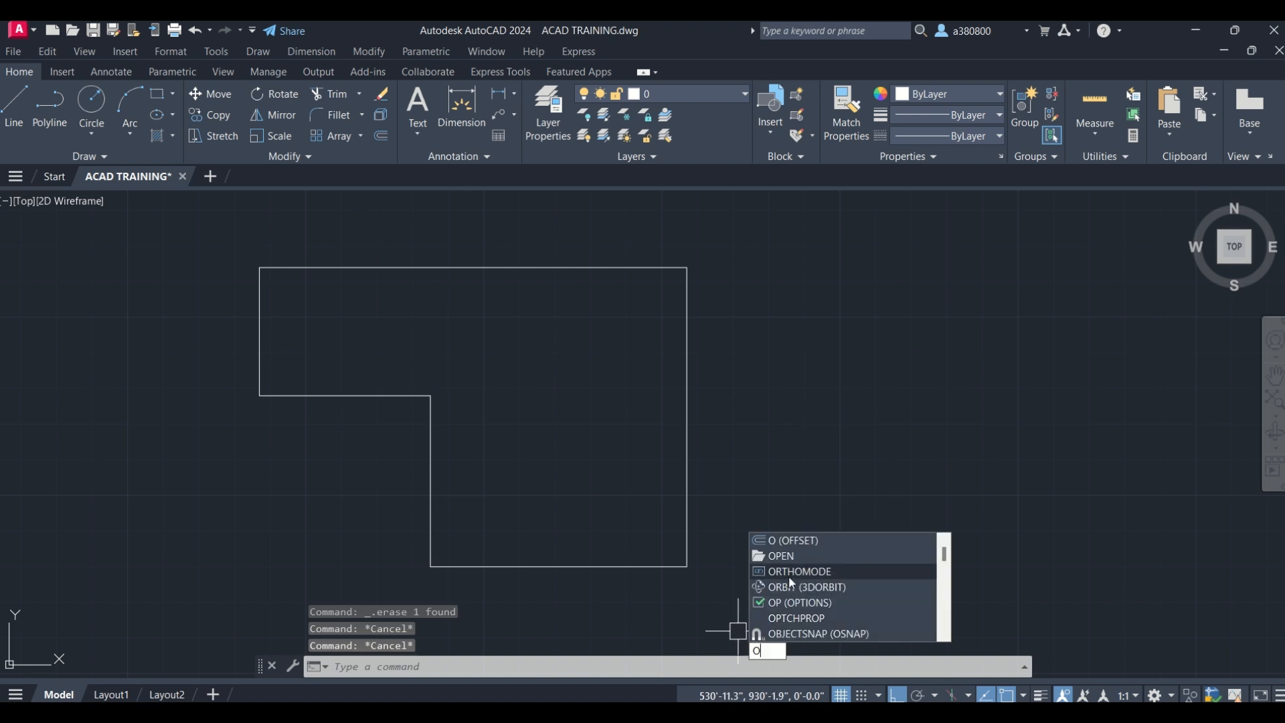
pyautogui.press('Return')
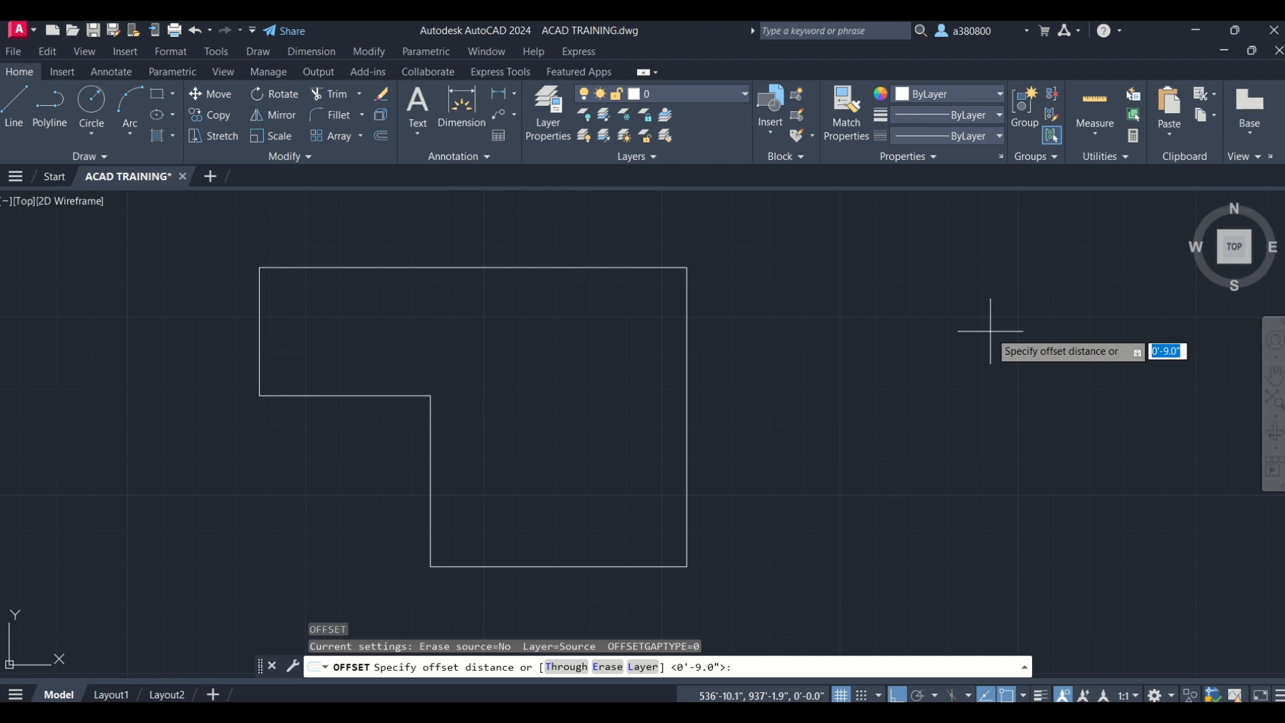
pyautogui.press('Escape')
# Offset the outline's right and top edges 9" inward.
pyautogui.write('o')
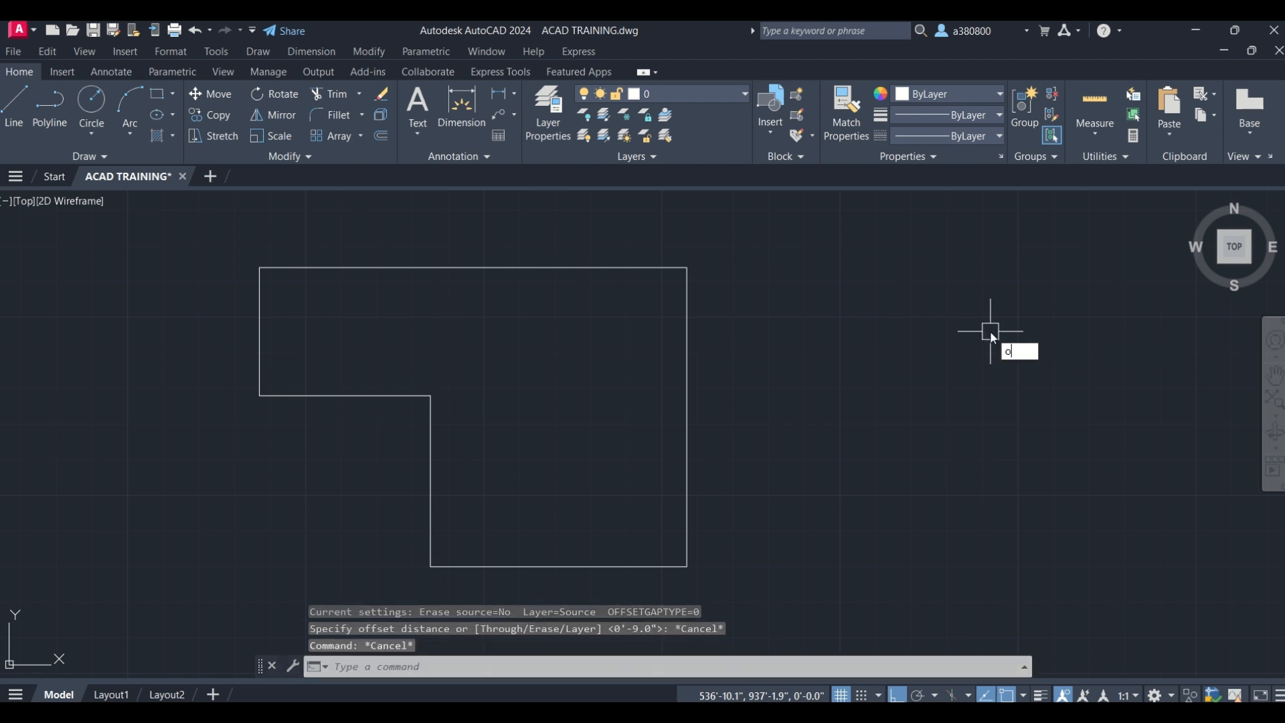
pyautogui.press('Return')
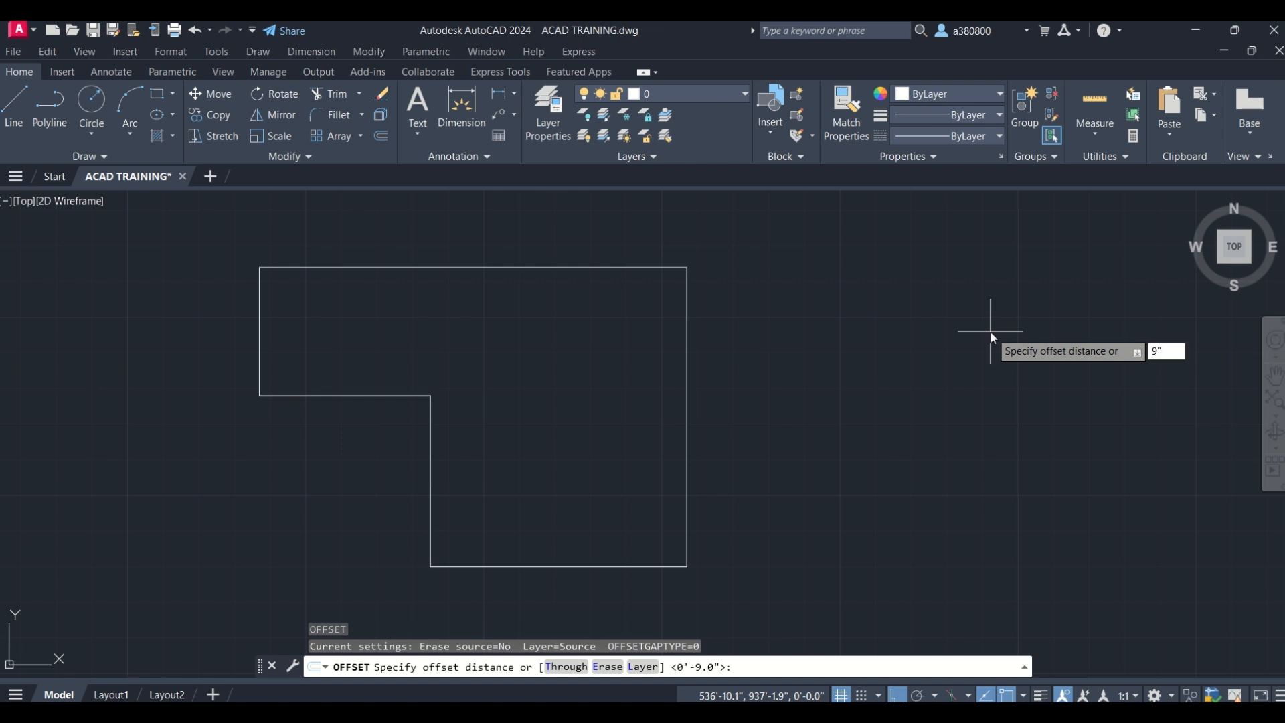
pyautogui.write('9"')
pyautogui.press('Return')
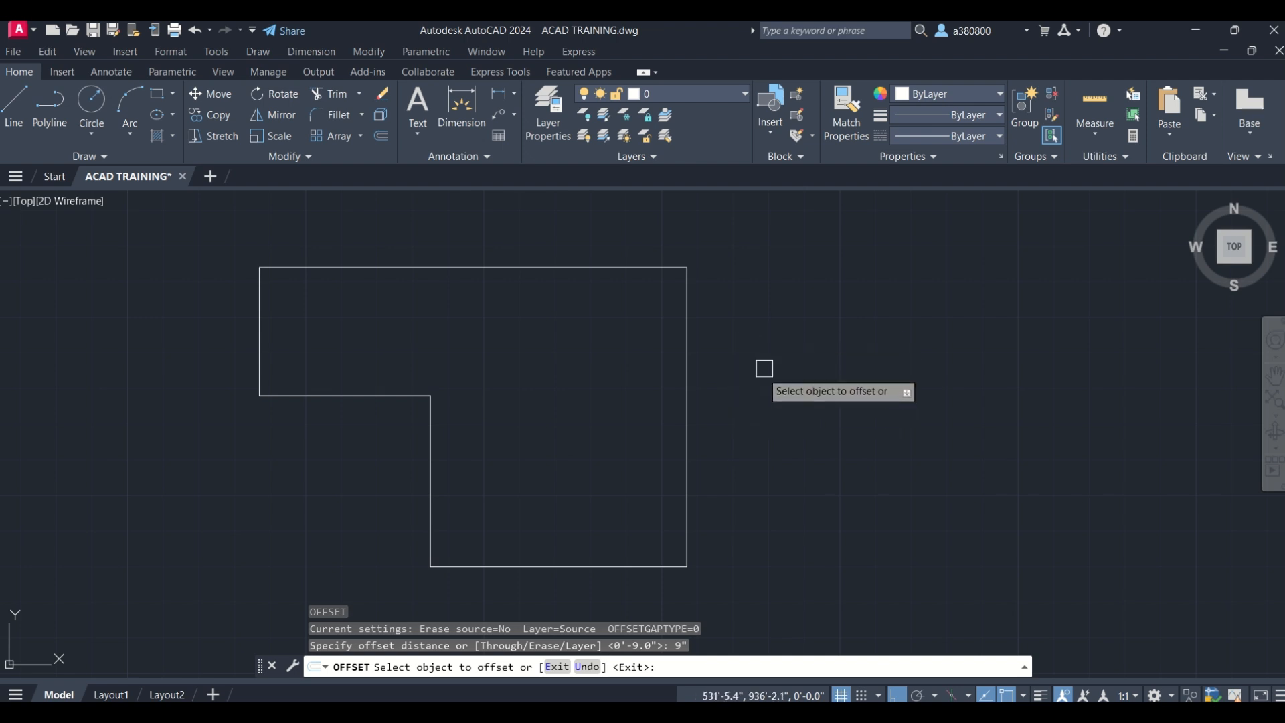
pyautogui.click(688, 350)
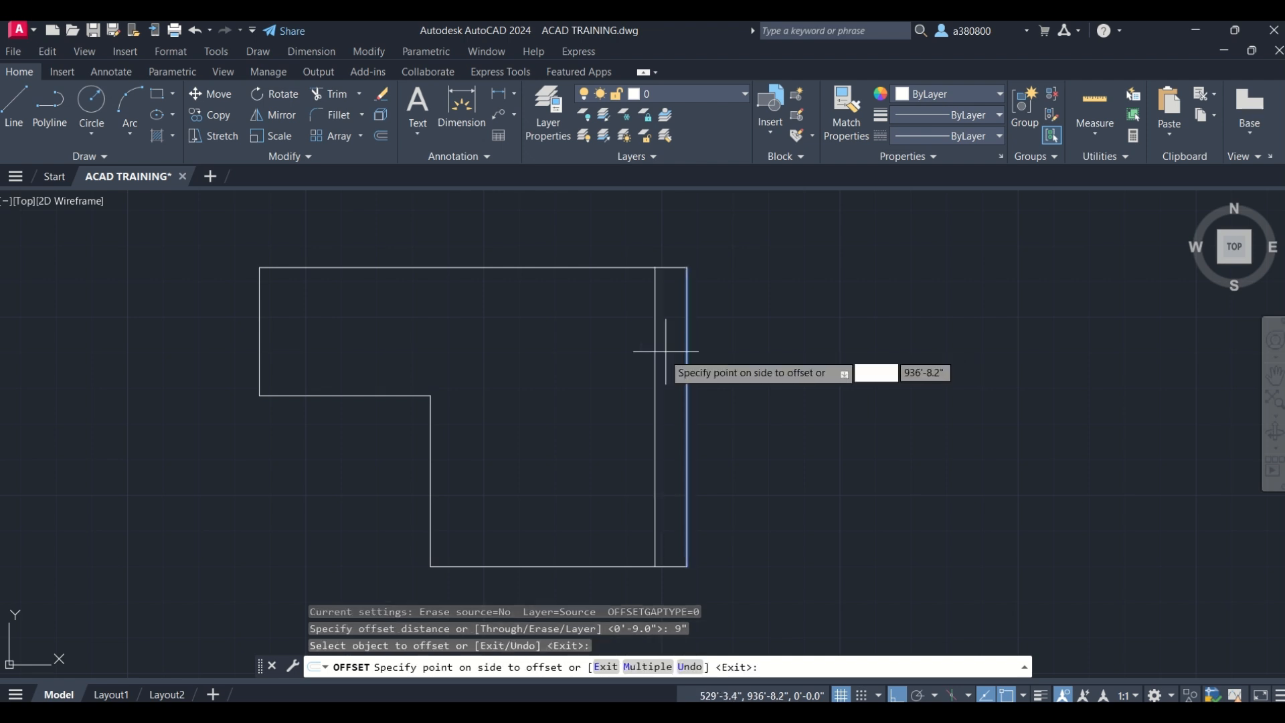
pyautogui.click(600, 364)
pyautogui.click(554, 267)
pyautogui.click(546, 303)
# Offset the left edge, both notch edges and the bottom edge 9" inward, then end the Offset command.
pyautogui.click(259, 334)
pyautogui.click(331, 361)
pyautogui.click(339, 395)
pyautogui.click(338, 351)
pyautogui.click(436, 467)
pyautogui.click(498, 469)
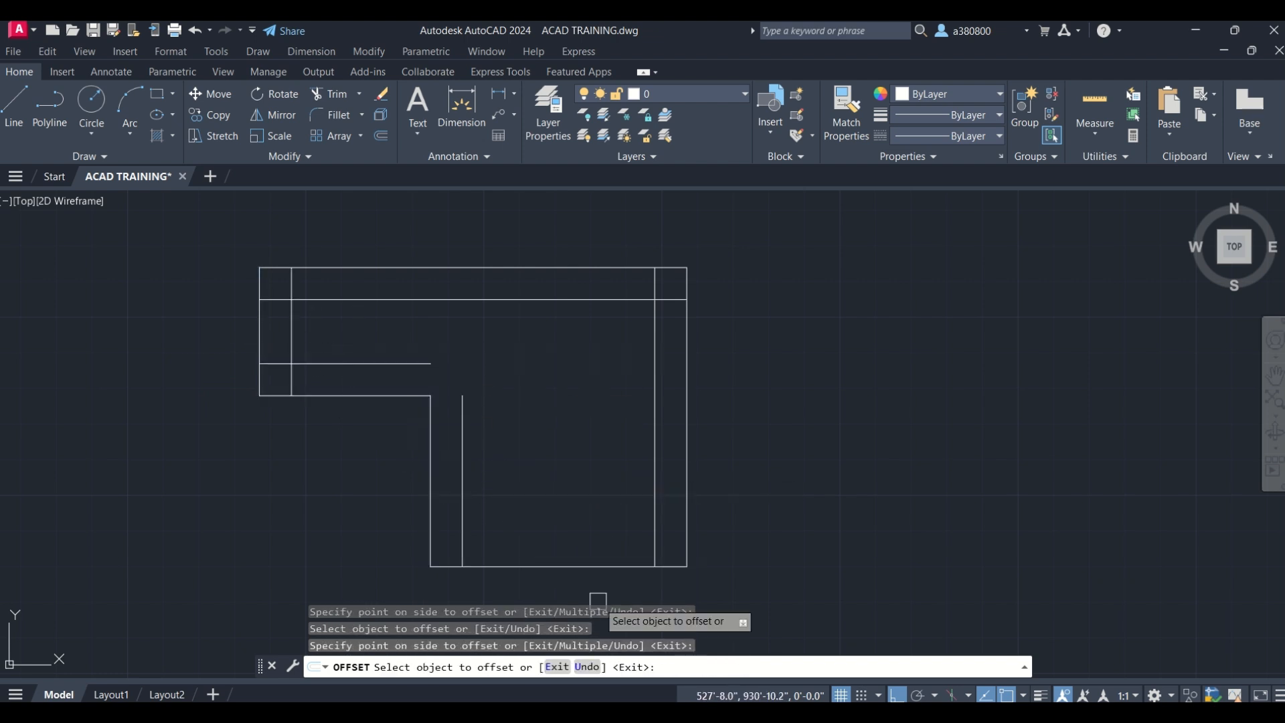
pyautogui.click(588, 566)
pyautogui.click(588, 489)
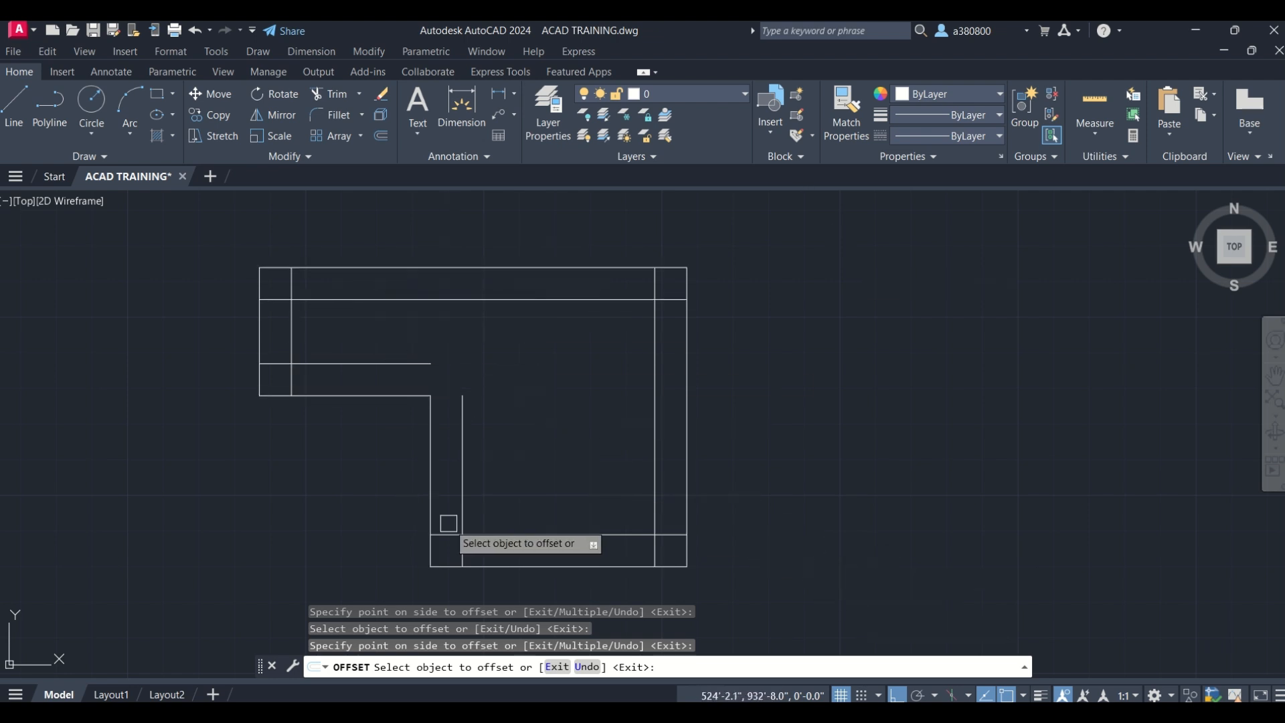
pyautogui.press('Escape')
pyautogui.press('Escape')
pyautogui.press('Escape')
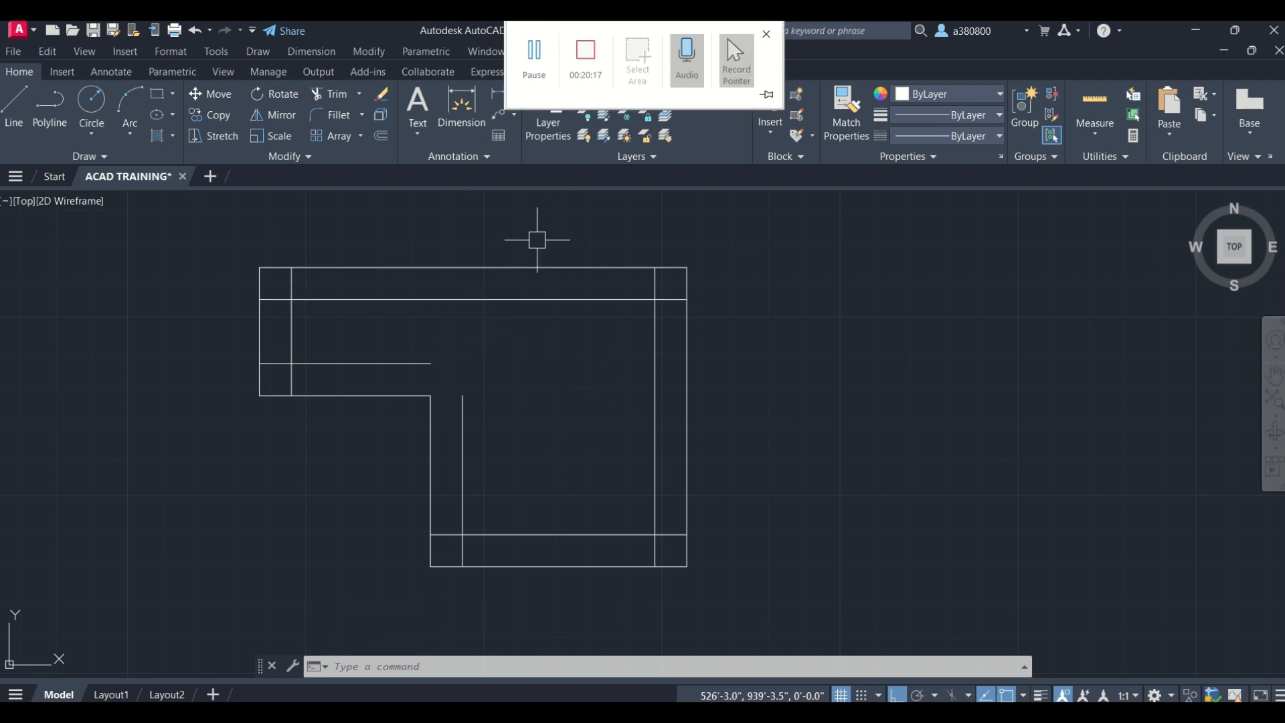
pyautogui.click(546, 73)
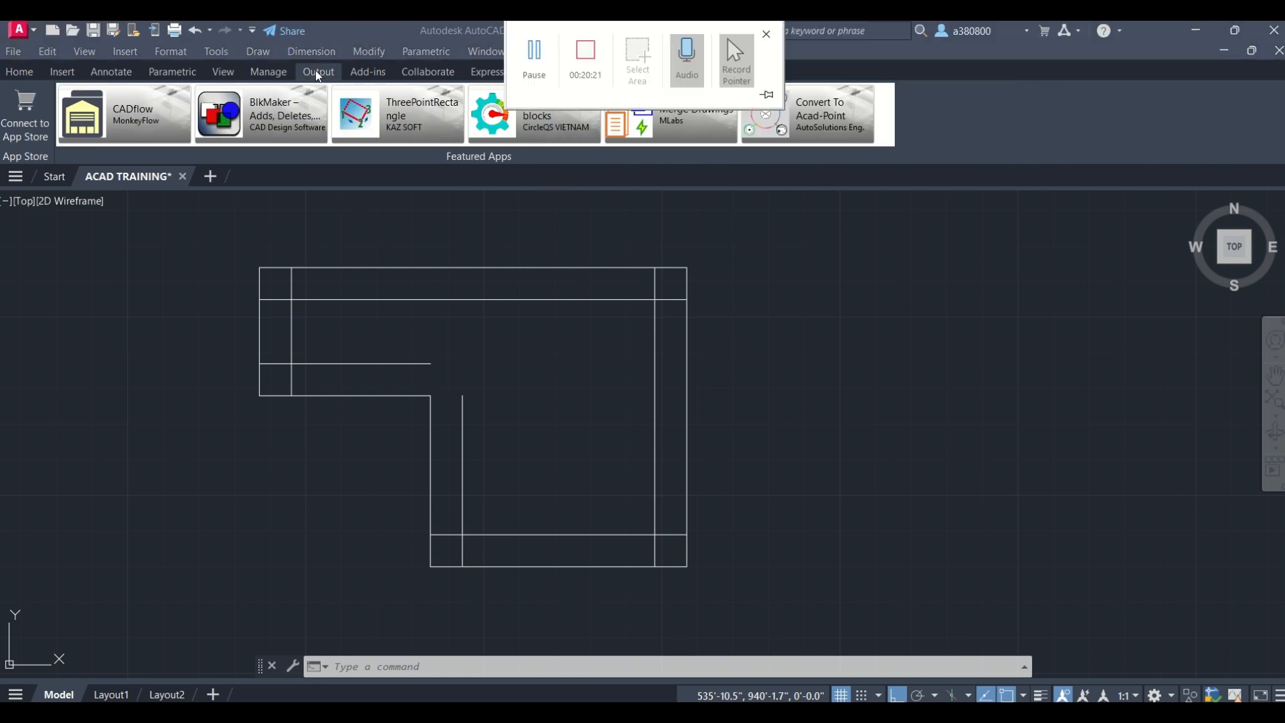
pyautogui.click(67, 77)
pyautogui.click(18, 75)
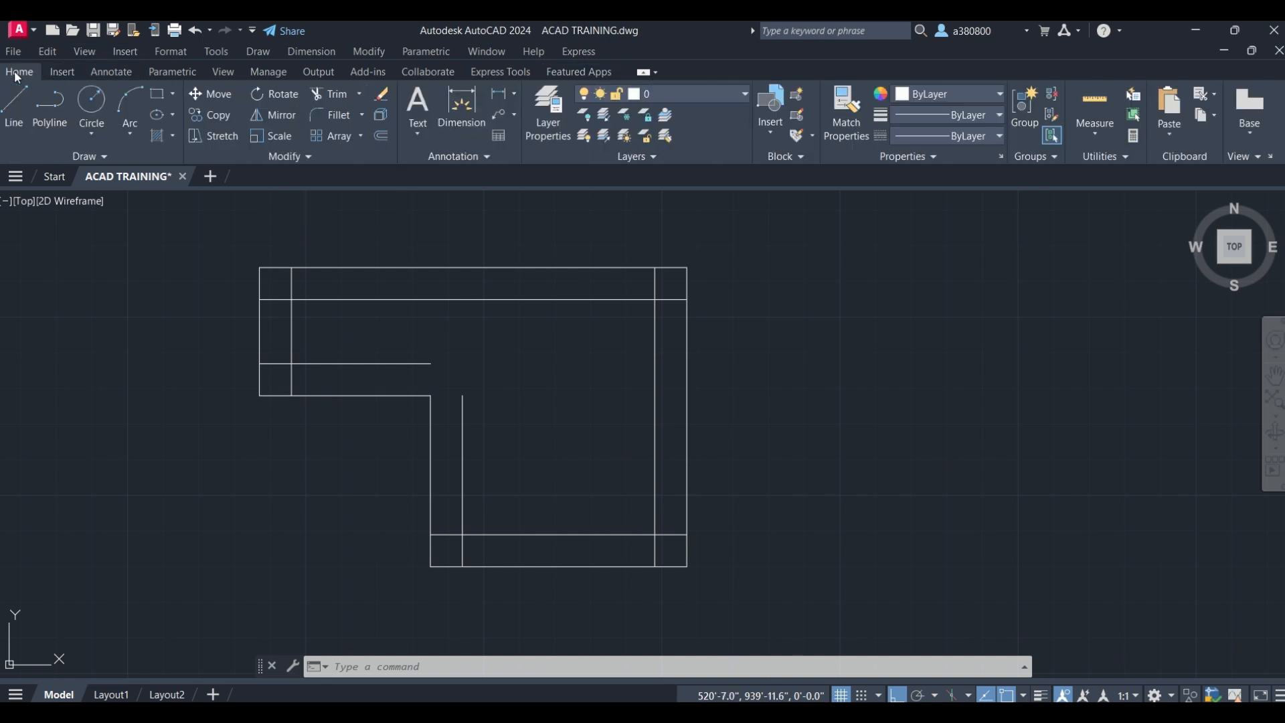
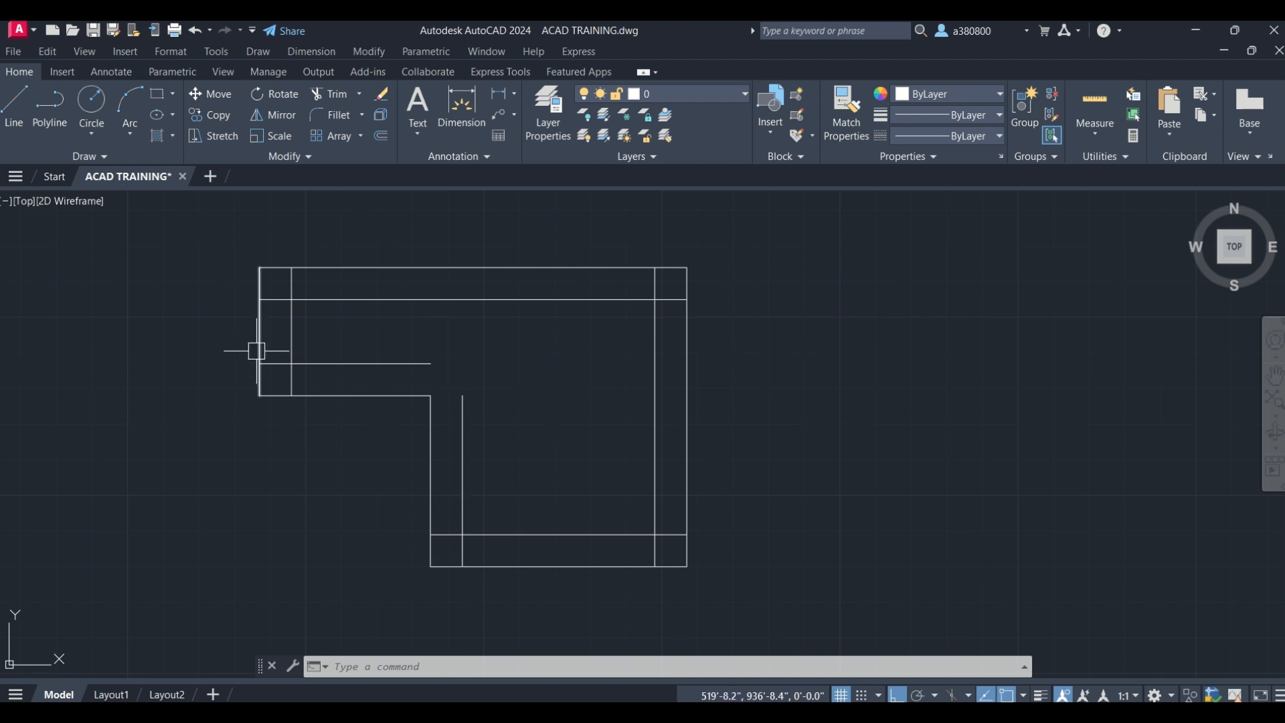
pyautogui.scroll(2, 273, 350)
pyautogui.scroll(-2, 277, 345)
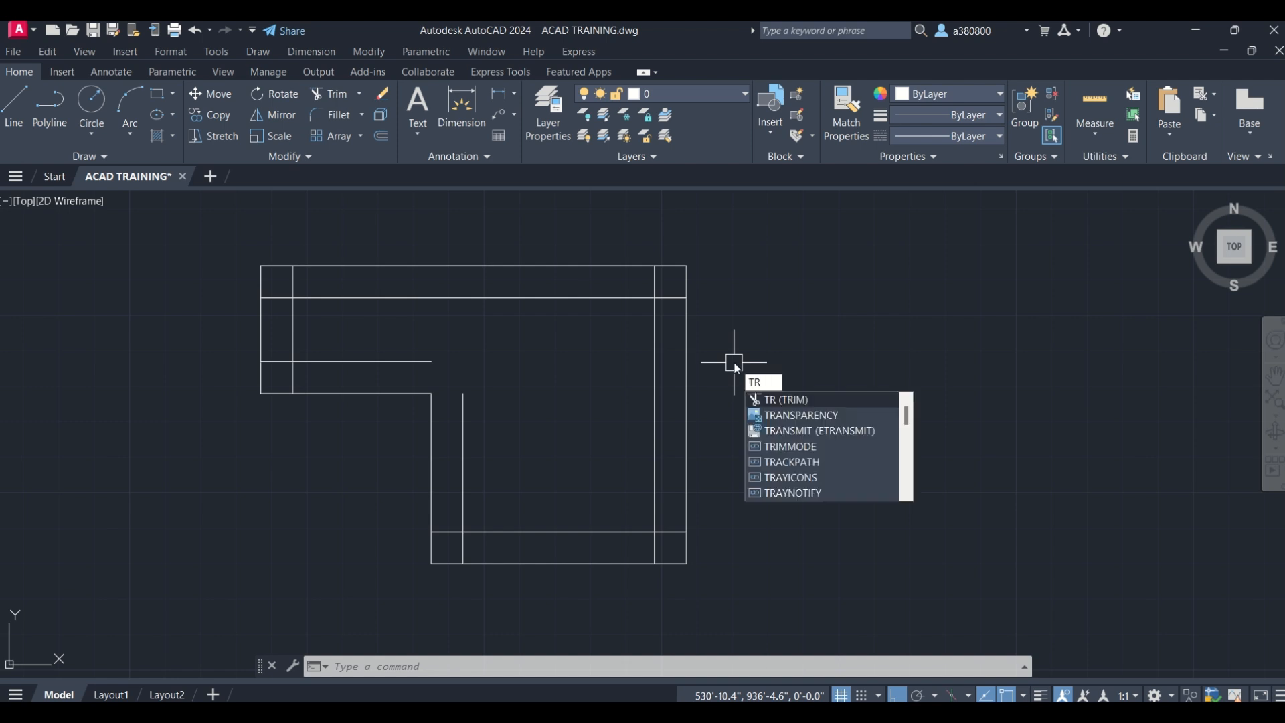
# Trim the overshooting end of the inner horizontal line at the outline's top-right corner.
pyautogui.press('Return')
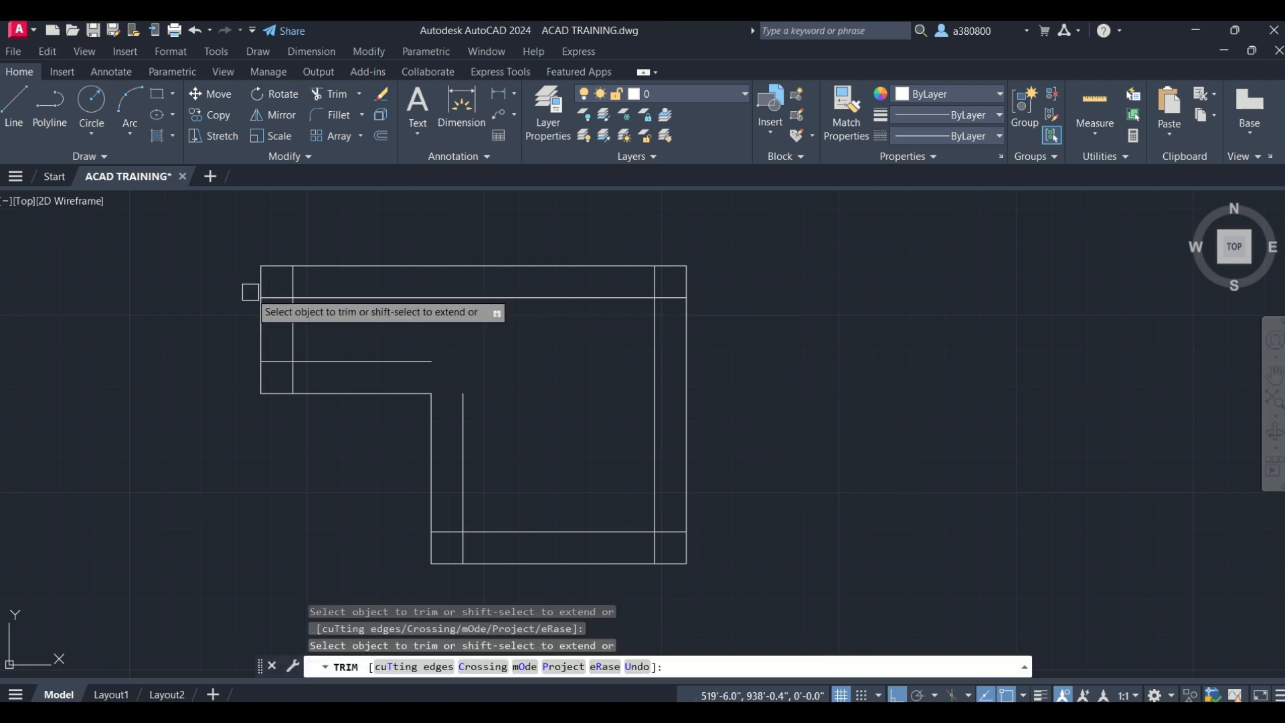
pyautogui.scroll(3, 251, 286)
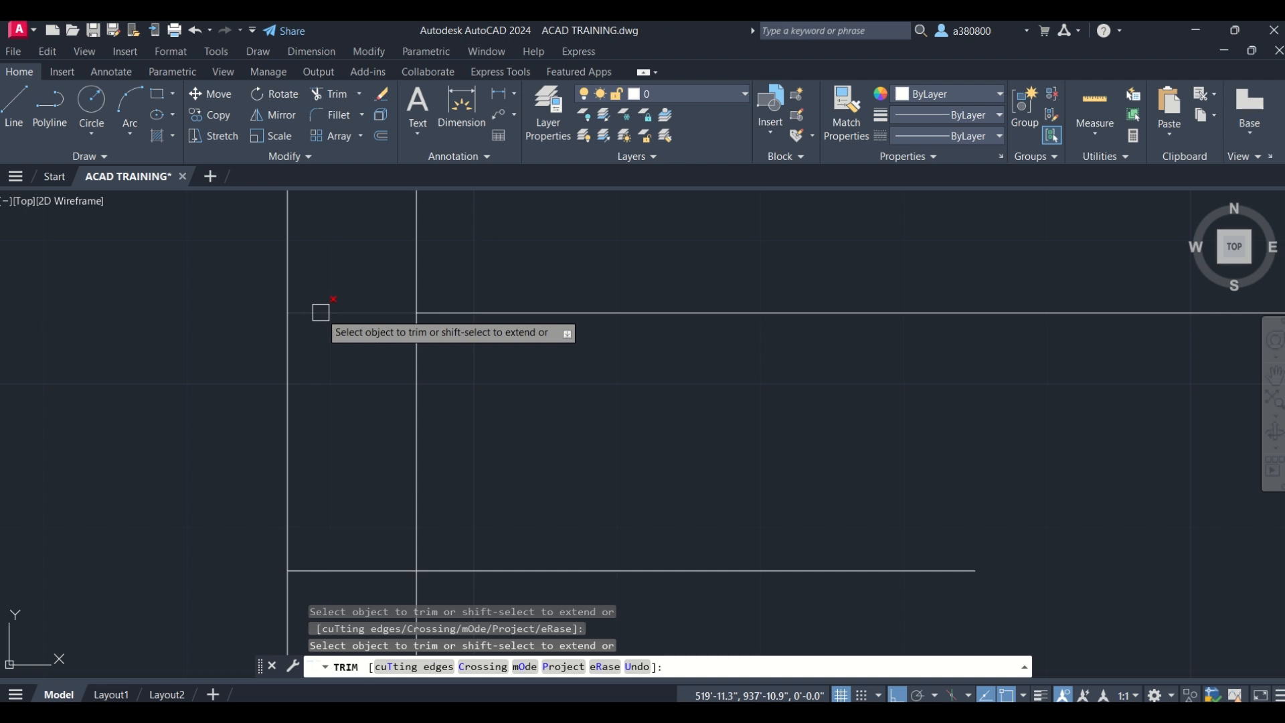
pyautogui.scroll(-2, 275, 345)
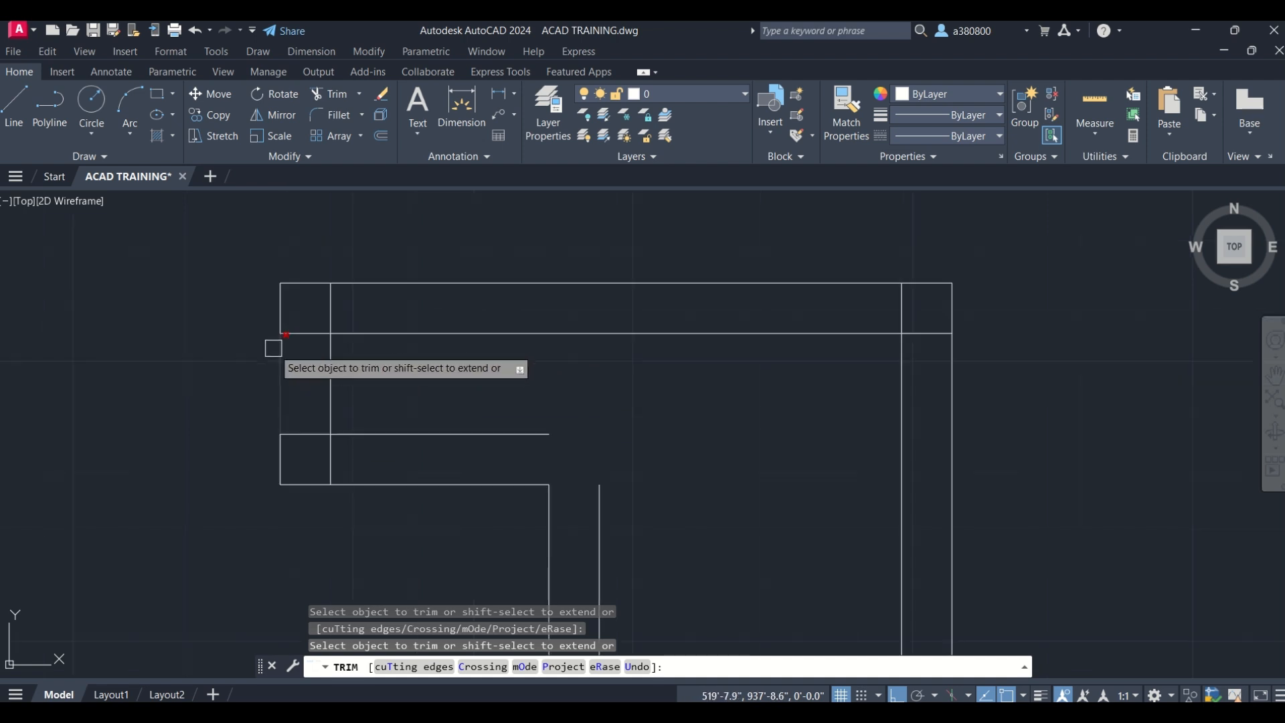
pyautogui.scroll(2, 936, 349)
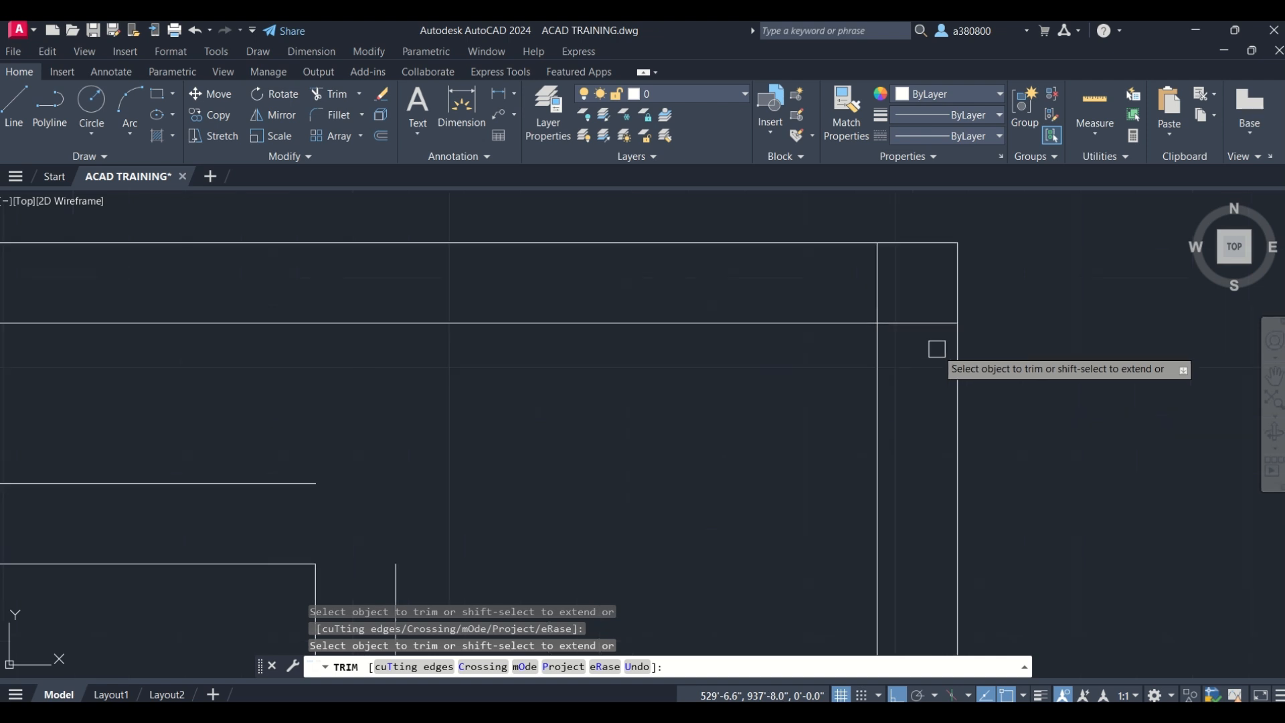
pyautogui.click(910, 322)
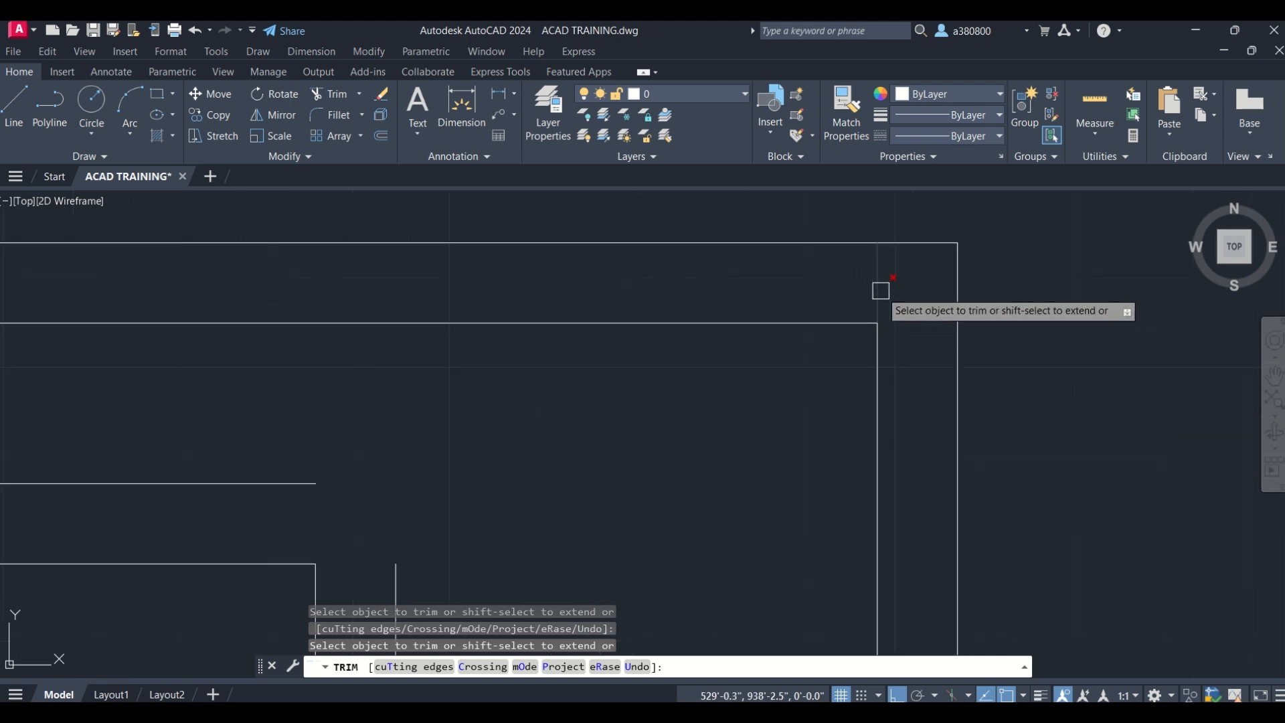
# Fence-trim the offset line ends that overshoot the inner corners at the left end of the L-shape.
pyautogui.scroll(-2, 849, 290)
pyautogui.scroll(2, 646, 287)
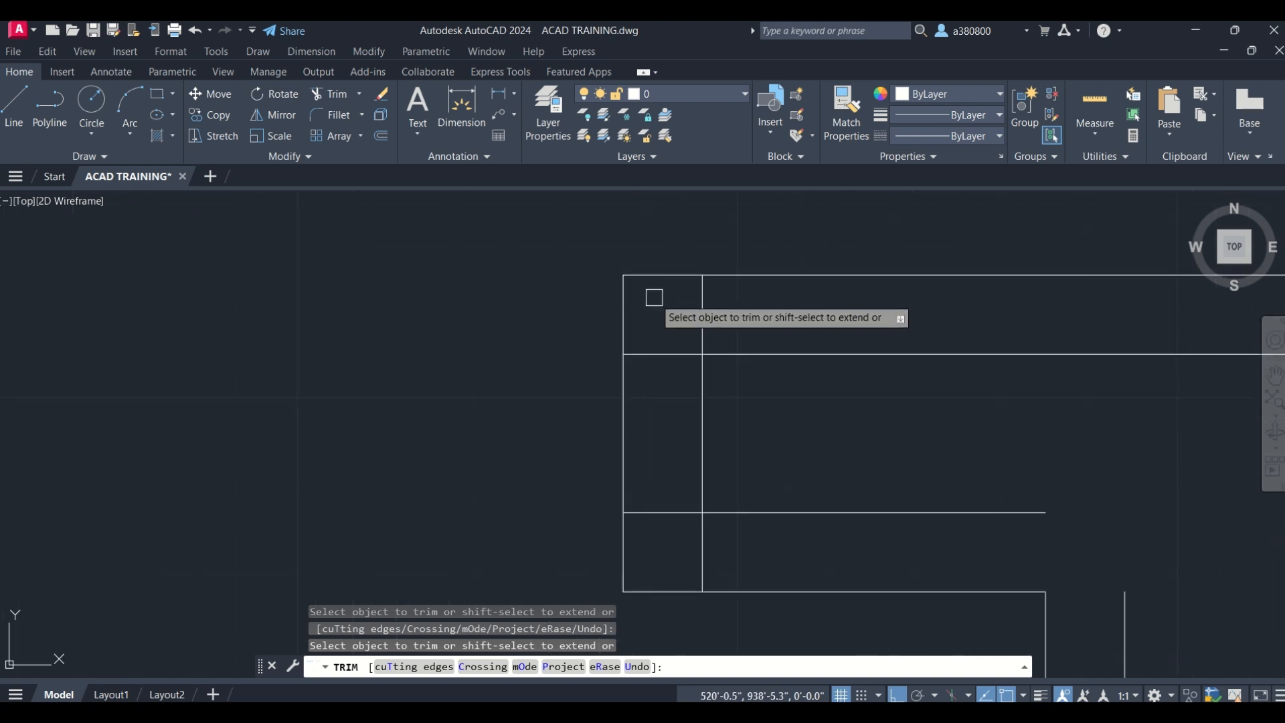
pyautogui.moveTo(669, 307); pyautogui.dragTo(669, 527)
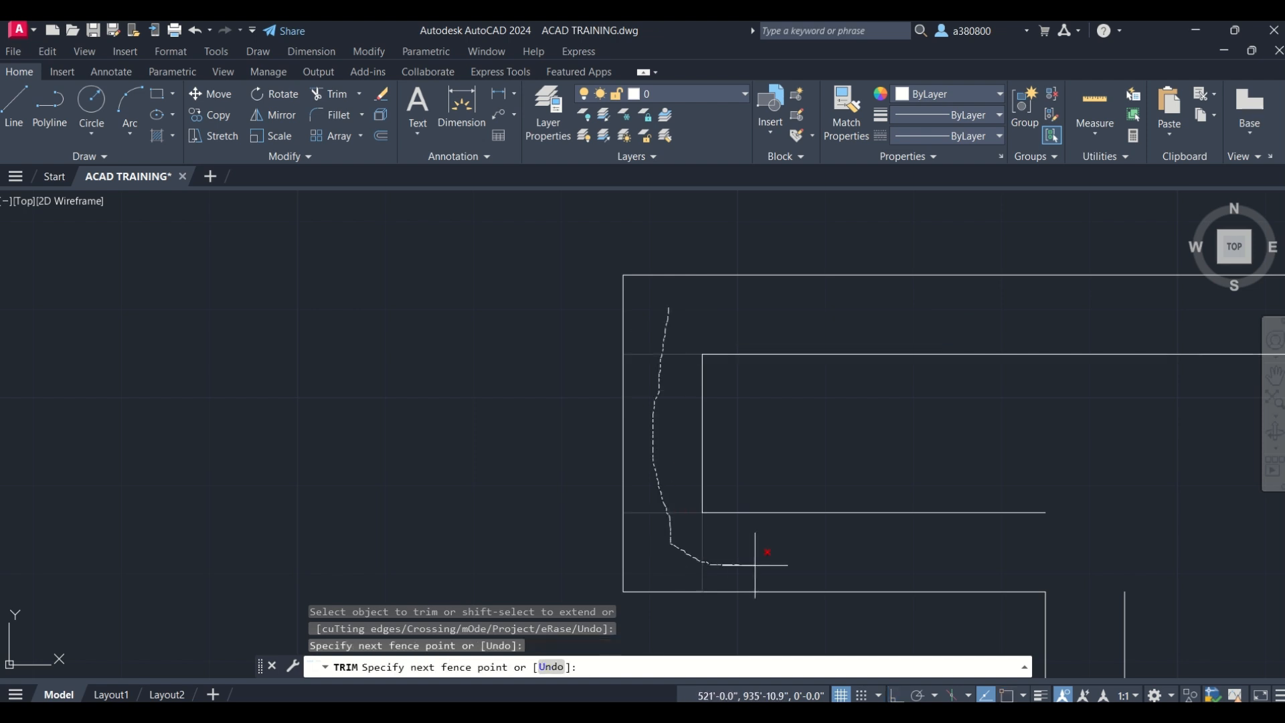
pyautogui.moveTo(752, 565); pyautogui.dragTo(755, 564)
# Fence-trim the offset line ends that overshoot the two inner corners along the bottom edge, then end Trim.
pyautogui.scroll(-2, 516, 348)
pyautogui.scroll(3, 725, 427)
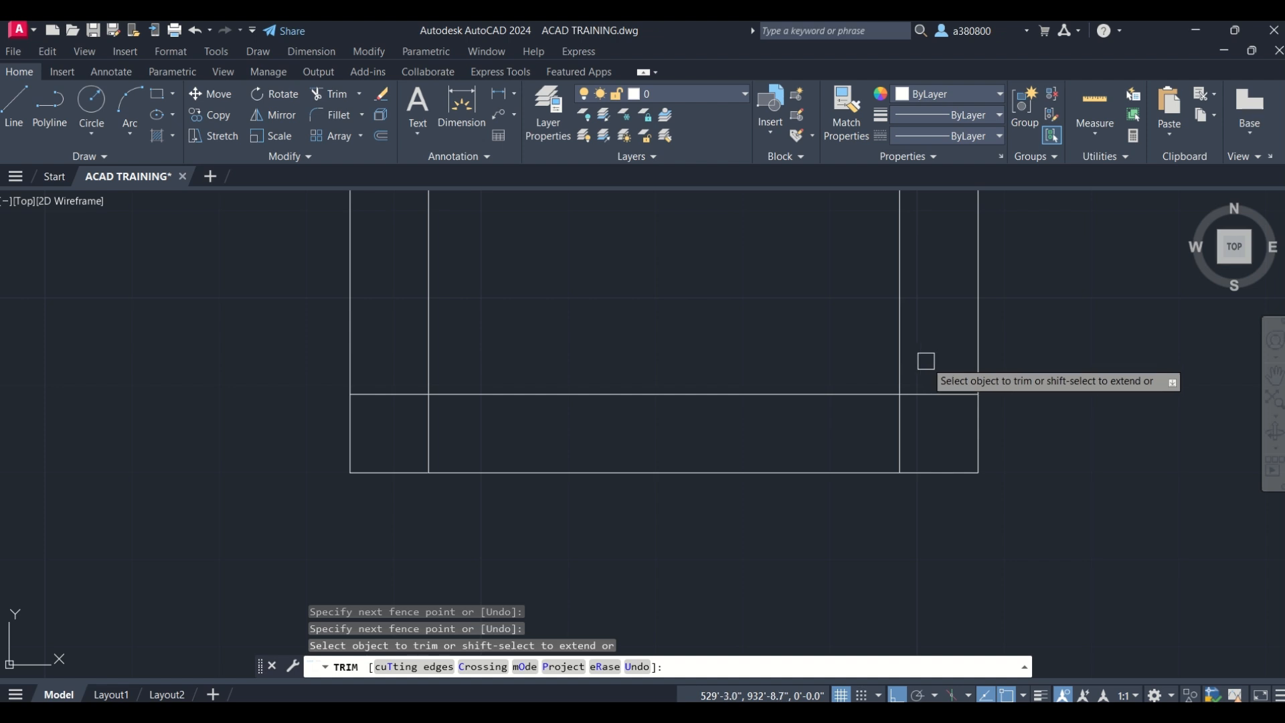
pyautogui.moveTo(926, 363); pyautogui.dragTo(907, 426)
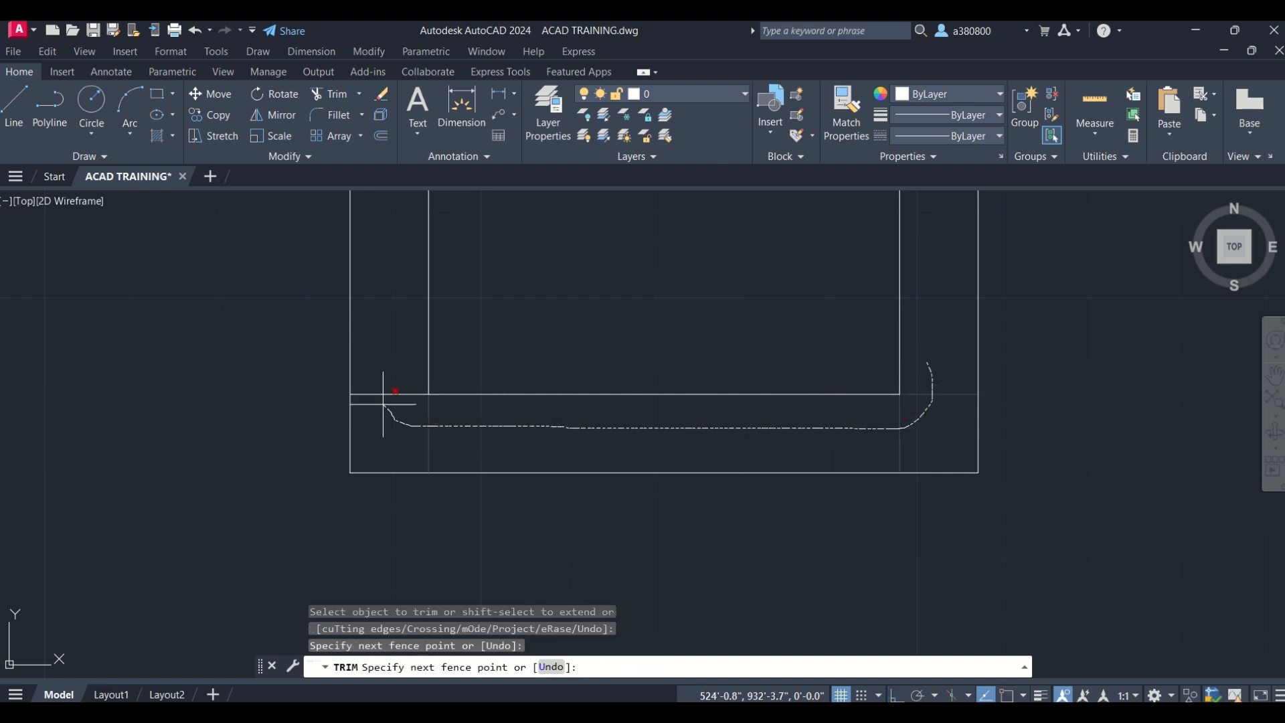
pyautogui.moveTo(378, 363); pyautogui.dragTo(376, 365)
pyautogui.scroll(-4, 506, 489)
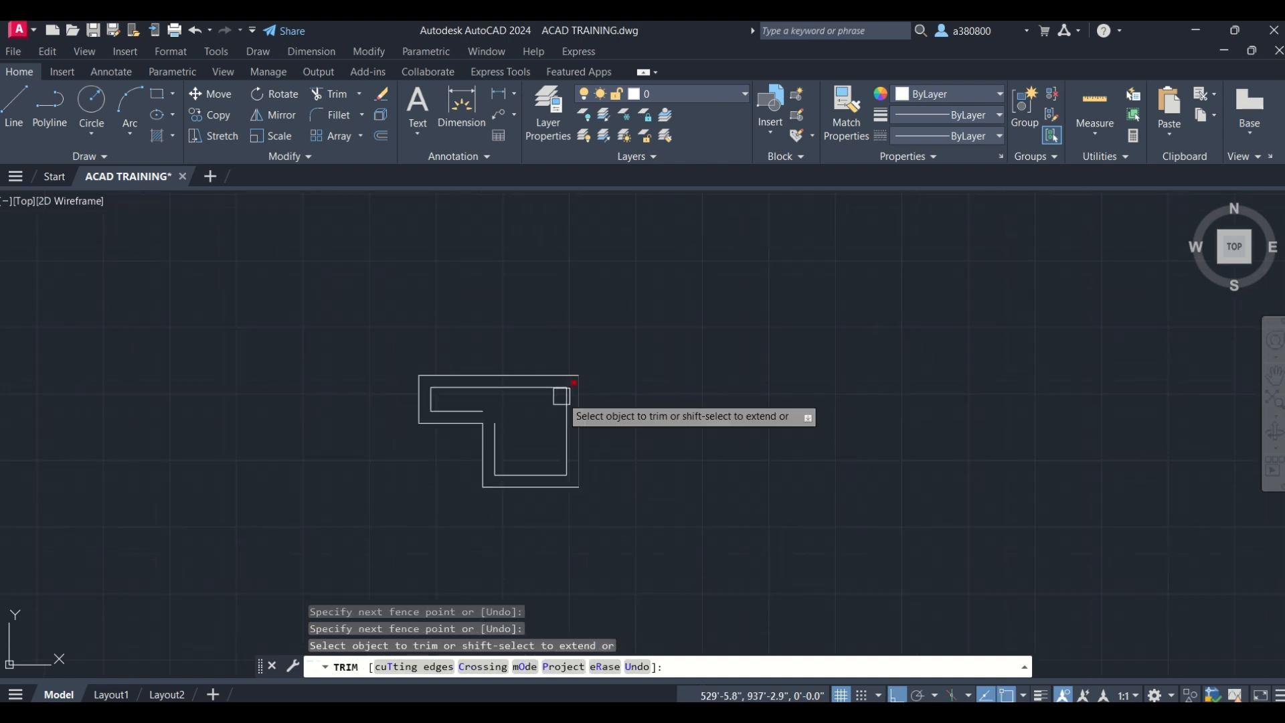
pyautogui.press('Escape')
pyautogui.press('Escape')
# Draw a horizontal and a vertical line closing the gap between the open inner lines at the notch corner.
pyautogui.scroll(3, 468, 443)
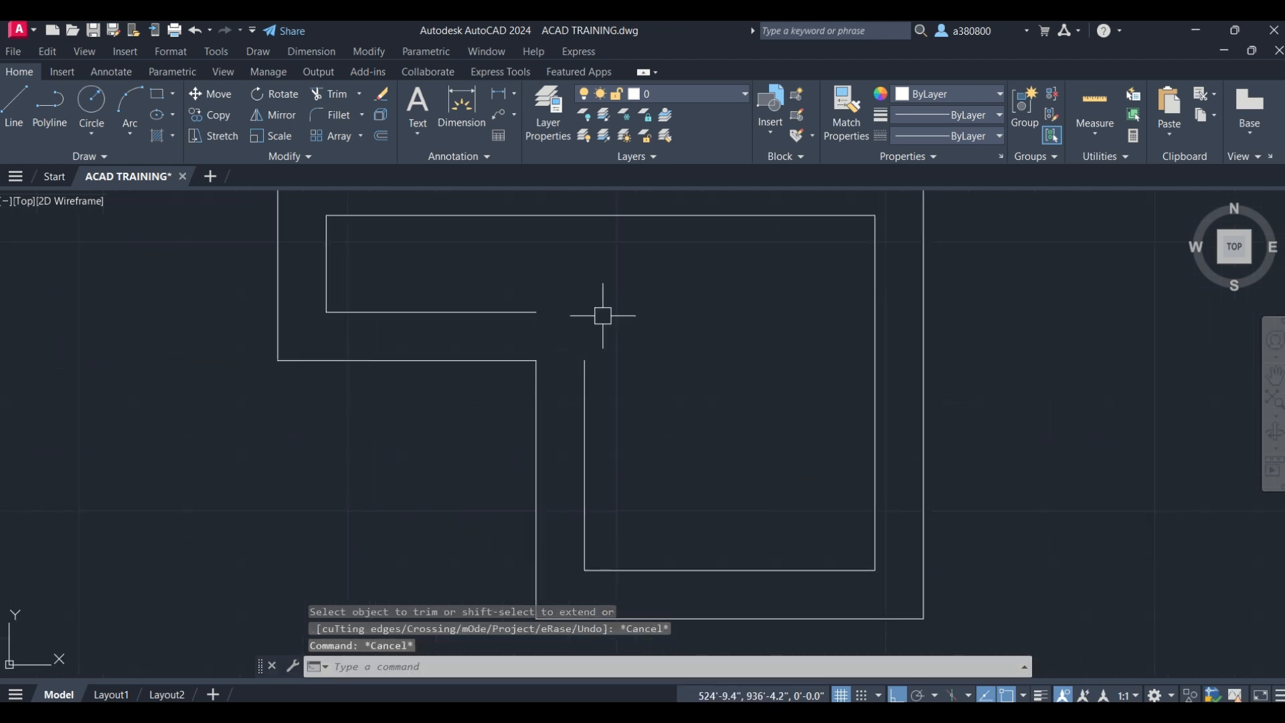
pyautogui.click(25, 122)
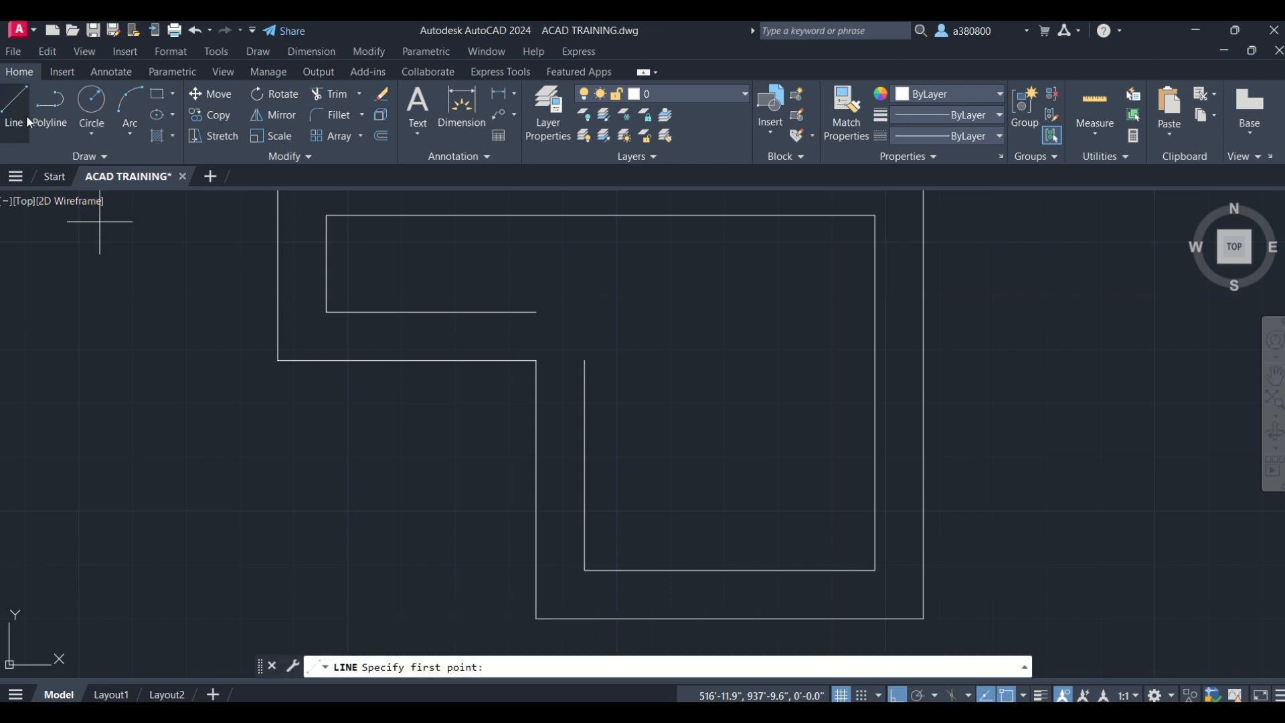
pyautogui.click(536, 312)
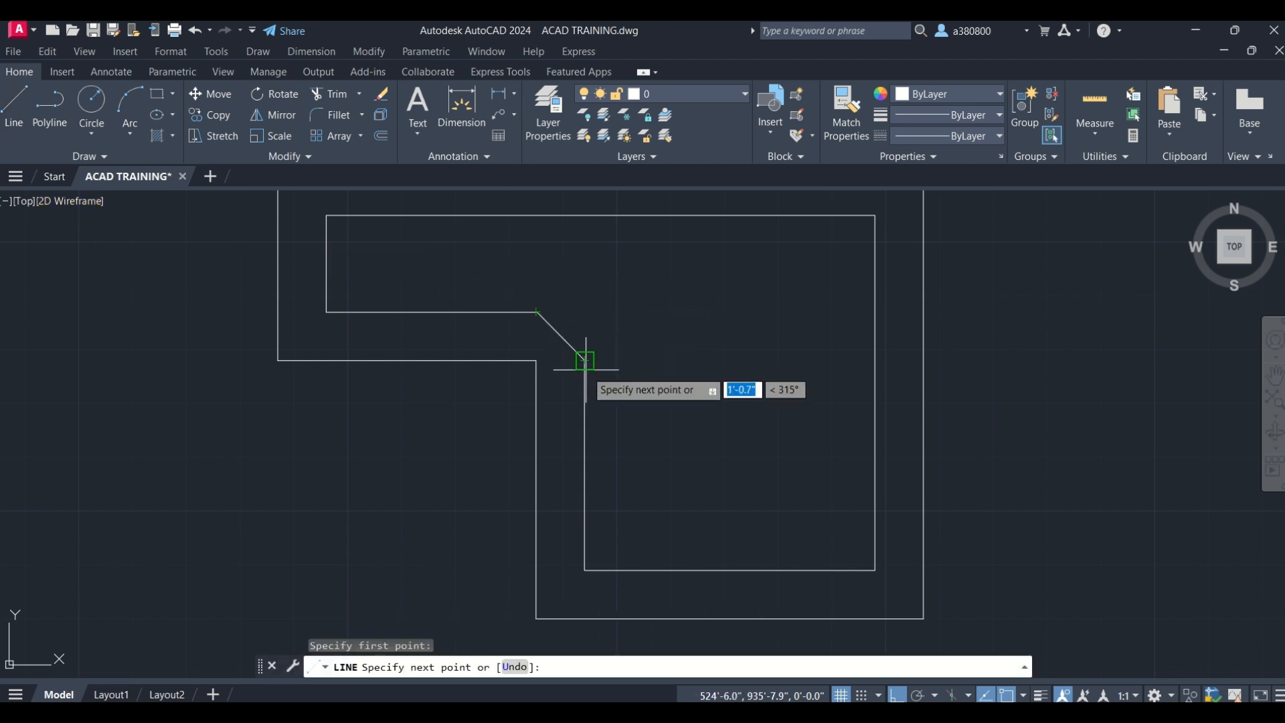
pyautogui.click(584, 312)
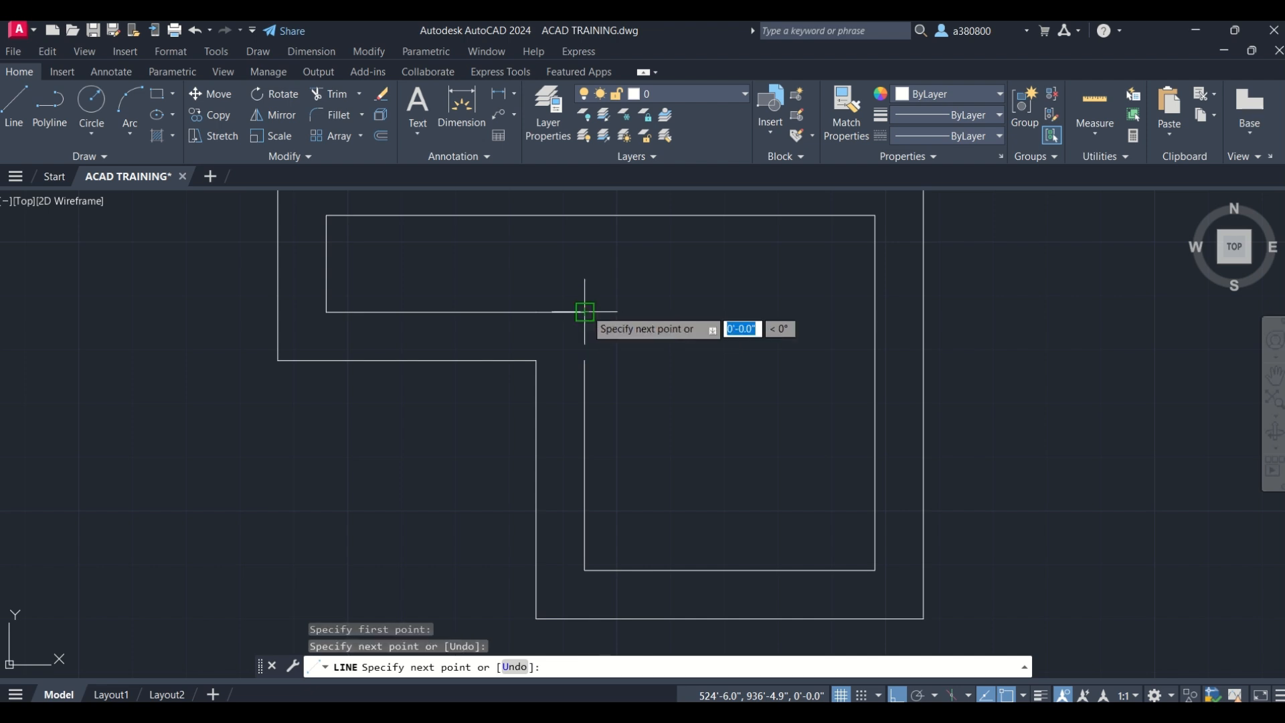
pyautogui.click(585, 360)
pyautogui.press('Escape')
pyautogui.scroll(-2, 564, 422)
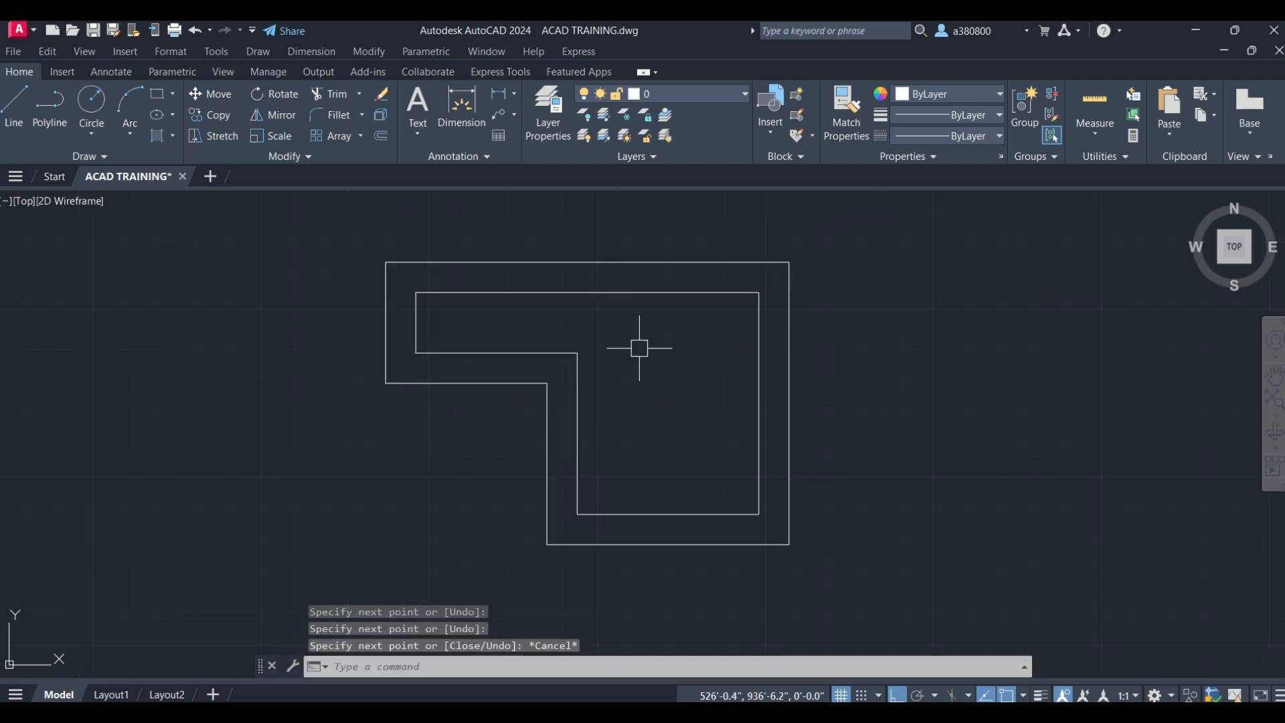
# Undo the two lines drawn across the gap at the inner notch corner.
pyautogui.hotkey('ctrl', 'z')
pyautogui.hotkey('ctrl', 'z')
pyautogui.hotkey('ctrl', 'z')
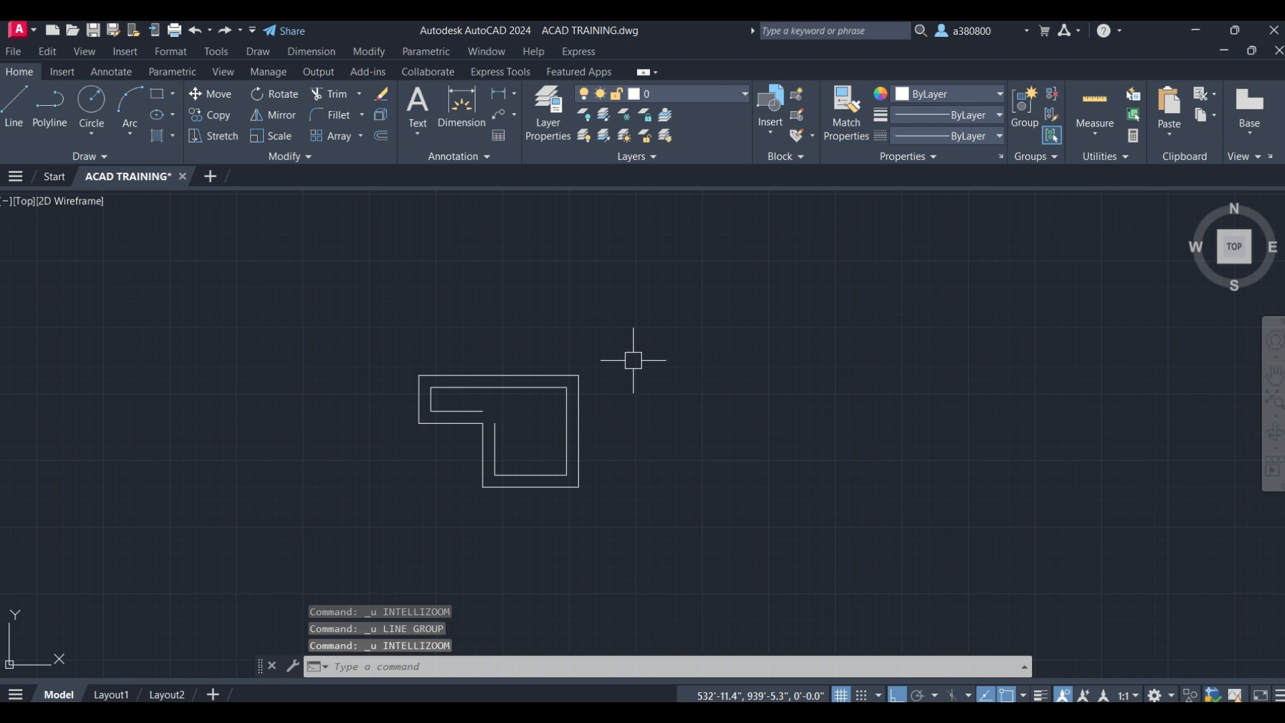
# Try joining the open horizontal and vertical inner lines at the notch with Fillet, and undo it.
pyautogui.scroll(5, 426, 455)
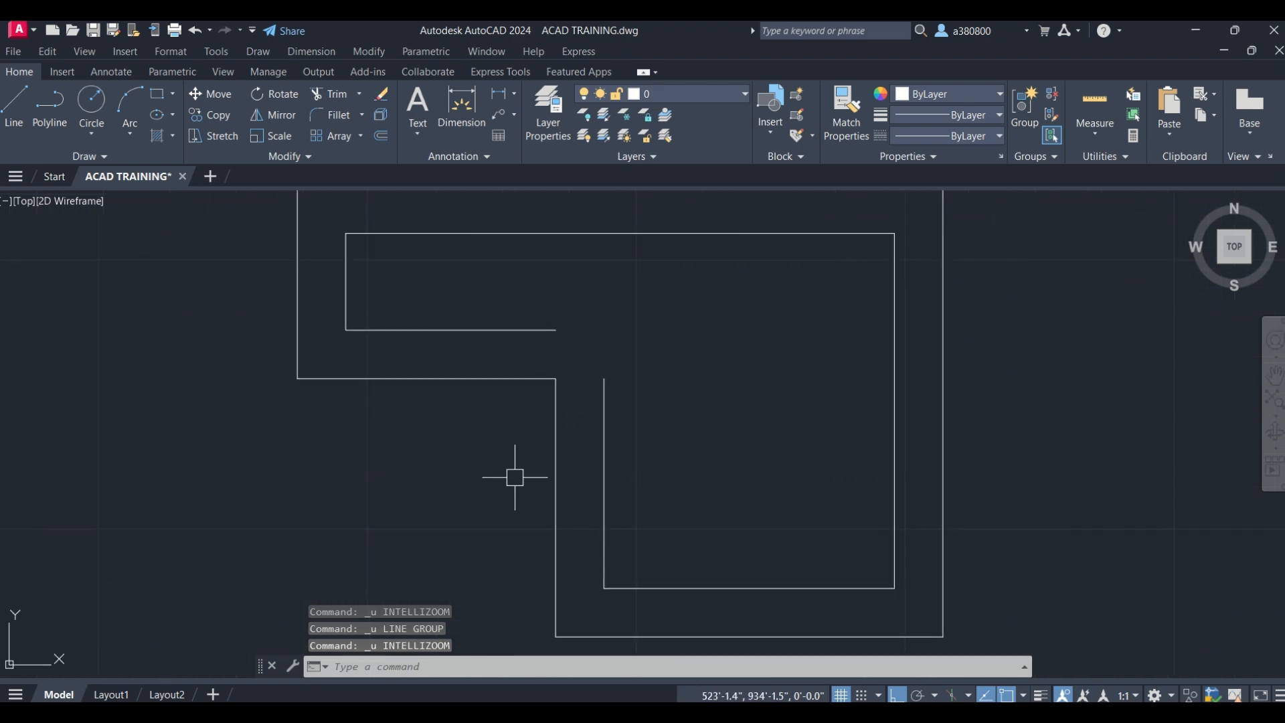
pyautogui.write('FILLET')
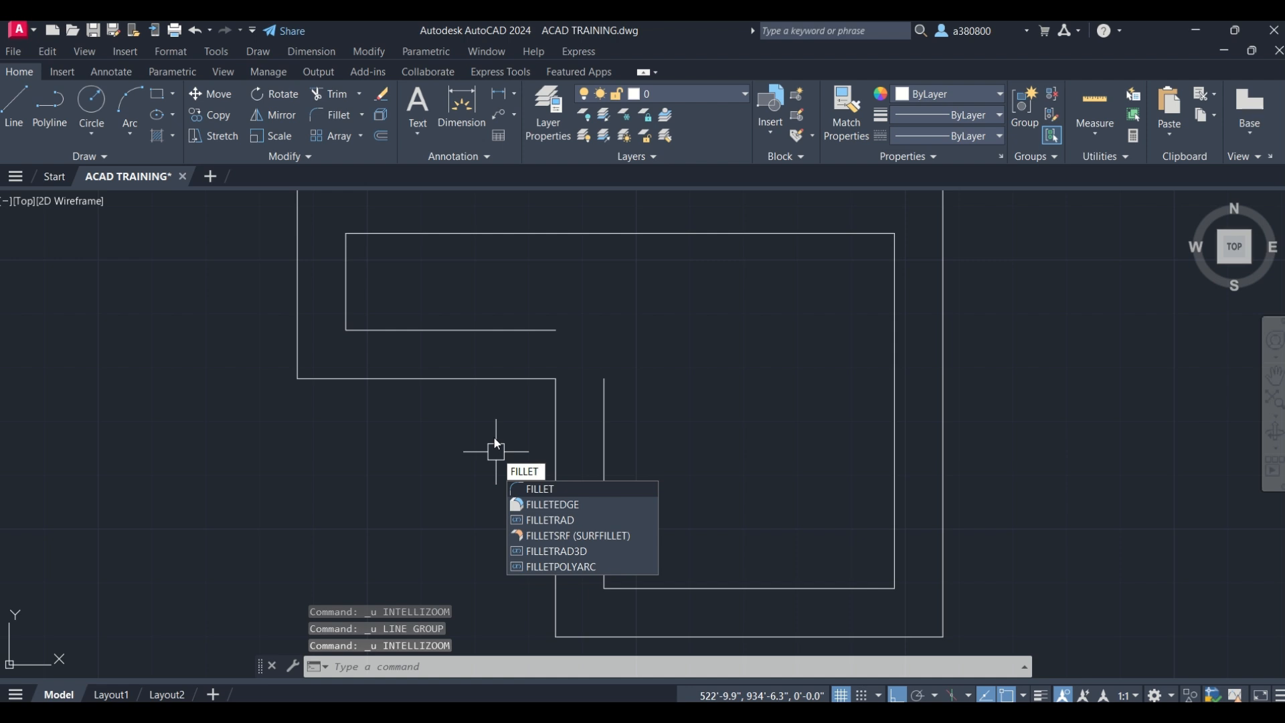
pyautogui.press('Return')
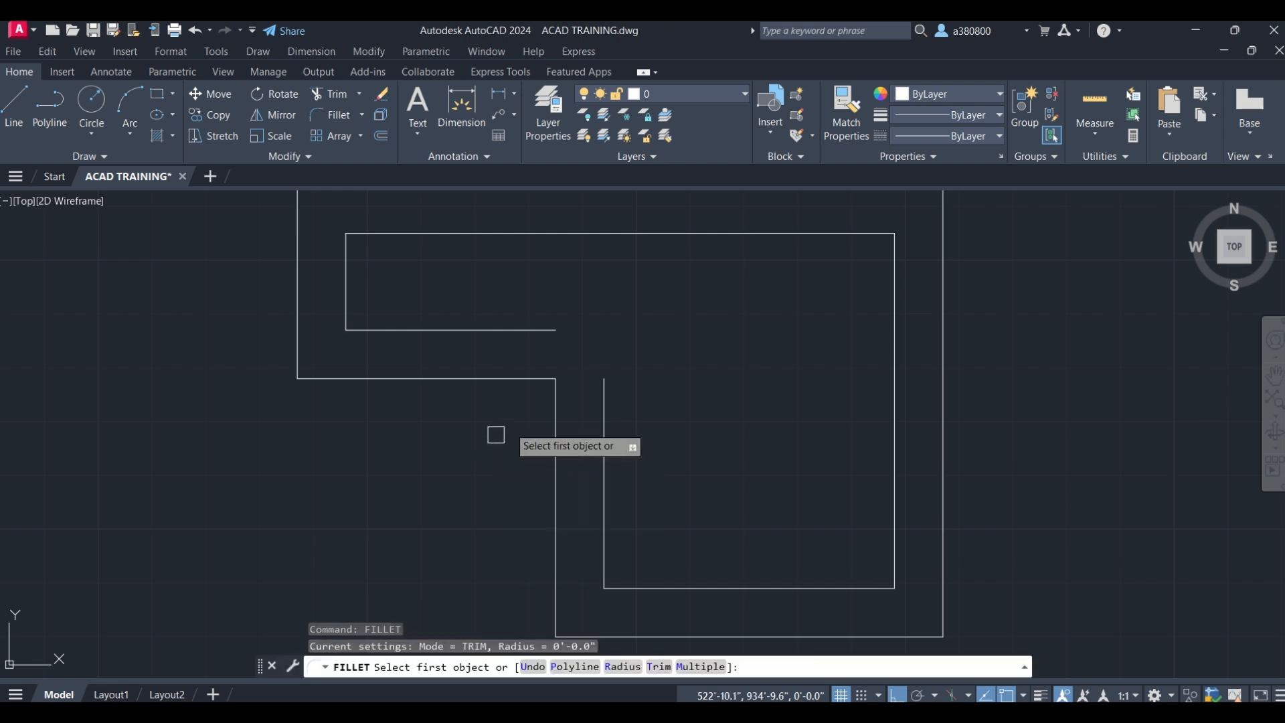
pyautogui.click(543, 329)
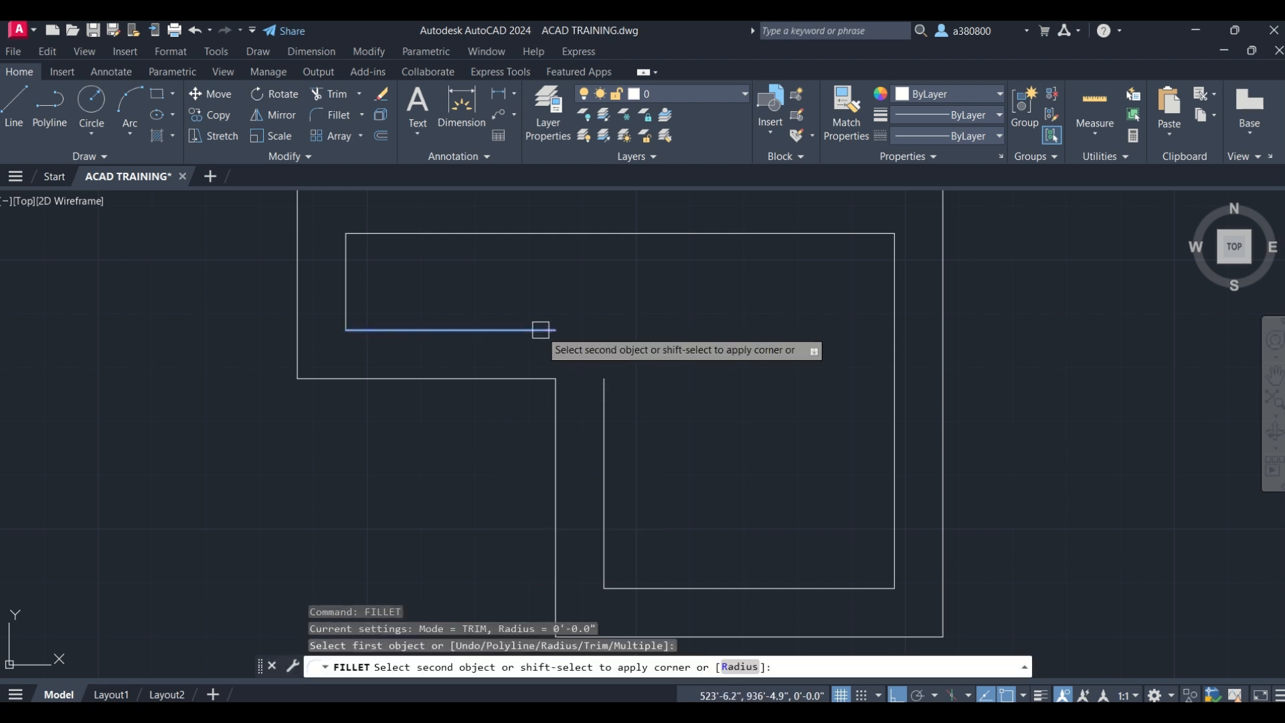
pyautogui.click(602, 392)
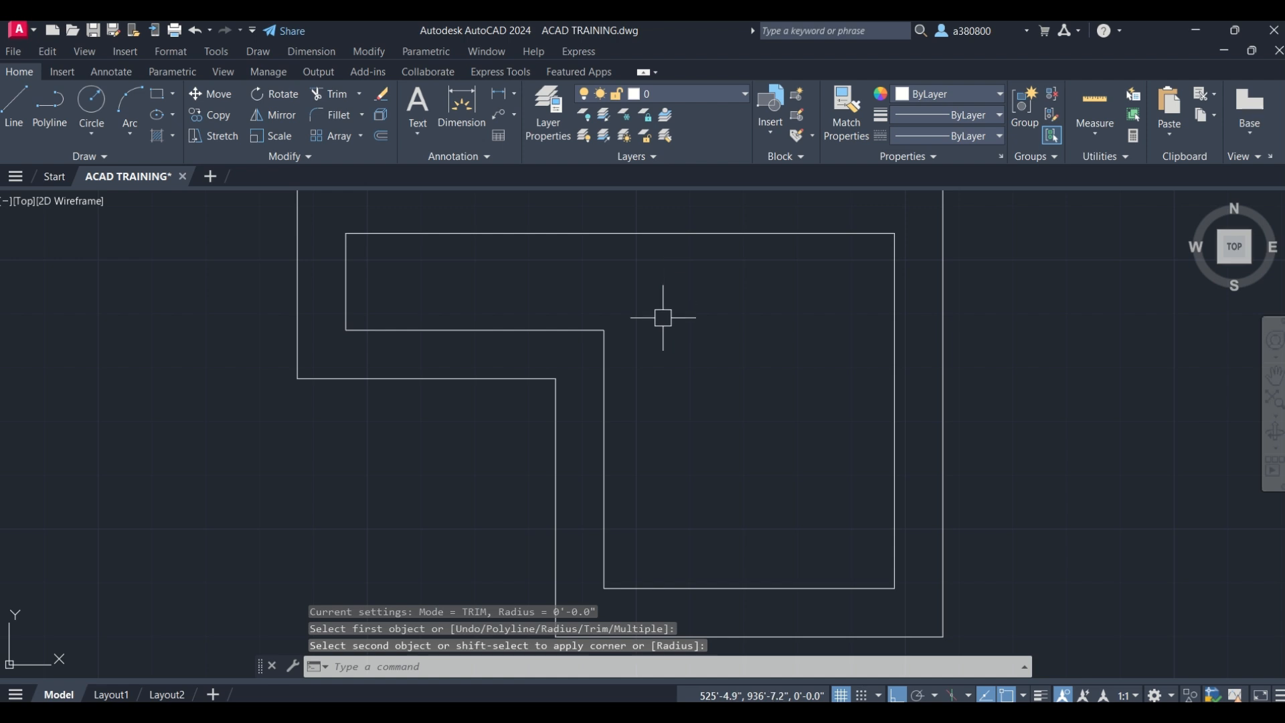
pyautogui.hotkey('ctrl', 'z')
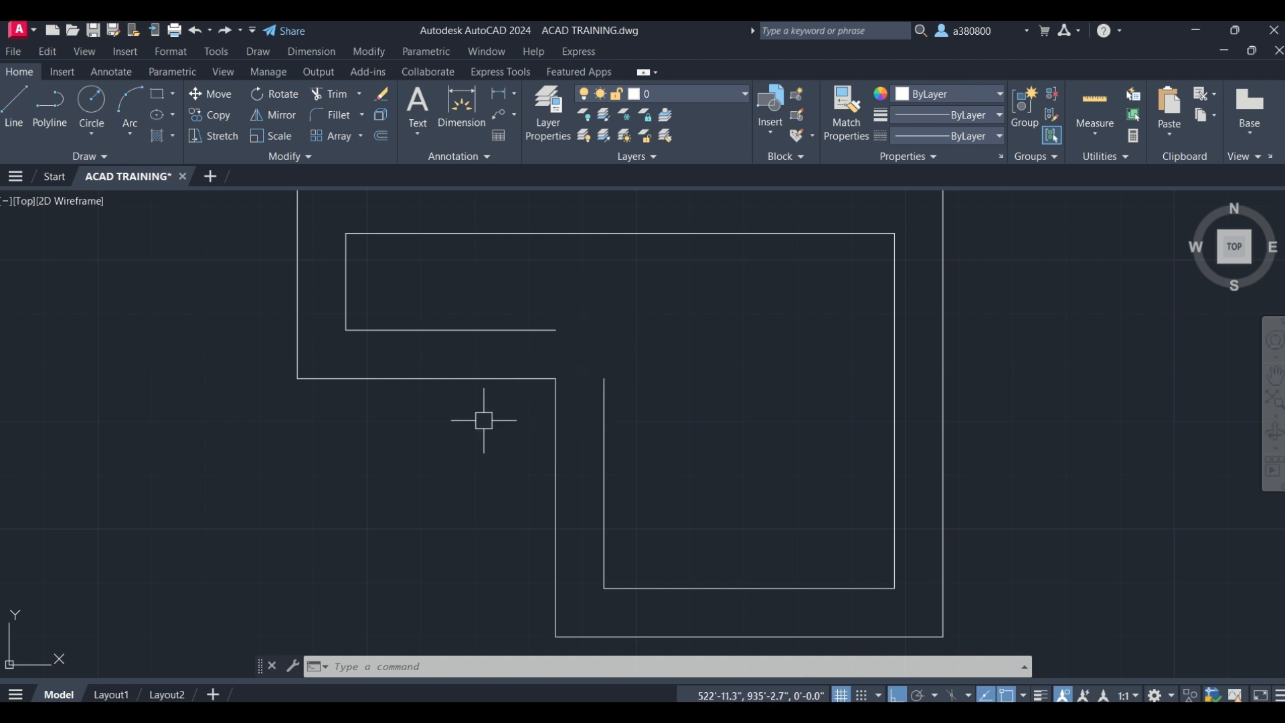
# Join the open horizontal and vertical inner lines at the notch into a sharp corner with Fillet.
pyautogui.write('illet')
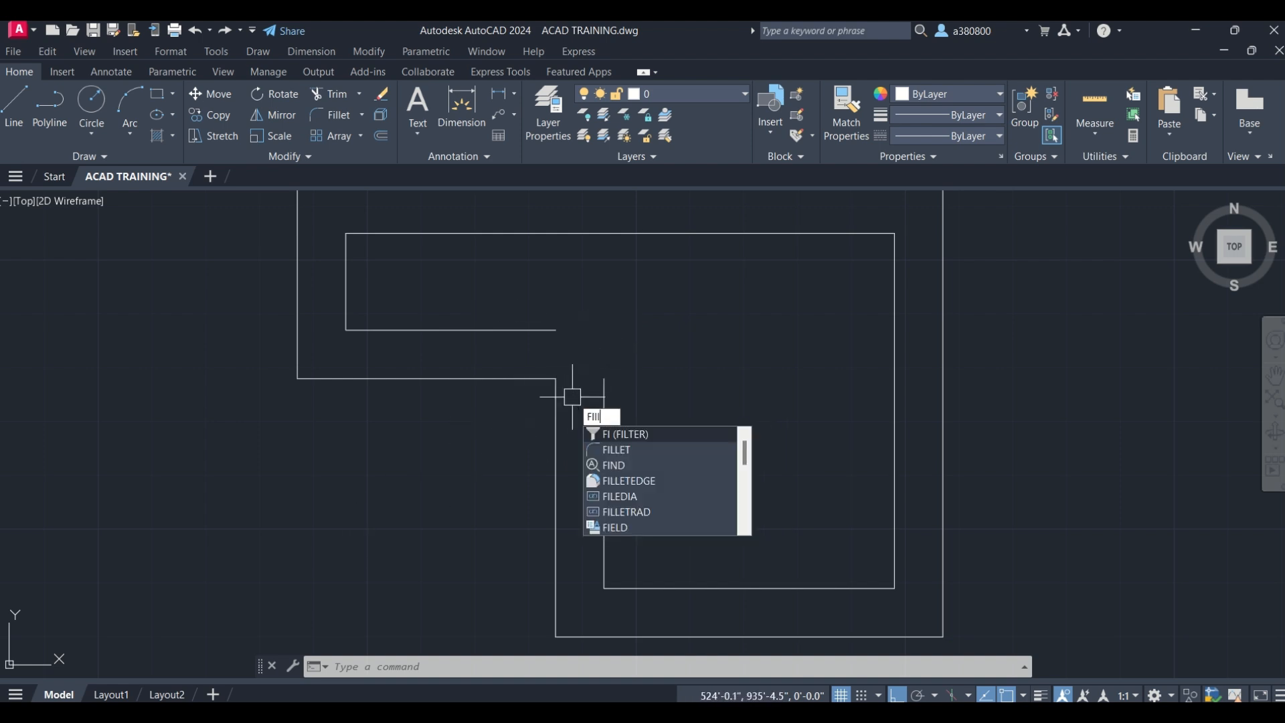
pyautogui.press('Return')
pyautogui.click(603, 389)
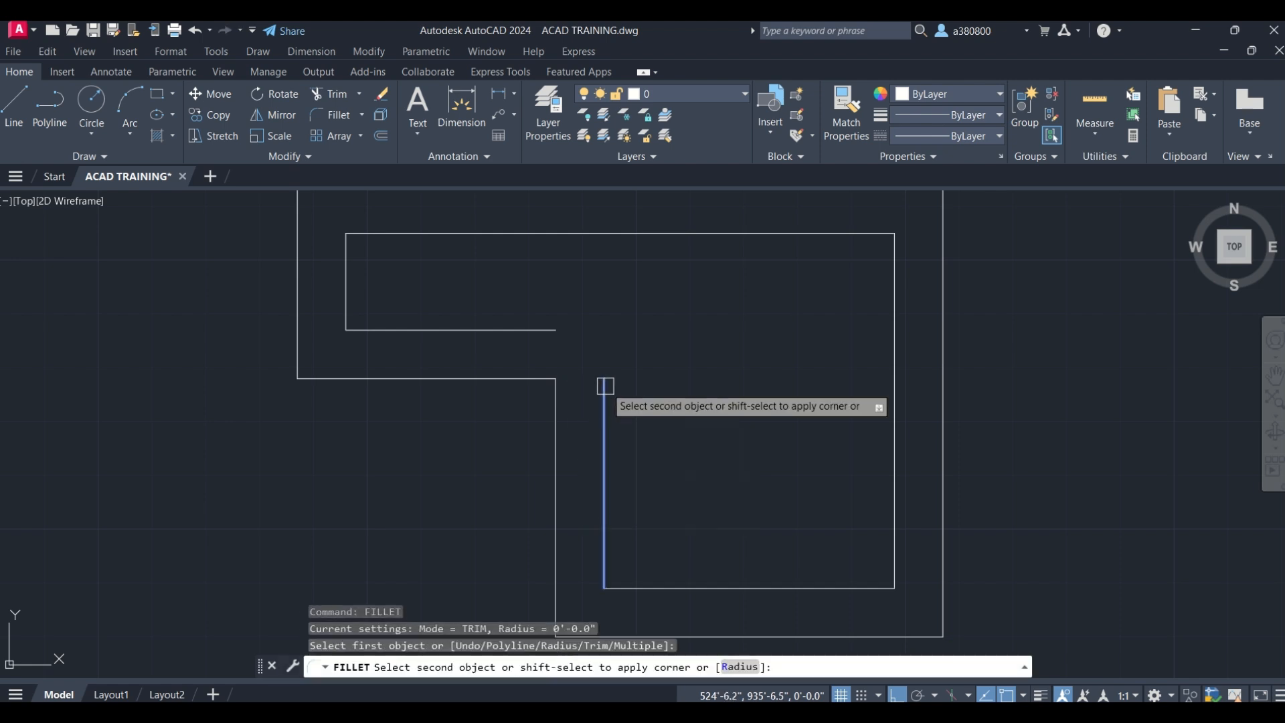
pyautogui.click(536, 330)
pyautogui.press('Escape')
pyautogui.press('Escape')
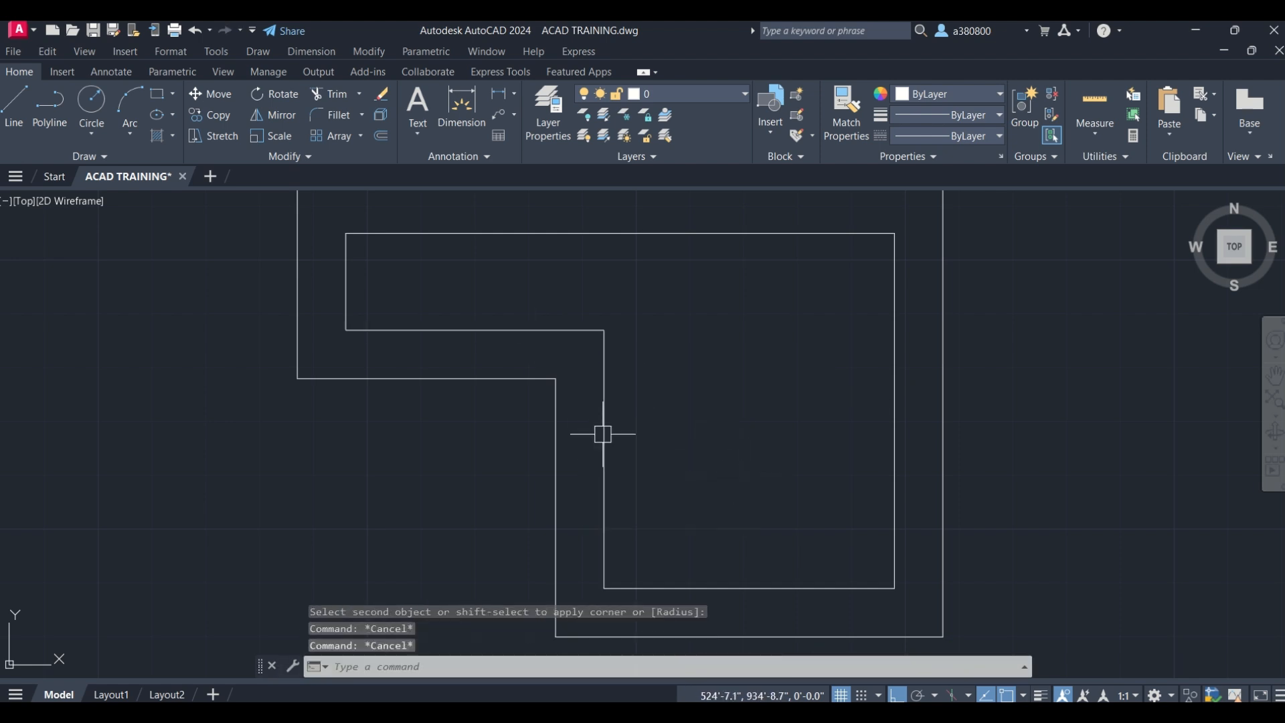
pyautogui.scroll(-4, 565, 376)
pyautogui.scroll(5, 576, 362)
pyautogui.scroll(-3, 588, 352)
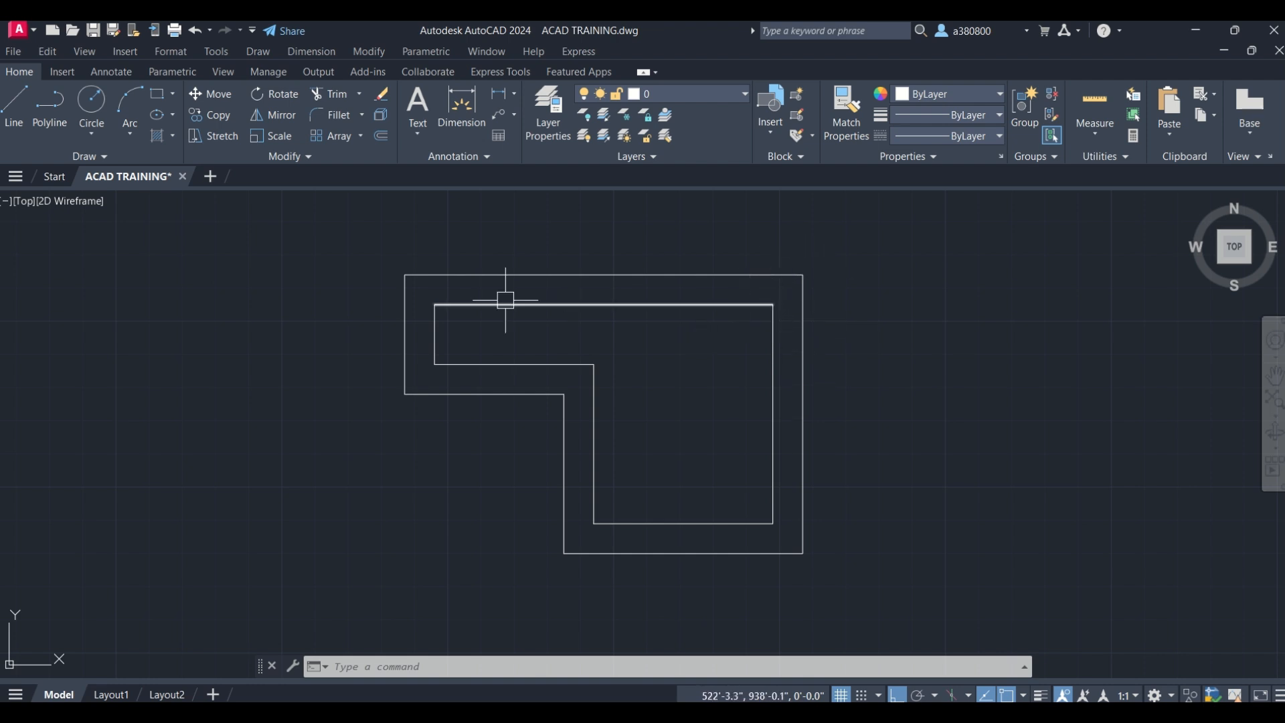
pyautogui.scroll(4, 412, 273)
pyautogui.scroll(-2, 391, 273)
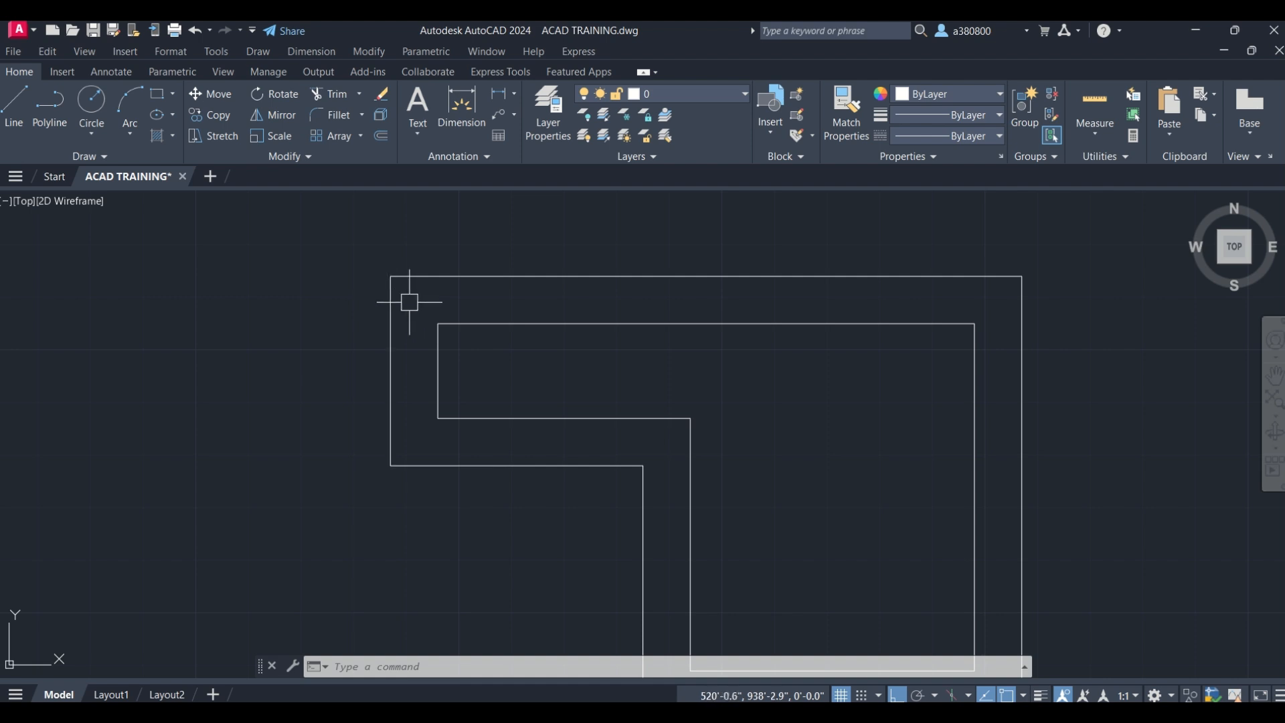
pyautogui.press('Escape')
pyautogui.write('fillet')
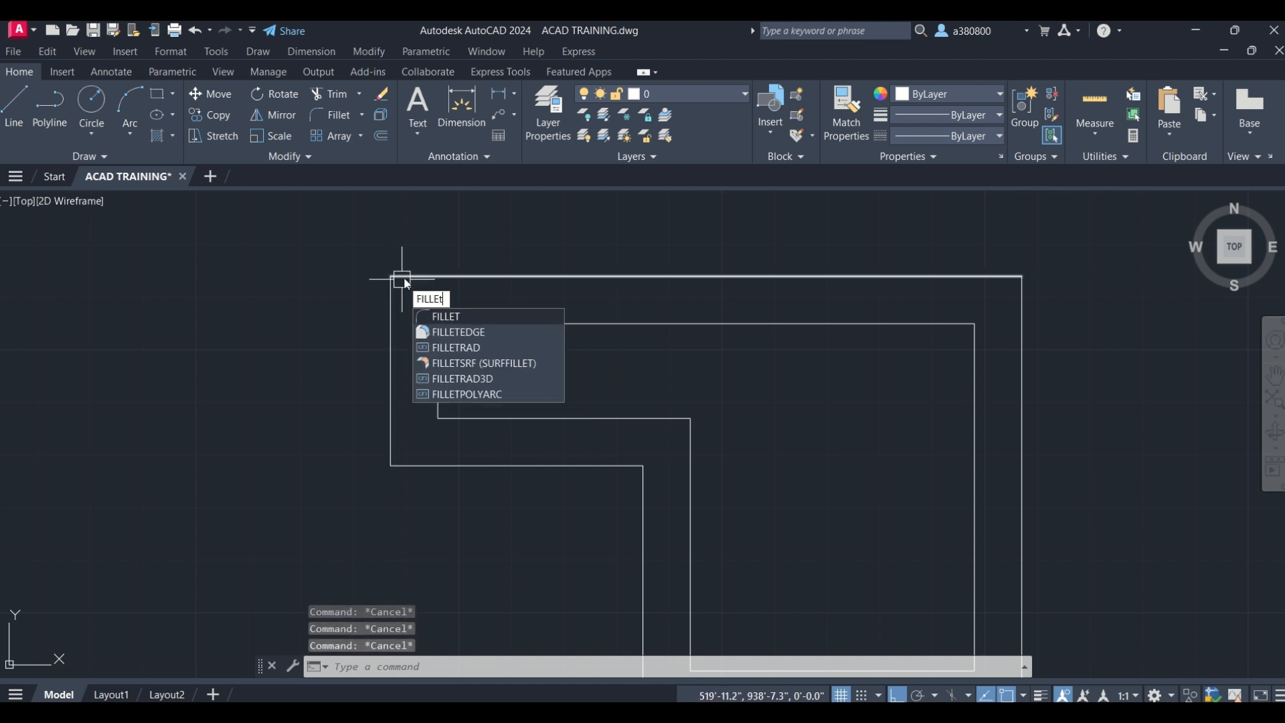
pyautogui.press('Return')
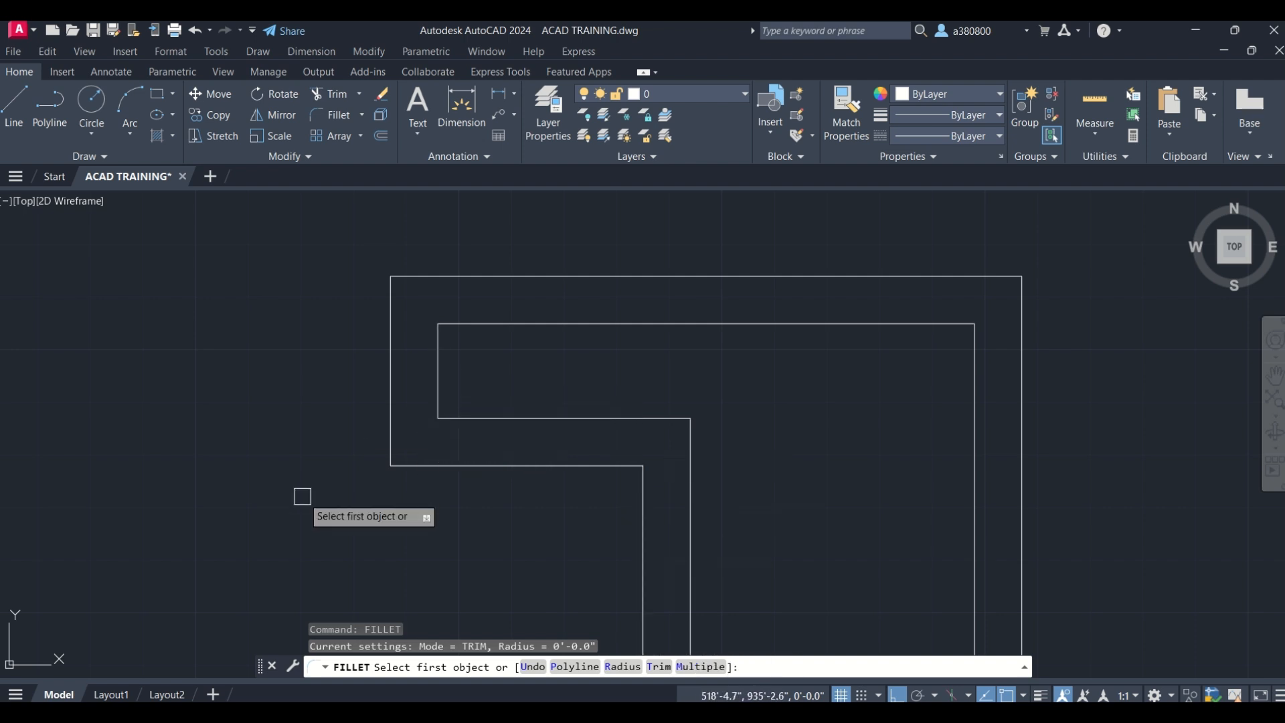
pyautogui.press('Escape')
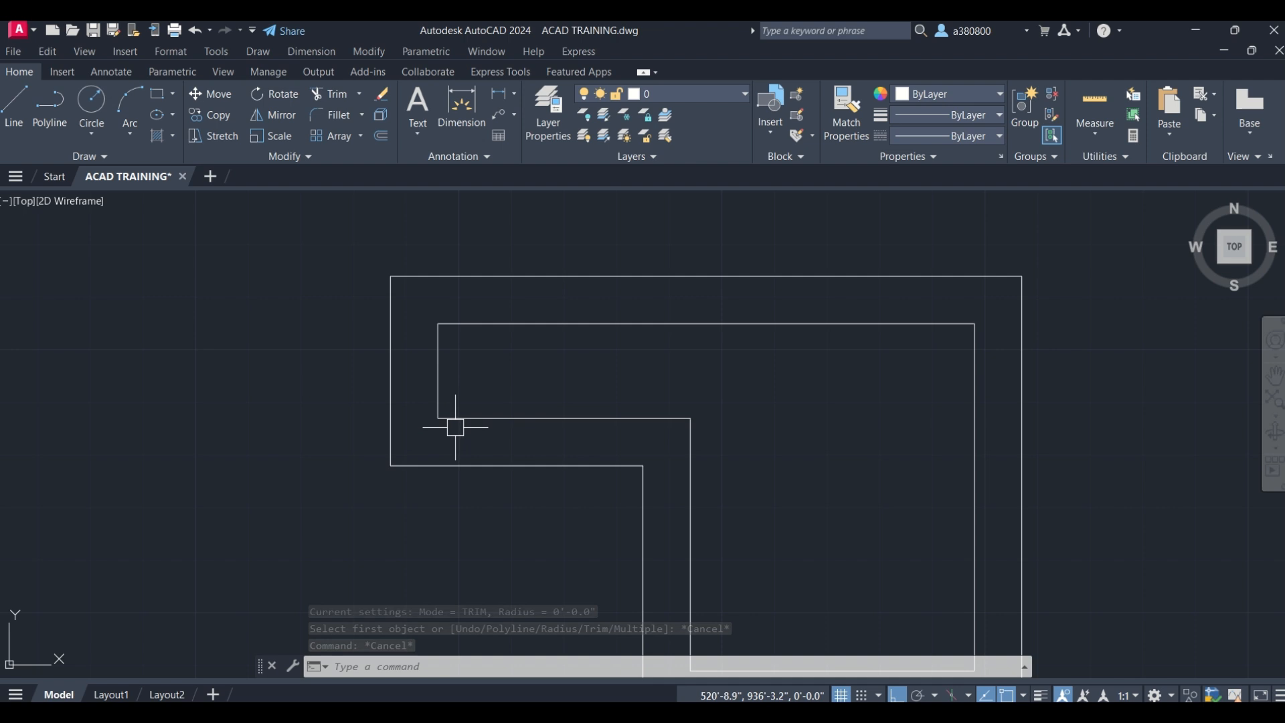
# Fillet the notch corner of the inner outline with a 4" radius.
pyautogui.write('FILLET')
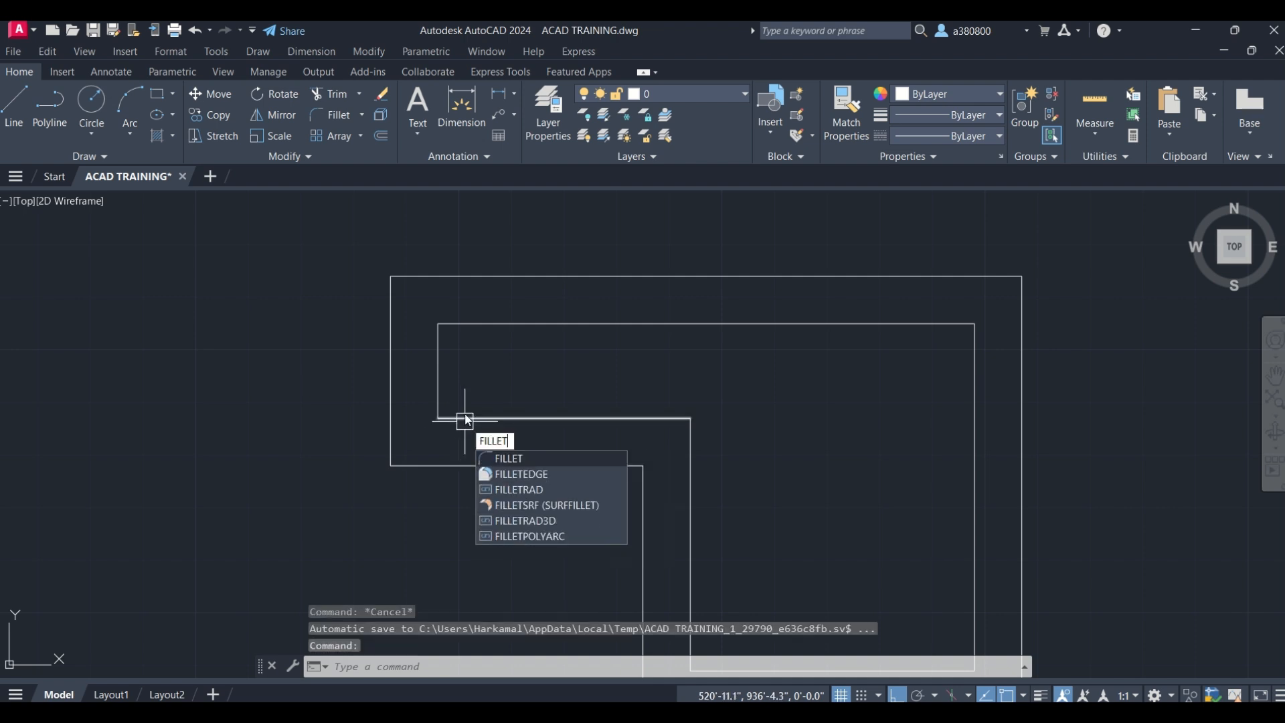
pyautogui.press('Return')
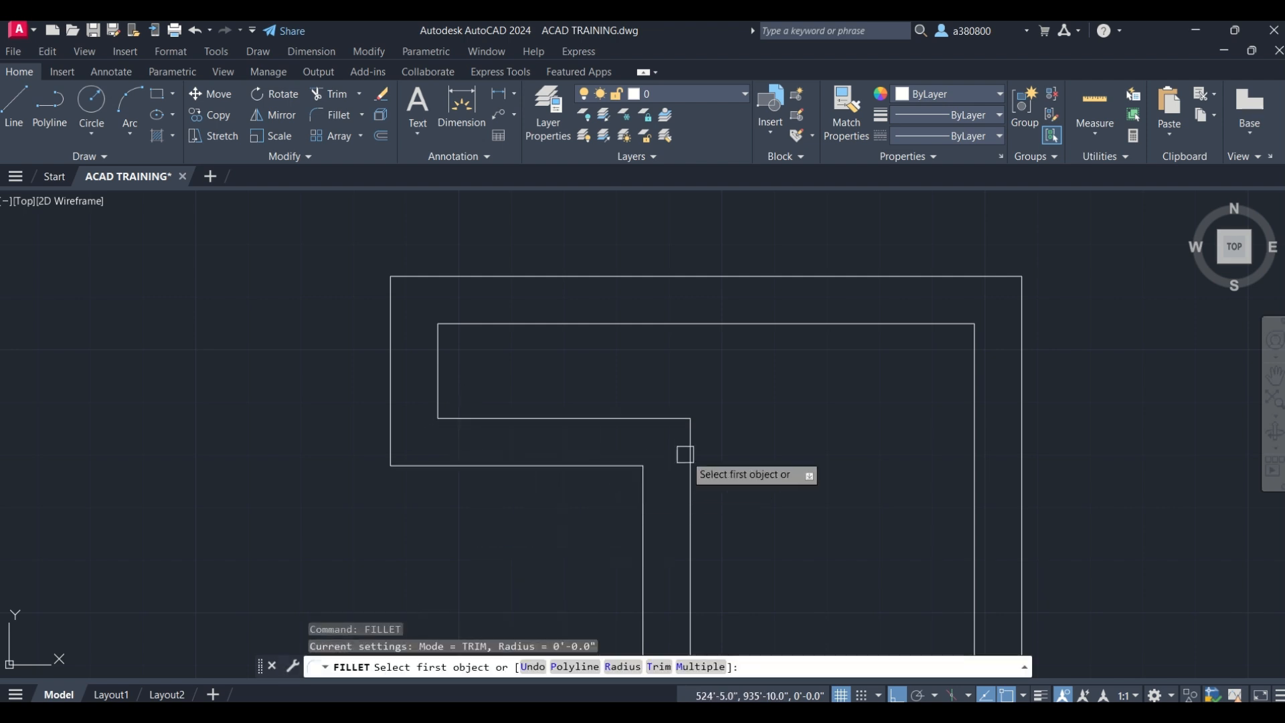
pyautogui.click(623, 666)
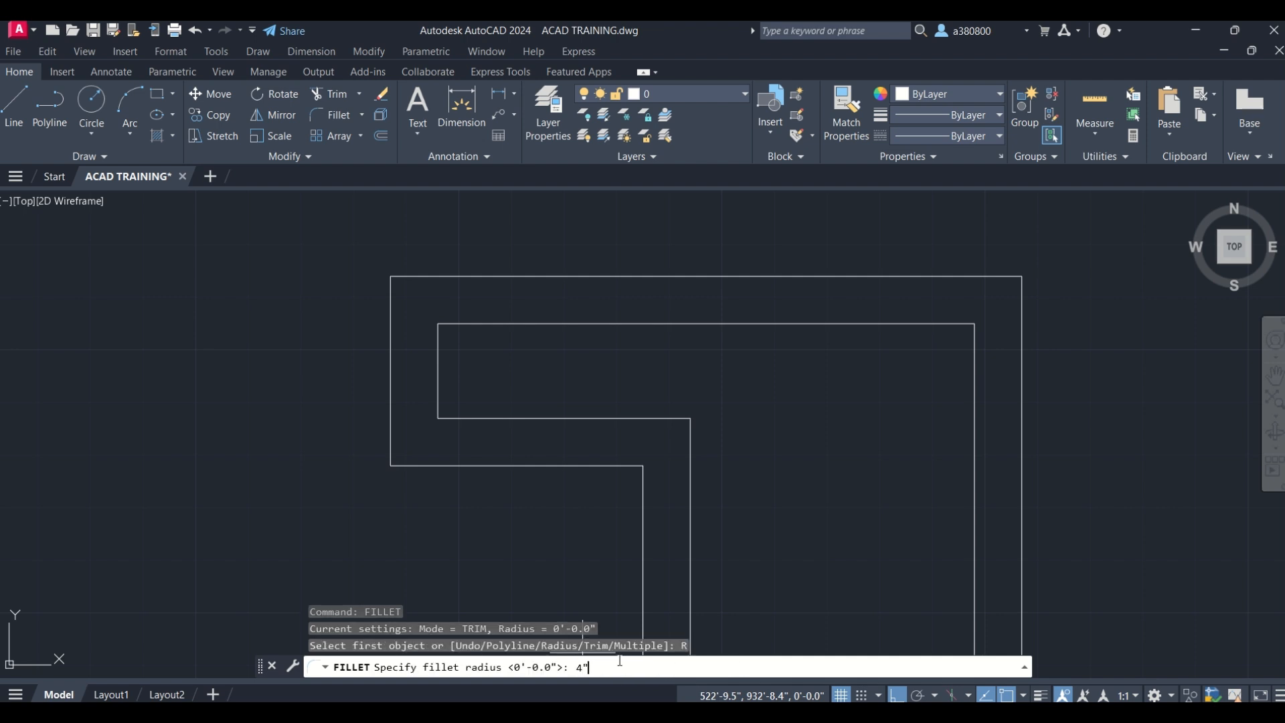
pyautogui.press('Return')
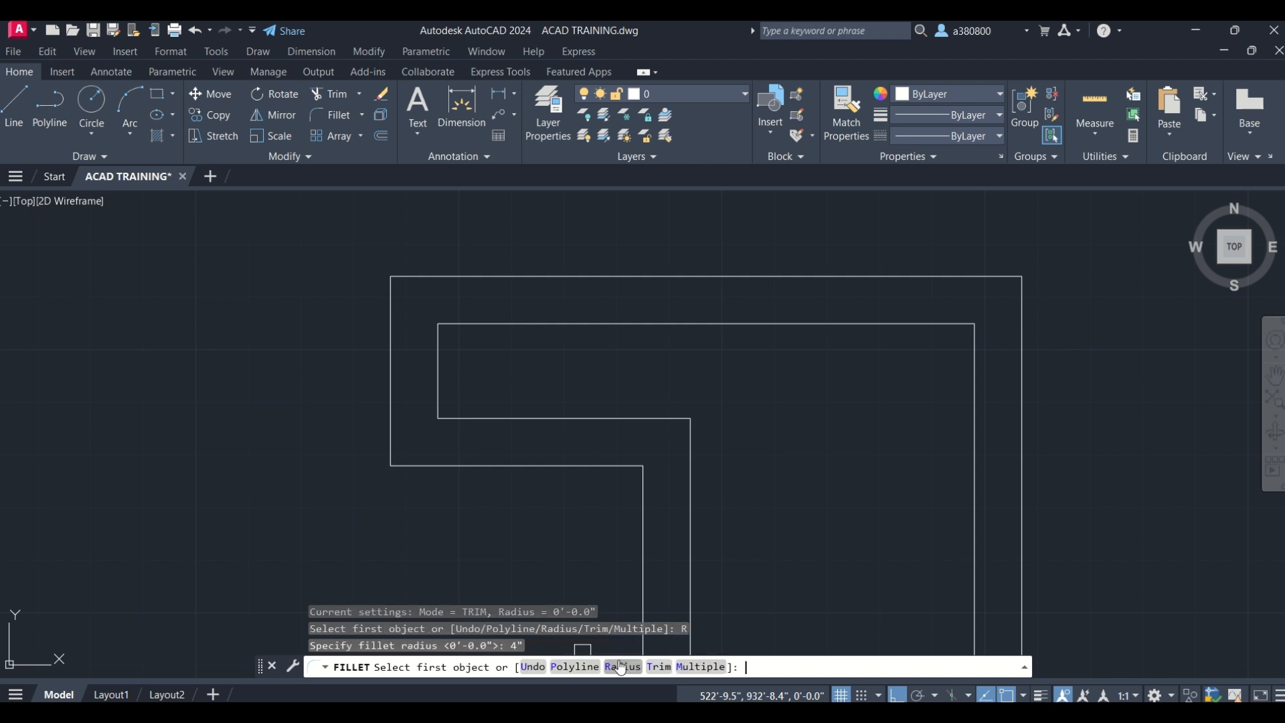
pyautogui.scroll(4, 677, 433)
pyautogui.click(692, 394)
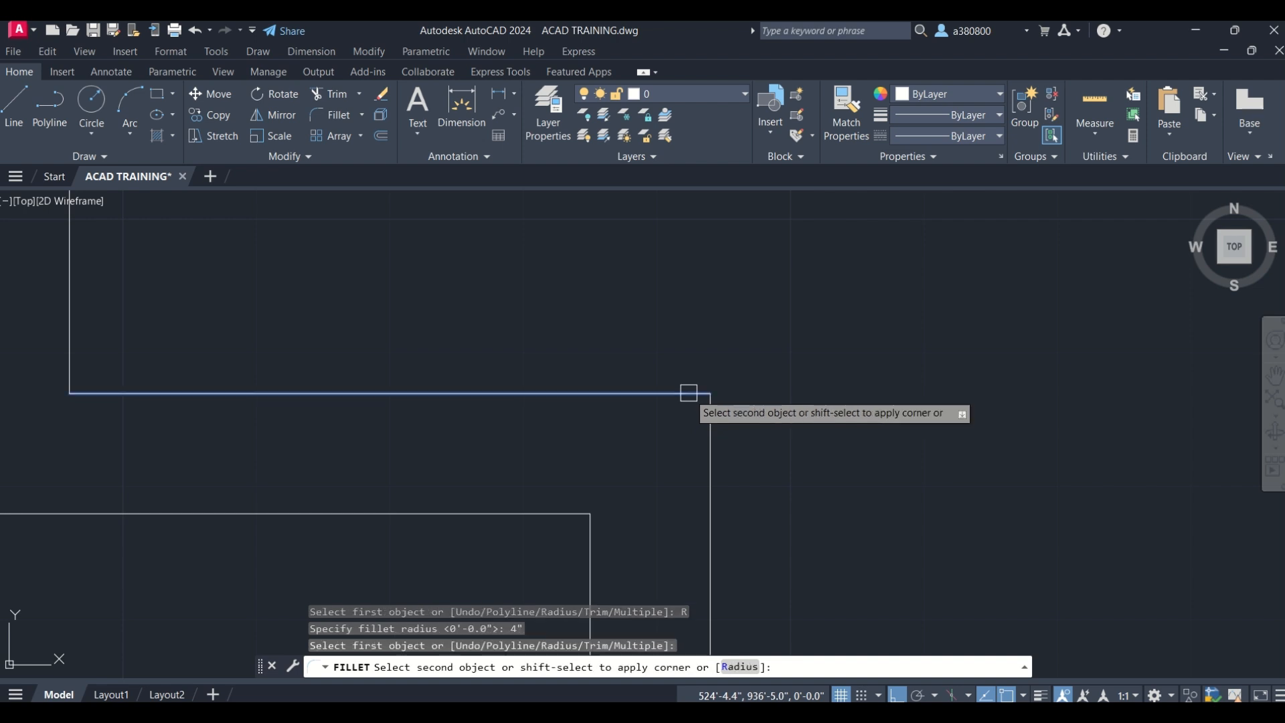
pyautogui.click(708, 428)
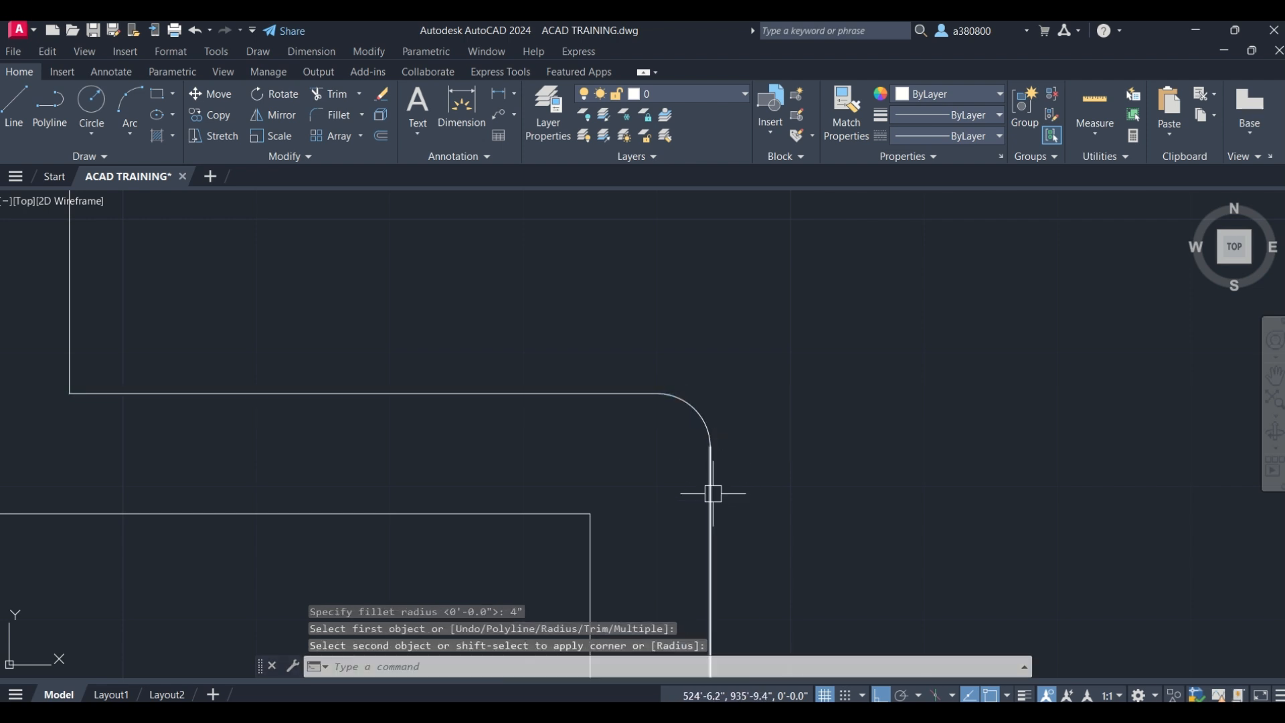
# Using Fillet's Multiple option with a 5" radius, round the outer outline's notch corner and the lower-left corner of its upper arm.
pyautogui.scroll(-3, 664, 439)
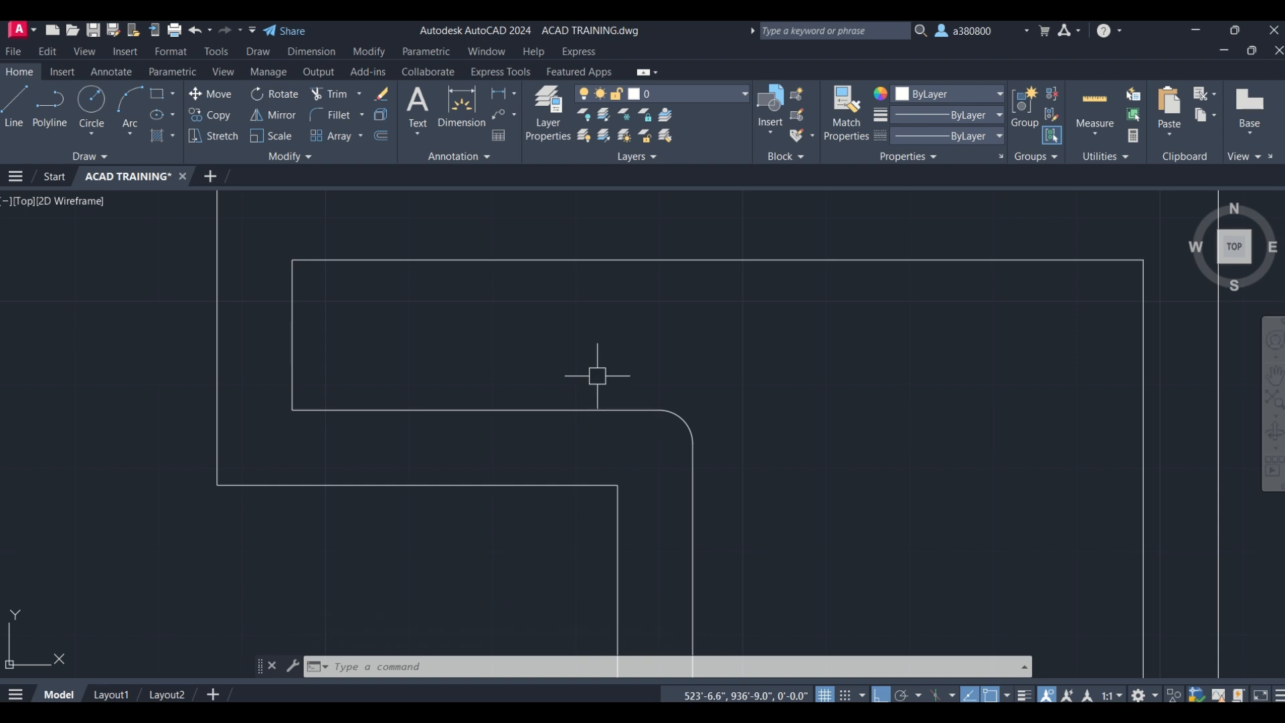
pyautogui.press('Escape')
pyautogui.write('fillet')
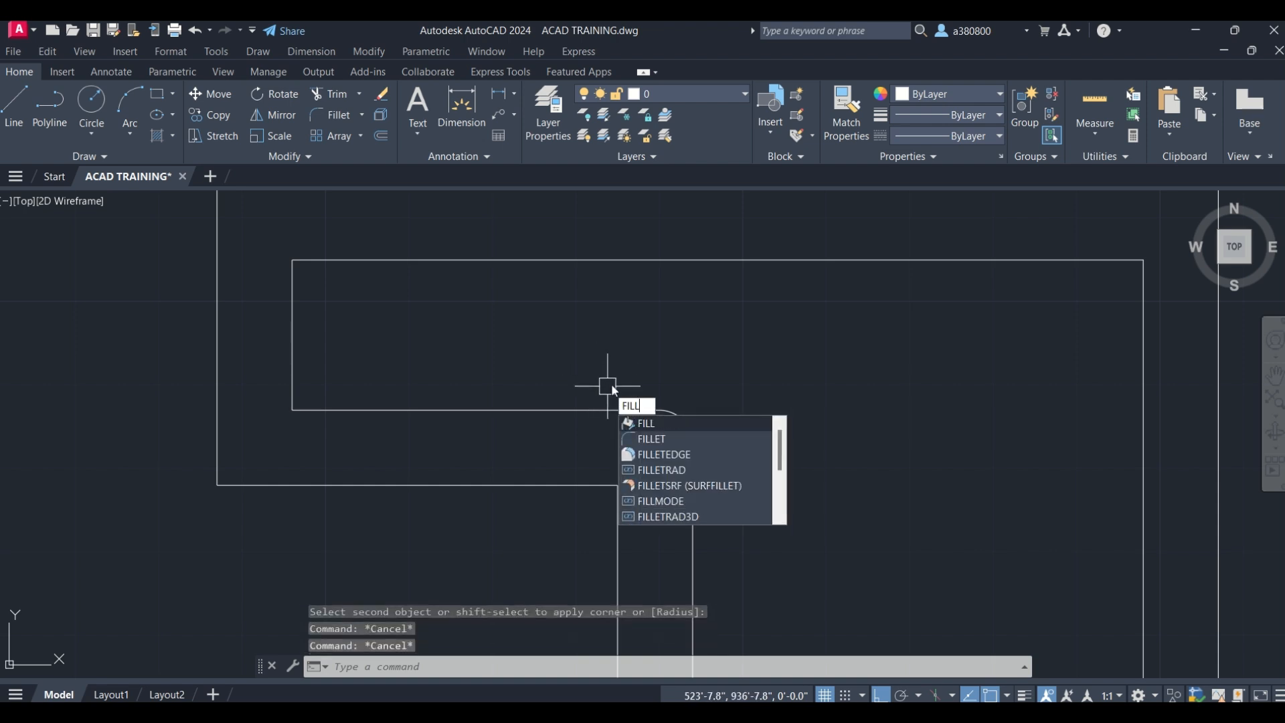
pyautogui.press('Return')
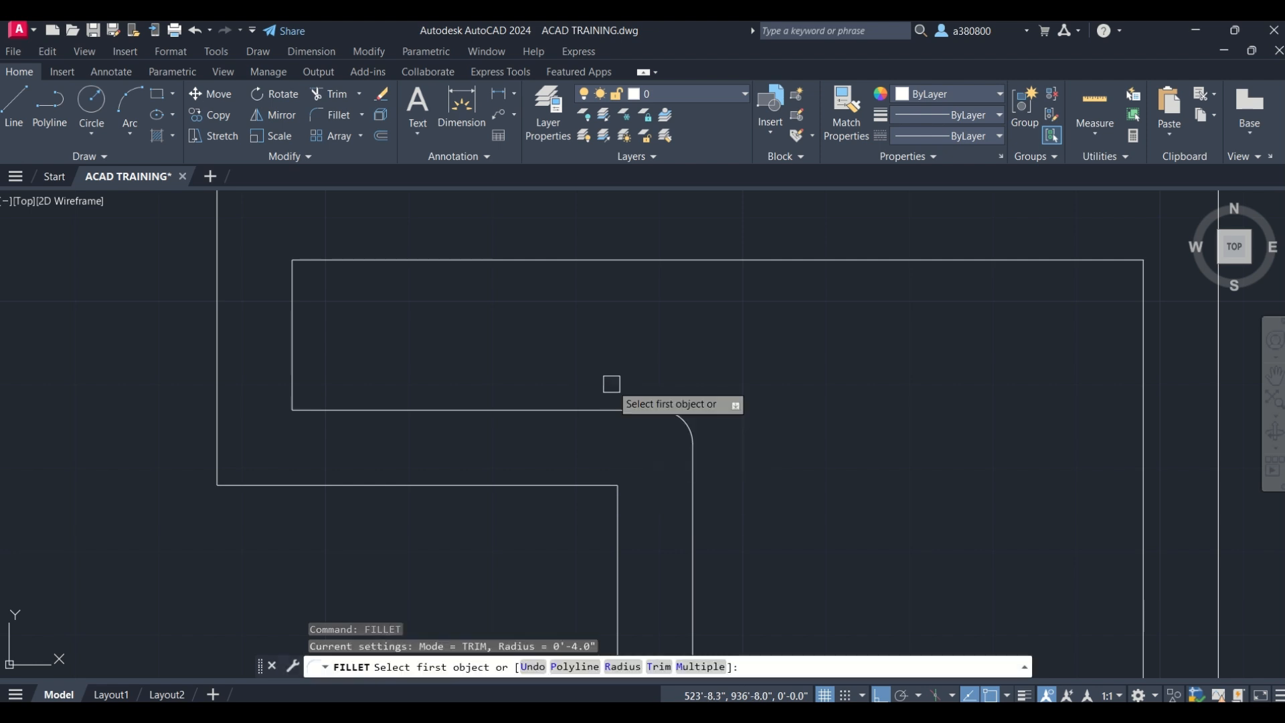
pyautogui.click(708, 666)
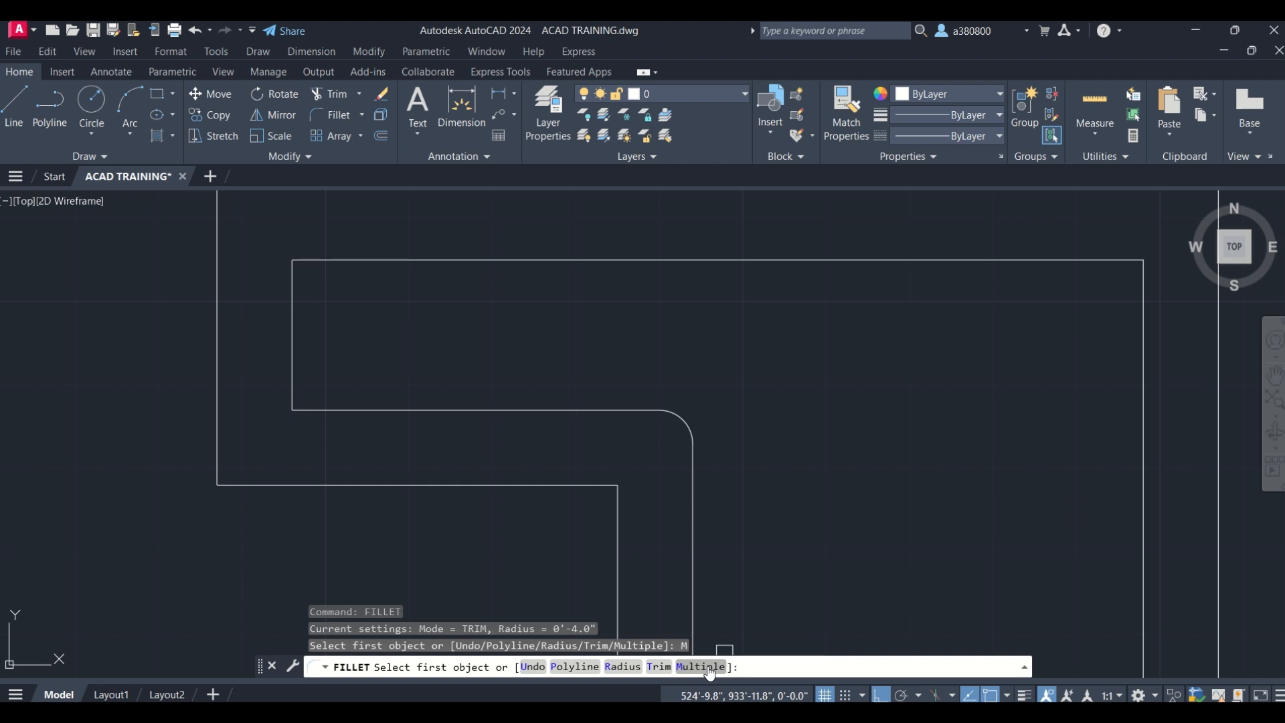
pyautogui.click(622, 667)
pyautogui.write('5')
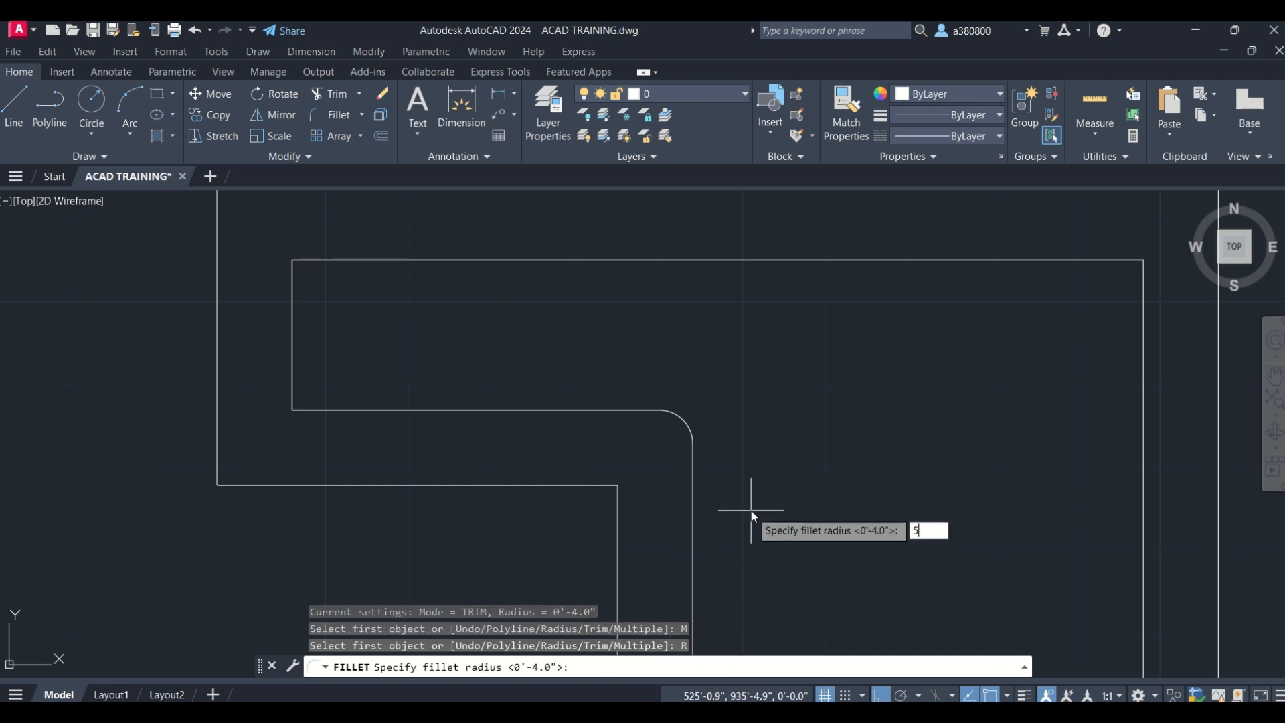
pyautogui.write('"')
pyautogui.press('Return')
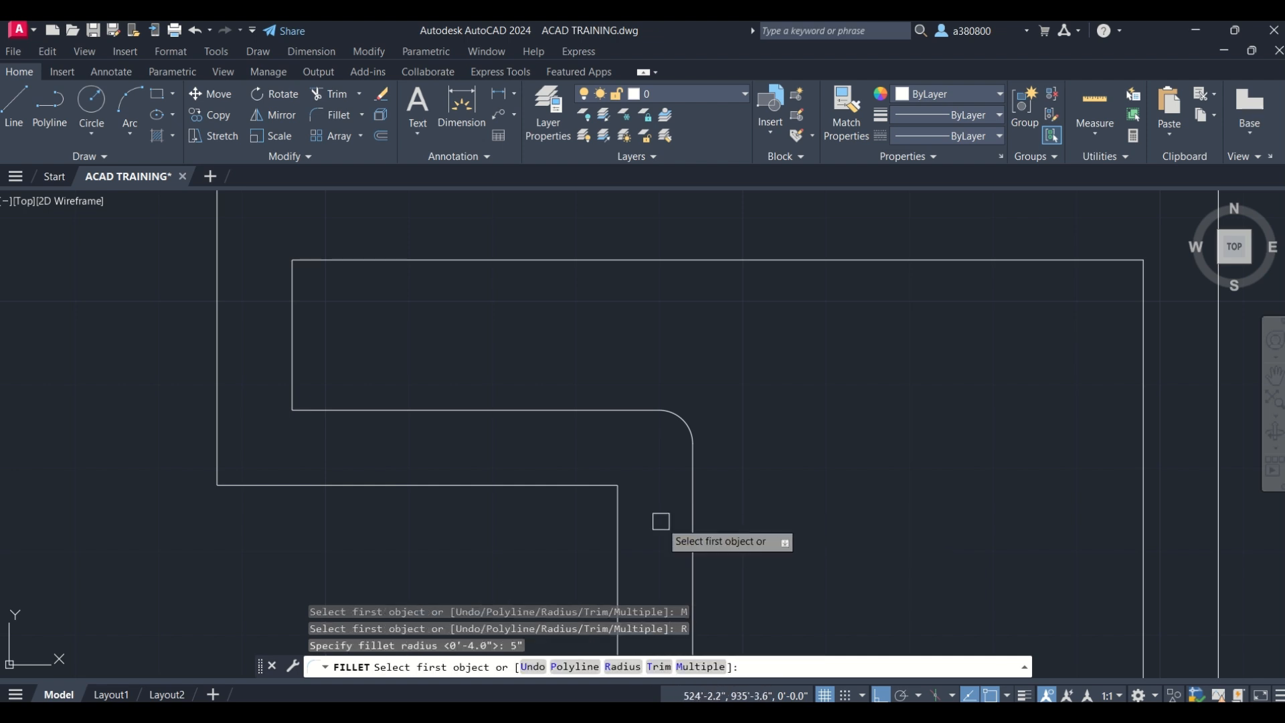
pyautogui.click(616, 526)
pyautogui.click(602, 491)
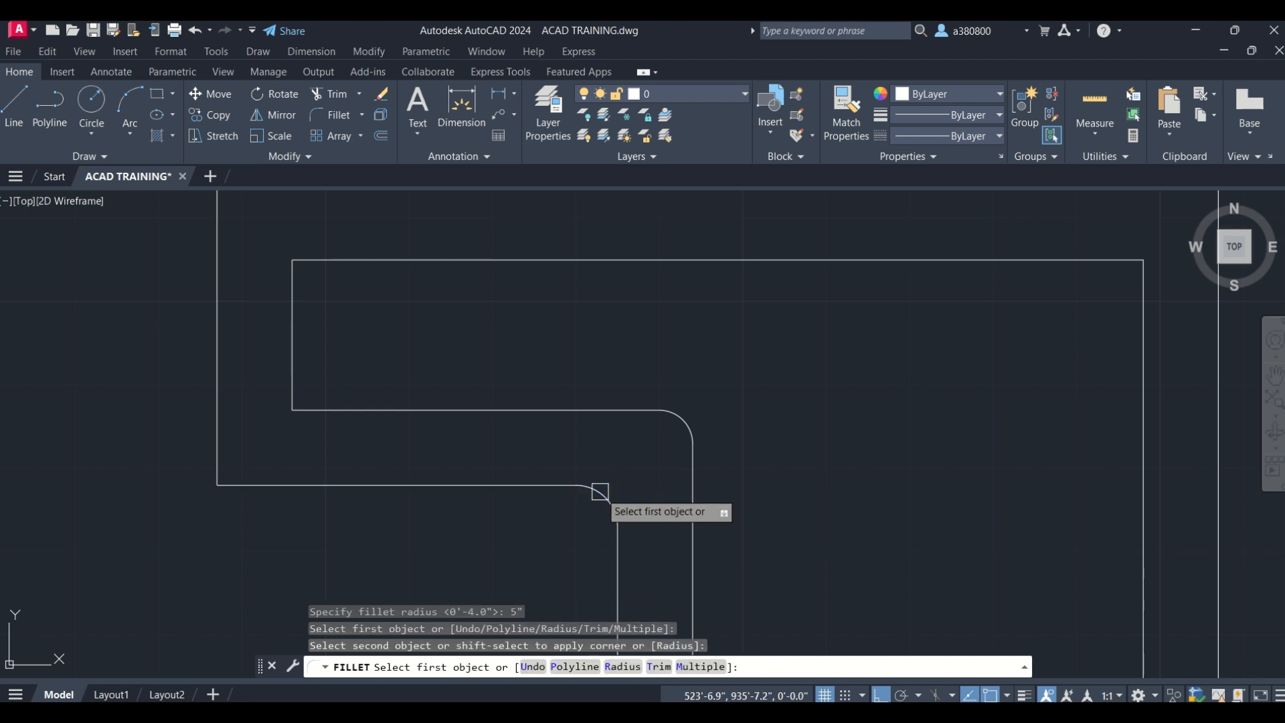
pyautogui.click(251, 480)
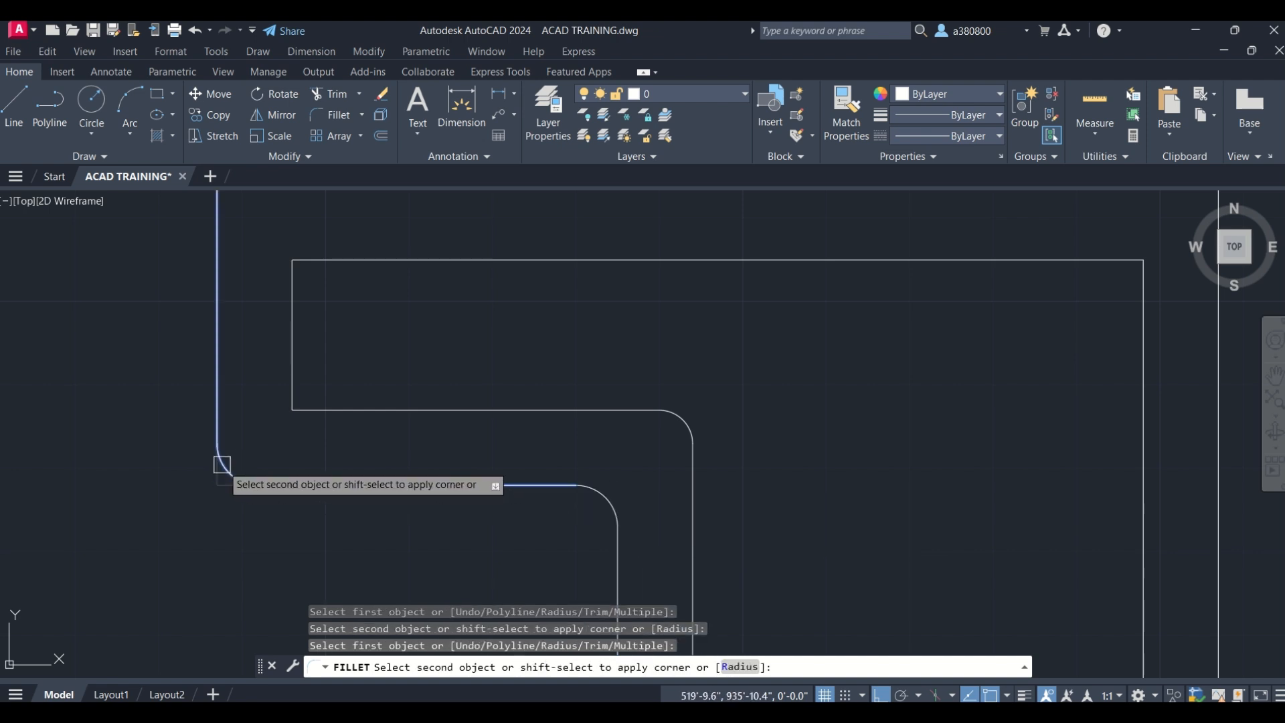
pyautogui.click(219, 462)
# Round the inner outline's two left corners and its upper-right corner with the same fillet radius, then end Fillet.
pyautogui.click(321, 411)
pyautogui.click(291, 391)
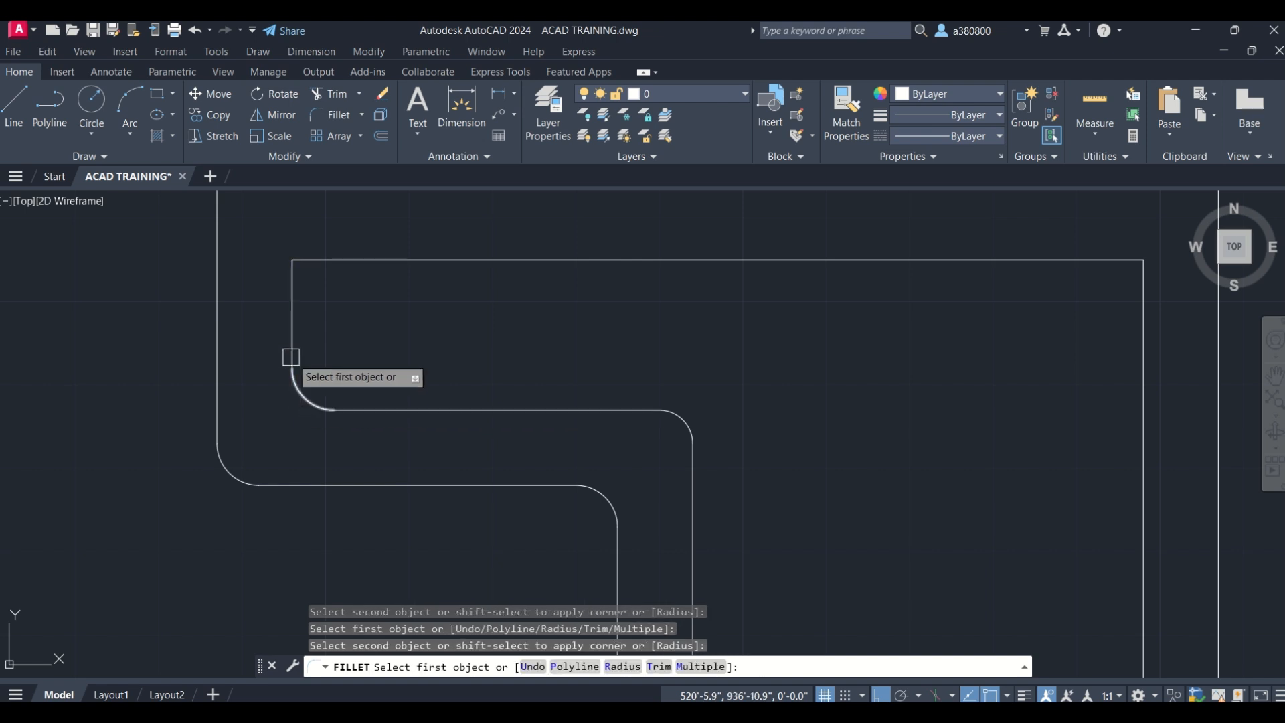
pyautogui.click(294, 288)
pyautogui.click(315, 261)
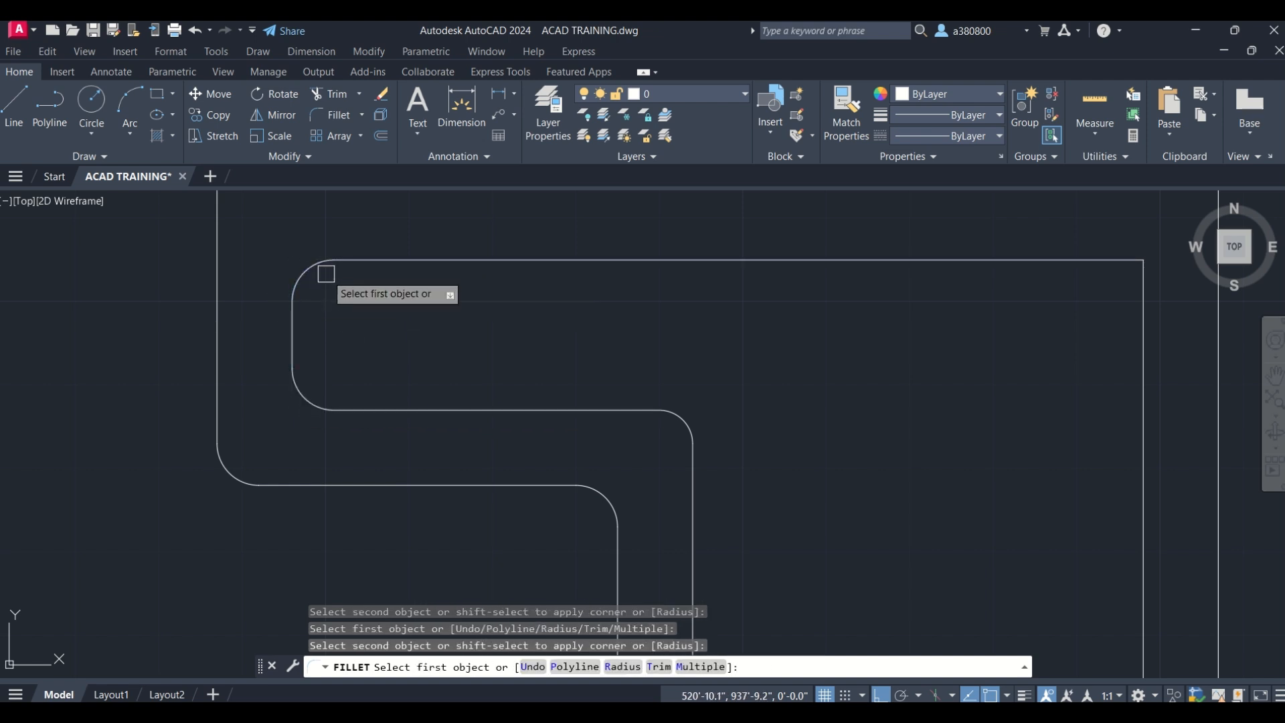
pyautogui.click(1141, 288)
pyautogui.click(1123, 261)
pyautogui.scroll(-4, 1016, 370)
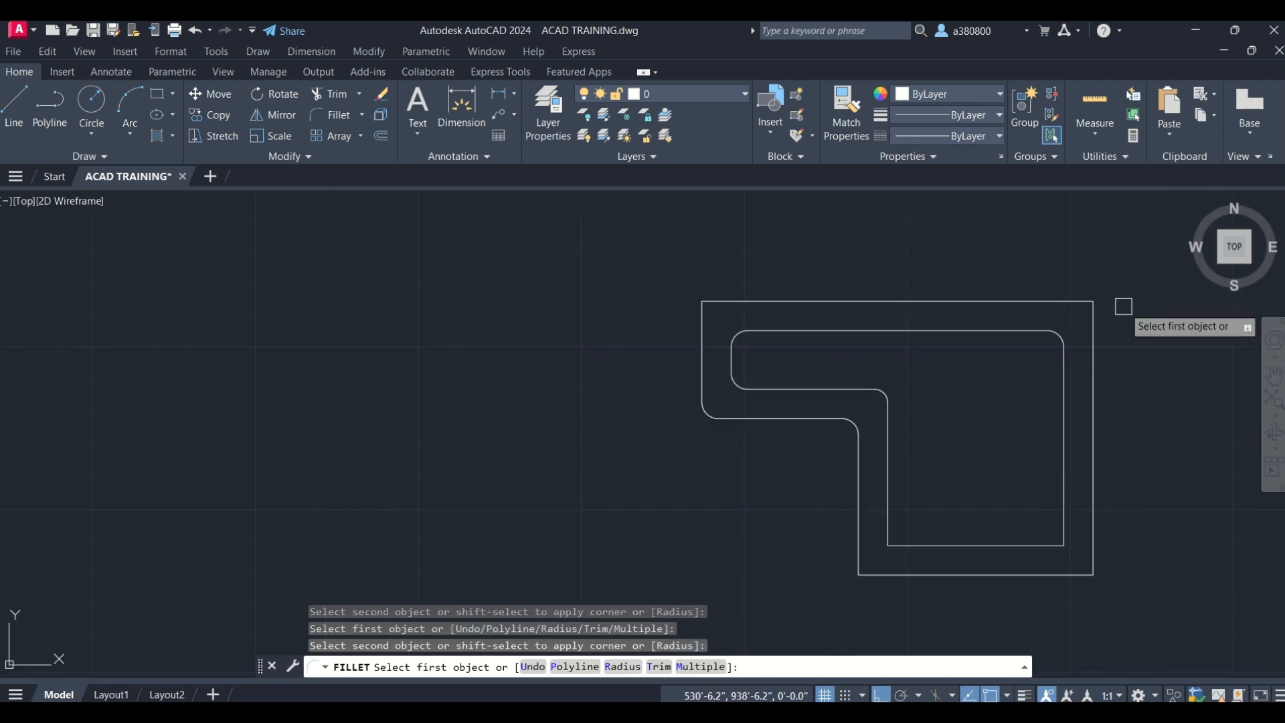
pyautogui.press('Escape')
pyautogui.press('Escape')
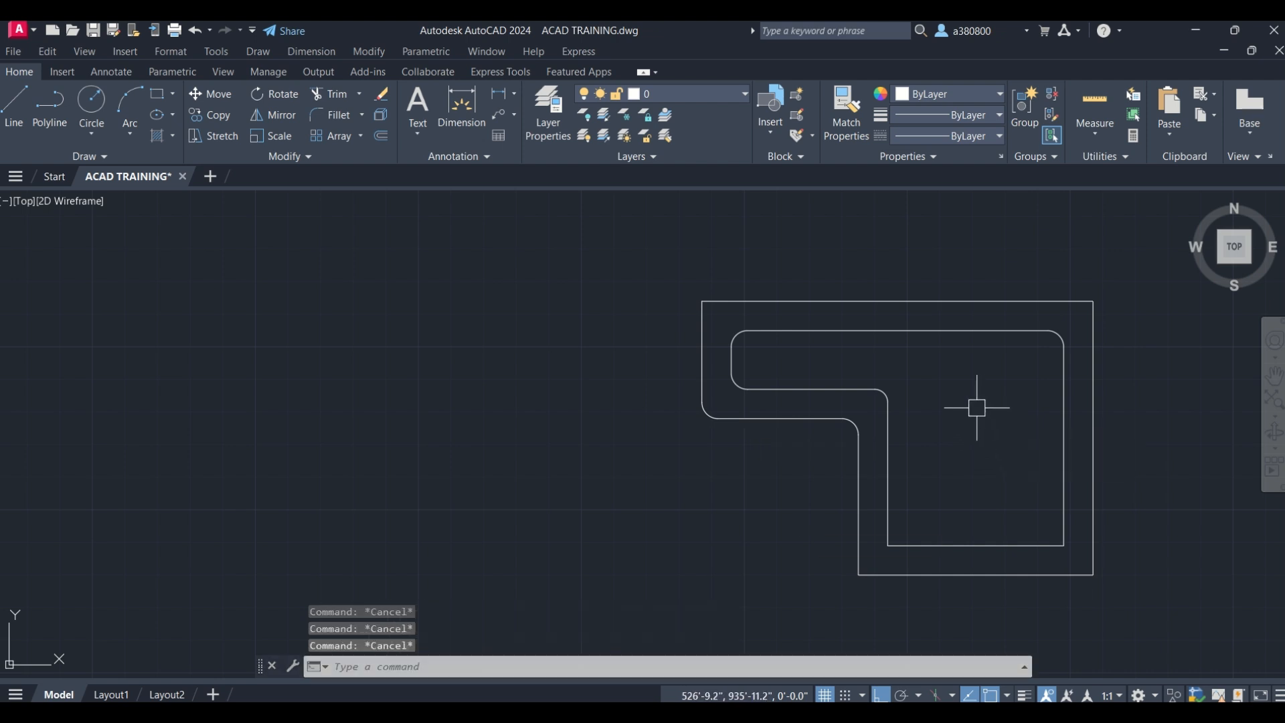
pyautogui.moveTo(961, 459); pyautogui.dragTo(645, 461, button='middle')
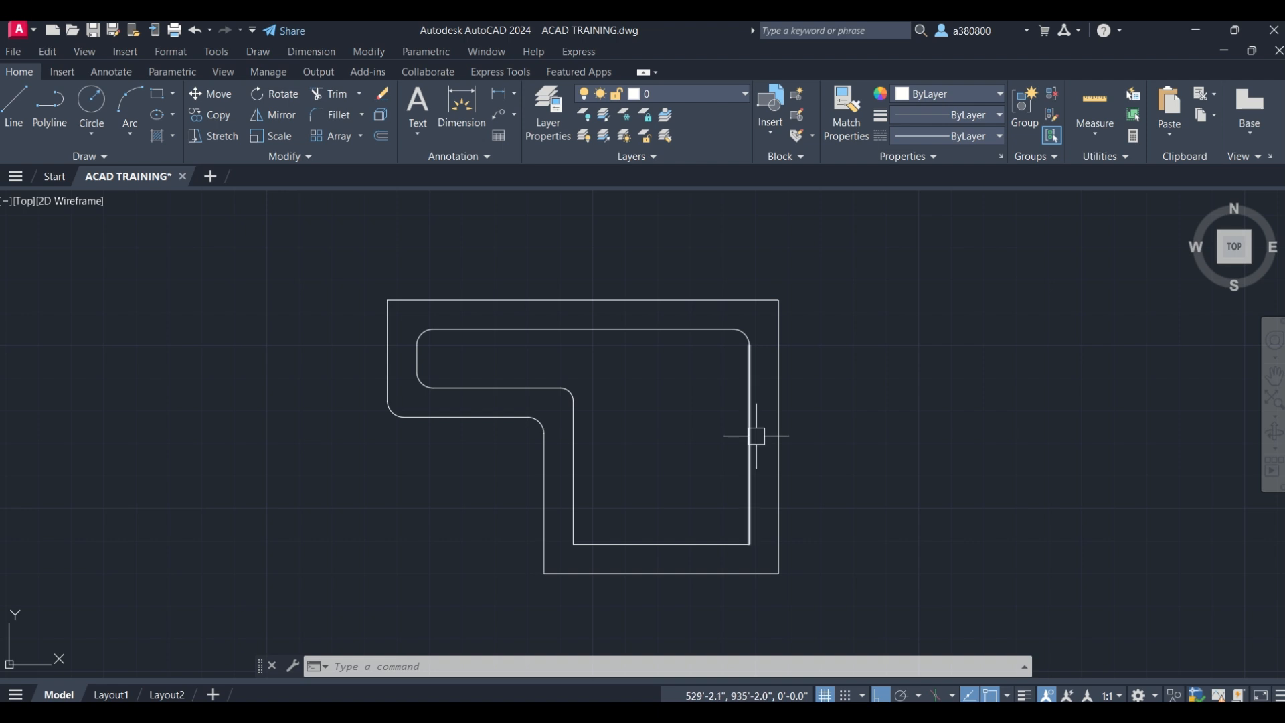
pyautogui.scroll(-2, 680, 334)
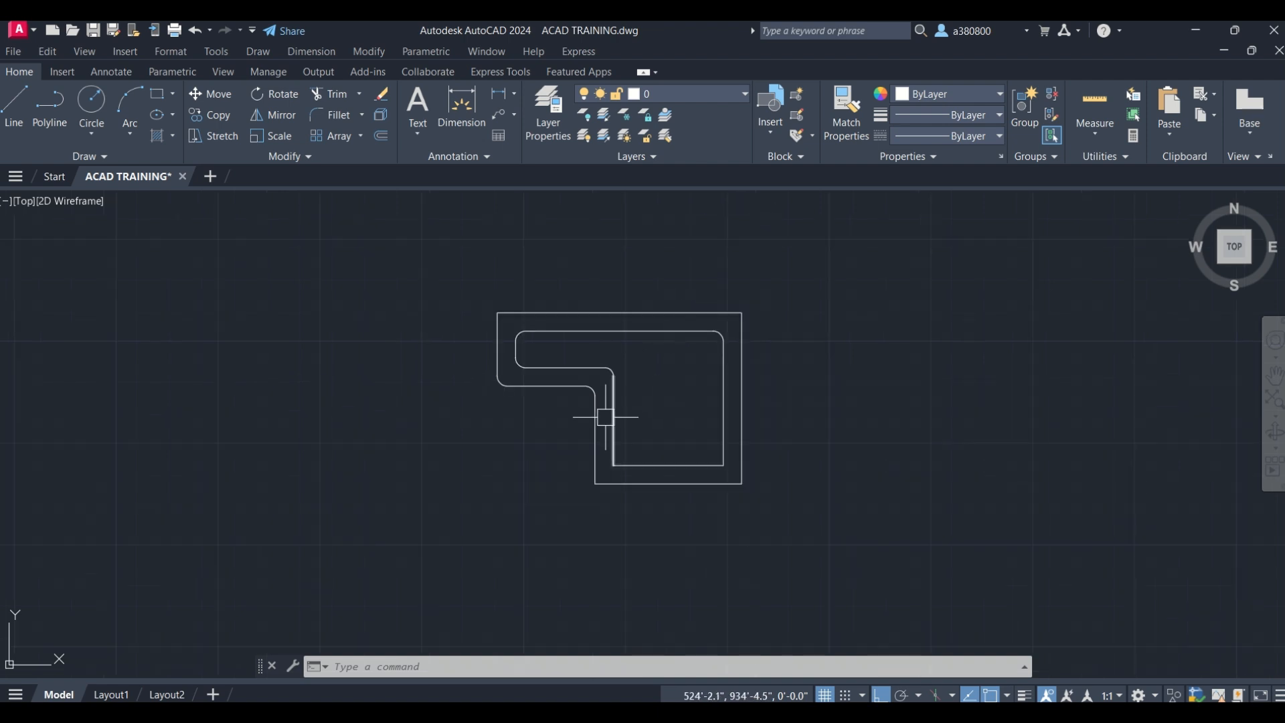
pyautogui.scroll(2, 595, 376)
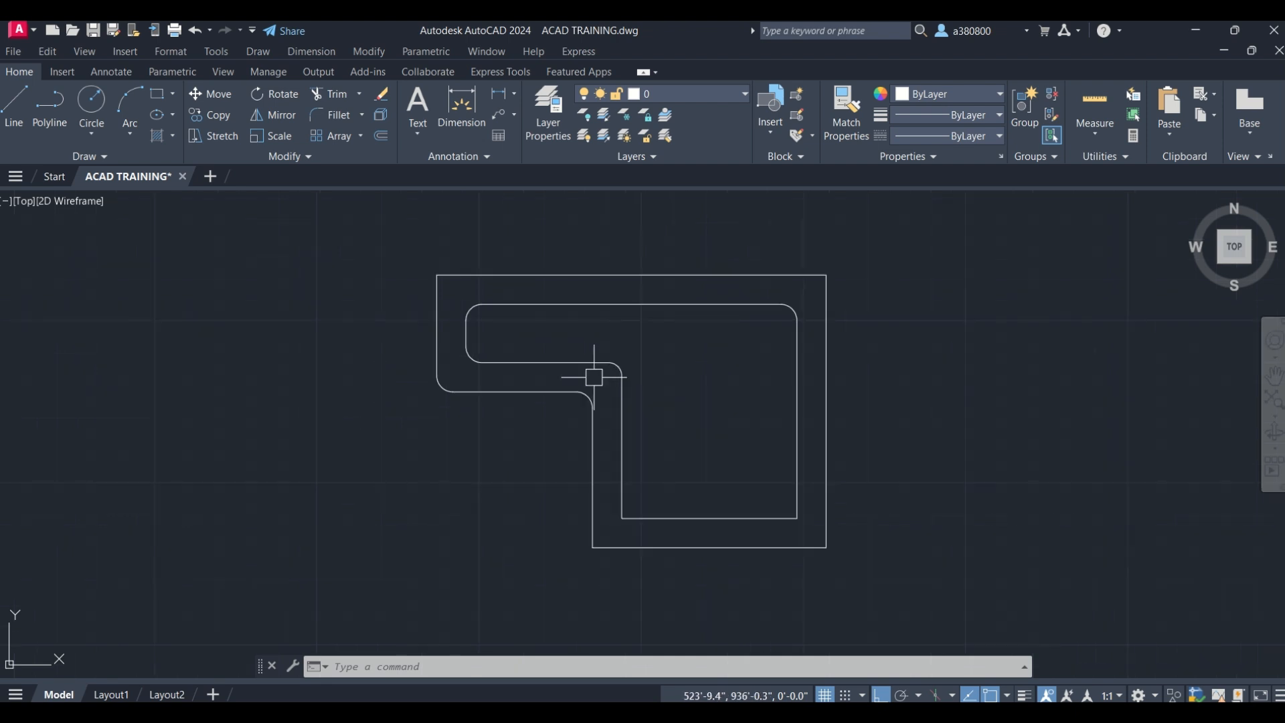
pyautogui.scroll(2, 653, 391)
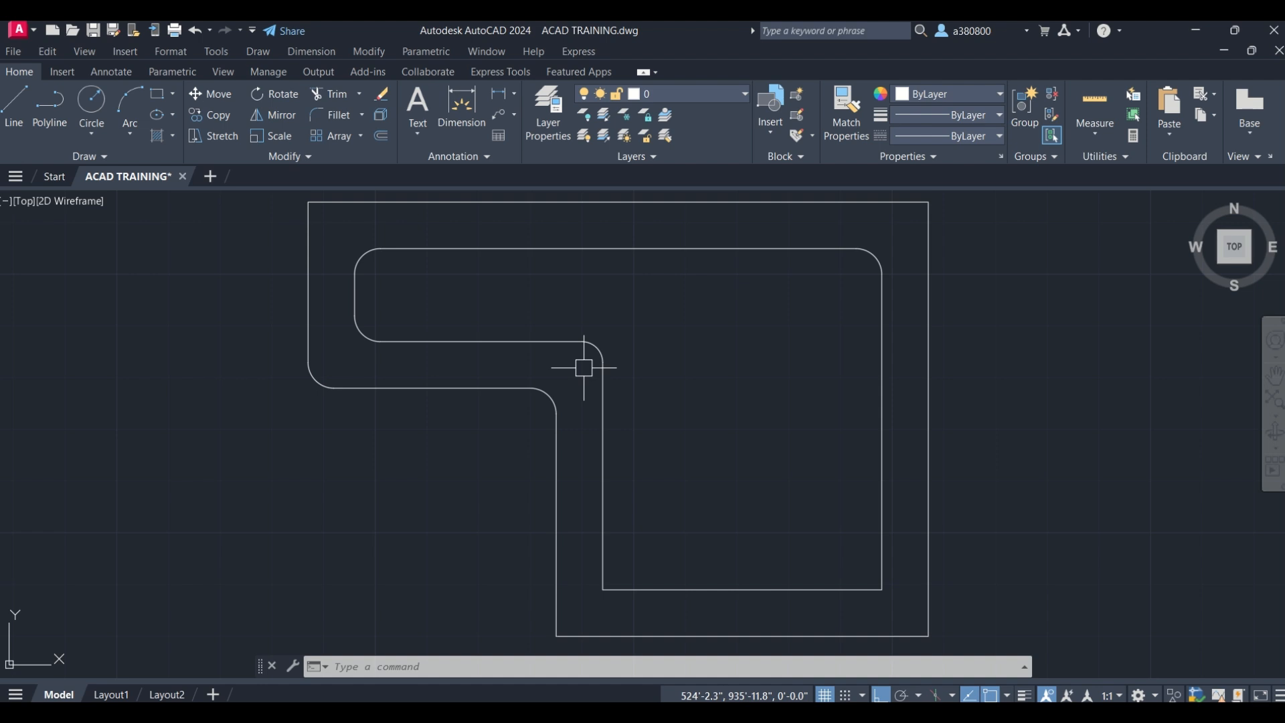
pyautogui.scroll(-2, 586, 366)
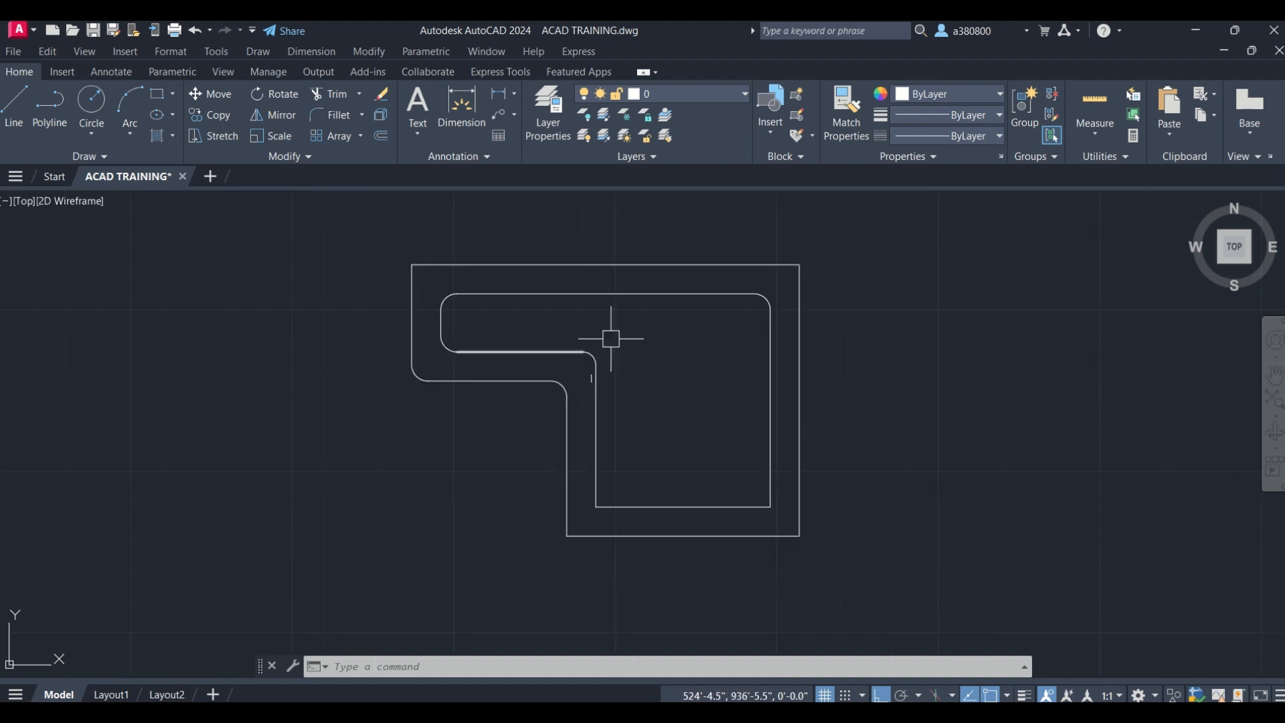
pyautogui.moveTo(594, 25)
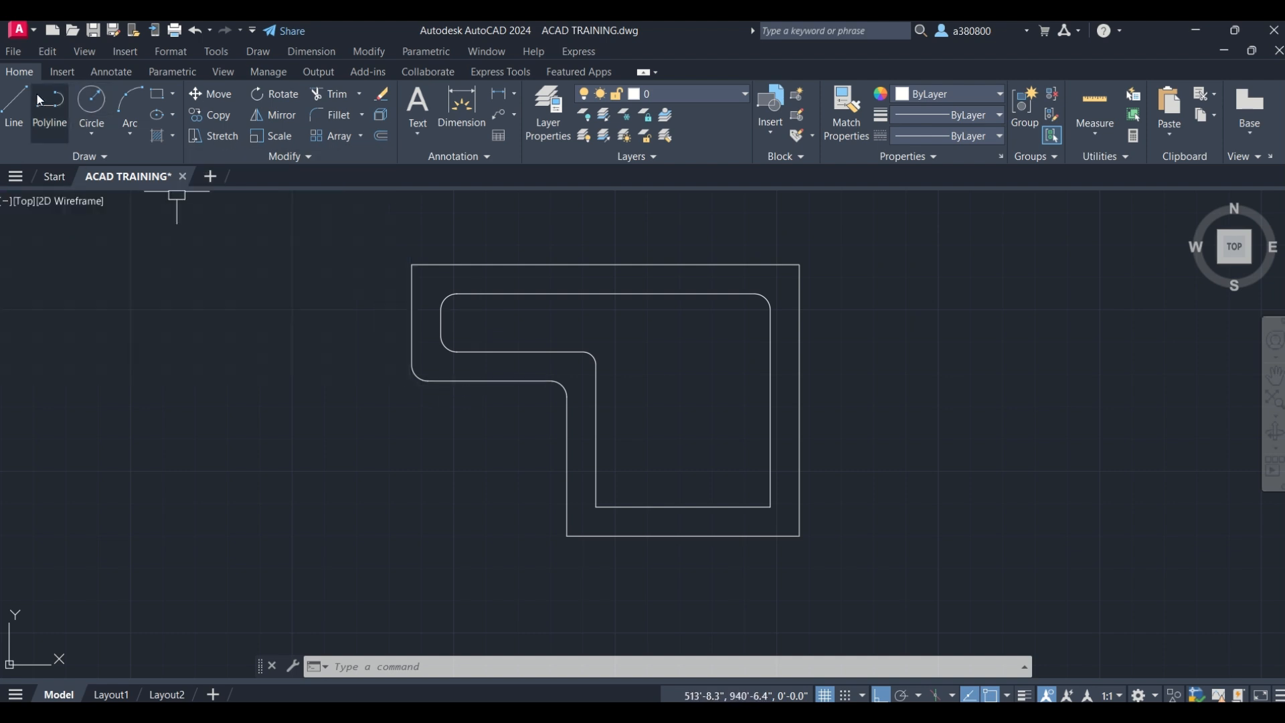
pyautogui.click(62, 71)
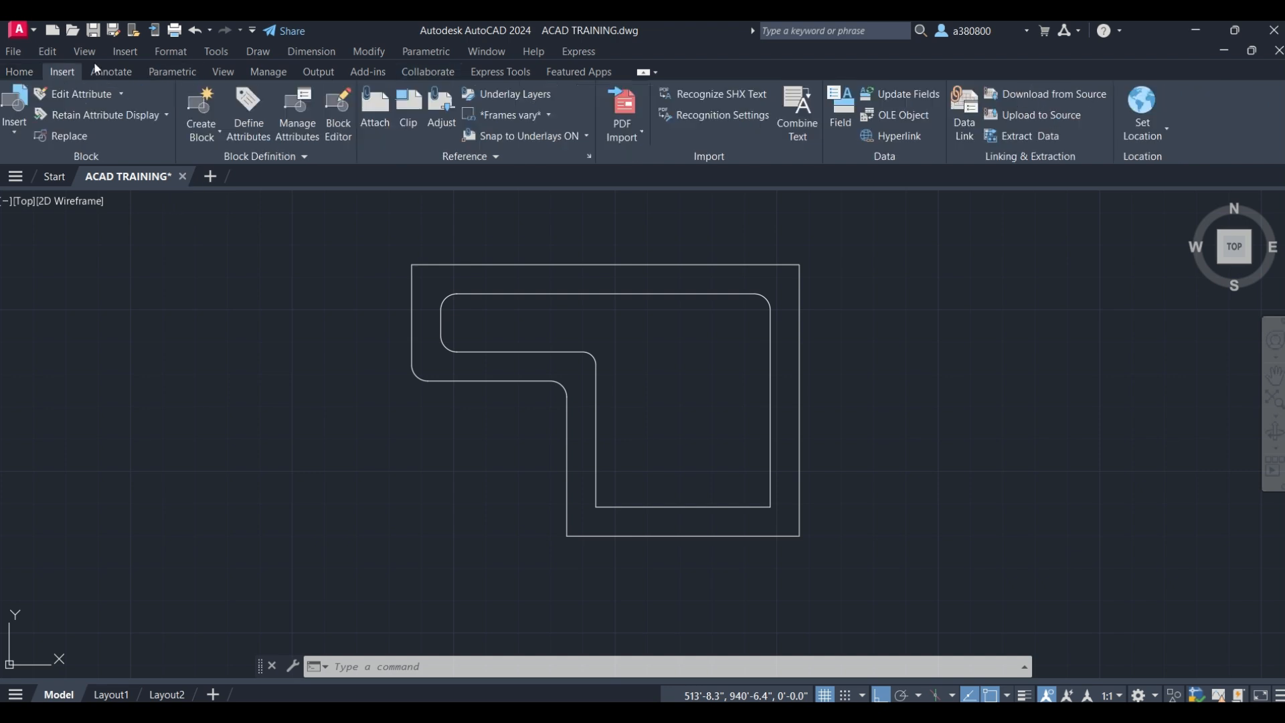
pyautogui.click(172, 71)
pyautogui.click(25, 73)
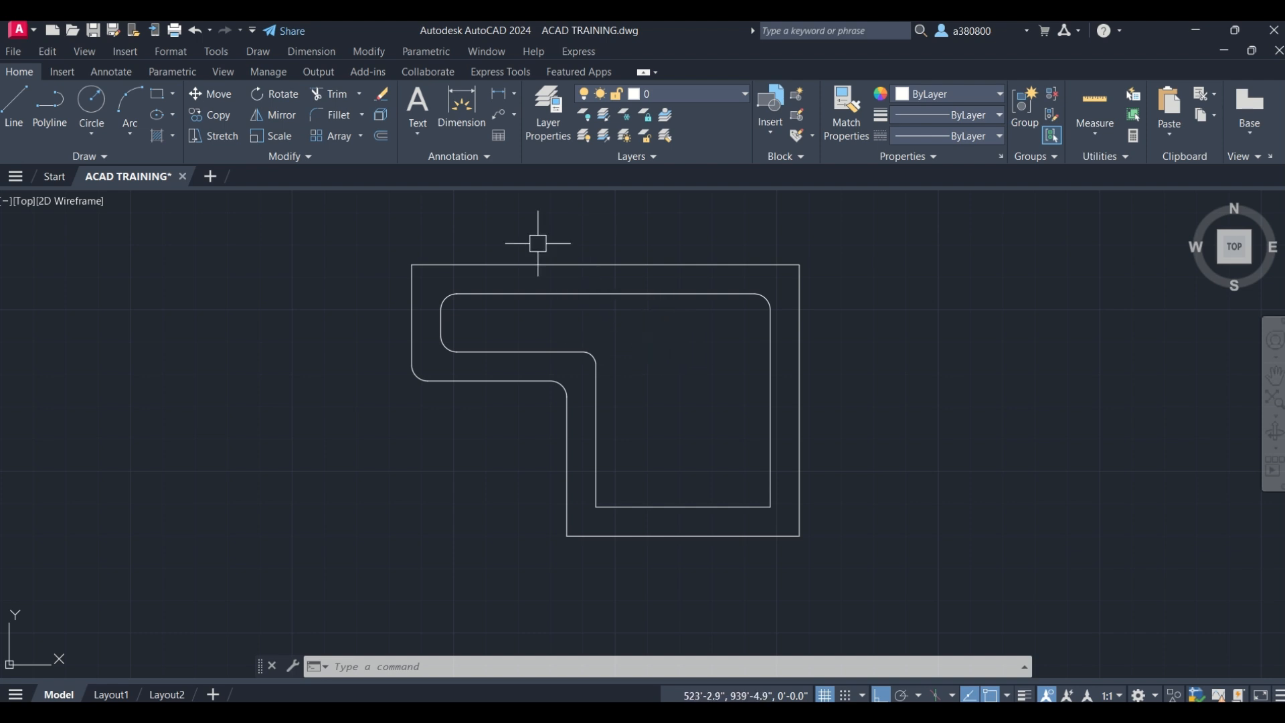
pyautogui.scroll(2, 694, 367)
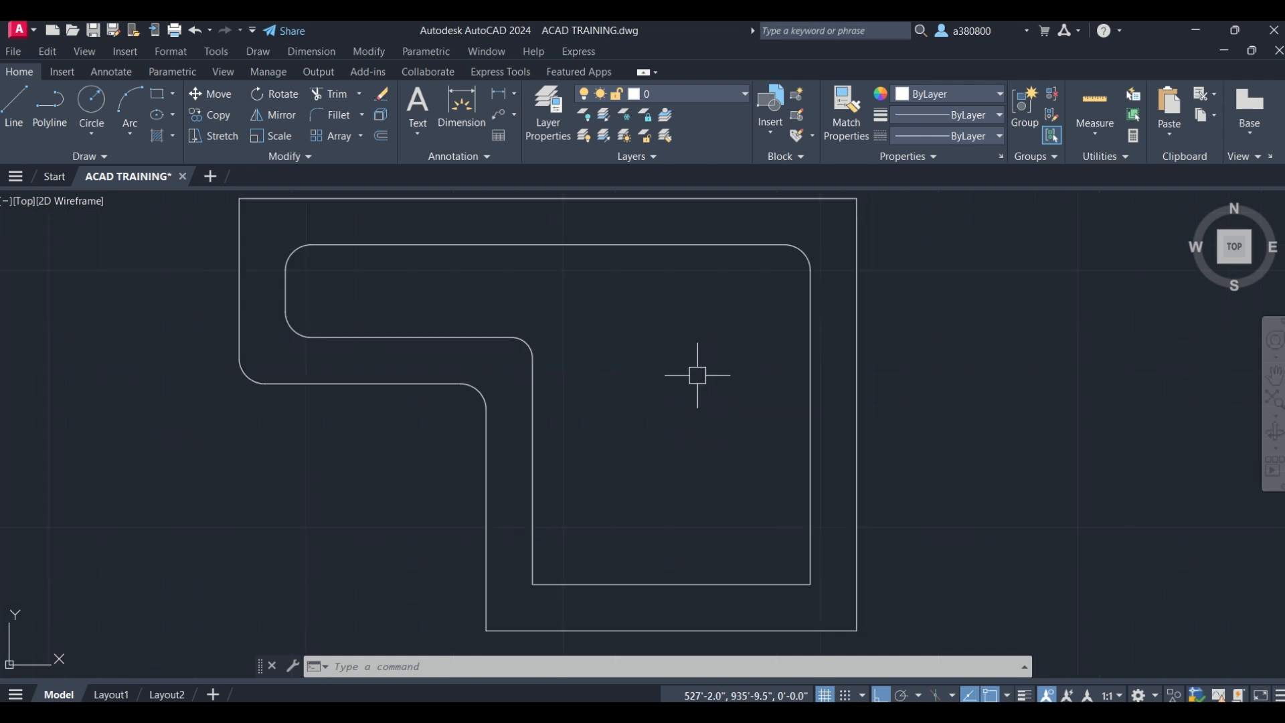
pyautogui.scroll(-2, 493, 368)
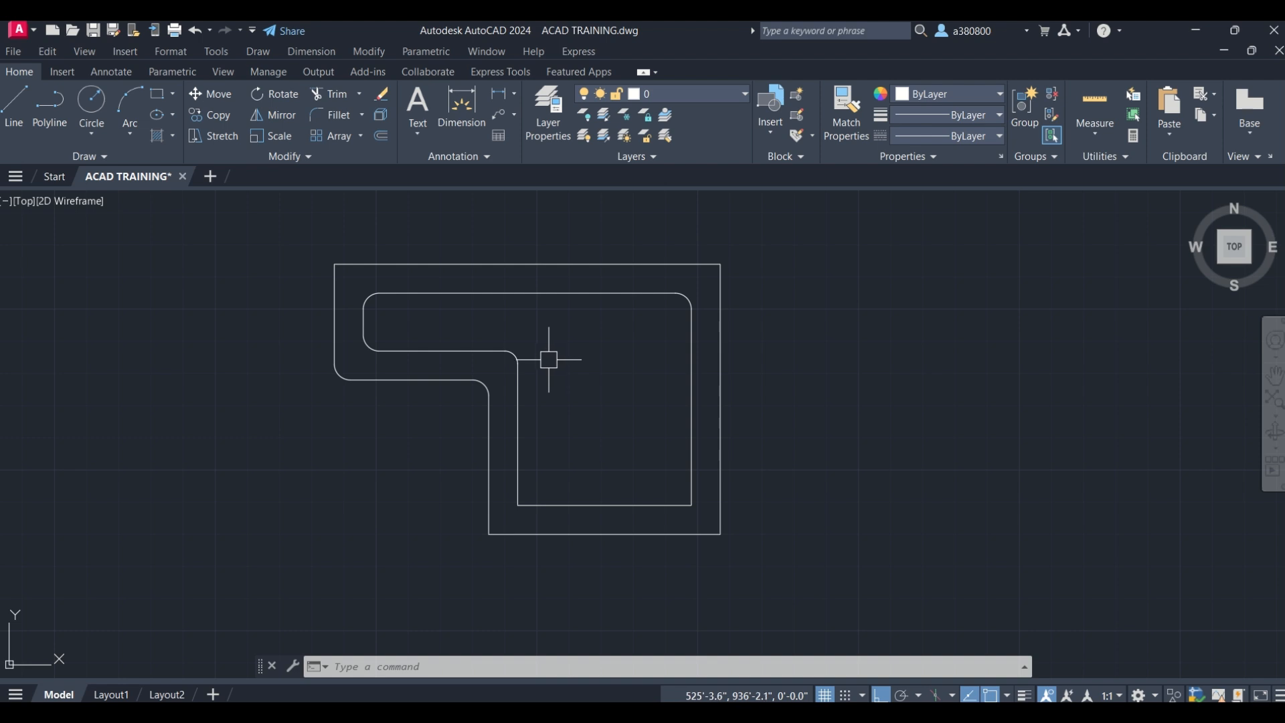
pyautogui.click(98, 158)
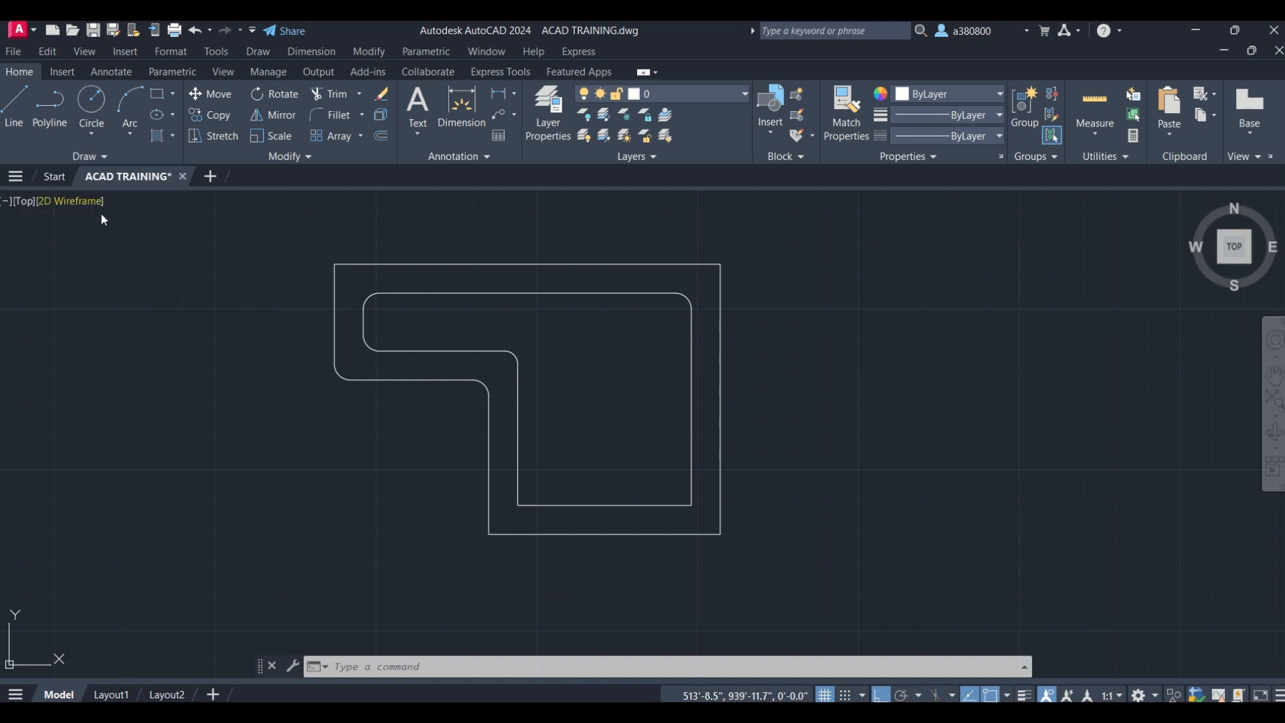
pyautogui.scroll(2, 381, 362)
pyautogui.scroll(-2, 545, 375)
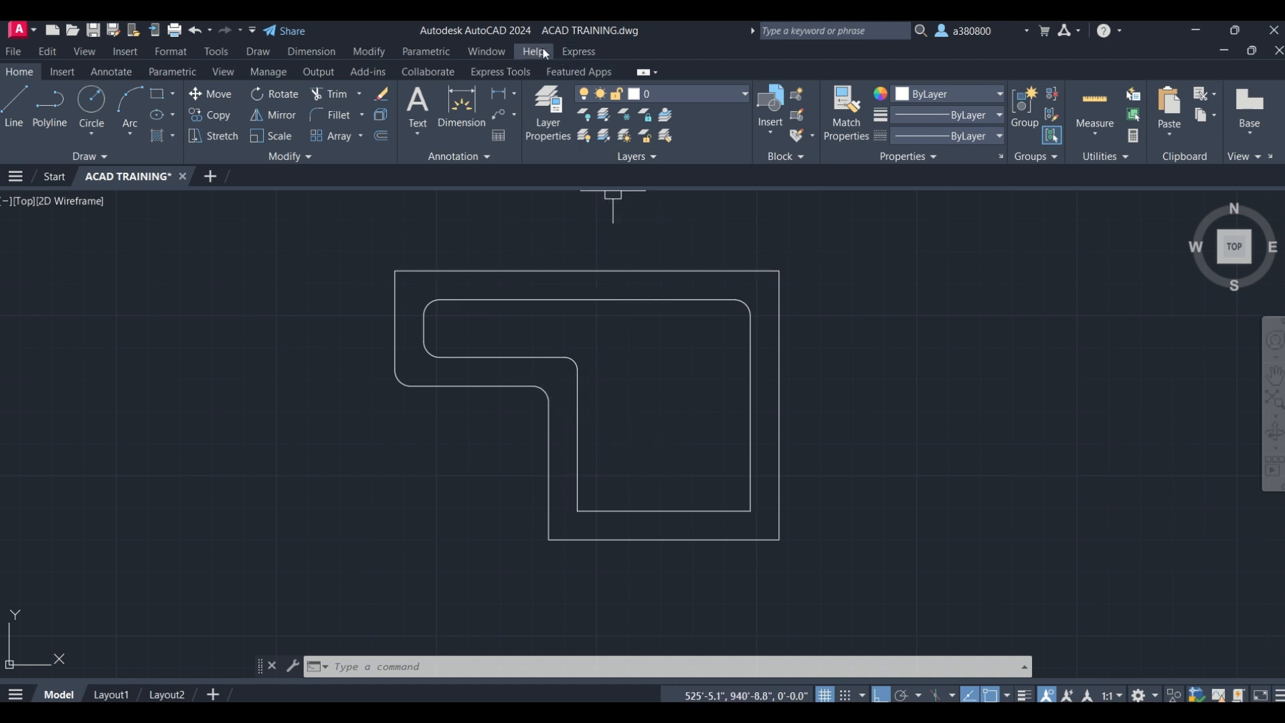
pyautogui.moveTo(599, 25)
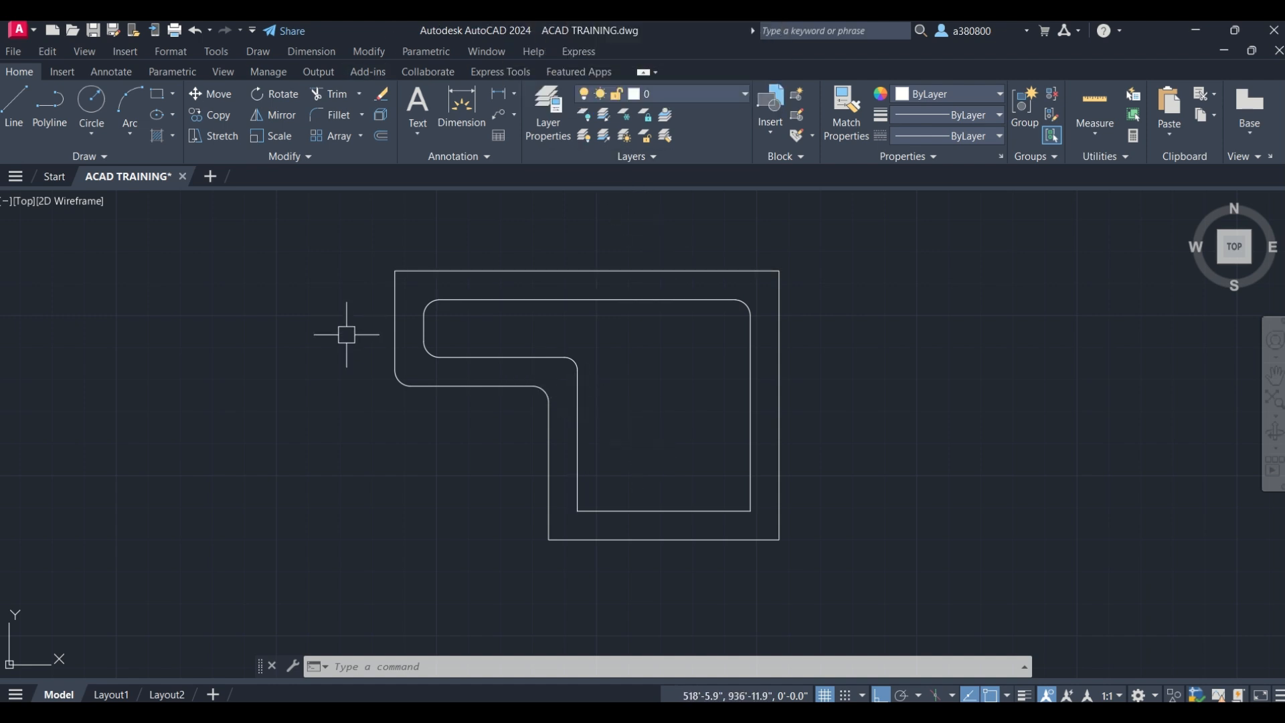